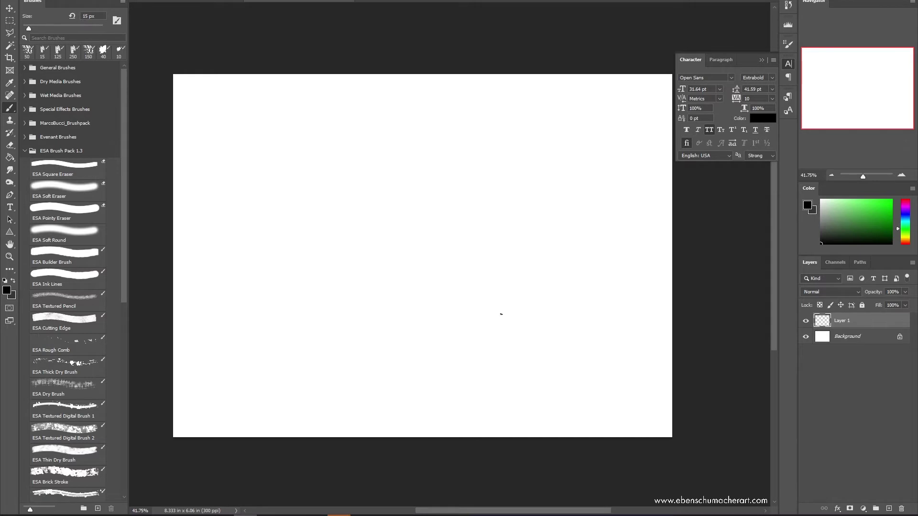
Choose the Gradient tool and set the foreground colour to a muted grey-blue
{"action": "left_click", "coordinate": [12, 159]}
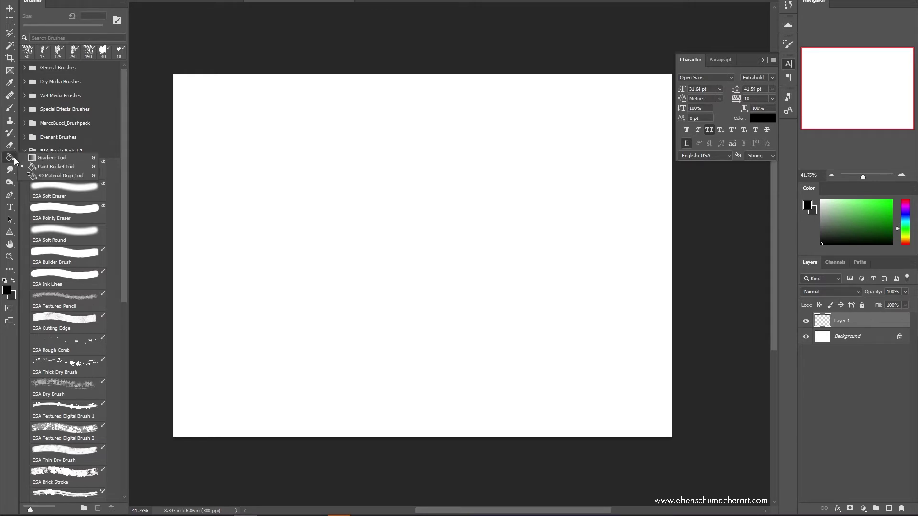
{"action": "left_click", "coordinate": [32, 165]}
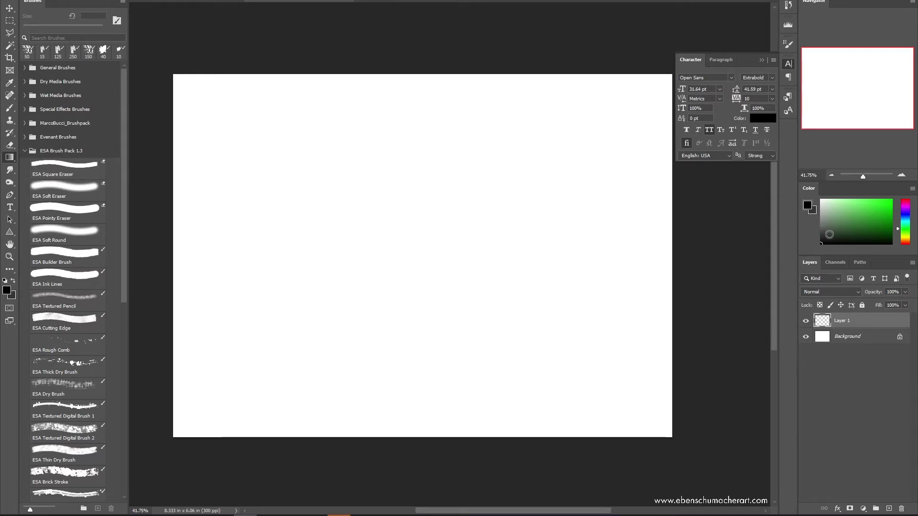
{"action": "left_click", "coordinate": [831, 236]}
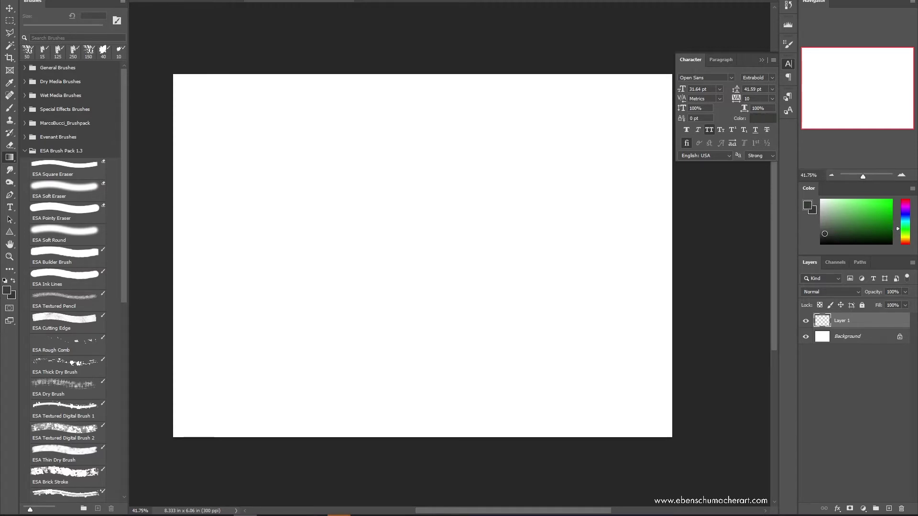
{"action": "left_click_drag", "start_coordinate": [905, 230], "coordinate": [906, 222]}
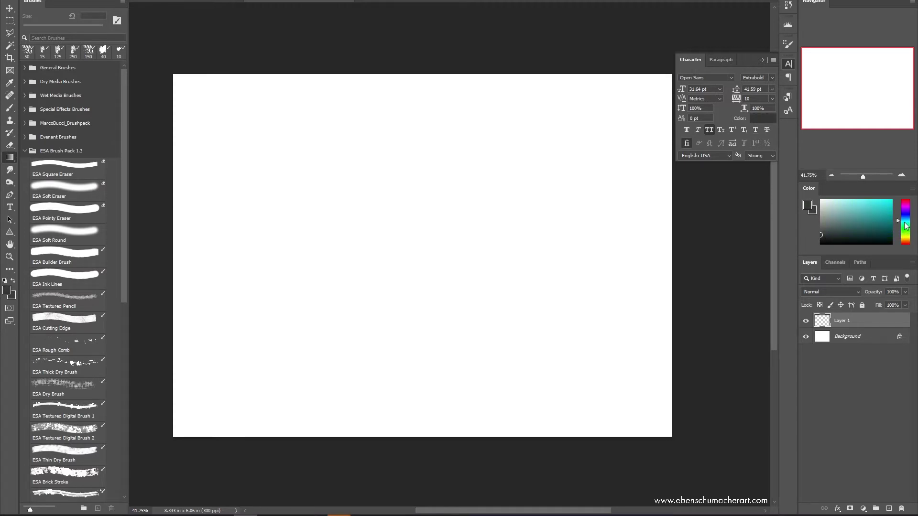
{"action": "left_click", "coordinate": [838, 220]}
{"action": "left_click", "coordinate": [904, 220]}
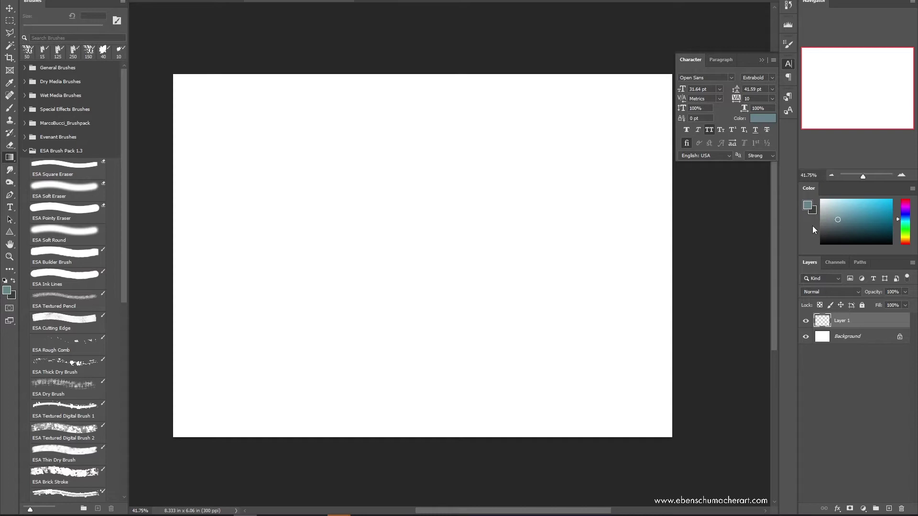
Fill Layer 1 with a near-vertical gradient running from grey-blue at the top to dark grey at the bottom
{"action": "left_click_drag", "start_coordinate": [479, 338], "coordinate": [507, 193]}
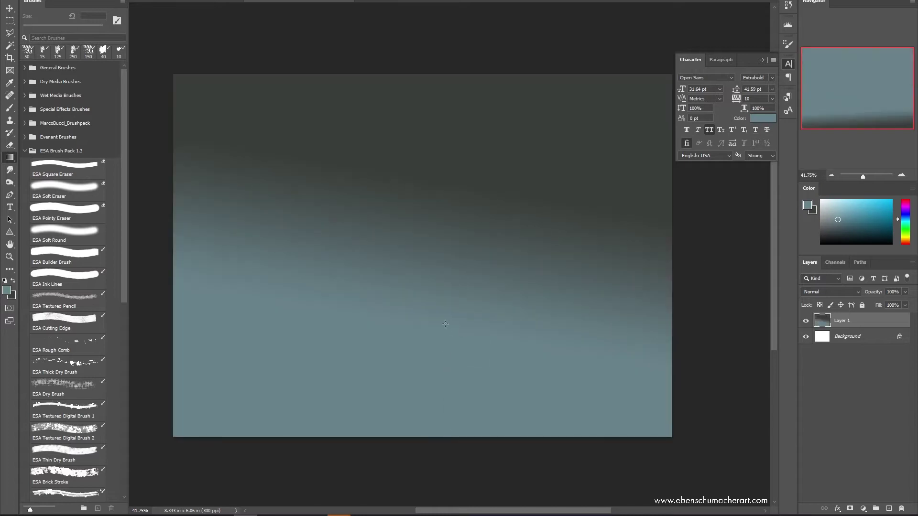
{"action": "left_click_drag", "start_coordinate": [442, 322], "coordinate": [447, 388]}
{"action": "left_click_drag", "start_coordinate": [469, 177], "coordinate": [438, 351]}
{"action": "left_click_drag", "start_coordinate": [468, 198], "coordinate": [447, 338]}
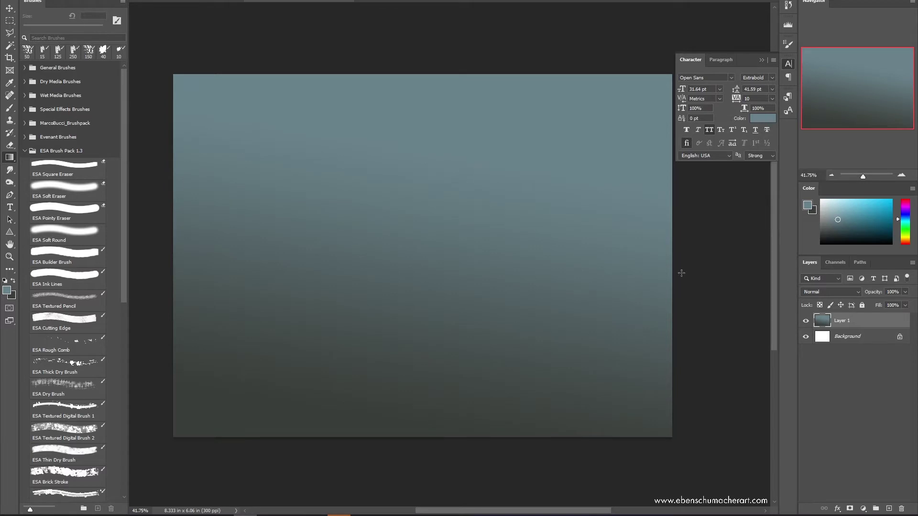
Choose the ESA Textured Digital Brush 2 for painting and swap the foreground and background colours
{"action": "key", "text": "b"}
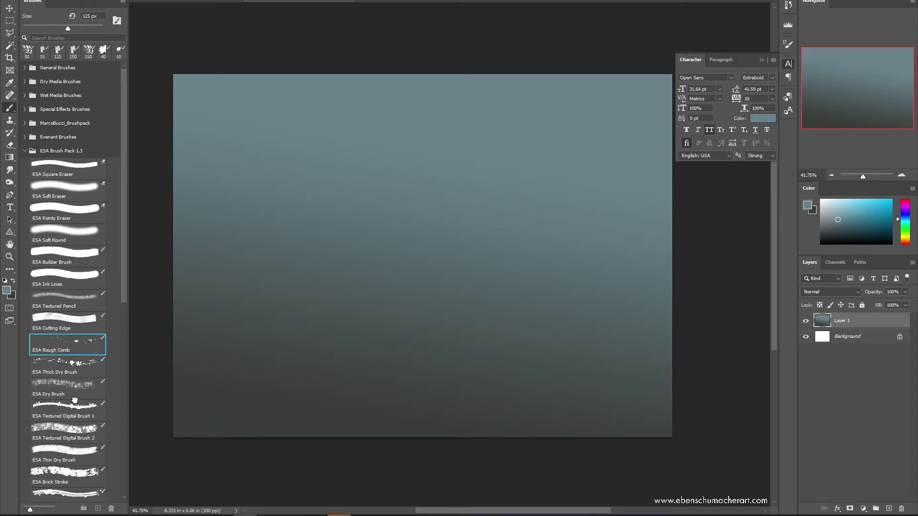
{"action": "left_click", "coordinate": [81, 433]}
{"action": "key", "text": "x"}
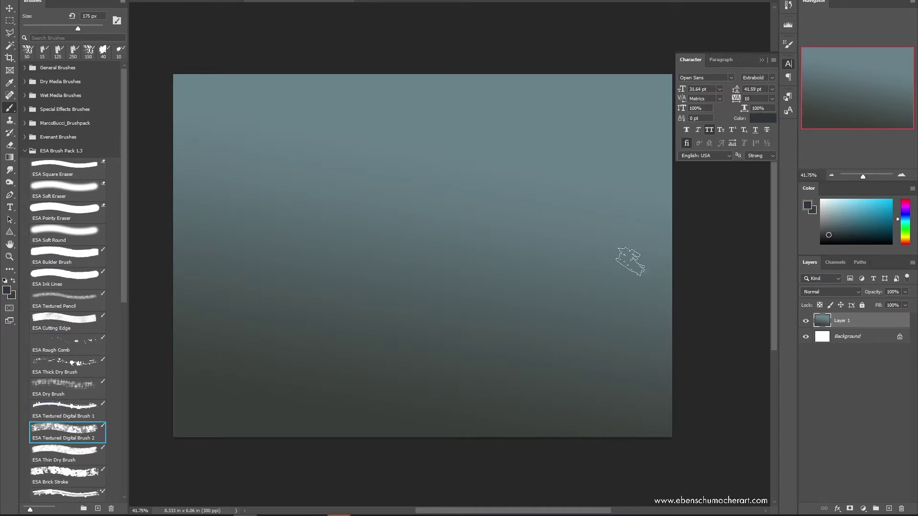
Refill Layer 1 with a gradient from a brighter, more saturated blue at the top to dark grey at the bottom
{"action": "key", "text": "g"}
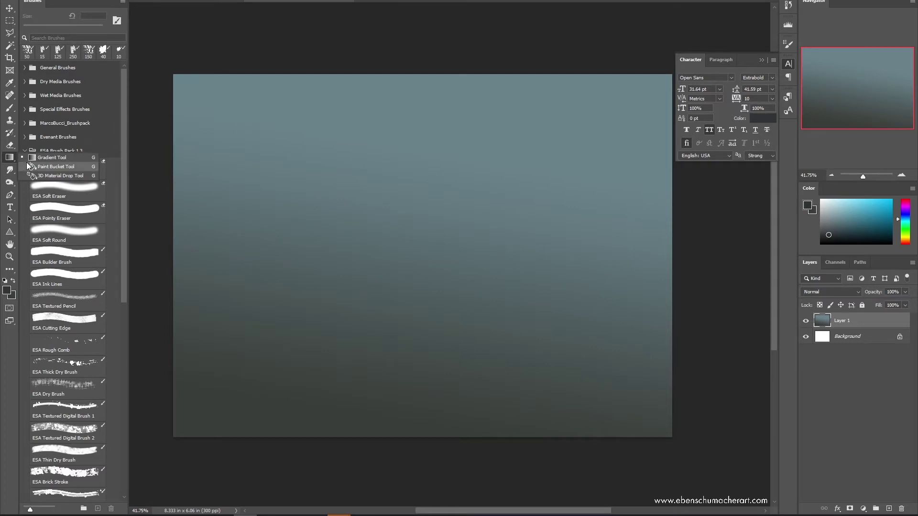
{"action": "left_click", "coordinate": [848, 219]}
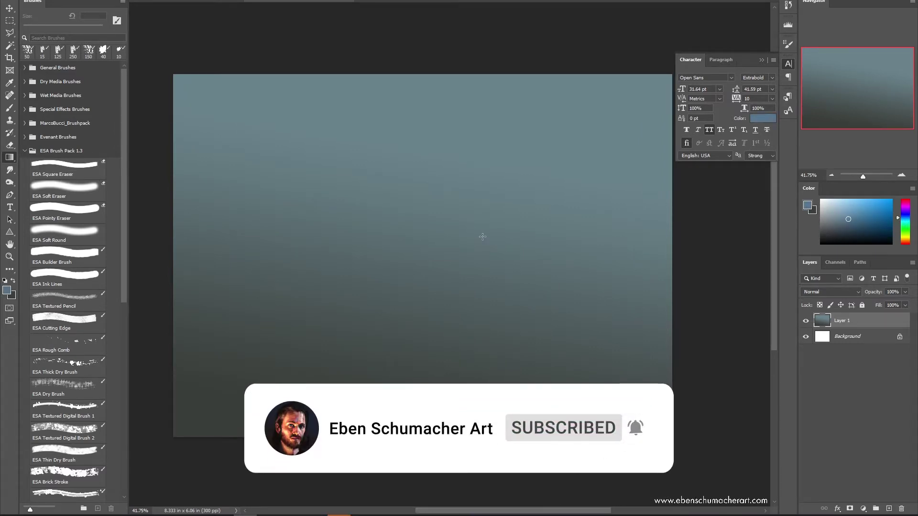
{"action": "left_click_drag", "start_coordinate": [479, 161], "coordinate": [479, 161]}
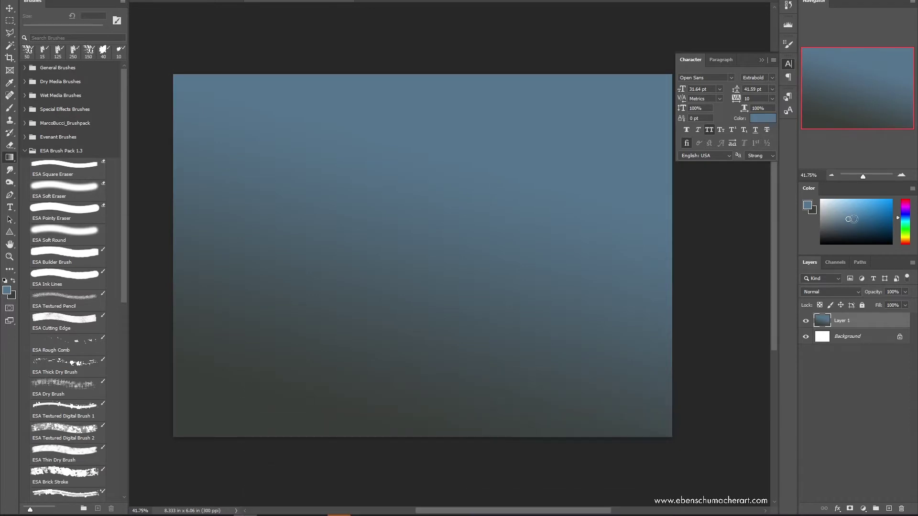
{"action": "left_click", "coordinate": [854, 211]}
{"action": "left_click_drag", "start_coordinate": [404, 442], "coordinate": [467, 210]}
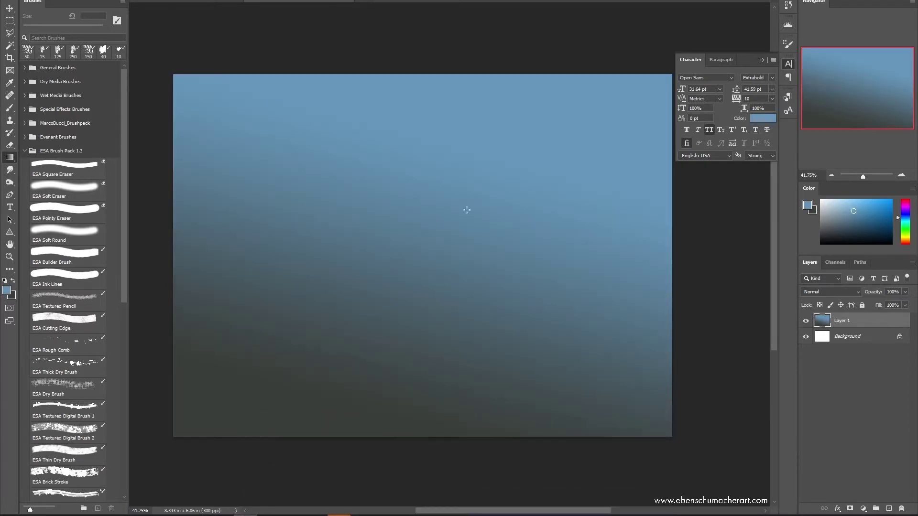
{"action": "left_click_drag", "start_coordinate": [436, 438], "coordinate": [425, 452]}
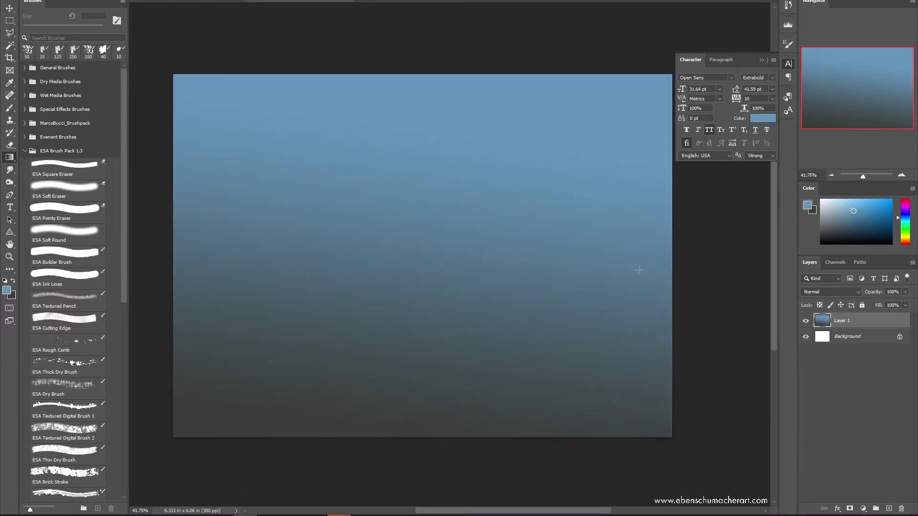
Add a new layer above the gradient and sample the dark grey near the canvas's lower-left corner for painting
{"action": "key", "text": "b"}
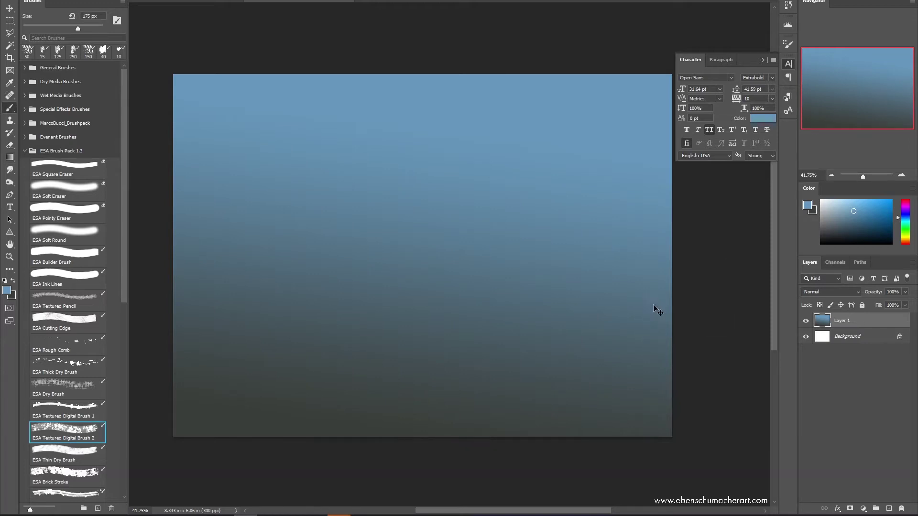
{"action": "key", "text": "ctrl+shift+n"}
{"action": "key", "text": "Return"}
{"action": "left_click", "coordinate": [269, 414], "text": "alt"}
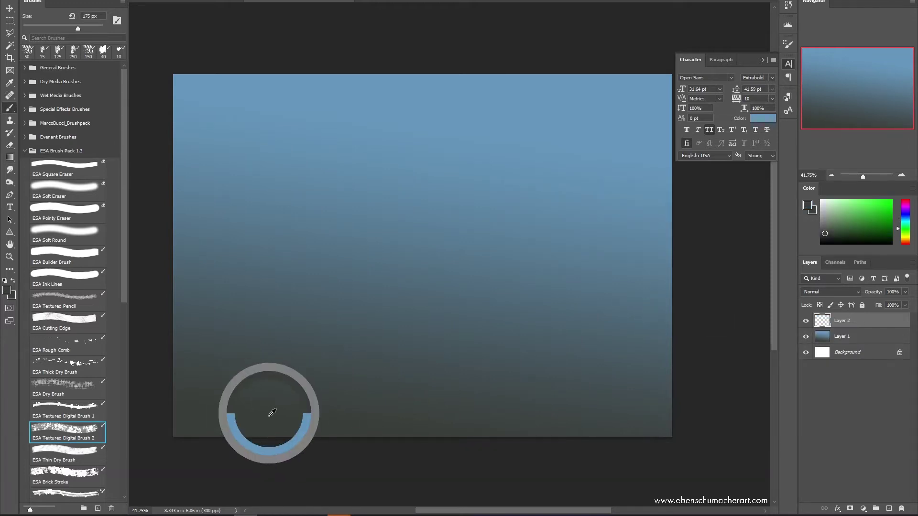
Paint a tall, dark textured rock pillar along the right side of the canvas, enlarging the brush to 600 px
{"action": "key", "text": "bracketright"}
{"action": "key", "text": "bracketright"}
{"action": "left_click_drag", "start_coordinate": [672, 225], "coordinate": [618, 420]}
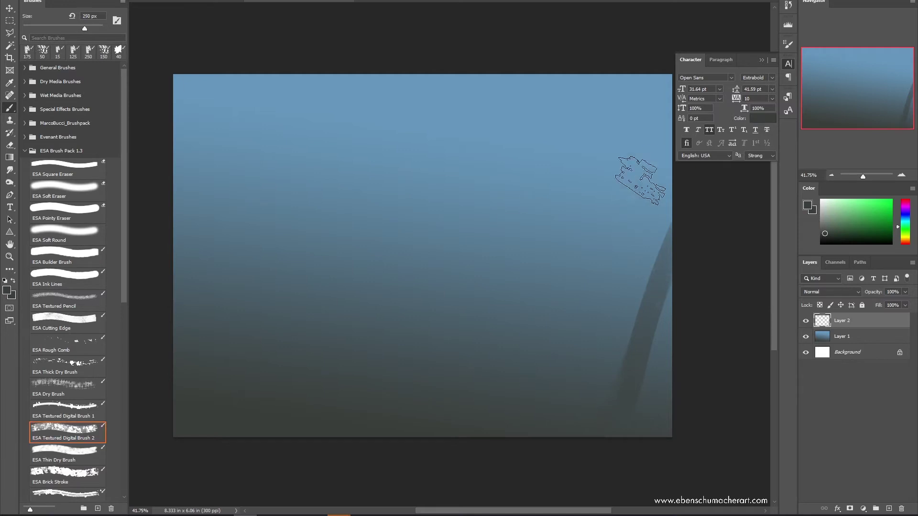
{"action": "key", "text": "bracketright"}
{"action": "key", "text": "bracketright"}
{"action": "key", "text": "bracketright"}
{"action": "key", "text": "bracketright"}
{"action": "mouse_move", "coordinate": [615, 133]}
{"action": "left_mouse_down"}
{"action": "mouse_move", "coordinate": [625, 117]}
{"action": "mouse_move", "coordinate": [554, 328]}
{"action": "left_mouse_up"}
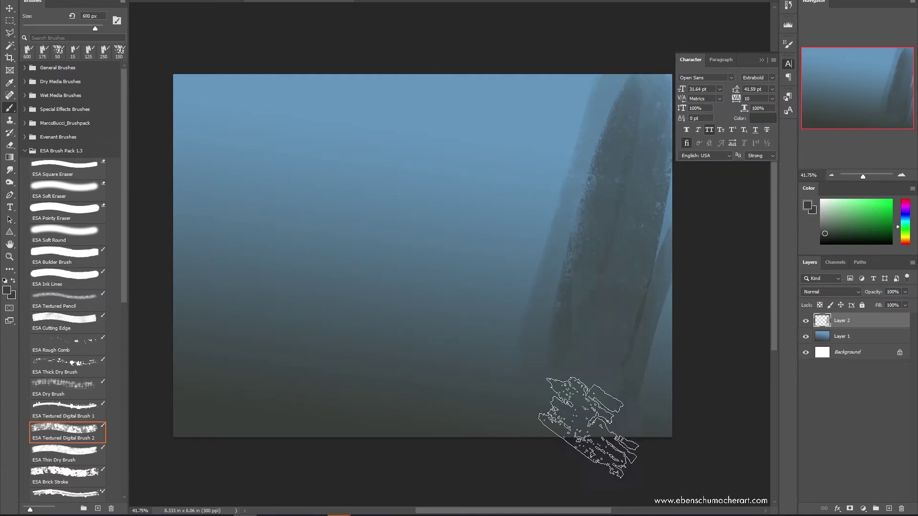
Collapse the Character panel to clear the area beside the canvas
{"action": "left_click", "coordinate": [703, 155]}
{"action": "left_click", "coordinate": [668, 31]}
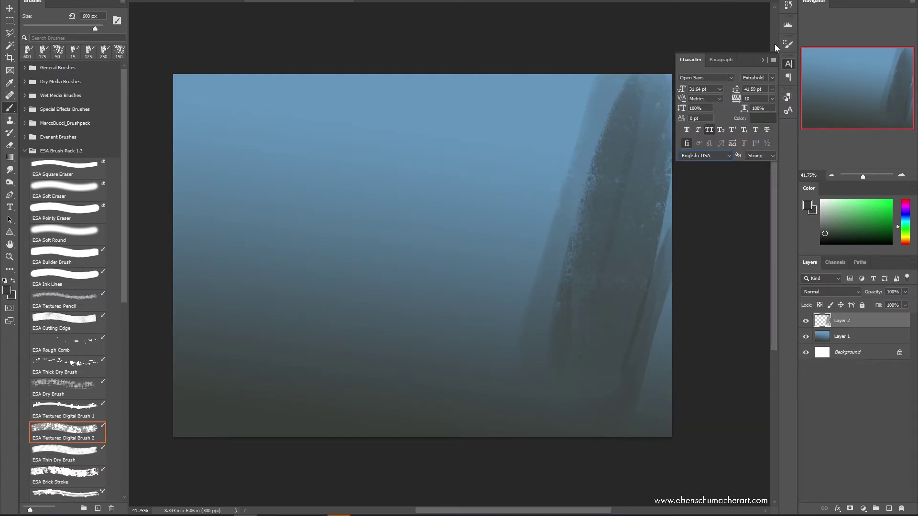
{"action": "left_click", "coordinate": [761, 60]}
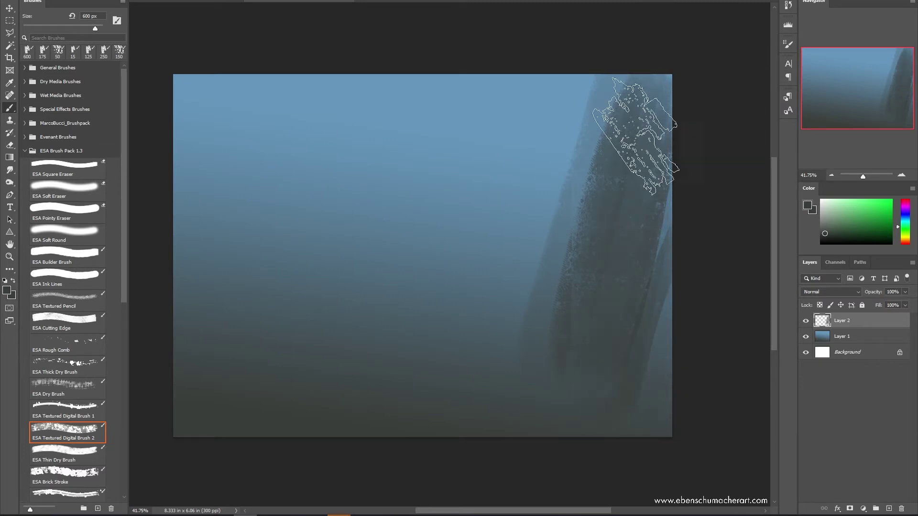
Paint a cluster of tall dark pillars down the left side of the canvas, varying the brush size up to 900 px
{"action": "key", "text": "bracketleft"}
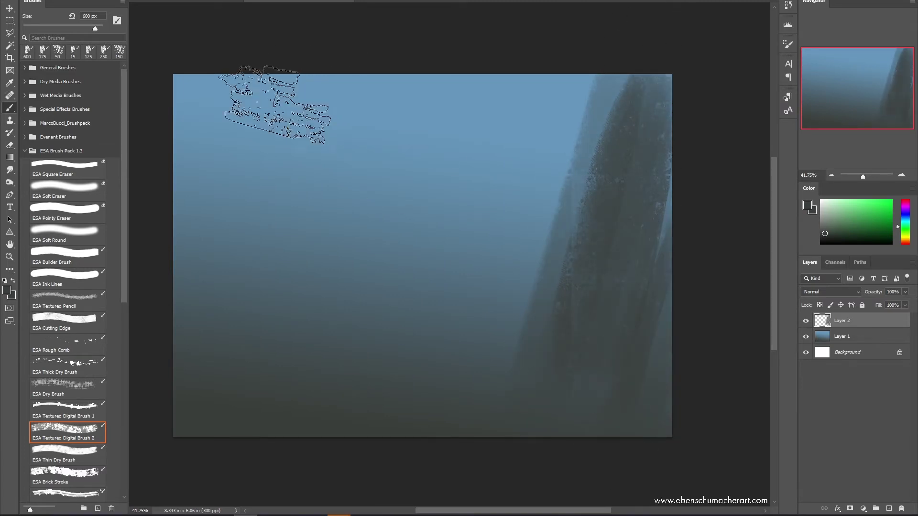
{"action": "mouse_move", "coordinate": [206, 107]}
{"action": "left_mouse_down"}
{"action": "mouse_move", "coordinate": [246, 256]}
{"action": "mouse_move", "coordinate": [235, 338]}
{"action": "mouse_move", "coordinate": [174, 98]}
{"action": "mouse_move", "coordinate": [201, 122]}
{"action": "mouse_move", "coordinate": [246, 51]}
{"action": "mouse_move", "coordinate": [272, 221]}
{"action": "mouse_move", "coordinate": [264, 36]}
{"action": "left_mouse_up"}
{"action": "key", "text": "bracketleft"}
{"action": "key", "text": "bracketleft"}
{"action": "key", "text": "bracketleft"}
{"action": "key", "text": "bracketleft"}
{"action": "key", "text": "bracketleft"}
{"action": "key", "text": "bracketright"}
{"action": "key", "text": "bracketright"}
{"action": "key", "text": "bracketright"}
{"action": "key", "text": "bracketright"}
{"action": "key", "text": "bracketright"}
{"action": "key", "text": "bracketright"}
{"action": "key", "text": "bracketright"}
{"action": "mouse_move", "coordinate": [236, 117]}
{"action": "left_mouse_down"}
{"action": "mouse_move", "coordinate": [168, 174]}
{"action": "mouse_move", "coordinate": [214, 276]}
{"action": "left_mouse_up"}
Reduce the brush to 300 px and paint a shorter, narrower pillar just right of the left cluster
{"action": "key", "text": "bracketleft"}
{"action": "key", "text": "bracketleft"}
{"action": "key", "text": "bracketleft"}
{"action": "key", "text": "bracketleft"}
{"action": "key", "text": "bracketleft"}
{"action": "key", "text": "bracketleft"}
{"action": "key", "text": "bracketleft"}
{"action": "key", "text": "bracketleft"}
{"action": "mouse_move", "coordinate": [318, 225]}
{"action": "left_mouse_down"}
{"action": "mouse_move", "coordinate": [327, 268]}
{"action": "mouse_move", "coordinate": [321, 174]}
{"action": "mouse_move", "coordinate": [332, 310]}
{"action": "left_mouse_up"}
Brighten the gradient on Layer 1 with Levels, using a white input level of 182 and a white output level of 255
{"action": "left_click", "coordinate": [860, 342]}
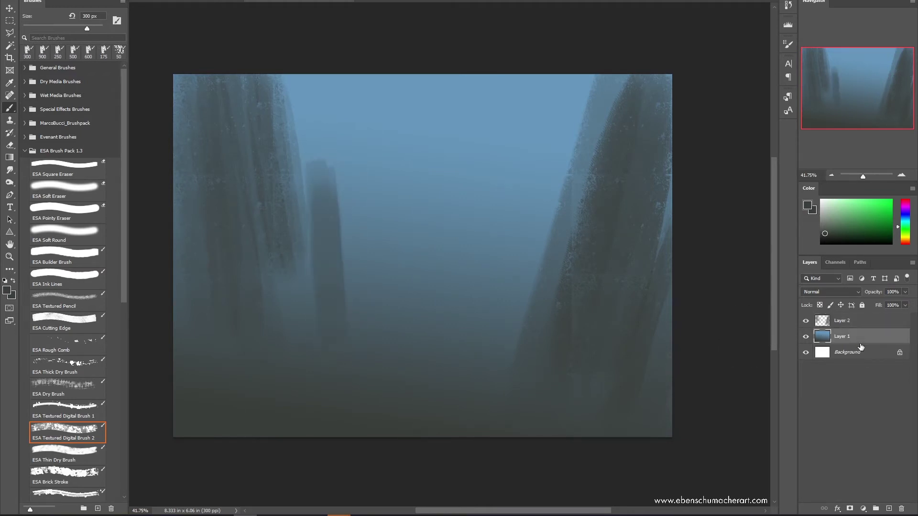
{"action": "key", "text": "ctrl+l"}
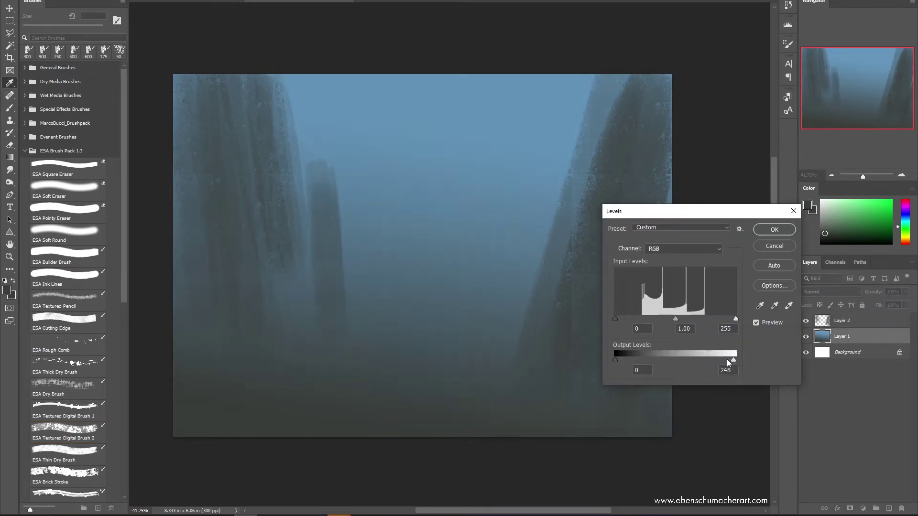
{"action": "left_click_drag", "start_coordinate": [727, 360], "coordinate": [742, 362]}
{"action": "left_click_drag", "start_coordinate": [733, 322], "coordinate": [704, 323]}
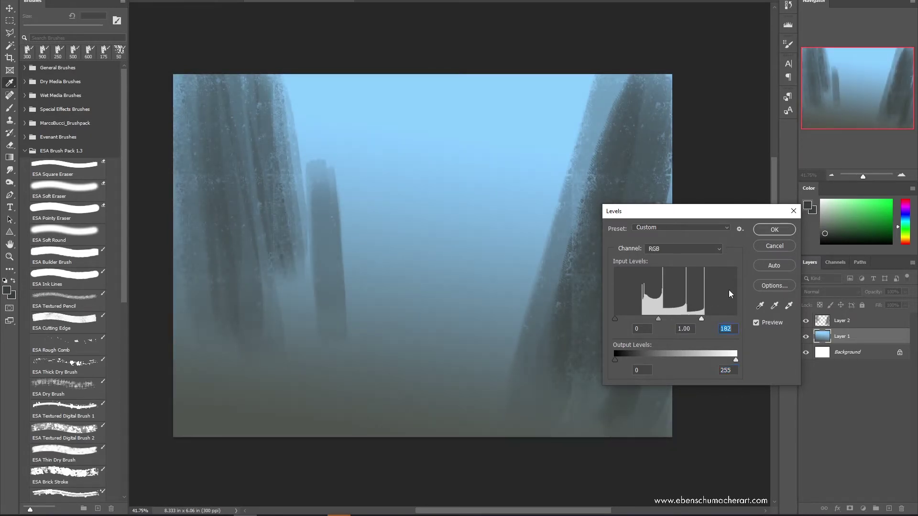
{"action": "left_click", "coordinate": [774, 230]}
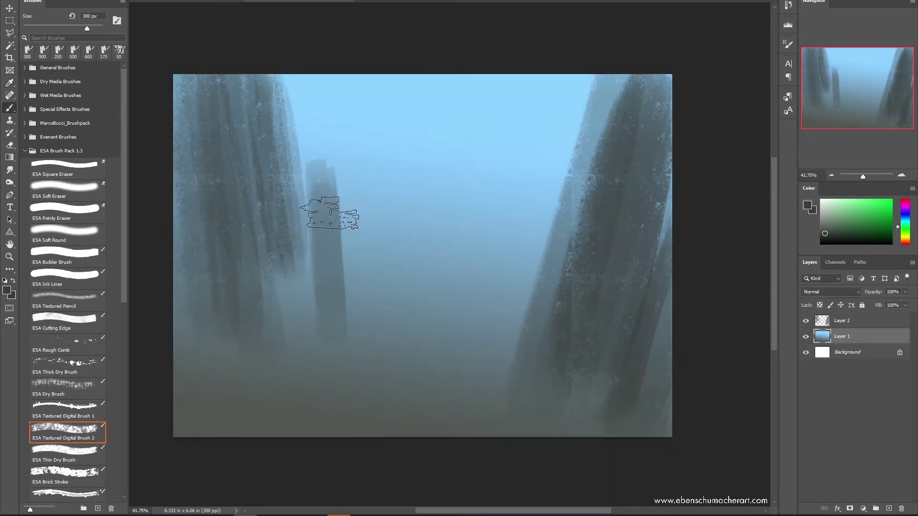
Sample colours from the canvas and paint hazy blue-grey tones on Layer 1 behind the left pillars' bases
{"action": "left_click", "coordinate": [330, 251], "text": "alt"}
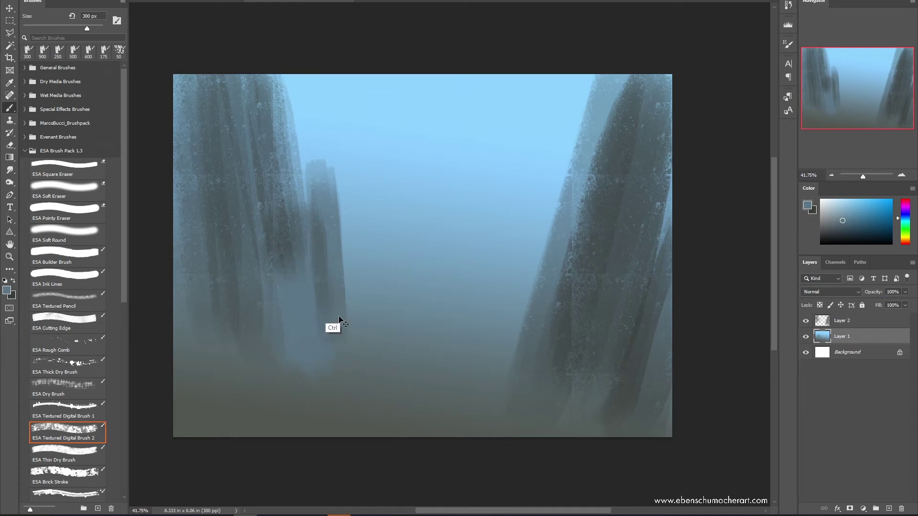
{"action": "left_click", "coordinate": [307, 427], "text": "alt"}
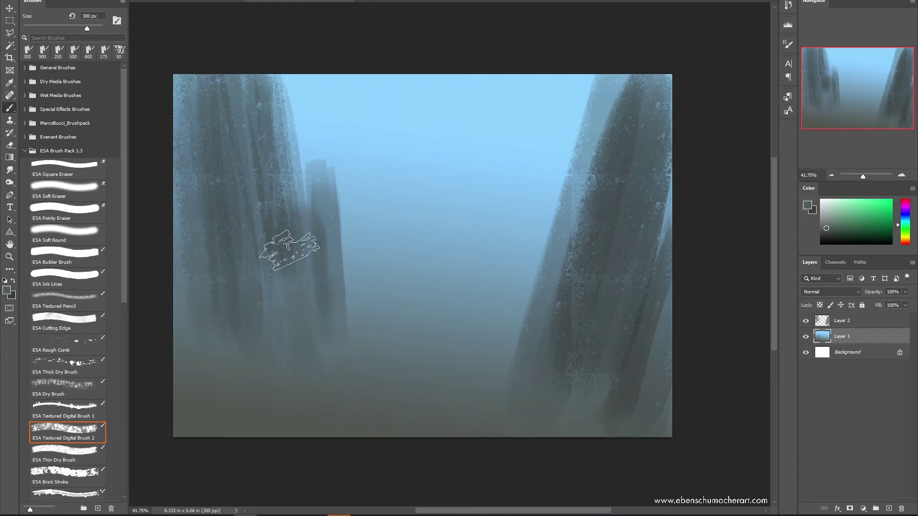
{"action": "left_click", "coordinate": [263, 153], "text": "alt"}
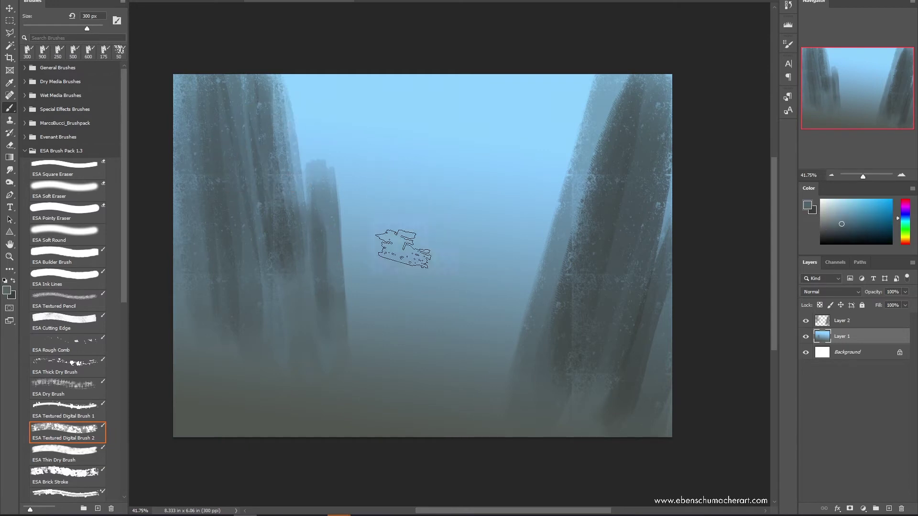
Reduce the brush to 125 px and paint two misty distant pillars right of the canvas centre on Layer 1
{"action": "key", "text": "bracketleft"}
{"action": "key", "text": "bracketleft"}
{"action": "key", "text": "bracketleft"}
{"action": "key", "text": "bracketleft"}
{"action": "key", "text": "bracketleft"}
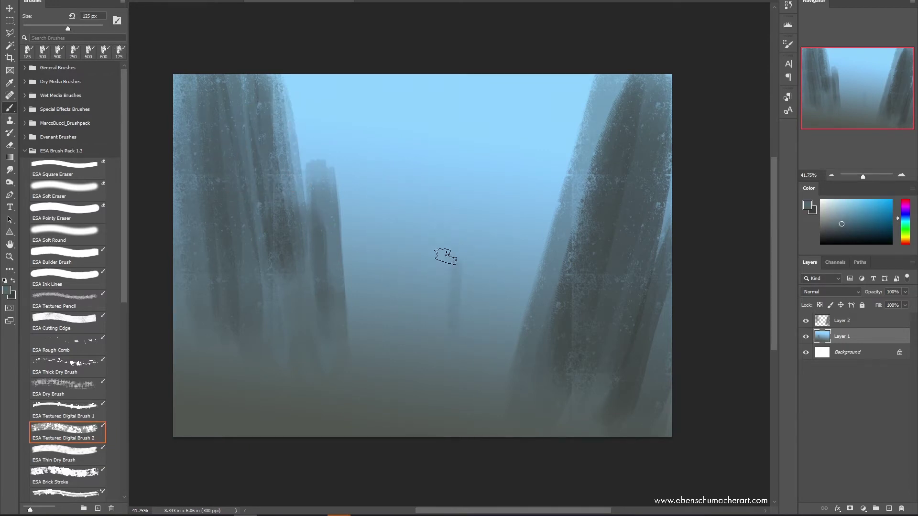
{"action": "mouse_move", "coordinate": [440, 351]}
{"action": "left_mouse_down"}
{"action": "mouse_move", "coordinate": [455, 324]}
{"action": "mouse_move", "coordinate": [459, 222]}
{"action": "mouse_move", "coordinate": [443, 201]}
{"action": "mouse_move", "coordinate": [452, 239]}
{"action": "left_mouse_up"}
{"action": "mouse_move", "coordinate": [484, 326]}
{"action": "left_mouse_down"}
{"action": "mouse_move", "coordinate": [493, 297]}
{"action": "mouse_move", "coordinate": [476, 254]}
{"action": "left_mouse_up"}
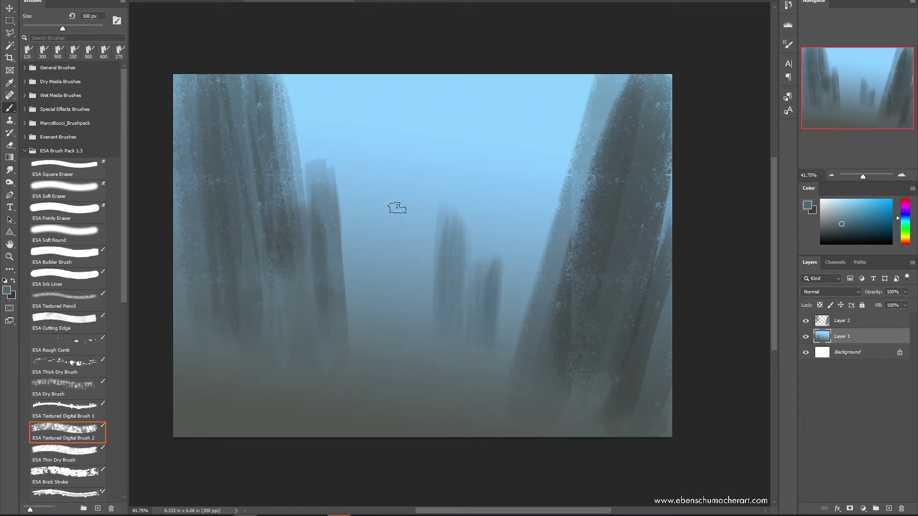
Paint thinner, fainter pillars farther back around the canvas centre, using blue tones sampled from the scene
{"action": "mouse_move", "coordinate": [397, 257]}
{"action": "left_mouse_down"}
{"action": "mouse_move", "coordinate": [408, 233]}
{"action": "mouse_move", "coordinate": [413, 246]}
{"action": "left_mouse_up"}
{"action": "left_click", "coordinate": [412, 168], "text": "alt"}
{"action": "left_click_drag", "start_coordinate": [400, 196], "coordinate": [397, 261]}
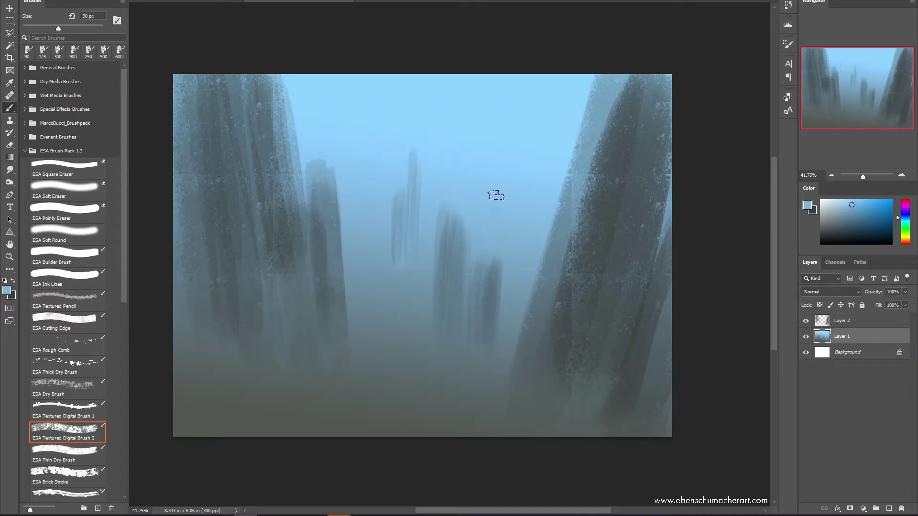
{"action": "left_click", "coordinate": [414, 176], "text": "alt"}
{"action": "left_click", "coordinate": [510, 159], "text": "alt"}
Enlarge the brush to 300 px and paint a pale curved stroke across the foreground ground, redoing it once
{"action": "key", "text": "bracketright"}
{"action": "key", "text": "bracketright"}
{"action": "key", "text": "bracketright"}
{"action": "key", "text": "bracketright"}
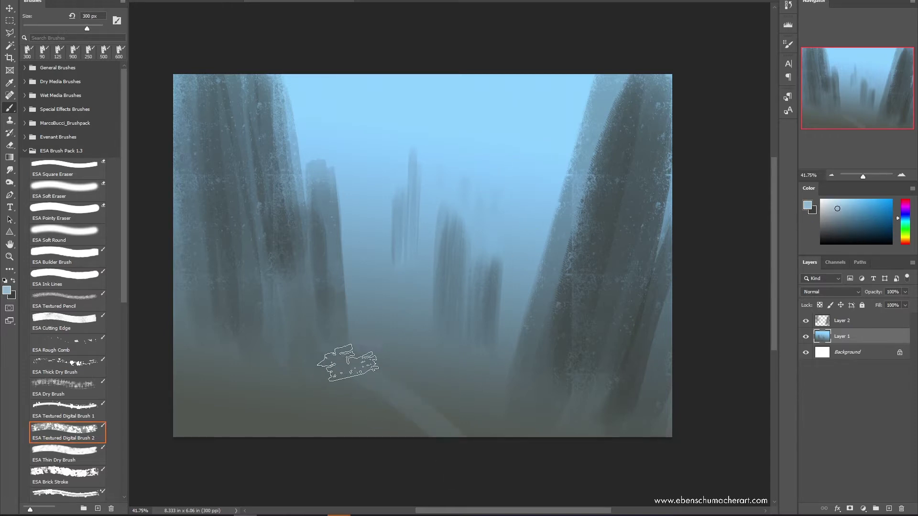
{"action": "left_click_drag", "start_coordinate": [335, 359], "coordinate": [555, 431]}
{"action": "key", "text": "ctrl+z"}
{"action": "left_click_drag", "start_coordinate": [297, 364], "coordinate": [420, 441]}
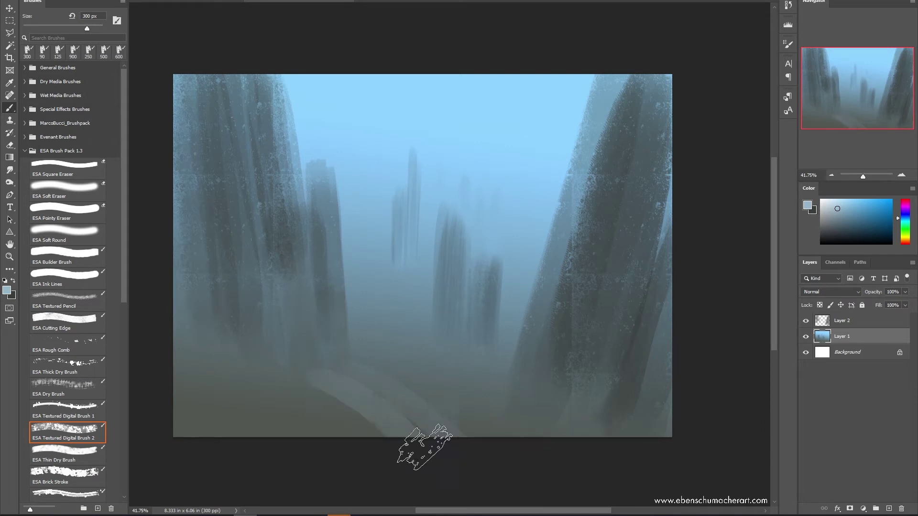
{"action": "left_click_drag", "start_coordinate": [311, 334], "coordinate": [415, 383]}
{"action": "left_click_drag", "start_coordinate": [330, 342], "coordinate": [545, 440]}
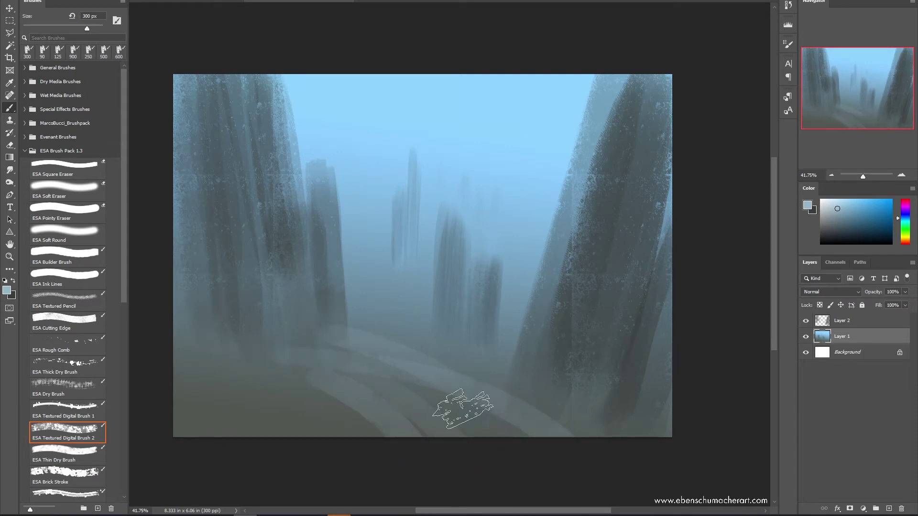
{"action": "key", "text": "ctrl+z"}
{"action": "key", "text": "ctrl+z"}
Paint broad, pale sweeping strokes across the ground from the lower centre towards the canvas's lower-right corner
{"action": "mouse_move", "coordinate": [387, 361]}
{"action": "left_mouse_down"}
{"action": "mouse_move", "coordinate": [622, 445]}
{"action": "mouse_move", "coordinate": [585, 447]}
{"action": "left_mouse_up"}
{"action": "left_click_drag", "start_coordinate": [528, 430], "coordinate": [378, 370]}
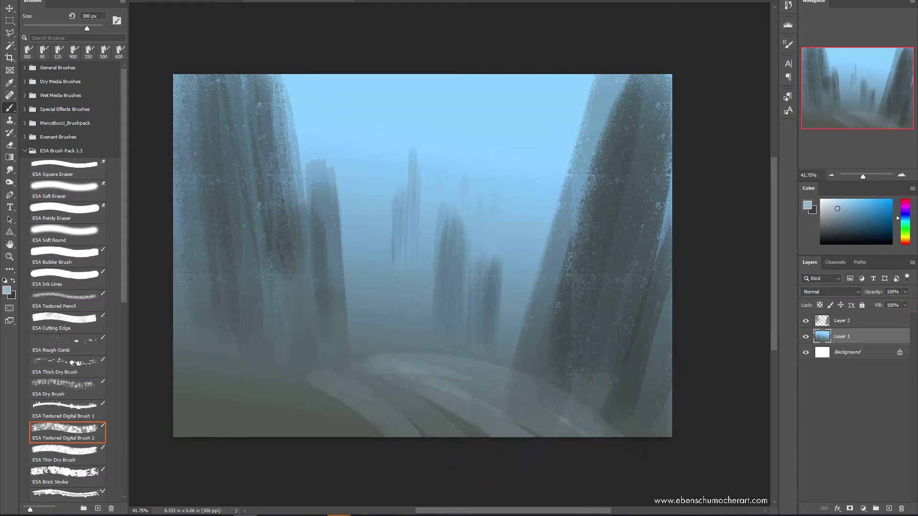
Reduce the brush to 125 px and paint pale curved strokes across the ground from the base of the canvas's left-hand pillars towards the centre
{"action": "key", "text": "bracketleft"}
{"action": "key", "text": "bracketleft"}
{"action": "key", "text": "bracketleft"}
{"action": "key", "text": "bracketleft"}
{"action": "key", "text": "bracketleft"}
{"action": "left_click_drag", "start_coordinate": [246, 368], "coordinate": [371, 340]}
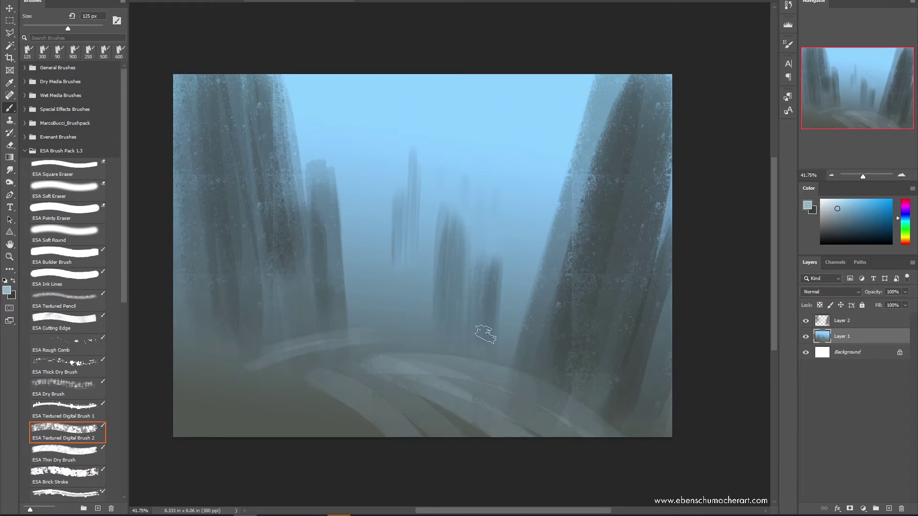
{"action": "left_click_drag", "start_coordinate": [266, 349], "coordinate": [378, 335]}
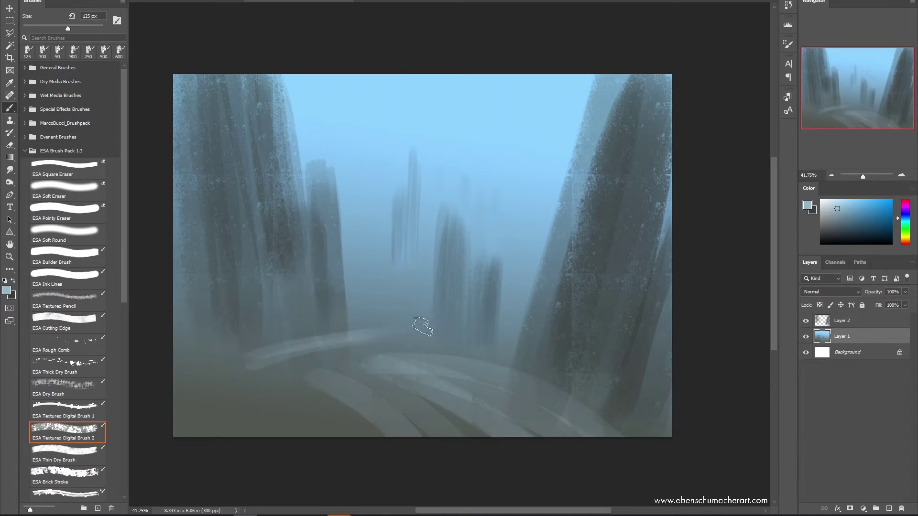
Reduce the brush to 70 px and paint a pale winding path receding between the central pillars
{"action": "key", "text": "bracketleft"}
{"action": "key", "text": "bracketleft"}
{"action": "key", "text": "bracketleft"}
{"action": "key", "text": "bracketleft"}
{"action": "left_click_drag", "start_coordinate": [444, 330], "coordinate": [418, 320]}
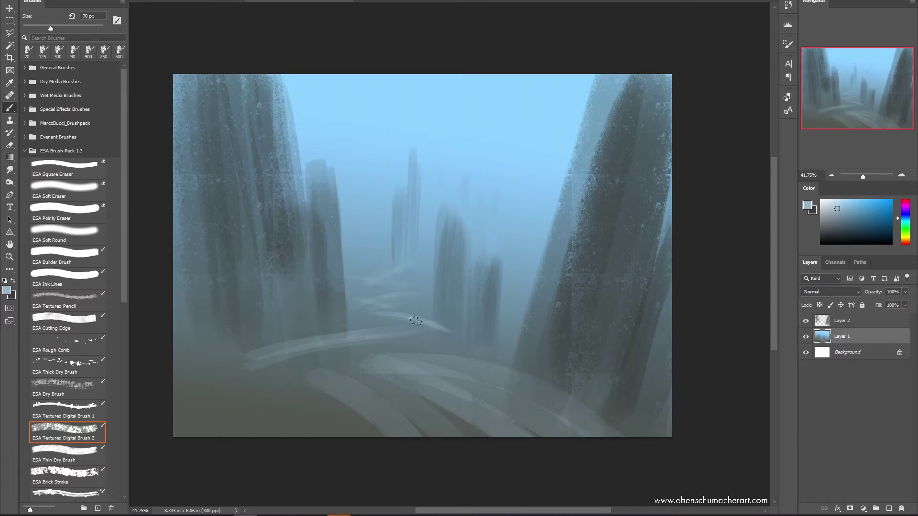
Paint a dark curved foreground mound in the lower-left corner at 250 px, and darken the left cliff's outer edge at 200 px
{"action": "left_click", "coordinate": [633, 381], "text": "alt"}
{"action": "mouse_move", "coordinate": [188, 391]}
{"action": "left_mouse_down"}
{"action": "mouse_move", "coordinate": [213, 383]}
{"action": "mouse_move", "coordinate": [220, 395]}
{"action": "left_mouse_up"}
{"action": "key", "text": "bracketright"}
{"action": "key", "text": "bracketright"}
{"action": "key", "text": "bracketright"}
{"action": "key", "text": "bracketright"}
{"action": "mouse_move", "coordinate": [164, 353]}
{"action": "left_mouse_down"}
{"action": "mouse_move", "coordinate": [309, 382]}
{"action": "mouse_move", "coordinate": [241, 397]}
{"action": "mouse_move", "coordinate": [308, 392]}
{"action": "mouse_move", "coordinate": [399, 466]}
{"action": "mouse_move", "coordinate": [345, 430]}
{"action": "mouse_move", "coordinate": [331, 456]}
{"action": "mouse_move", "coordinate": [279, 471]}
{"action": "mouse_move", "coordinate": [176, 475]}
{"action": "mouse_move", "coordinate": [232, 455]}
{"action": "mouse_move", "coordinate": [230, 402]}
{"action": "left_mouse_up"}
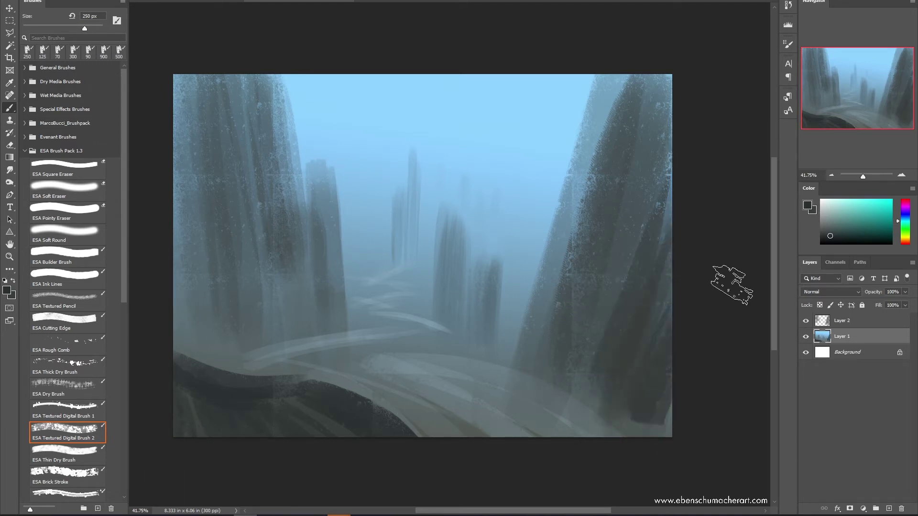
{"action": "key", "text": "bracketleft"}
{"action": "mouse_move", "coordinate": [173, 165]}
{"action": "left_mouse_down"}
{"action": "mouse_move", "coordinate": [193, 289]}
{"action": "mouse_move", "coordinate": [169, 196]}
{"action": "mouse_move", "coordinate": [194, 372]}
{"action": "mouse_move", "coordinate": [162, 241]}
{"action": "mouse_move", "coordinate": [192, 347]}
{"action": "mouse_move", "coordinate": [204, 334]}
{"action": "mouse_move", "coordinate": [185, 207]}
{"action": "mouse_move", "coordinate": [222, 359]}
{"action": "left_mouse_up"}
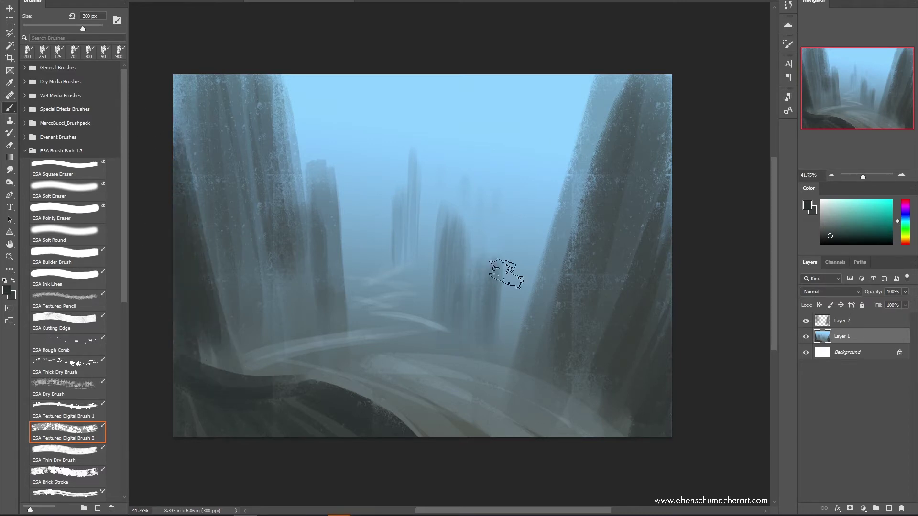
Paint hazy slanted pillars beside the right-hand cliff with sampled blue-greys, and soften them with sky blue
{"action": "mouse_move", "coordinate": [526, 255]}
{"action": "left_mouse_down"}
{"action": "mouse_move", "coordinate": [513, 309]}
{"action": "mouse_move", "coordinate": [540, 167]}
{"action": "mouse_move", "coordinate": [517, 314]}
{"action": "mouse_move", "coordinate": [554, 162]}
{"action": "mouse_move", "coordinate": [526, 266]}
{"action": "left_mouse_up"}
{"action": "left_click", "coordinate": [483, 318], "text": "alt"}
{"action": "left_click_drag", "start_coordinate": [540, 169], "coordinate": [510, 320]}
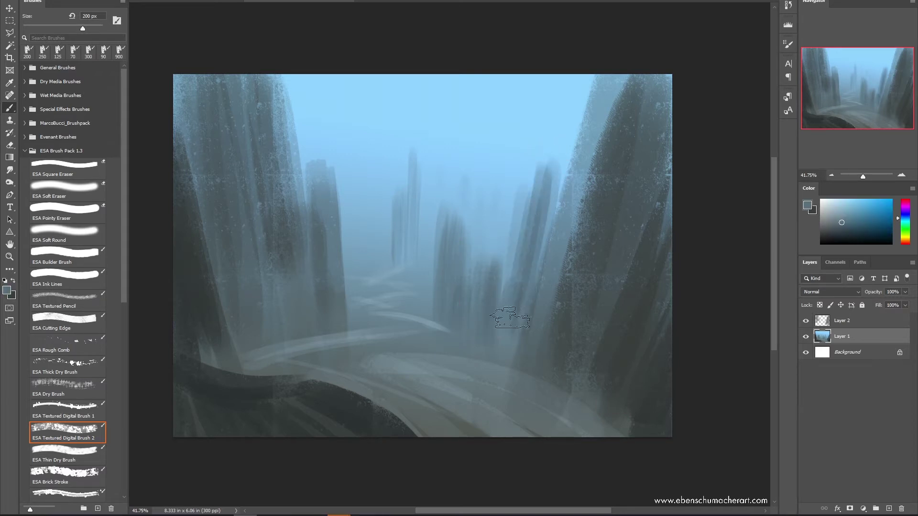
{"action": "left_click", "coordinate": [561, 145], "text": "alt"}
{"action": "left_click_drag", "start_coordinate": [545, 167], "coordinate": [530, 264]}
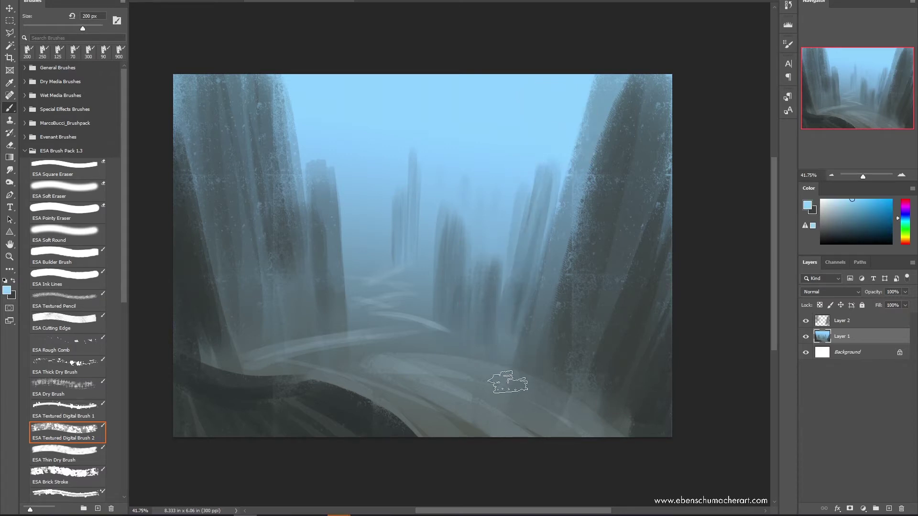
{"action": "left_click", "coordinate": [461, 163], "text": "alt"}
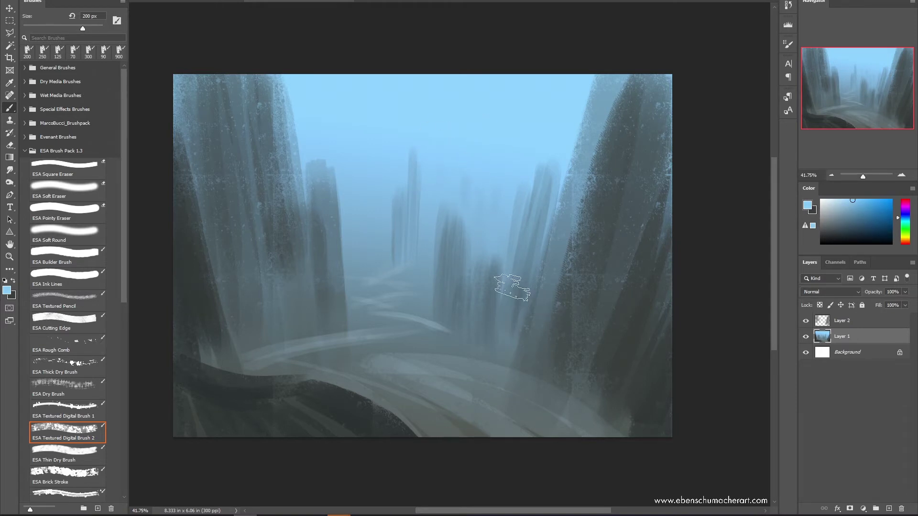
{"action": "key", "text": "shift+b"}
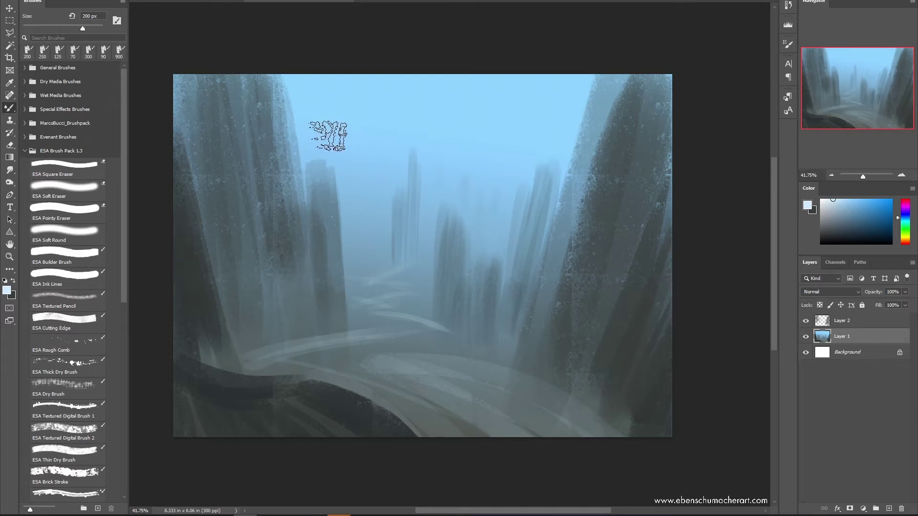
Select the sky and the gap between the pillars with a polygonal outline following the rock silhouettes
{"action": "key", "text": "l"}
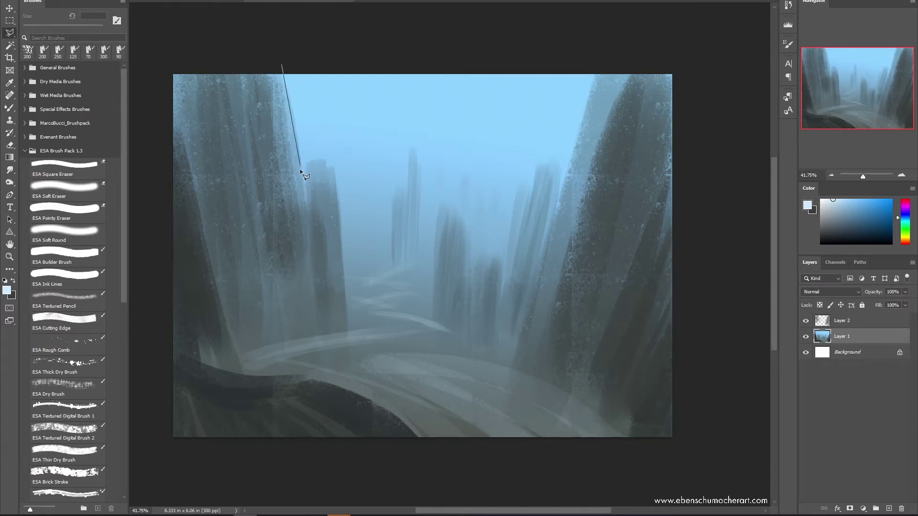
{"action": "key", "text": "Escape"}
{"action": "left_click", "coordinate": [286, 62]}
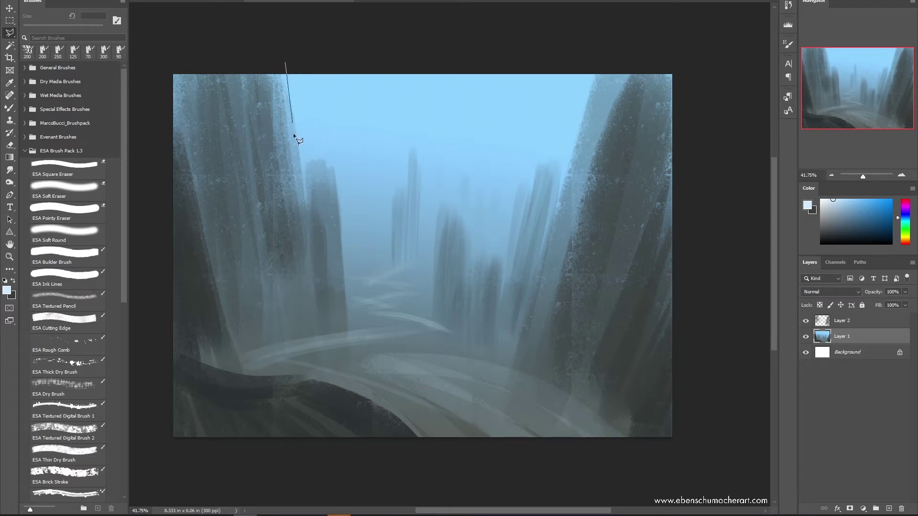
{"action": "left_click", "coordinate": [334, 170]}
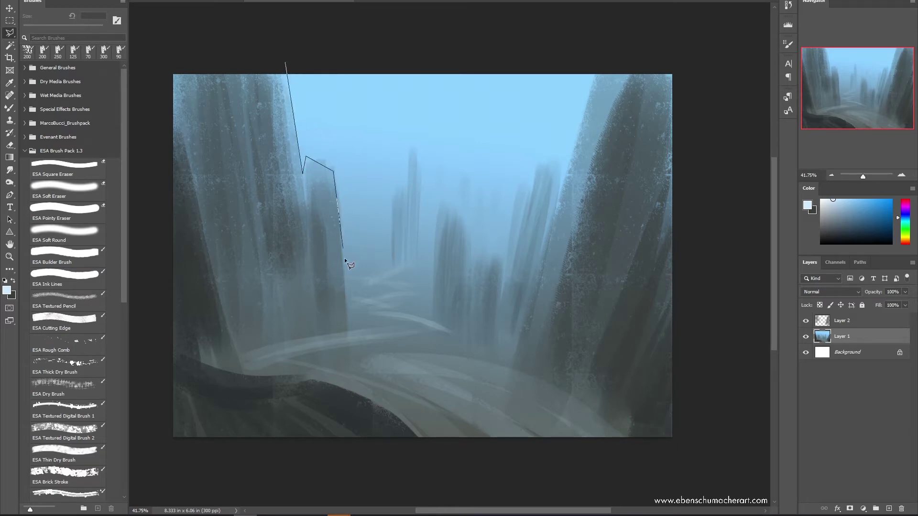
{"action": "left_click", "coordinate": [353, 331]}
{"action": "left_click", "coordinate": [435, 336]}
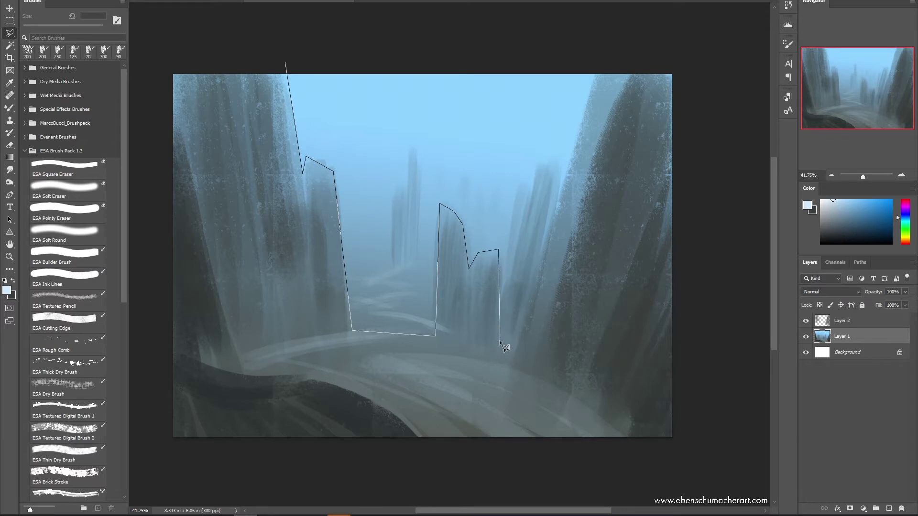
{"action": "left_click", "coordinate": [504, 266]}
{"action": "double_click", "coordinate": [554, 49]}
Paint pale clouds beside the left cliff inside the sky selection with the enlarged textured brush
{"action": "key", "text": "b"}
{"action": "key", "text": "bracketright"}
{"action": "key", "text": "bracketright"}
{"action": "key", "text": "bracketright"}
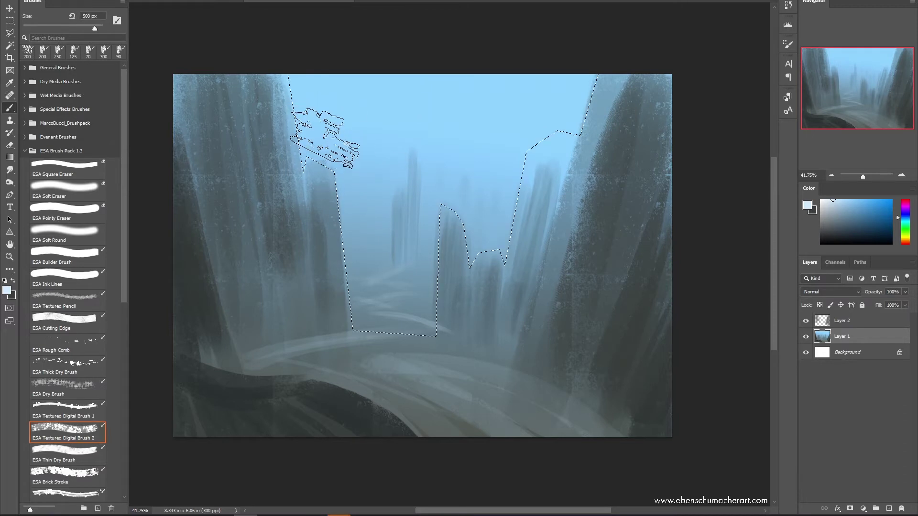
{"action": "mouse_move", "coordinate": [331, 136]}
{"action": "left_mouse_down"}
{"action": "mouse_move", "coordinate": [311, 138]}
{"action": "mouse_move", "coordinate": [312, 102]}
{"action": "mouse_move", "coordinate": [307, 140]}
{"action": "left_mouse_up"}
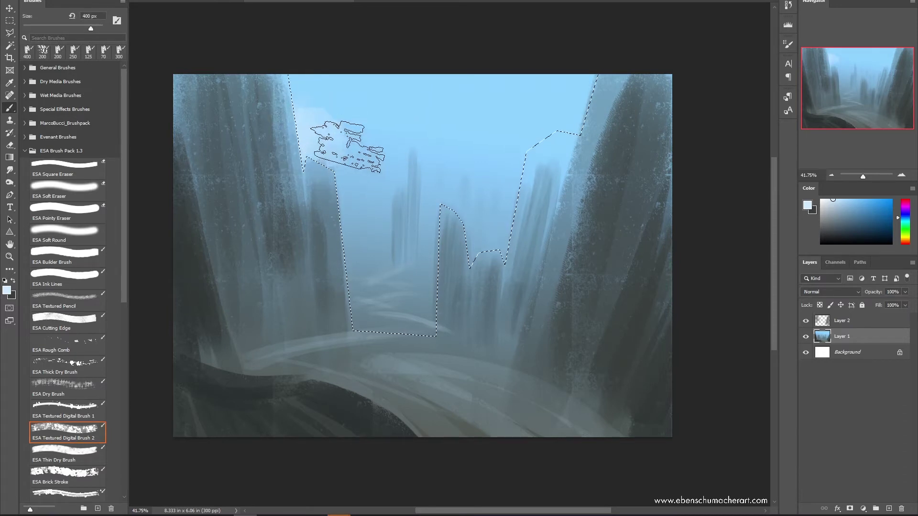
{"action": "mouse_move", "coordinate": [360, 152]}
{"action": "left_mouse_down"}
{"action": "mouse_move", "coordinate": [361, 126]}
{"action": "mouse_move", "coordinate": [320, 122]}
{"action": "mouse_move", "coordinate": [336, 109]}
{"action": "mouse_move", "coordinate": [328, 120]}
{"action": "mouse_move", "coordinate": [325, 89]}
{"action": "mouse_move", "coordinate": [360, 148]}
{"action": "left_mouse_up"}
Reduce the brush to 250 px and paint pale clouds near the right cliff and above the right-hand pillars
{"action": "key", "text": "bracketleft"}
{"action": "key", "text": "bracketleft"}
{"action": "mouse_move", "coordinate": [529, 140]}
{"action": "left_mouse_down"}
{"action": "mouse_move", "coordinate": [566, 118]}
{"action": "mouse_move", "coordinate": [572, 95]}
{"action": "mouse_move", "coordinate": [580, 102]}
{"action": "mouse_move", "coordinate": [584, 85]}
{"action": "mouse_move", "coordinate": [554, 101]}
{"action": "mouse_move", "coordinate": [569, 107]}
{"action": "mouse_move", "coordinate": [606, 69]}
{"action": "mouse_move", "coordinate": [575, 96]}
{"action": "mouse_move", "coordinate": [524, 74]}
{"action": "mouse_move", "coordinate": [542, 100]}
{"action": "mouse_move", "coordinate": [512, 103]}
{"action": "left_mouse_up"}
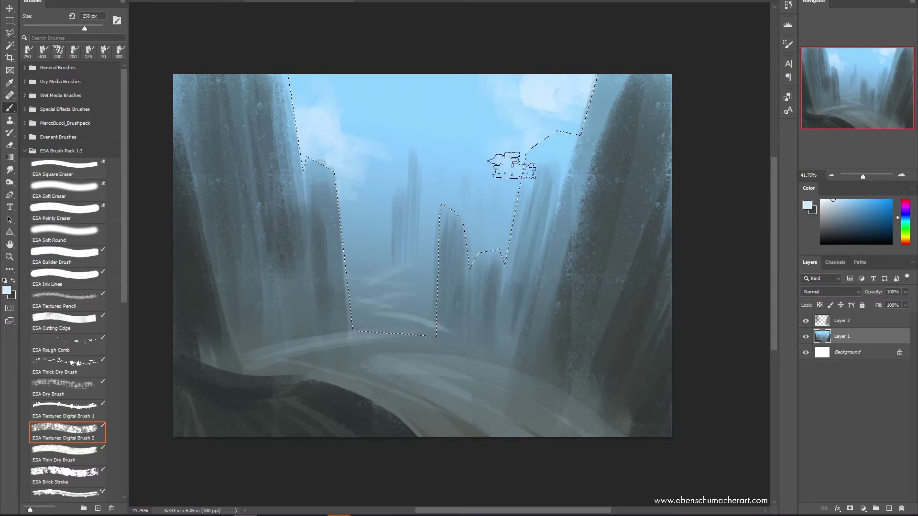
{"action": "mouse_move", "coordinate": [492, 182]}
{"action": "left_mouse_down"}
{"action": "mouse_move", "coordinate": [502, 189]}
{"action": "mouse_move", "coordinate": [512, 174]}
{"action": "mouse_move", "coordinate": [515, 186]}
{"action": "left_mouse_up"}
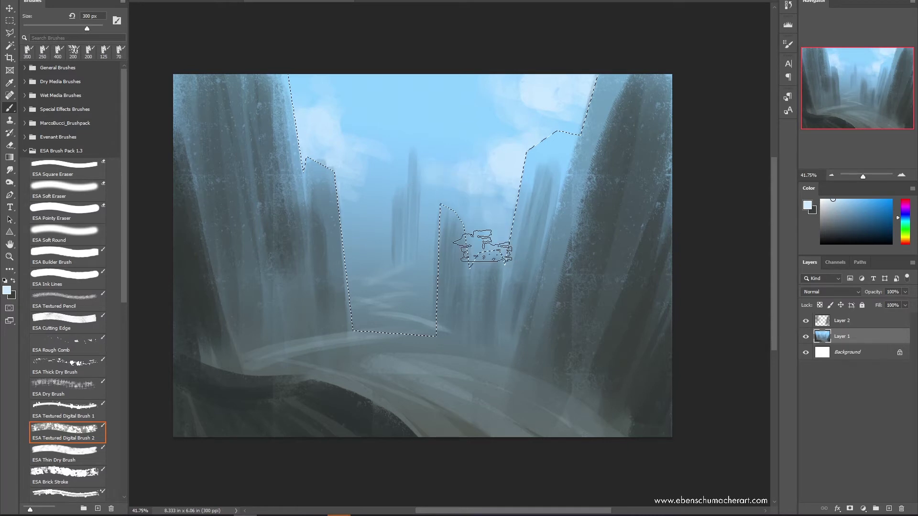
Blend the clouds and distant mist with the Mixer Brush at 200 px, using sampled sky blue
{"action": "key", "text": "bracketleft"}
{"action": "key", "text": "bracketleft"}
{"action": "key", "text": "bracketleft"}
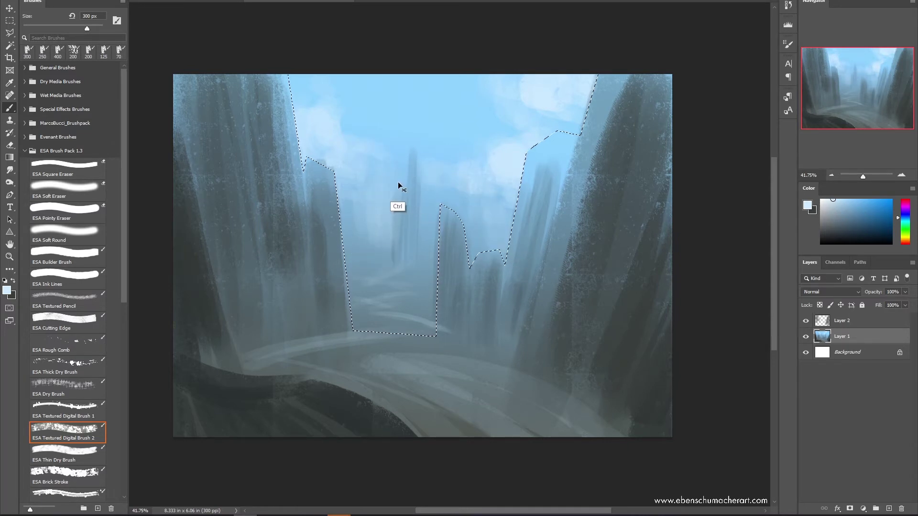
{"action": "key", "text": "bracketright"}
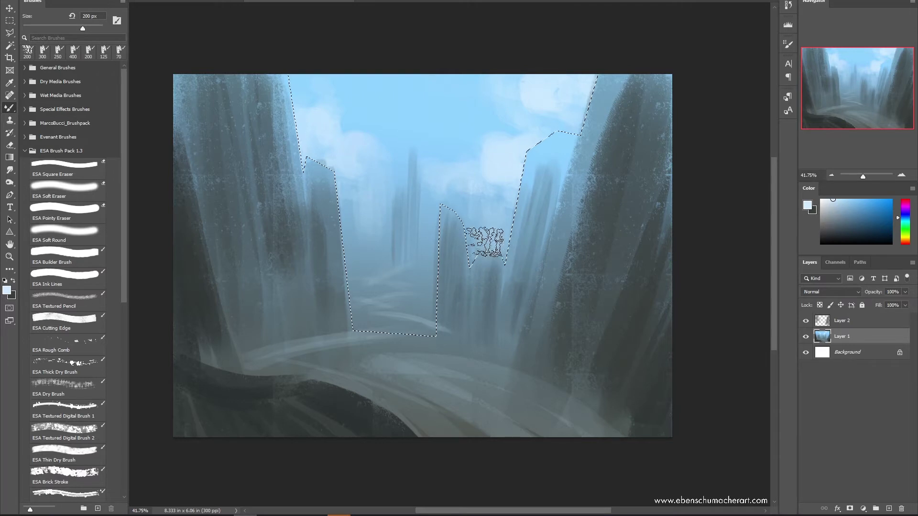
{"action": "left_click", "coordinate": [449, 121], "text": "alt"}
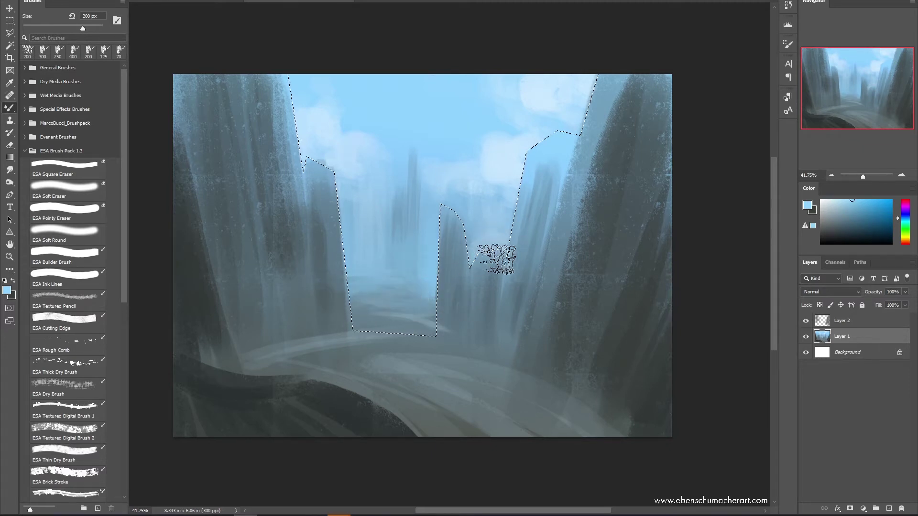
Paint a mint-green glow at the base of the central distant pillars, and surround them with pale blue clouds
{"action": "left_click", "coordinate": [908, 222]}
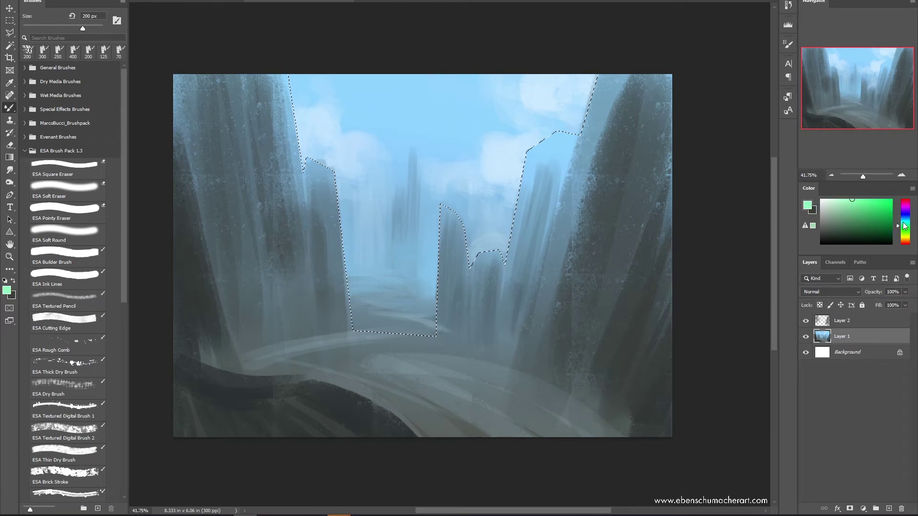
{"action": "mouse_move", "coordinate": [416, 273]}
{"action": "left_mouse_down"}
{"action": "mouse_move", "coordinate": [404, 287]}
{"action": "mouse_move", "coordinate": [349, 274]}
{"action": "mouse_move", "coordinate": [421, 304]}
{"action": "mouse_move", "coordinate": [392, 268]}
{"action": "mouse_move", "coordinate": [400, 244]}
{"action": "mouse_move", "coordinate": [425, 282]}
{"action": "left_mouse_up"}
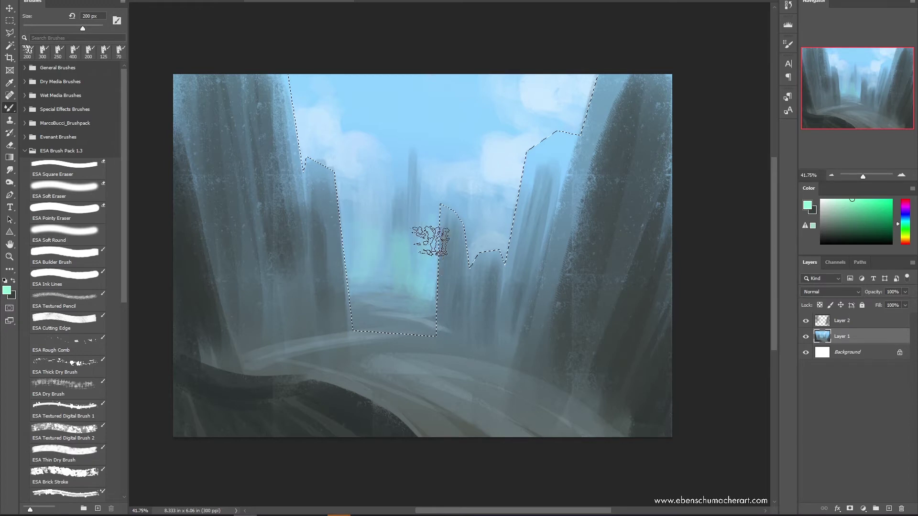
{"action": "left_click", "coordinate": [400, 136], "text": "alt"}
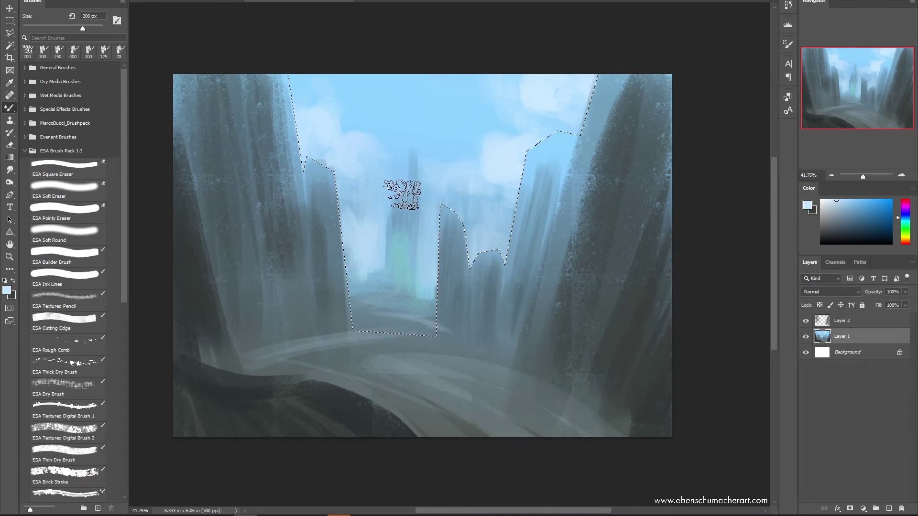
{"action": "key", "text": "ctrl"}
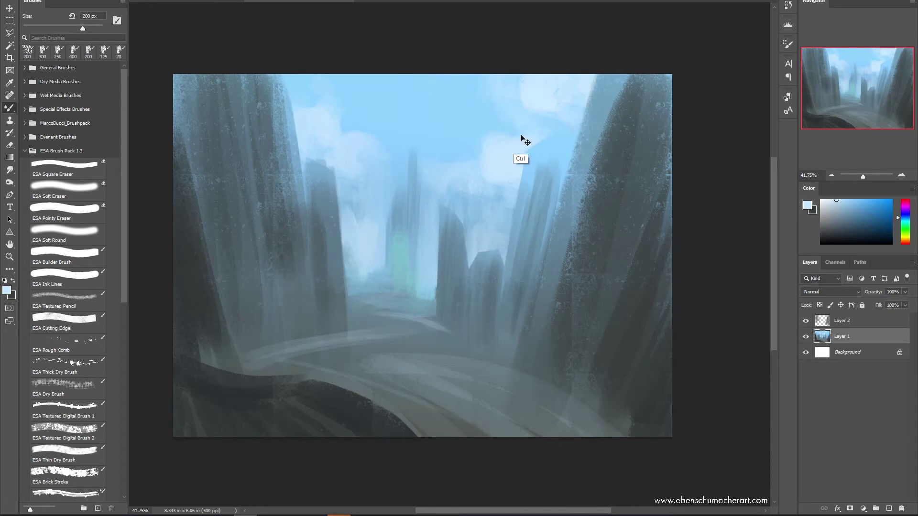
Invert the selection, solidify the left and right cliffs and pillars with sampled blue-greys at 300 px, and deselect
{"action": "key", "text": "ctrl+shift+i"}
{"action": "key", "text": "shift+b"}
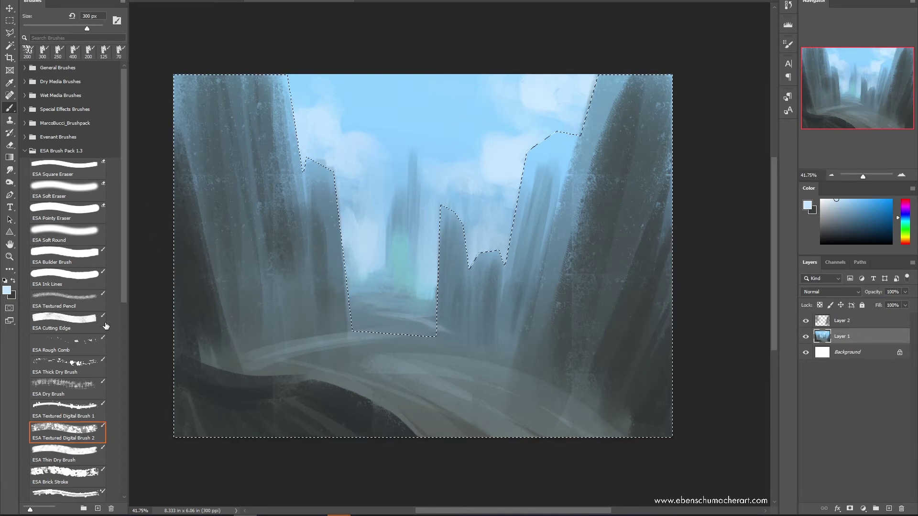
{"action": "left_click", "coordinate": [273, 142], "text": "alt"}
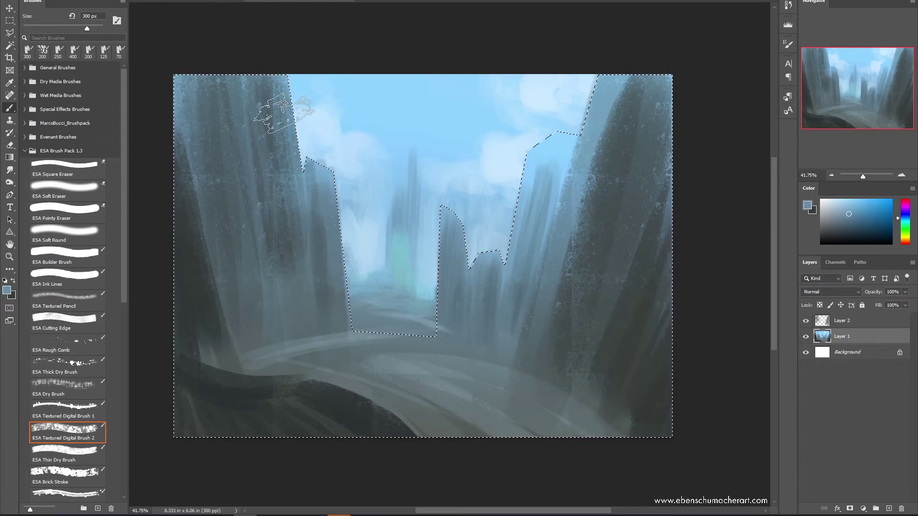
{"action": "left_click", "coordinate": [336, 254], "text": "alt"}
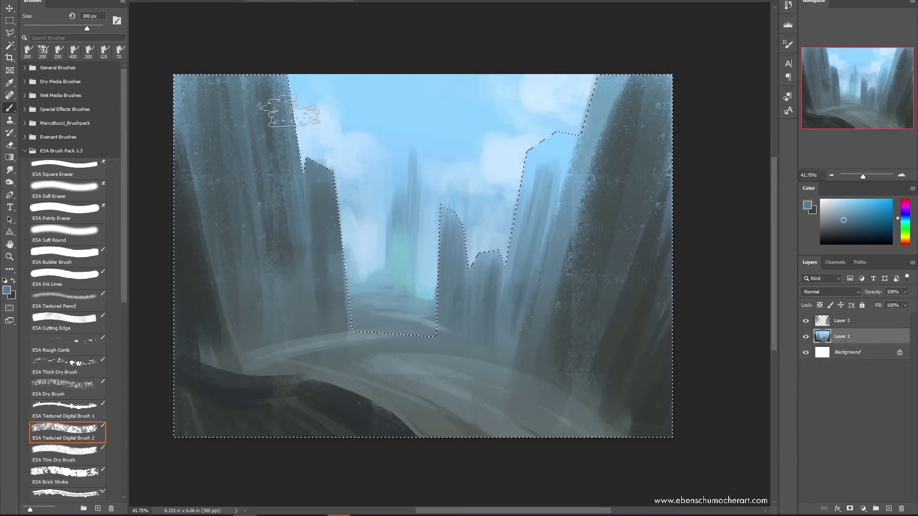
{"action": "mouse_move", "coordinate": [272, 151]}
{"action": "left_mouse_down"}
{"action": "mouse_move", "coordinate": [241, 47]}
{"action": "mouse_move", "coordinate": [191, 163]}
{"action": "left_mouse_up"}
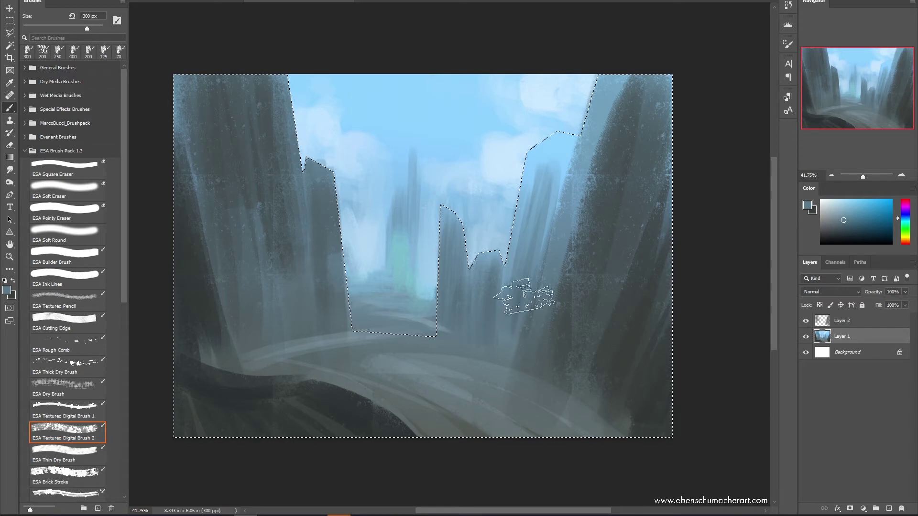
{"action": "mouse_move", "coordinate": [549, 228]}
{"action": "left_mouse_down"}
{"action": "mouse_move", "coordinate": [537, 127]}
{"action": "mouse_move", "coordinate": [545, 196]}
{"action": "mouse_move", "coordinate": [580, 93]}
{"action": "mouse_move", "coordinate": [542, 207]}
{"action": "mouse_move", "coordinate": [504, 250]}
{"action": "mouse_move", "coordinate": [537, 254]}
{"action": "mouse_move", "coordinate": [603, 91]}
{"action": "mouse_move", "coordinate": [549, 249]}
{"action": "mouse_move", "coordinate": [560, 153]}
{"action": "mouse_move", "coordinate": [549, 93]}
{"action": "mouse_move", "coordinate": [520, 129]}
{"action": "left_mouse_up"}
{"action": "key", "text": "ctrl"}
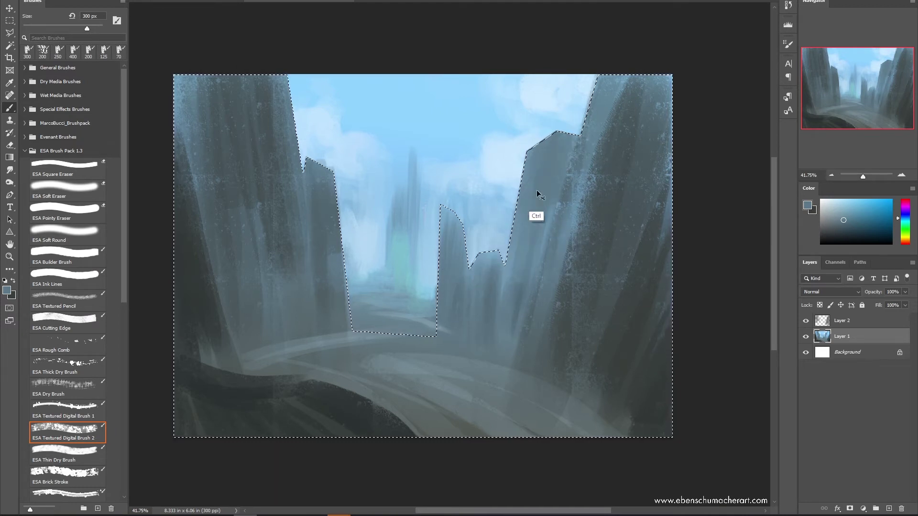
{"action": "key", "text": "ctrl+d"}
Outline a pointed central spire with the Polygonal Lasso, paint it with a sampled misty blue, and deselect
{"action": "key", "text": "l"}
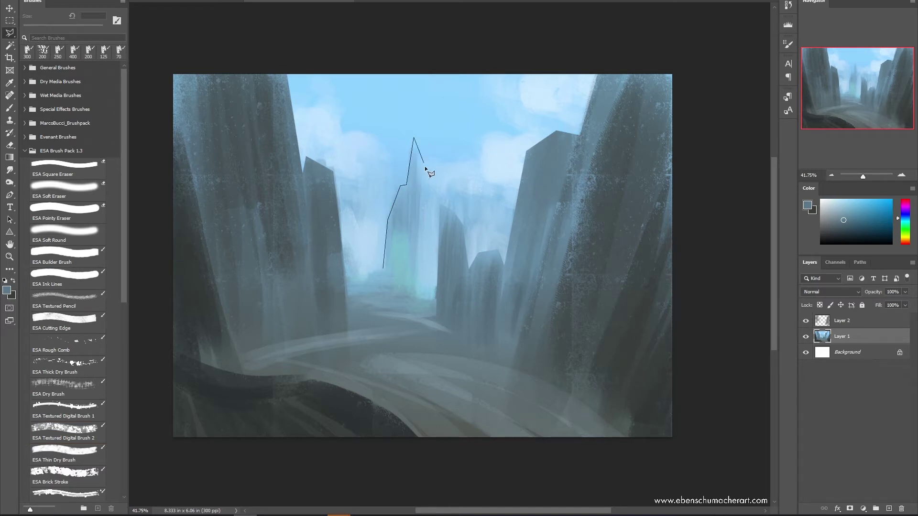
{"action": "left_click", "coordinate": [421, 290]}
{"action": "left_click", "coordinate": [415, 296]}
{"action": "left_click", "coordinate": [388, 274], "text": "ctrl"}
{"action": "key", "text": "b"}
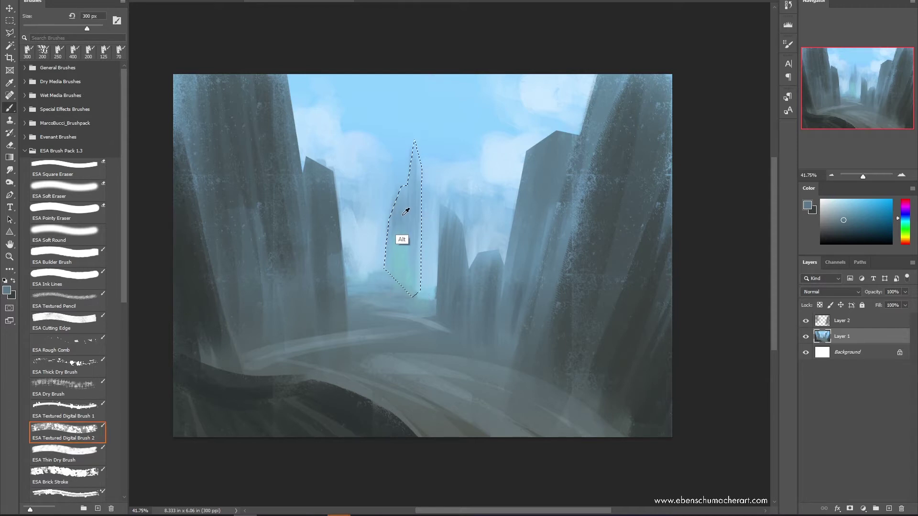
{"action": "left_click", "coordinate": [404, 220], "text": "alt"}
{"action": "mouse_move", "coordinate": [418, 217]}
{"action": "left_mouse_down"}
{"action": "mouse_move", "coordinate": [416, 266]}
{"action": "mouse_move", "coordinate": [396, 189]}
{"action": "left_mouse_up"}
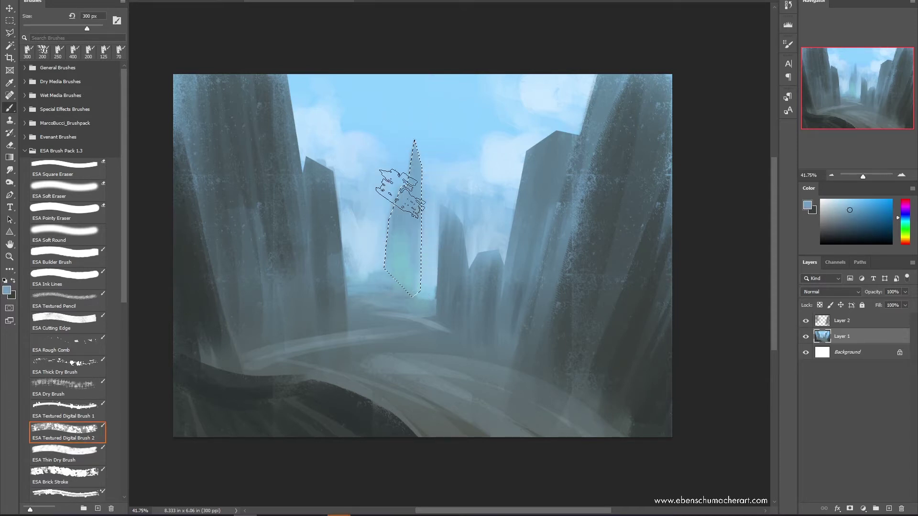
{"action": "key", "text": "ctrl+d"}
Select four slim floating shards in the sky just right of the central spire and paint them with slightly adjusted misty blue
{"action": "key", "text": "l"}
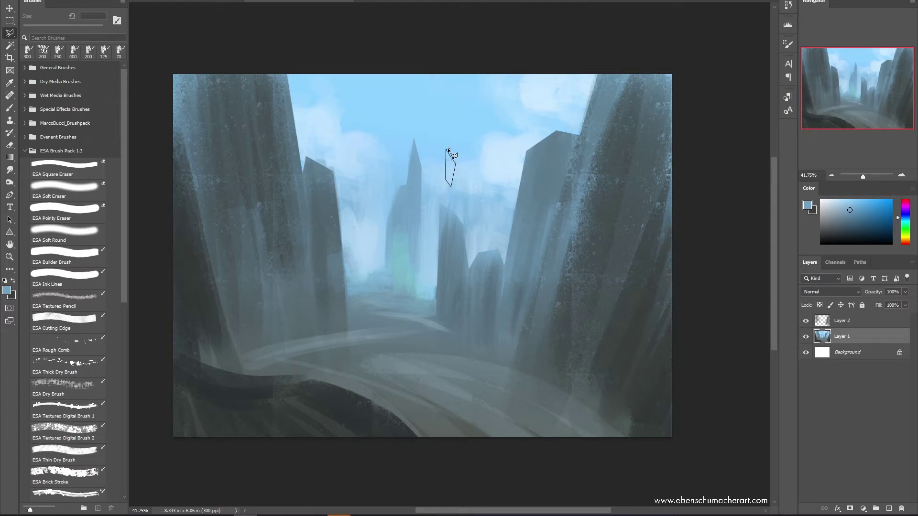
{"action": "key", "text": "shift"}
{"action": "left_click", "coordinate": [467, 177]}
{"action": "double_click", "coordinate": [438, 200]}
{"action": "key", "text": "shift"}
{"action": "key", "text": "b"}
{"action": "mouse_move", "coordinate": [455, 139]}
{"action": "left_mouse_down"}
{"action": "mouse_move", "coordinate": [454, 200]}
{"action": "mouse_move", "coordinate": [472, 208]}
{"action": "mouse_move", "coordinate": [476, 124]}
{"action": "left_mouse_up"}
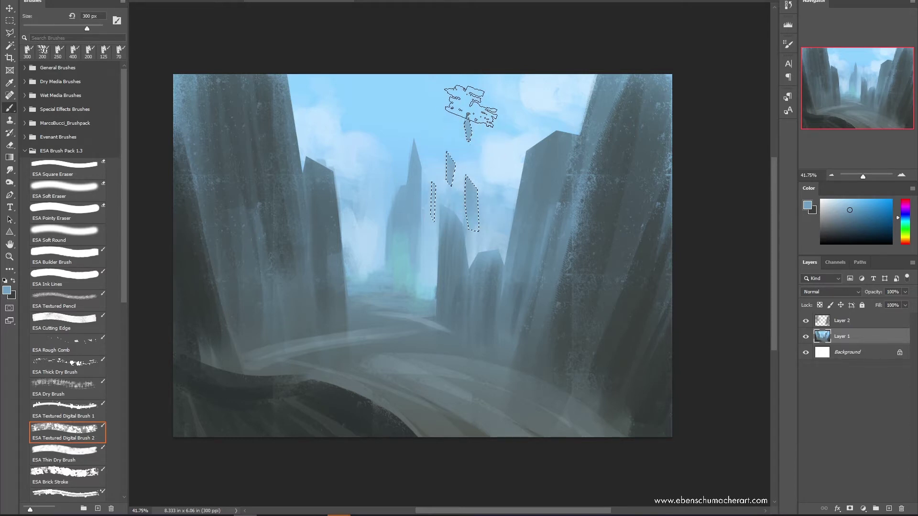
{"action": "left_click", "coordinate": [467, 123], "text": "alt"}
{"action": "left_click", "coordinate": [850, 207]}
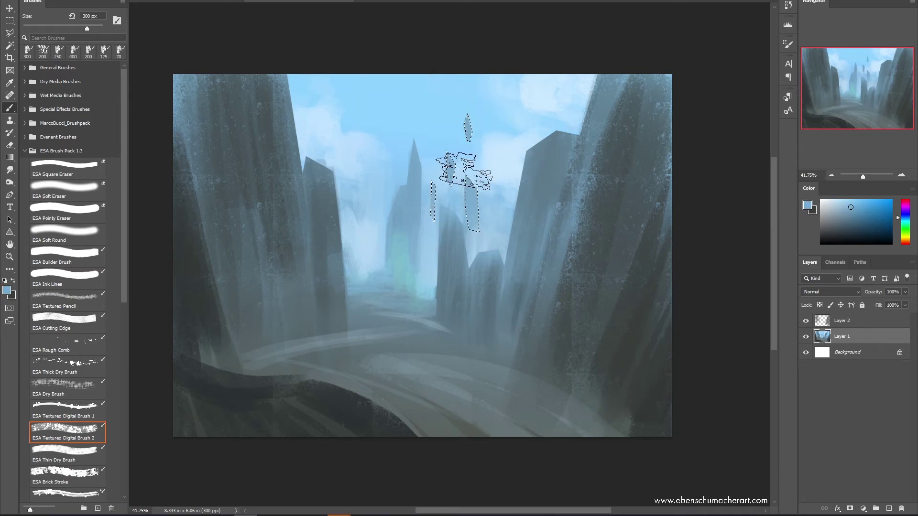
Deselect the shards, shift a sampled misty blue to green, and glaze it over the valley floor and cliff bases at 300 px
{"action": "key", "text": "ctrl+d"}
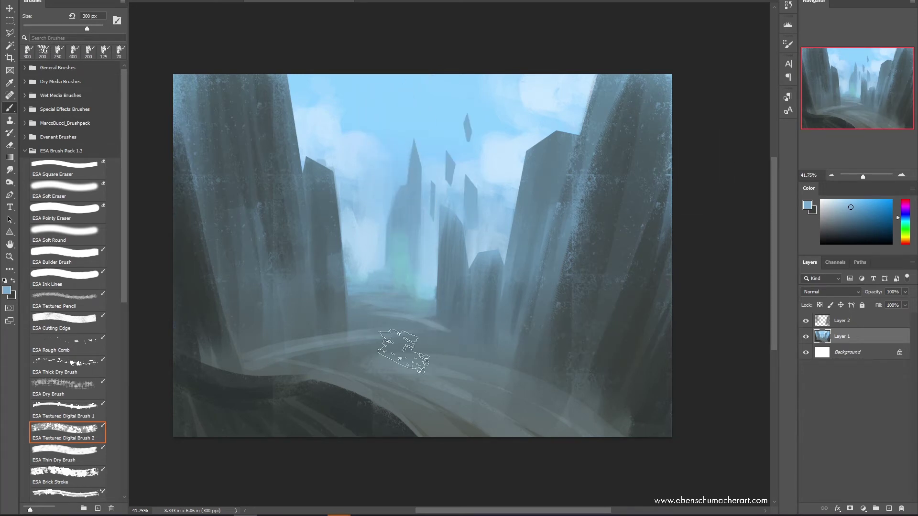
{"action": "left_click", "coordinate": [401, 265], "text": "alt"}
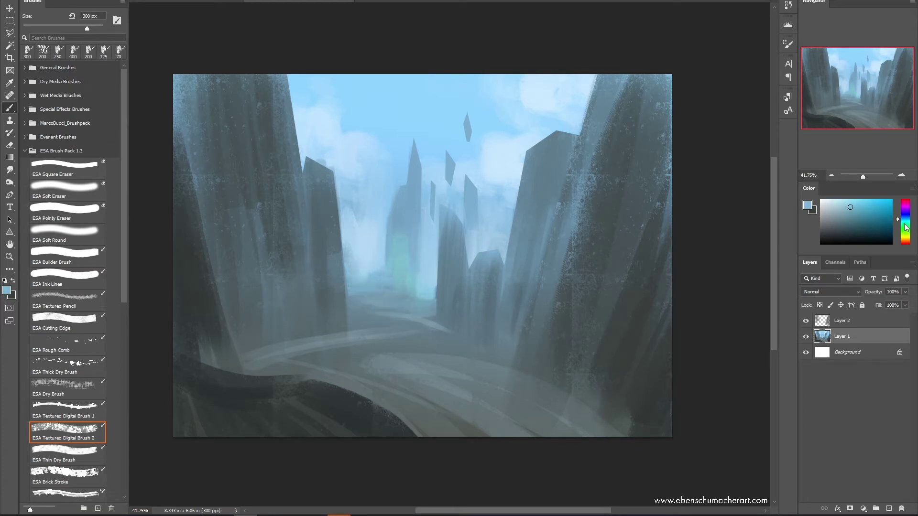
{"action": "left_click", "coordinate": [905, 222]}
{"action": "left_click", "coordinate": [907, 224]}
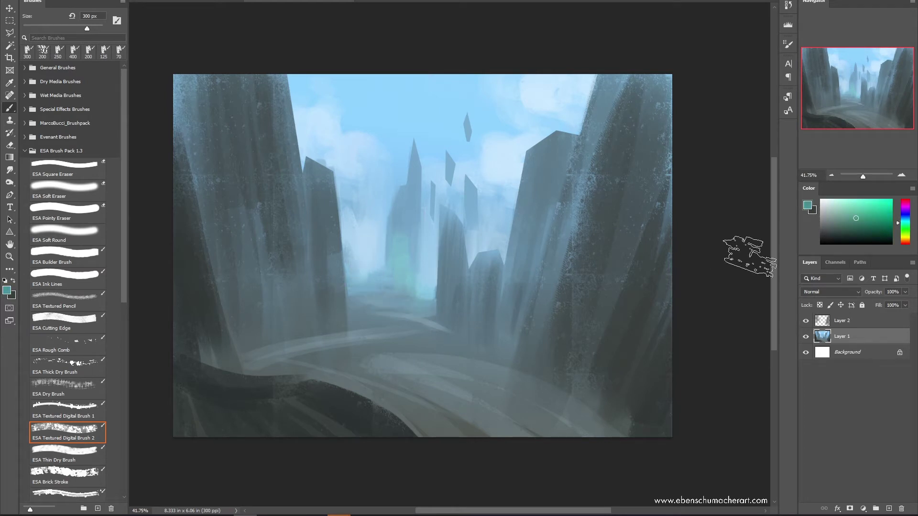
{"action": "left_click_drag", "start_coordinate": [342, 324], "coordinate": [327, 315]}
{"action": "mouse_move", "coordinate": [411, 340]}
{"action": "left_mouse_down"}
{"action": "mouse_move", "coordinate": [380, 345]}
{"action": "mouse_move", "coordinate": [498, 334]}
{"action": "mouse_move", "coordinate": [458, 315]}
{"action": "mouse_move", "coordinate": [480, 319]}
{"action": "mouse_move", "coordinate": [491, 345]}
{"action": "mouse_move", "coordinate": [449, 343]}
{"action": "mouse_move", "coordinate": [325, 369]}
{"action": "left_mouse_up"}
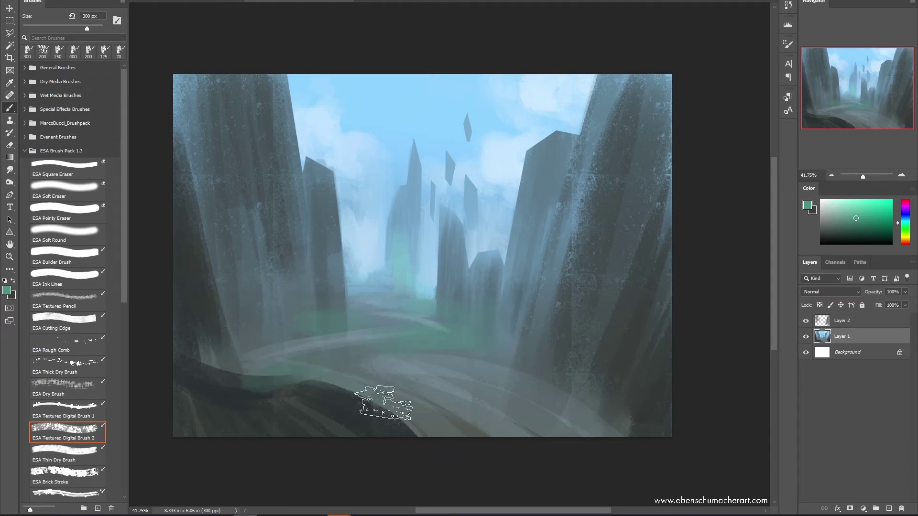
{"action": "left_click_drag", "start_coordinate": [483, 270], "coordinate": [487, 306]}
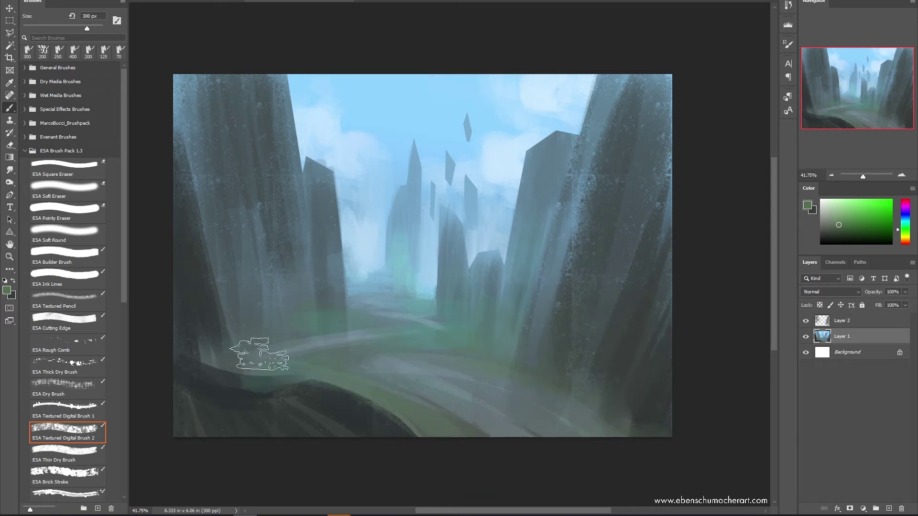
Reduce the brush to 100 px and sample a pale blue from the mist at the base of the central pillars
{"action": "key", "text": "bracketleft"}
{"action": "key", "text": "bracketleft"}
{"action": "key", "text": "bracketleft"}
{"action": "key", "text": "bracketleft"}
{"action": "key", "text": "bracketleft"}
{"action": "key", "text": "bracketleft"}
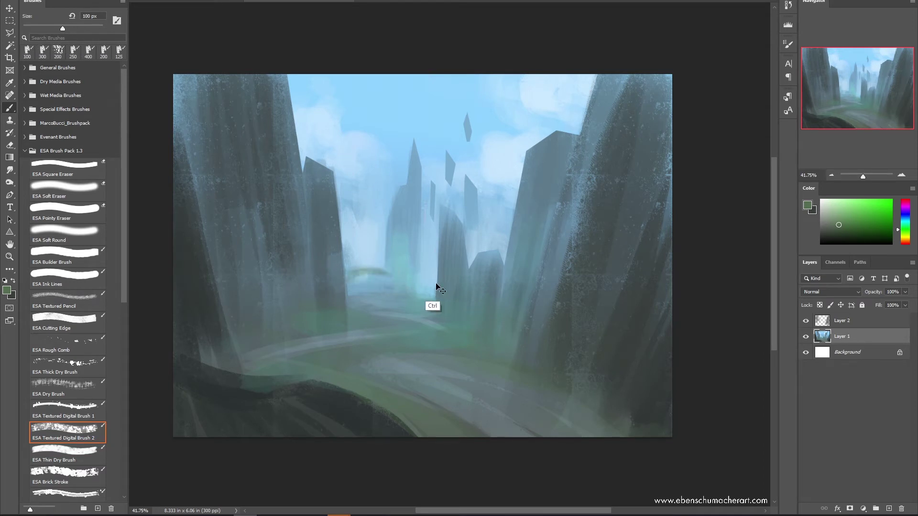
{"action": "left_click", "coordinate": [377, 272], "text": "alt"}
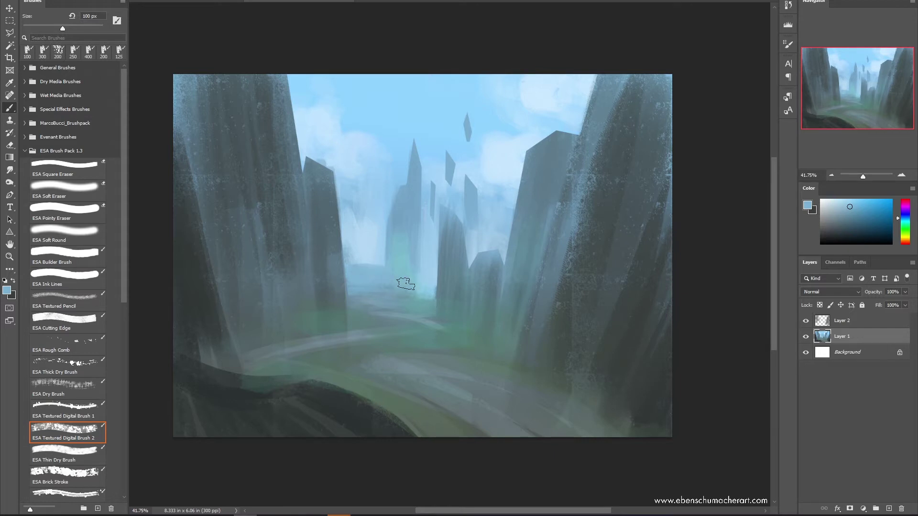
{"action": "left_click", "coordinate": [431, 270], "text": "alt"}
Paint a thin pale blue highlight along the far bend of the winding path at 60 px
{"action": "key", "text": "bracketleft"}
{"action": "key", "text": "bracketleft"}
{"action": "key", "text": "bracketleft"}
{"action": "key", "text": "bracketleft"}
{"action": "left_click_drag", "start_coordinate": [371, 296], "coordinate": [436, 284]}
{"action": "key", "text": "ctrl+z"}
{"action": "key", "text": "bracketleft"}
{"action": "key", "text": "bracketleft"}
{"action": "mouse_move", "coordinate": [354, 299]}
{"action": "left_mouse_down"}
{"action": "mouse_move", "coordinate": [424, 289]}
{"action": "mouse_move", "coordinate": [360, 297]}
{"action": "mouse_move", "coordinate": [438, 329]}
{"action": "mouse_move", "coordinate": [367, 300]}
{"action": "mouse_move", "coordinate": [433, 323]}
{"action": "mouse_move", "coordinate": [342, 340]}
{"action": "mouse_move", "coordinate": [428, 325]}
{"action": "mouse_move", "coordinate": [421, 316]}
{"action": "mouse_move", "coordinate": [283, 347]}
{"action": "left_mouse_up"}
{"action": "key", "text": "bracketright"}
{"action": "key", "text": "bracketright"}
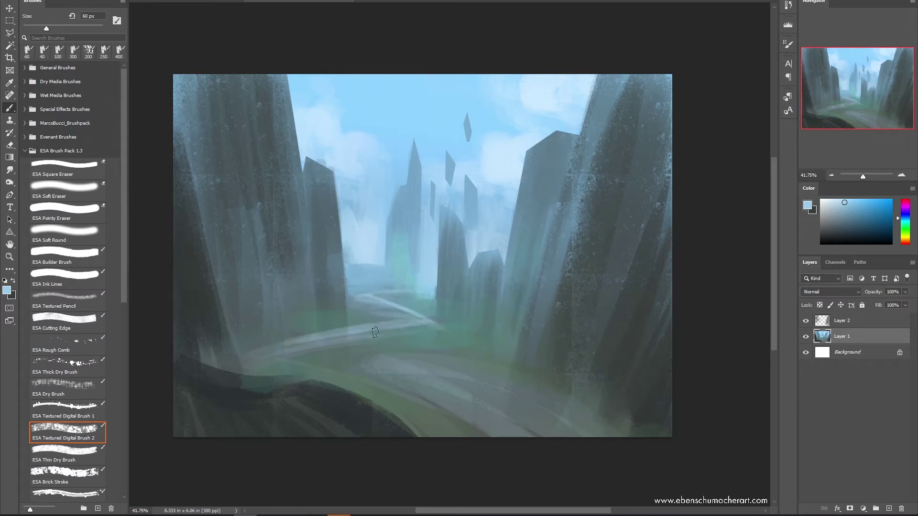
Undo the last stroke and repaint the pale blue highlight along the middle bend of the path at 60 px
{"action": "key", "text": "ctrl+z"}
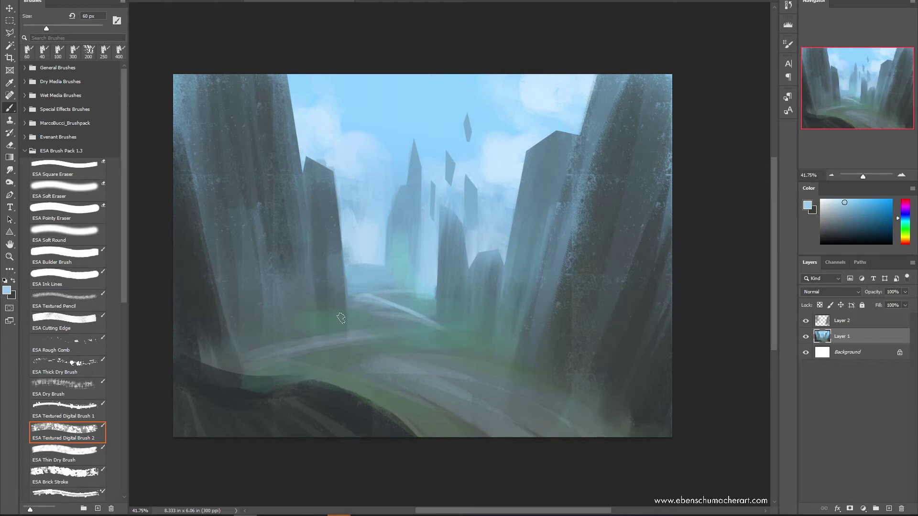
{"action": "mouse_move", "coordinate": [276, 350]}
{"action": "left_mouse_down"}
{"action": "mouse_move", "coordinate": [457, 337]}
{"action": "mouse_move", "coordinate": [291, 346]}
{"action": "left_mouse_up"}
{"action": "key", "text": "ctrl+z"}
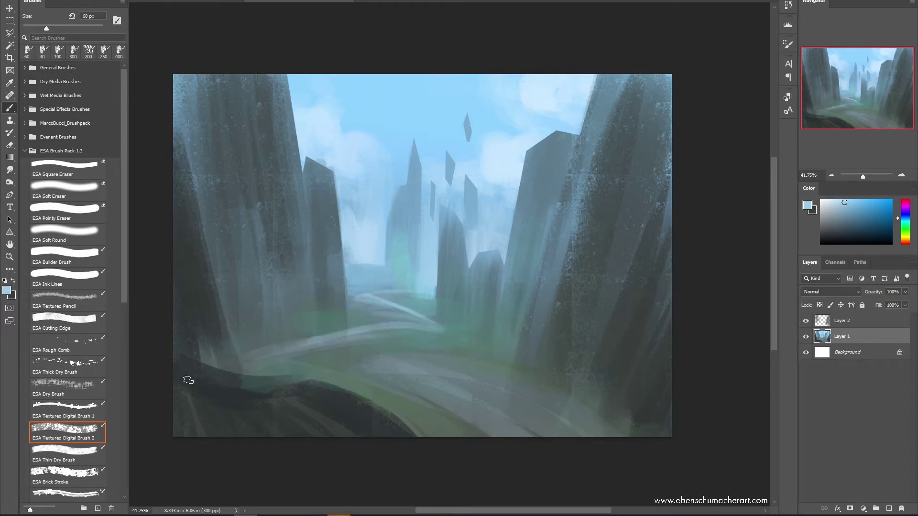
{"action": "left_click_drag", "start_coordinate": [435, 326], "coordinate": [294, 348]}
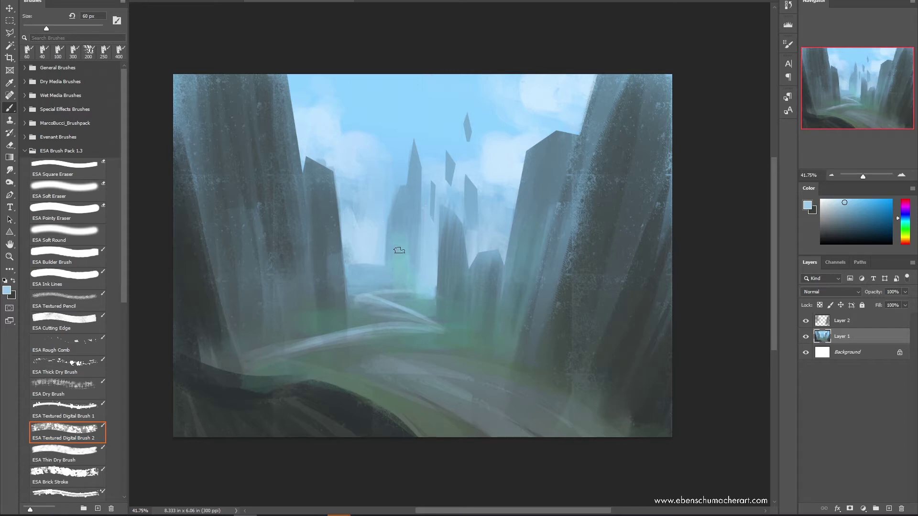
{"action": "key", "text": "alt"}
{"action": "key", "text": "l"}
{"action": "key", "text": "alt+l"}
{"action": "left_click", "coordinate": [428, 288]}
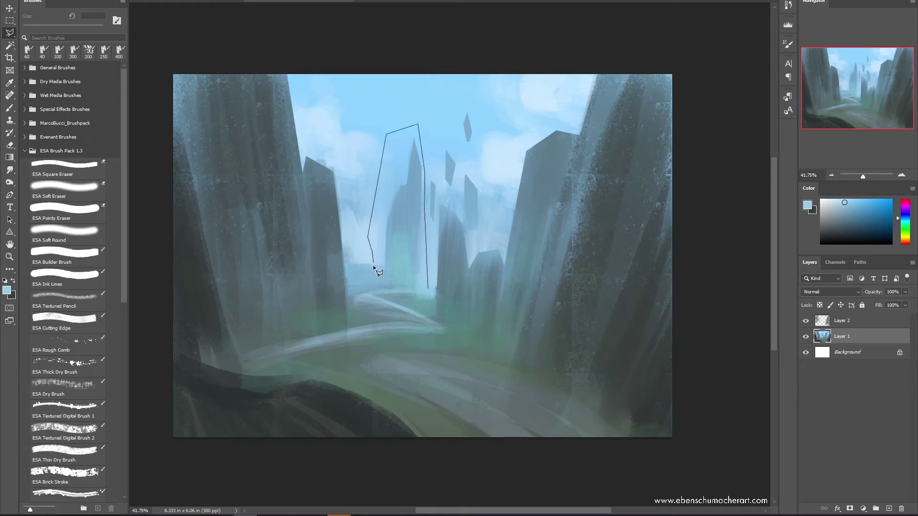
{"action": "key", "text": "Escape"}
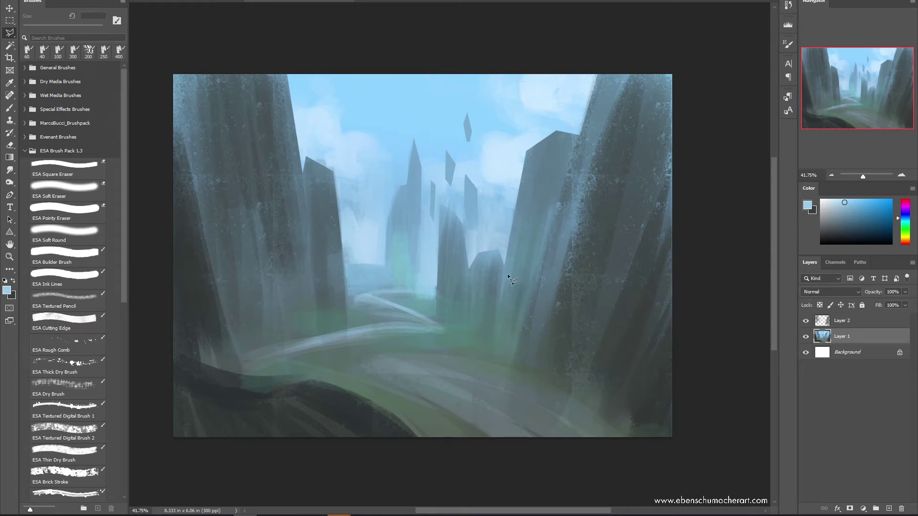
Merge Layer 1 and Layer 2 into a single layer
{"action": "left_click", "coordinate": [849, 322], "text": "shift"}
{"action": "key", "text": "ctrl+e"}
{"action": "key", "text": "b"}
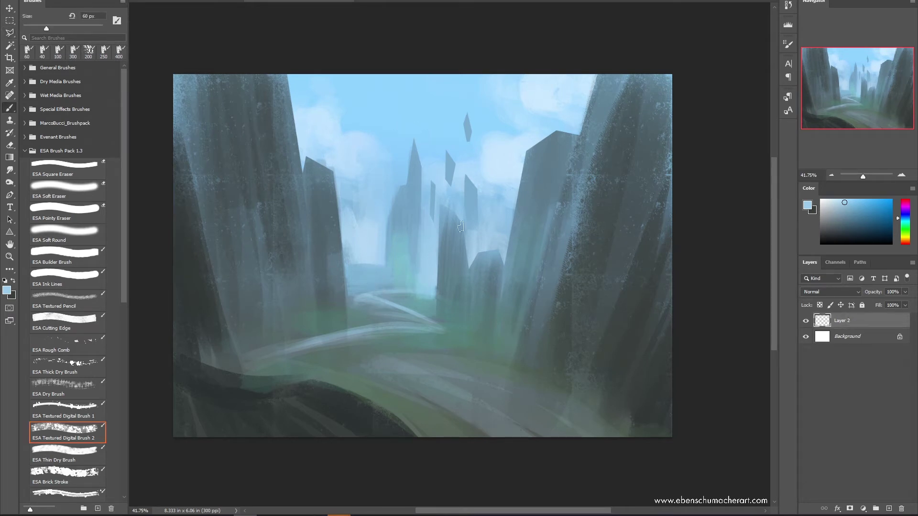
Outline the pointed central spire with the Polygonal Lasso, copy it to a new layer, and transform the copy
{"action": "key", "text": "l"}
{"action": "left_click", "coordinate": [424, 290]}
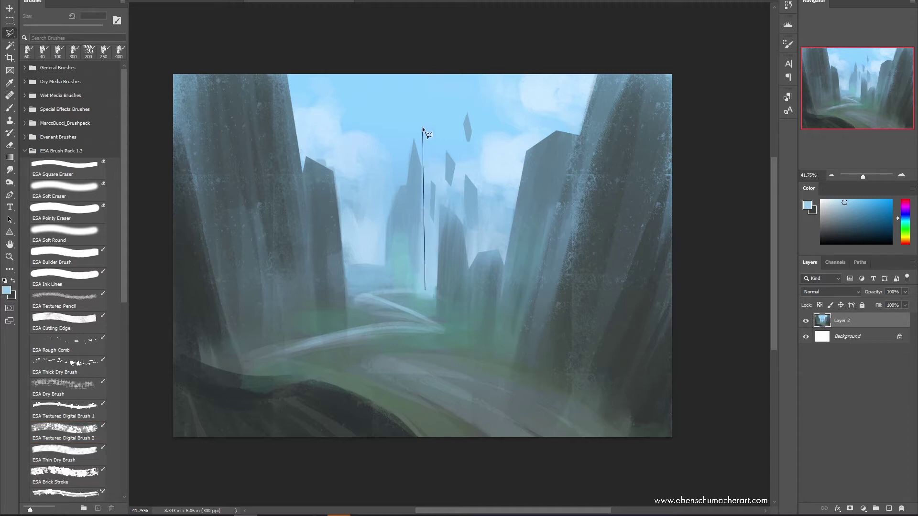
{"action": "left_click", "coordinate": [388, 177]}
{"action": "double_click", "coordinate": [378, 258]}
{"action": "key", "text": "ctrl+j"}
{"action": "key", "text": "ctrl+t"}
{"action": "left_click_drag", "start_coordinate": [393, 246], "coordinate": [356, 247]}
{"action": "mouse_move", "coordinate": [386, 130]}
{"action": "left_mouse_down"}
{"action": "mouse_move", "coordinate": [373, 178]}
{"action": "mouse_move", "coordinate": [381, 149]}
{"action": "mouse_move", "coordinate": [376, 162]}
{"action": "mouse_move", "coordinate": [379, 152]}
{"action": "mouse_move", "coordinate": [401, 247]}
{"action": "left_mouse_up"}
{"action": "key", "text": "Return"}
Paint out the central spire with sampled sky and cloud blues, using the Mixer Brush at 250 px
{"action": "key", "text": "b"}
{"action": "left_click", "coordinate": [431, 144], "text": "alt"}
{"action": "key", "text": "shift+b"}
{"action": "mouse_move", "coordinate": [404, 144]}
{"action": "left_mouse_down"}
{"action": "mouse_move", "coordinate": [407, 268]}
{"action": "mouse_move", "coordinate": [398, 188]}
{"action": "mouse_move", "coordinate": [387, 243]}
{"action": "mouse_move", "coordinate": [409, 184]}
{"action": "left_mouse_up"}
{"action": "left_click", "coordinate": [371, 238], "text": "alt"}
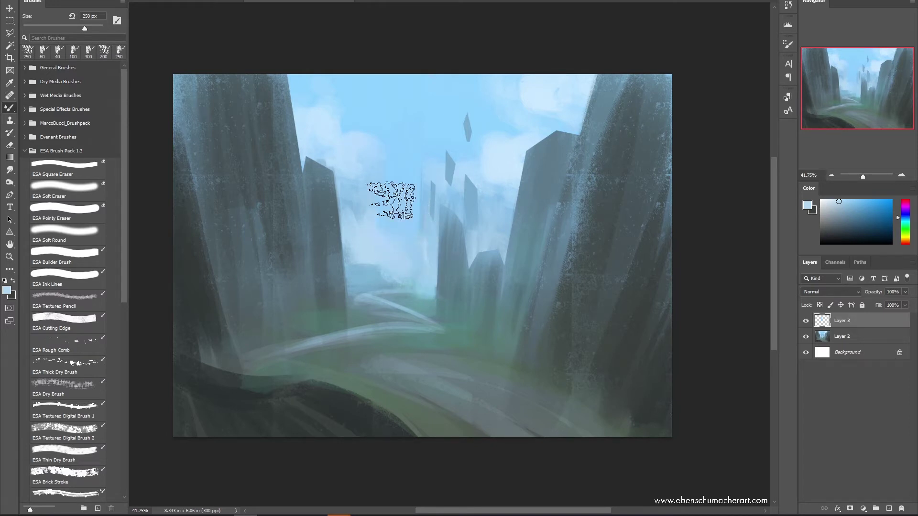
{"action": "left_click", "coordinate": [350, 162], "text": "alt"}
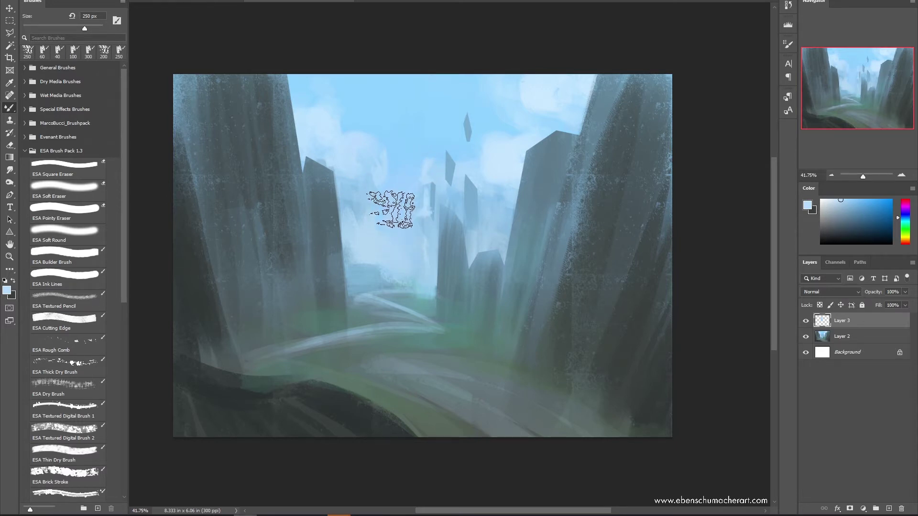
Select two slim shards in the cleared central sky, paint them with sampled misty blue using ESA Textured Digital Brush 2 at 100 px, and deselect
{"action": "left_click", "coordinate": [65, 432]}
{"action": "left_click", "coordinate": [469, 198], "text": "alt"}
{"action": "key", "text": "l"}
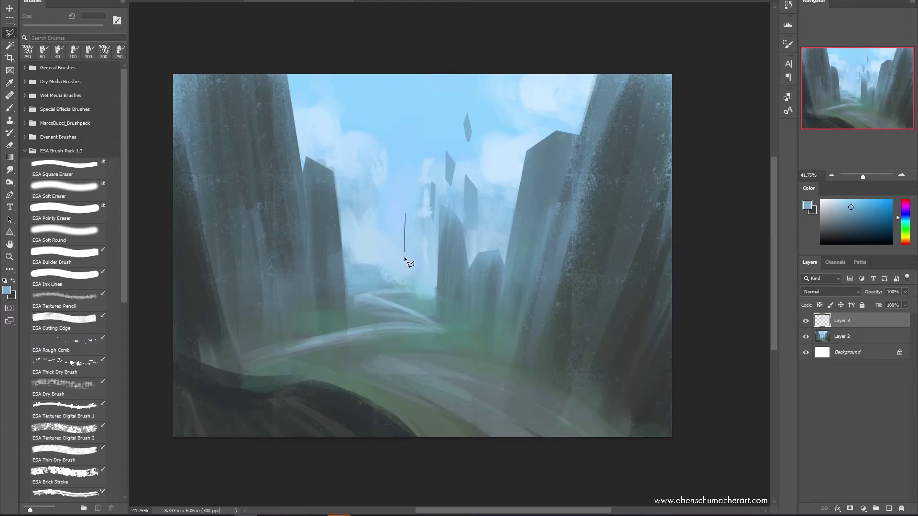
{"action": "left_click", "coordinate": [417, 222], "text": "ctrl"}
{"action": "key", "text": "Escape"}
{"action": "key", "text": "b"}
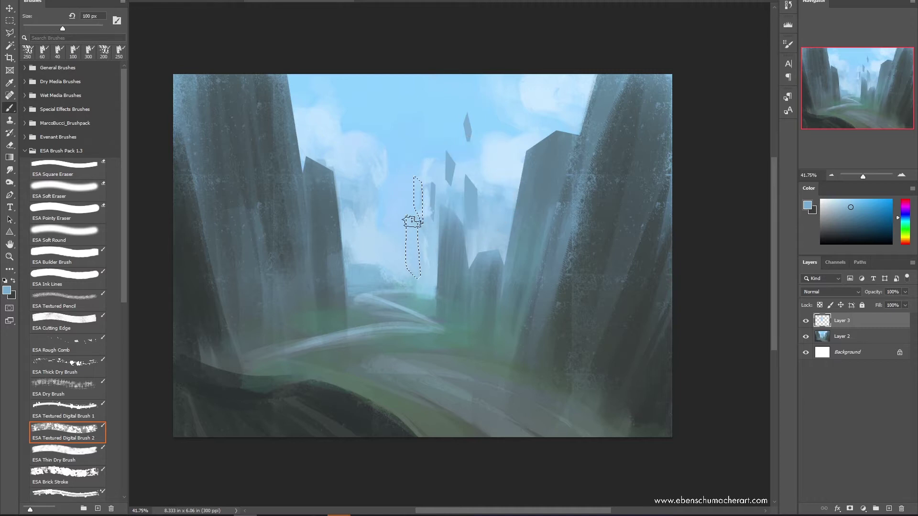
{"action": "left_click_drag", "start_coordinate": [410, 223], "coordinate": [408, 249]}
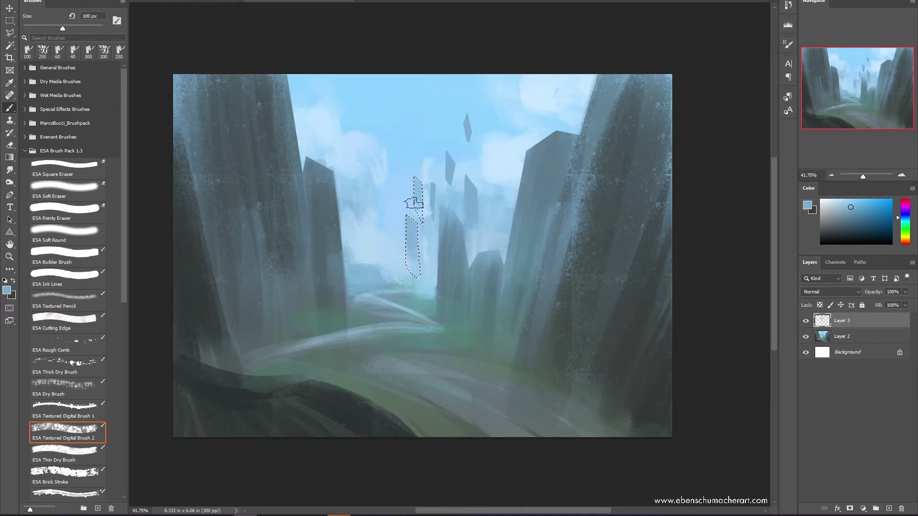
{"action": "key", "text": "ctrl+d"}
Select the upper edge of the slim pillar right of centre, paint sampled sky blue over it at 250 px to leave a point, and deselect
{"action": "key", "text": "alt"}
{"action": "key", "text": "l"}
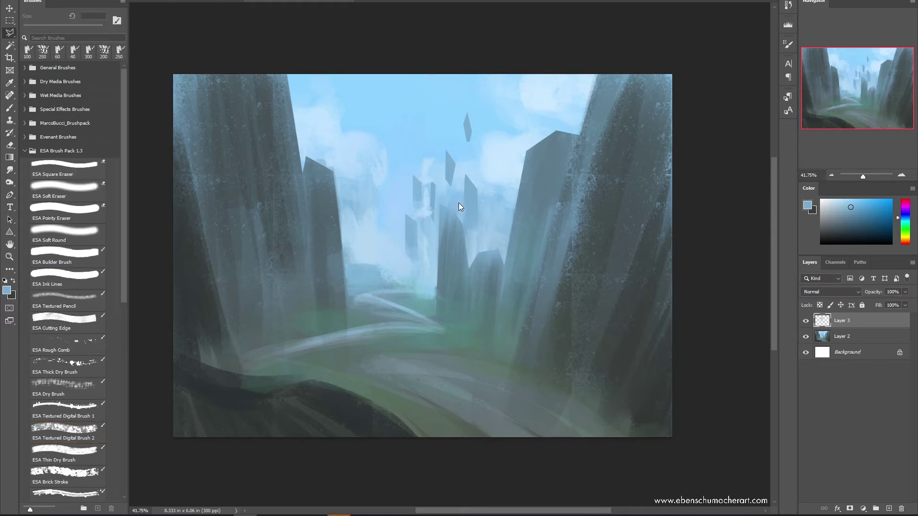
{"action": "left_click", "coordinate": [458, 202]}
{"action": "key", "text": "b"}
{"action": "left_click", "coordinate": [459, 181], "text": "alt"}
{"action": "key", "text": "bracketright"}
{"action": "key", "text": "bracketright"}
{"action": "key", "text": "bracketright"}
{"action": "key", "text": "bracketright"}
{"action": "key", "text": "bracketright"}
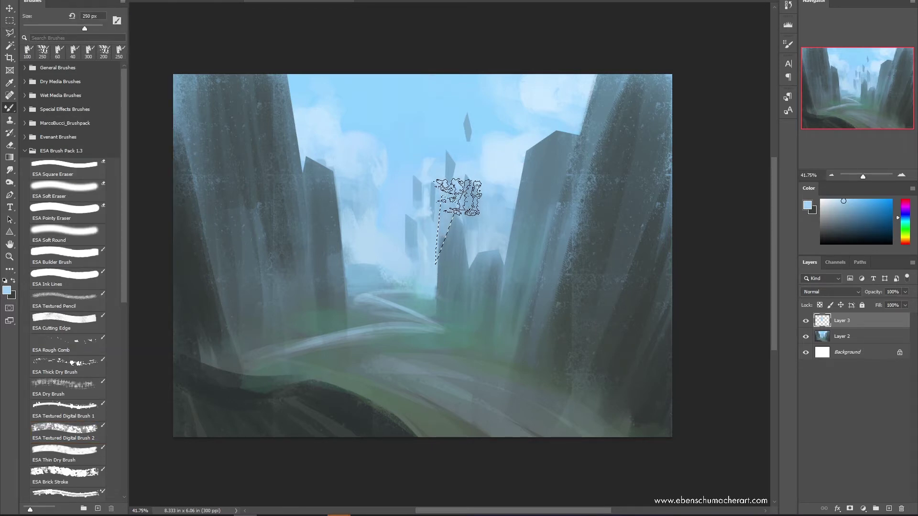
{"action": "left_click", "coordinate": [455, 191], "text": "alt"}
{"action": "key", "text": "ctrl+d"}
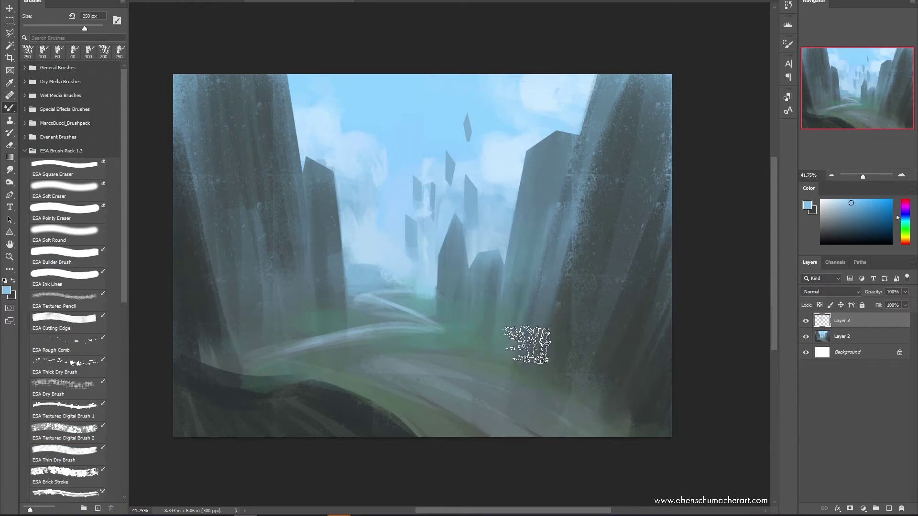
Paint sampled light blue mist around the far path and the pointed pillar's base at 150 px, and undo the patch on the left pillar's base
{"action": "left_click", "coordinate": [497, 159], "text": "alt"}
{"action": "key", "text": "bracketleft"}
{"action": "key", "text": "bracketleft"}
{"action": "key", "text": "bracketleft"}
{"action": "mouse_move", "coordinate": [416, 271]}
{"action": "left_mouse_down"}
{"action": "mouse_move", "coordinate": [375, 273]}
{"action": "mouse_move", "coordinate": [420, 256]}
{"action": "mouse_move", "coordinate": [424, 266]}
{"action": "mouse_move", "coordinate": [371, 269]}
{"action": "mouse_move", "coordinate": [379, 281]}
{"action": "mouse_move", "coordinate": [420, 287]}
{"action": "mouse_move", "coordinate": [449, 316]}
{"action": "mouse_move", "coordinate": [463, 293]}
{"action": "left_mouse_up"}
{"action": "left_click", "coordinate": [411, 272], "text": "alt"}
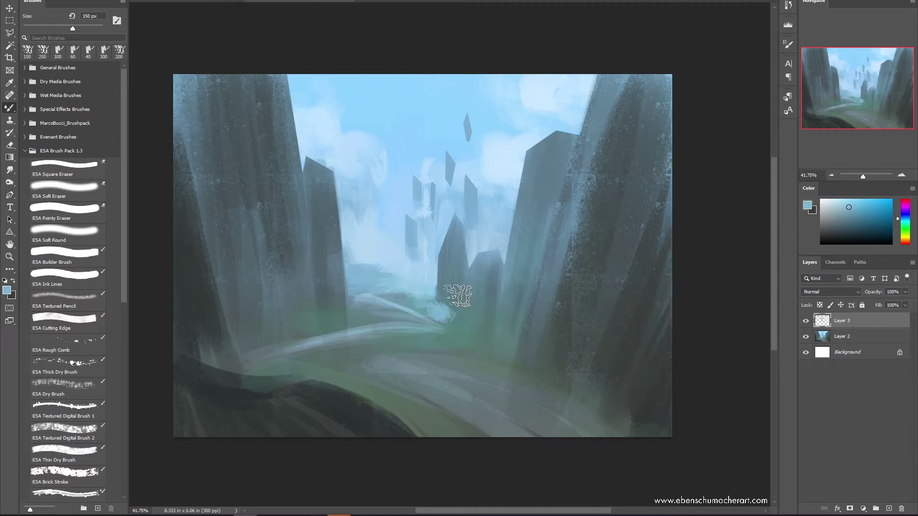
{"action": "left_click_drag", "start_coordinate": [324, 311], "coordinate": [353, 300]}
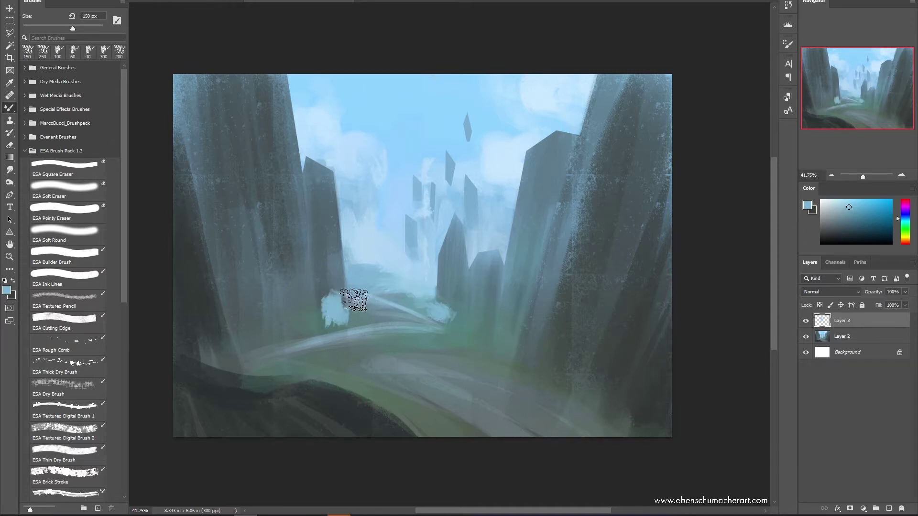
{"action": "key", "text": "ctrl+z"}
Paint the bases of the pillars on both sides of the valley with sampled misty blue-grey, and undo a bluer test on the right cliff
{"action": "left_click", "coordinate": [574, 240], "text": "alt"}
{"action": "mouse_move", "coordinate": [469, 327]}
{"action": "left_mouse_down"}
{"action": "mouse_move", "coordinate": [445, 308]}
{"action": "mouse_move", "coordinate": [443, 292]}
{"action": "mouse_move", "coordinate": [450, 306]}
{"action": "mouse_move", "coordinate": [440, 305]}
{"action": "mouse_move", "coordinate": [454, 305]}
{"action": "mouse_move", "coordinate": [432, 312]}
{"action": "left_mouse_up"}
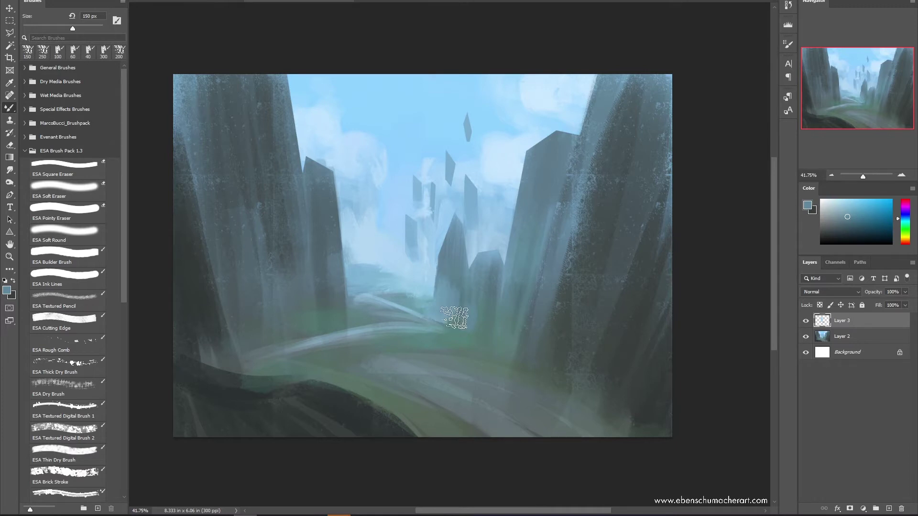
{"action": "mouse_move", "coordinate": [335, 311]}
{"action": "left_mouse_down"}
{"action": "mouse_move", "coordinate": [331, 271]}
{"action": "mouse_move", "coordinate": [332, 310]}
{"action": "mouse_move", "coordinate": [321, 325]}
{"action": "mouse_move", "coordinate": [299, 312]}
{"action": "mouse_move", "coordinate": [295, 287]}
{"action": "mouse_move", "coordinate": [292, 306]}
{"action": "mouse_move", "coordinate": [279, 295]}
{"action": "mouse_move", "coordinate": [281, 322]}
{"action": "left_mouse_up"}
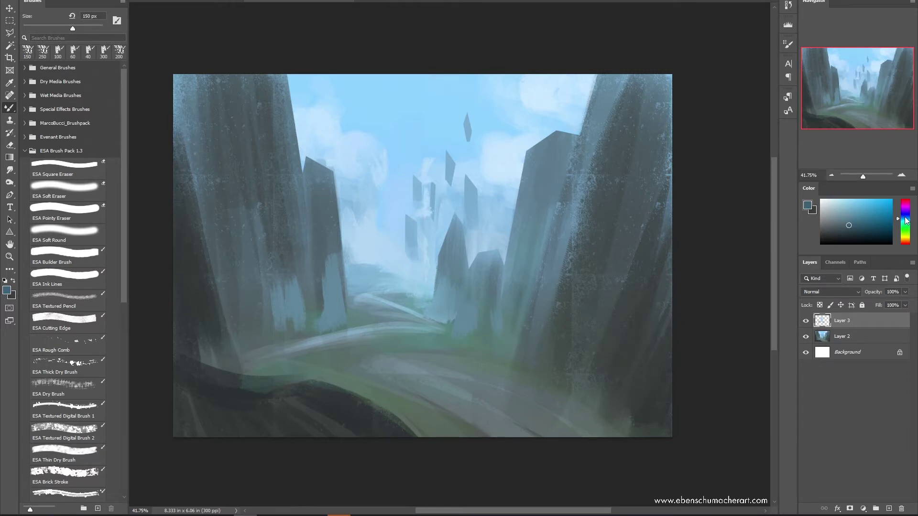
{"action": "left_click", "coordinate": [906, 217]}
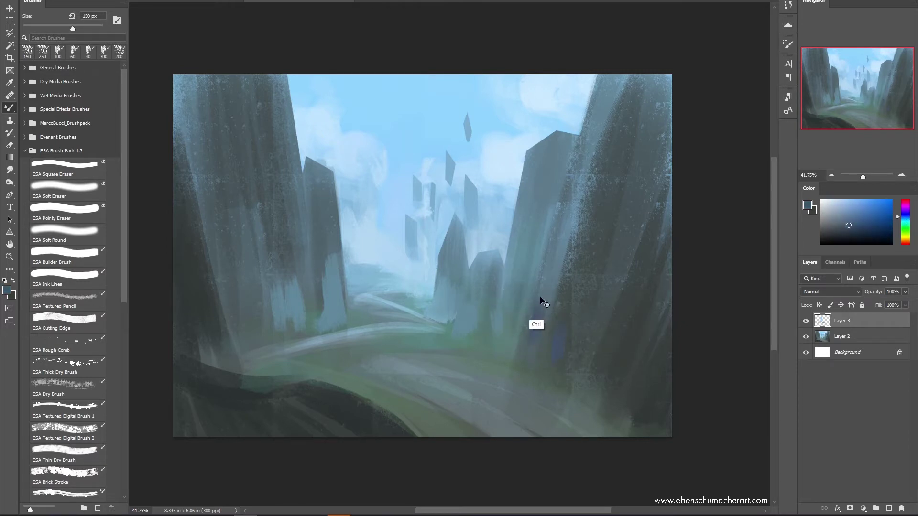
{"action": "key", "text": "ctrl+z"}
Blend sampled blue-grey over the lower left cliffs at 250 px and over the right pillar's lower part at 200 px
{"action": "left_click", "coordinate": [252, 297], "text": "alt"}
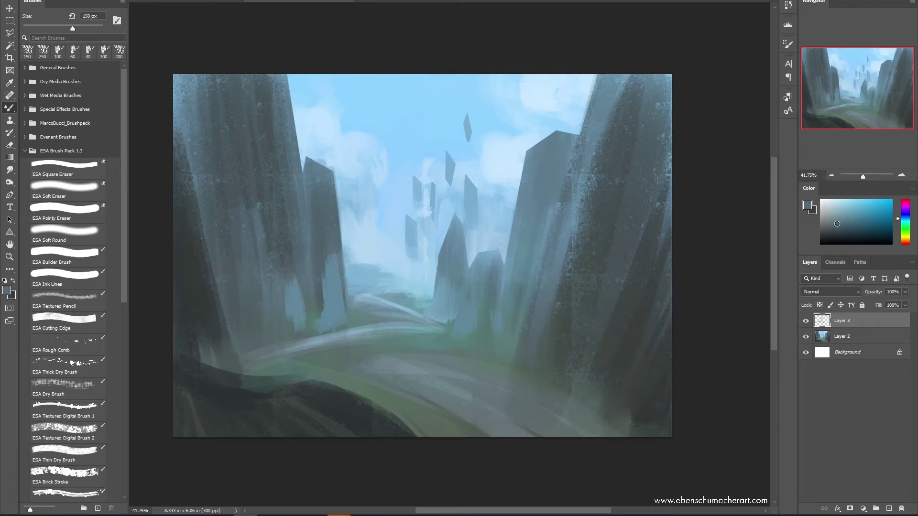
{"action": "key", "text": "bracketright"}
{"action": "key", "text": "bracketright"}
{"action": "key", "text": "bracketright"}
{"action": "mouse_move", "coordinate": [273, 319]}
{"action": "left_mouse_down"}
{"action": "mouse_move", "coordinate": [268, 258]}
{"action": "mouse_move", "coordinate": [281, 258]}
{"action": "mouse_move", "coordinate": [284, 241]}
{"action": "mouse_move", "coordinate": [321, 278]}
{"action": "mouse_move", "coordinate": [284, 318]}
{"action": "mouse_move", "coordinate": [247, 310]}
{"action": "mouse_move", "coordinate": [239, 276]}
{"action": "mouse_move", "coordinate": [295, 318]}
{"action": "mouse_move", "coordinate": [298, 289]}
{"action": "mouse_move", "coordinate": [327, 284]}
{"action": "left_mouse_up"}
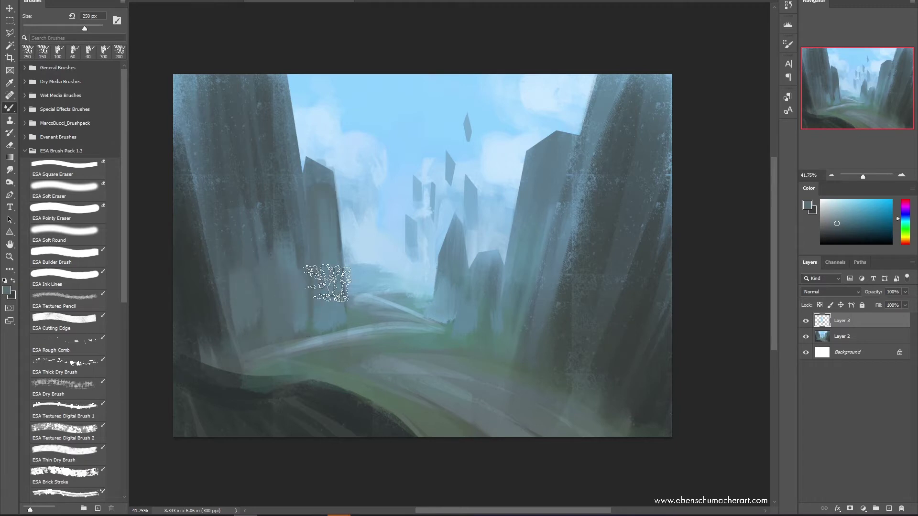
{"action": "key", "text": "bracketleft"}
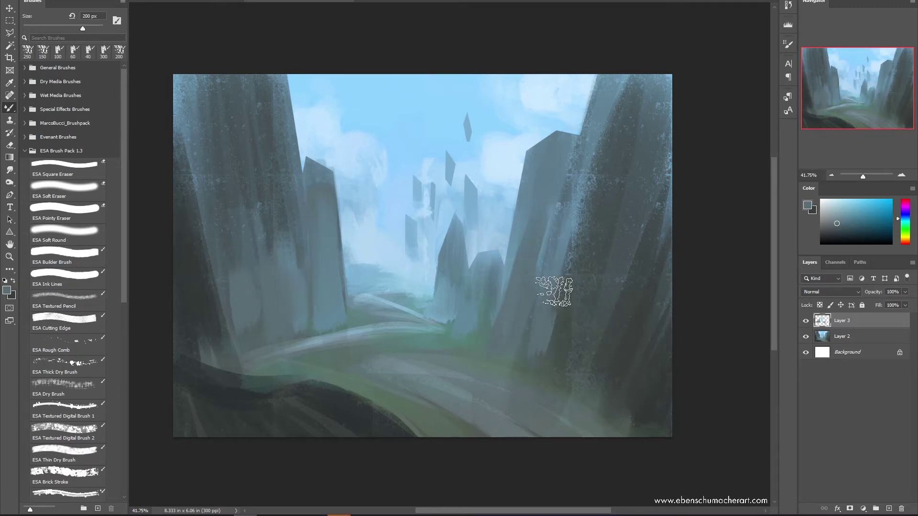
{"action": "mouse_move", "coordinate": [554, 290]}
{"action": "left_mouse_down"}
{"action": "mouse_move", "coordinate": [566, 307]}
{"action": "mouse_move", "coordinate": [504, 410]}
{"action": "left_mouse_up"}
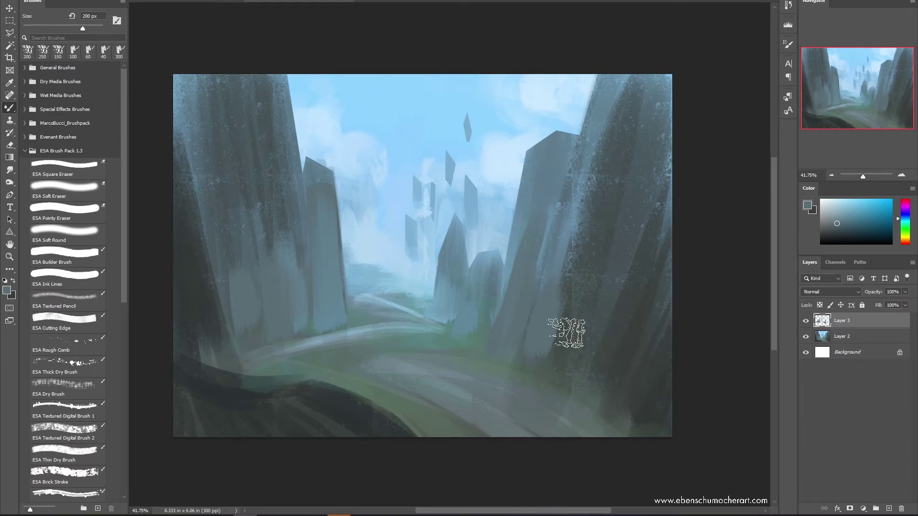
Paint a dark green-grey foreground slope beside the path on the right, with dark streaks rising up the right cliff at 200 px
{"action": "left_click", "coordinate": [619, 364], "text": "alt"}
{"action": "left_click_drag", "start_coordinate": [507, 361], "coordinate": [637, 463]}
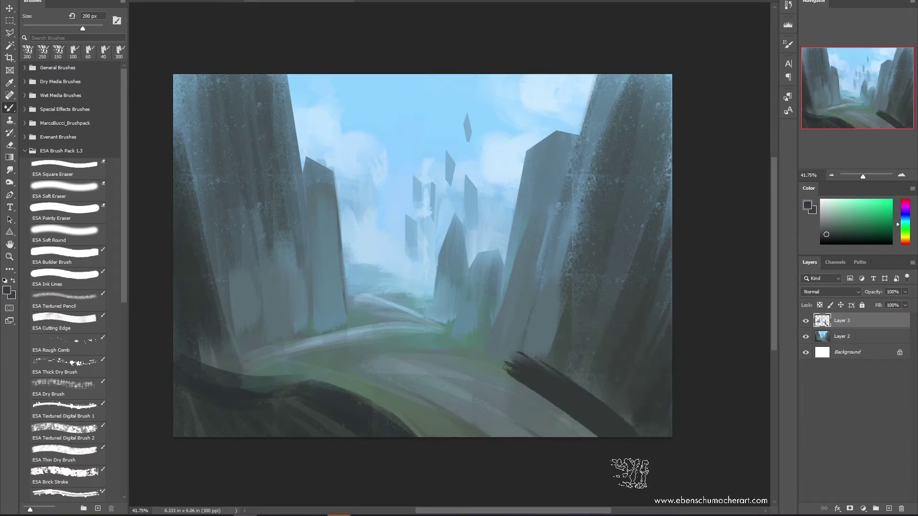
{"action": "left_click_drag", "start_coordinate": [488, 364], "coordinate": [621, 436]}
{"action": "left_click_drag", "start_coordinate": [549, 369], "coordinate": [572, 261]}
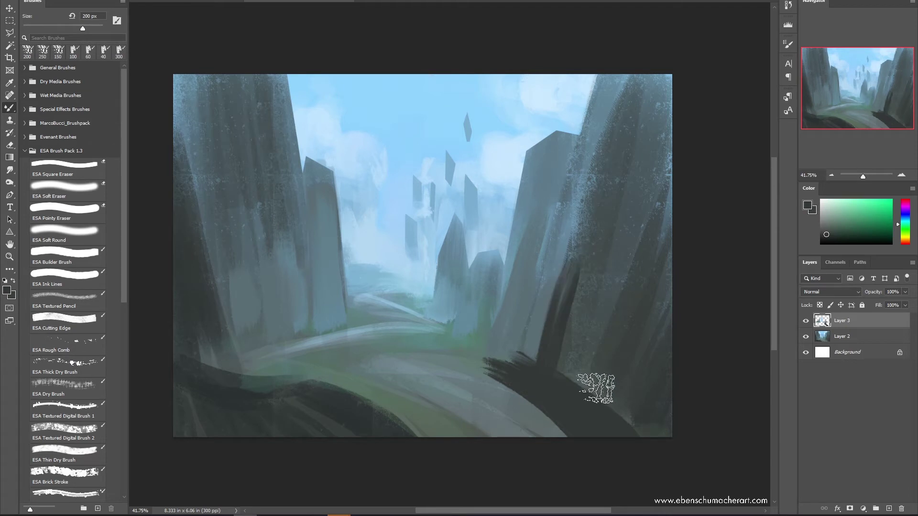
{"action": "left_click_drag", "start_coordinate": [596, 389], "coordinate": [705, 225]}
{"action": "left_click_drag", "start_coordinate": [632, 390], "coordinate": [728, 250]}
{"action": "left_click_drag", "start_coordinate": [560, 393], "coordinate": [638, 209]}
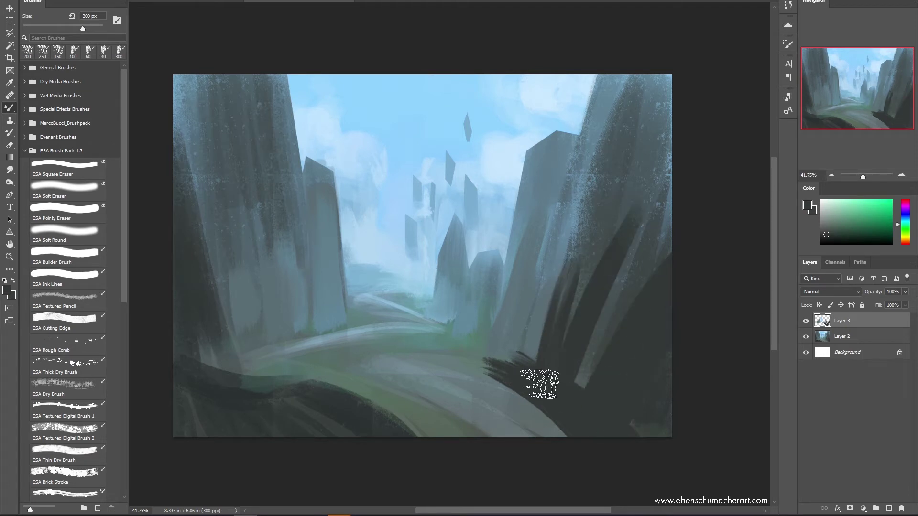
Paint more dark green-grey streaks rising diagonally up the right cliff from the foreground slope at 200 px
{"action": "left_click_drag", "start_coordinate": [546, 330], "coordinate": [583, 234]}
{"action": "left_click_drag", "start_coordinate": [522, 371], "coordinate": [543, 287]}
{"action": "left_click_drag", "start_coordinate": [536, 301], "coordinate": [583, 194]}
{"action": "left_click_drag", "start_coordinate": [502, 371], "coordinate": [550, 265]}
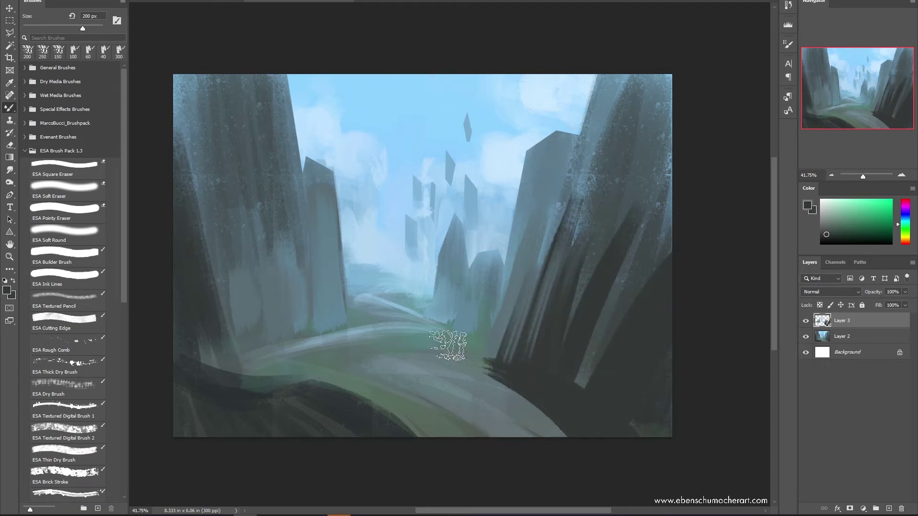
Paint sampled grey-green grass along the left foreground slope's edge and sweep sampled grey across the curving path
{"action": "left_click", "coordinate": [372, 409], "text": "alt"}
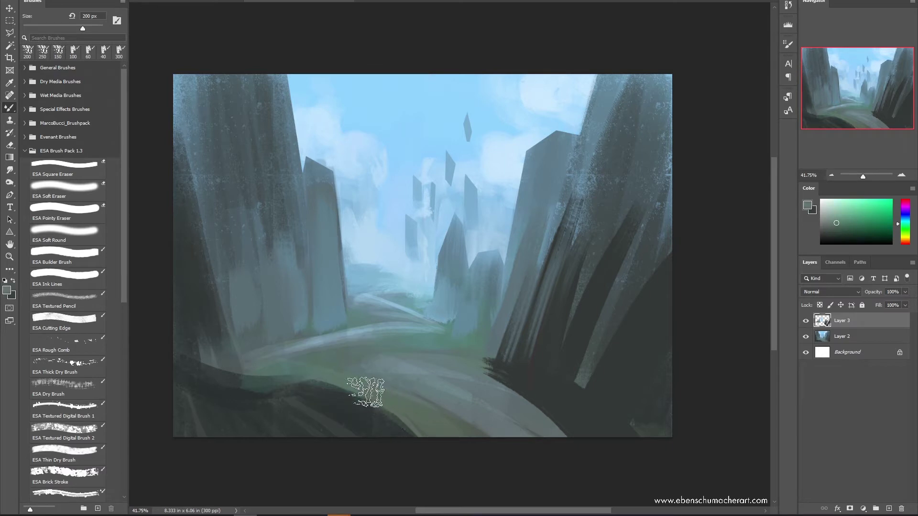
{"action": "mouse_move", "coordinate": [430, 495]}
{"action": "left_mouse_down"}
{"action": "mouse_move", "coordinate": [396, 437]}
{"action": "mouse_move", "coordinate": [339, 389]}
{"action": "mouse_move", "coordinate": [369, 390]}
{"action": "left_mouse_up"}
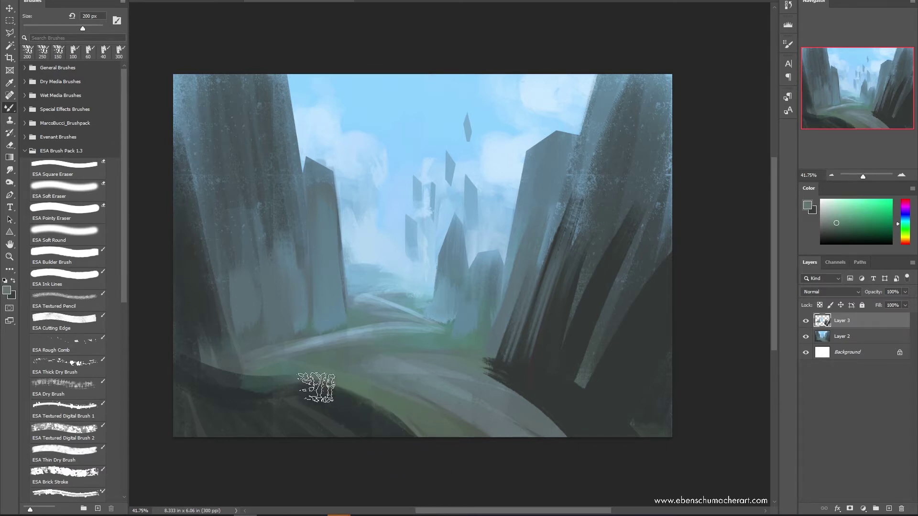
{"action": "mouse_move", "coordinate": [406, 485]}
{"action": "left_mouse_down"}
{"action": "mouse_move", "coordinate": [369, 386]}
{"action": "mouse_move", "coordinate": [366, 394]}
{"action": "left_mouse_up"}
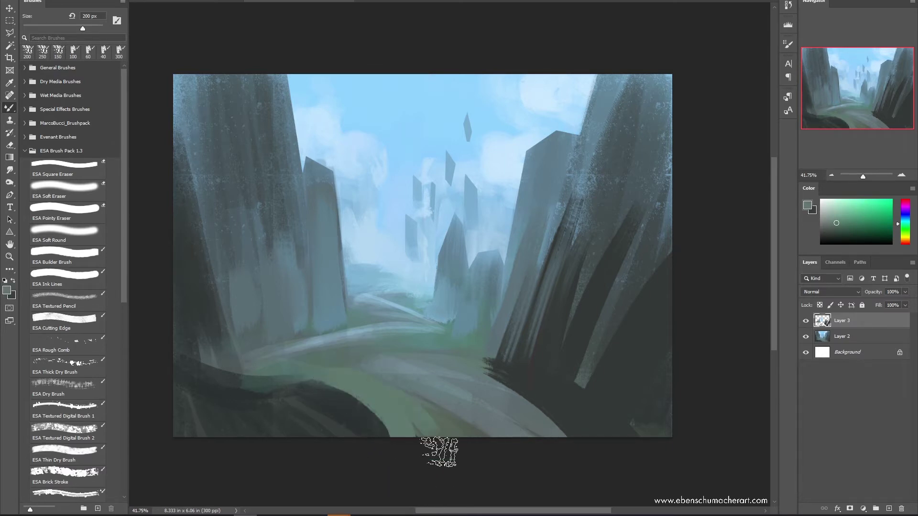
{"action": "left_click", "coordinate": [457, 387], "text": "alt"}
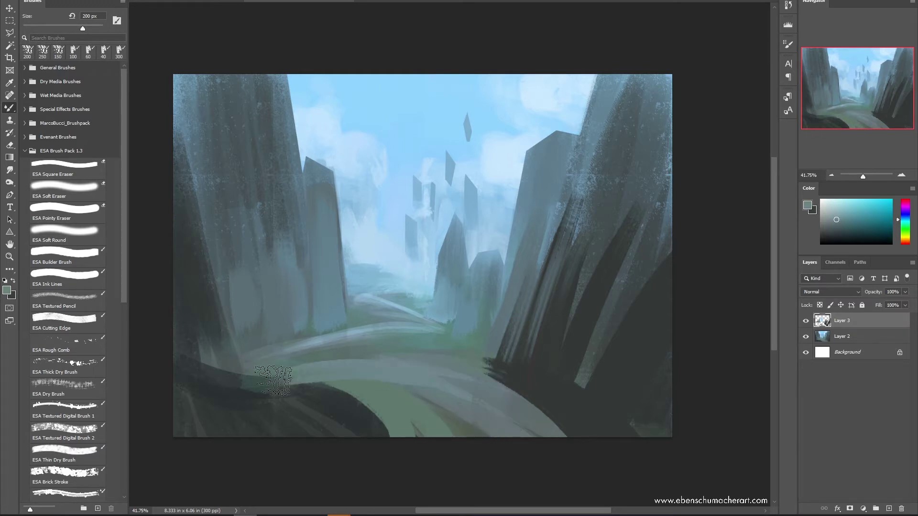
{"action": "left_click", "coordinate": [322, 349], "text": "alt"}
{"action": "left_click_drag", "start_coordinate": [274, 358], "coordinate": [287, 355]}
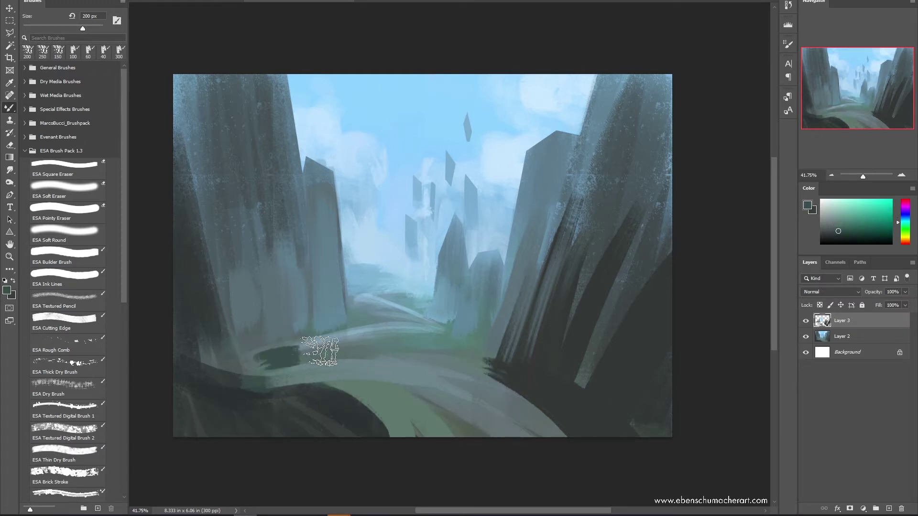
{"action": "key", "text": "ctrl+z"}
Sample muted green from the valley floor and paint a stroke along the distant path at 60 px
{"action": "left_click", "coordinate": [368, 349], "text": "alt"}
{"action": "key", "text": "bracketleft"}
{"action": "key", "text": "bracketleft"}
{"action": "key", "text": "bracketleft"}
{"action": "key", "text": "bracketleft"}
{"action": "key", "text": "bracketleft"}
{"action": "key", "text": "bracketleft"}
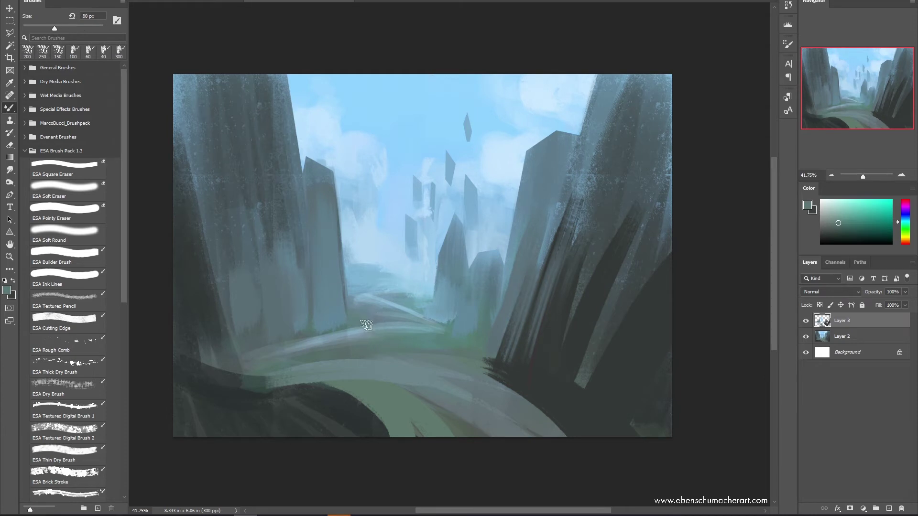
{"action": "key", "text": "bracketleft"}
{"action": "key", "text": "bracketleft"}
{"action": "left_click_drag", "start_coordinate": [366, 325], "coordinate": [399, 330]}
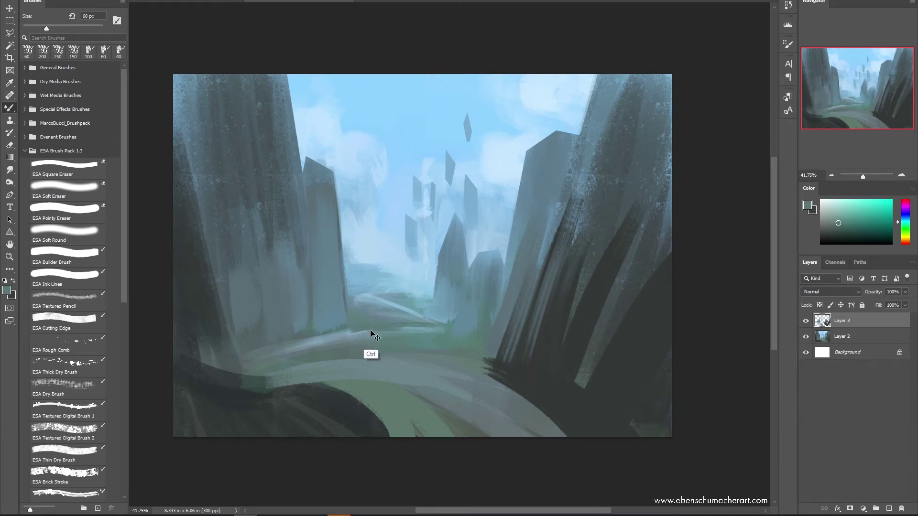
Blend sampled blue-grey and muted green over the bases of the left pillar and the pointed pillar with a 100 px textured brush
{"action": "left_click", "coordinate": [323, 318], "text": "alt"}
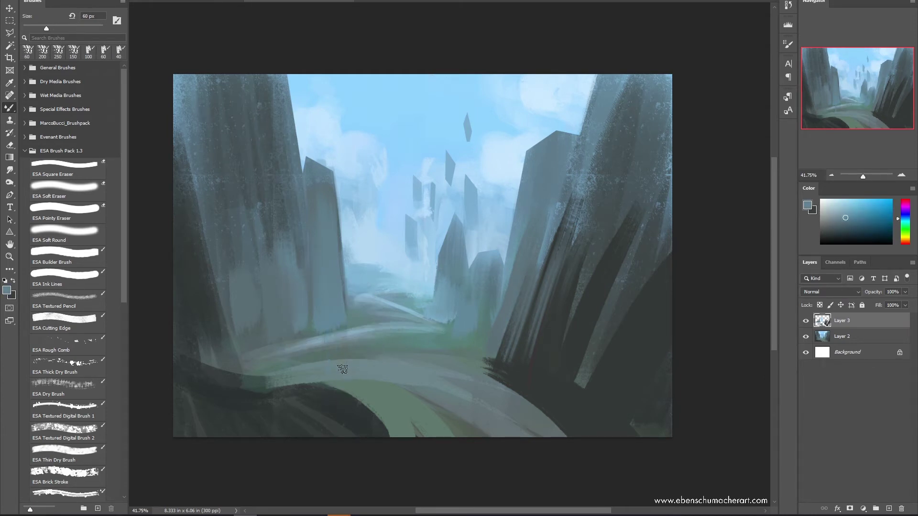
{"action": "key", "text": "b"}
{"action": "left_click", "coordinate": [358, 347], "text": "alt"}
{"action": "left_click_drag", "start_coordinate": [327, 315], "coordinate": [327, 352]}
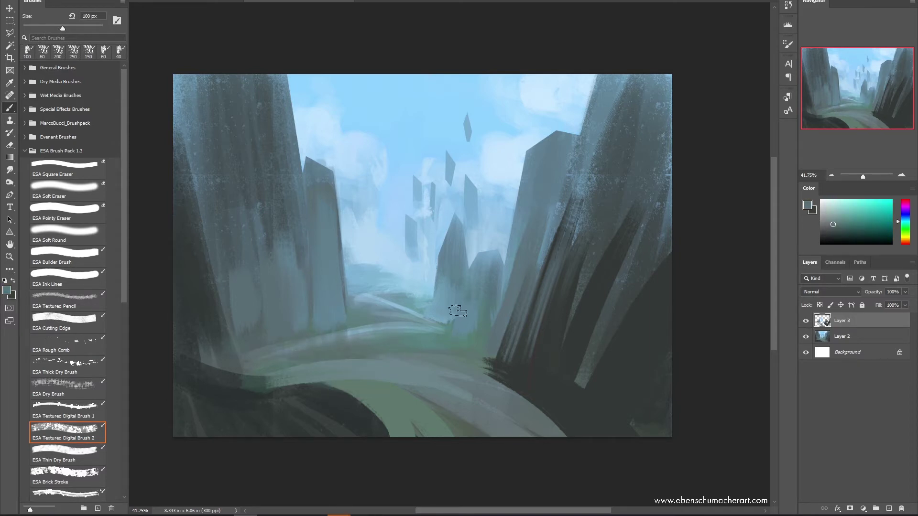
{"action": "left_click_drag", "start_coordinate": [439, 294], "coordinate": [439, 325]}
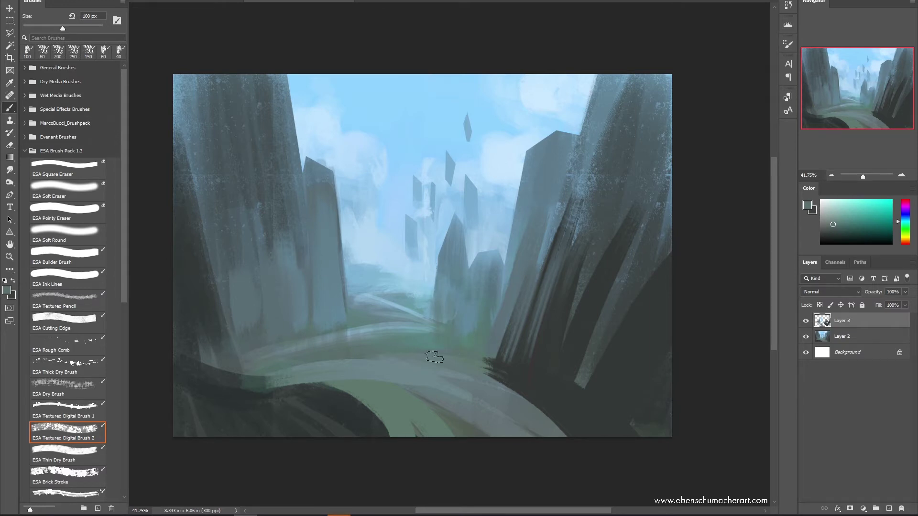
Paint sampled dark green-grey strokes down over the foreground path's right edge, enlarging the brush to 175 px
{"action": "left_click", "coordinate": [534, 383], "text": "alt"}
{"action": "key", "text": "bracketright"}
{"action": "key", "text": "bracketright"}
{"action": "key", "text": "bracketright"}
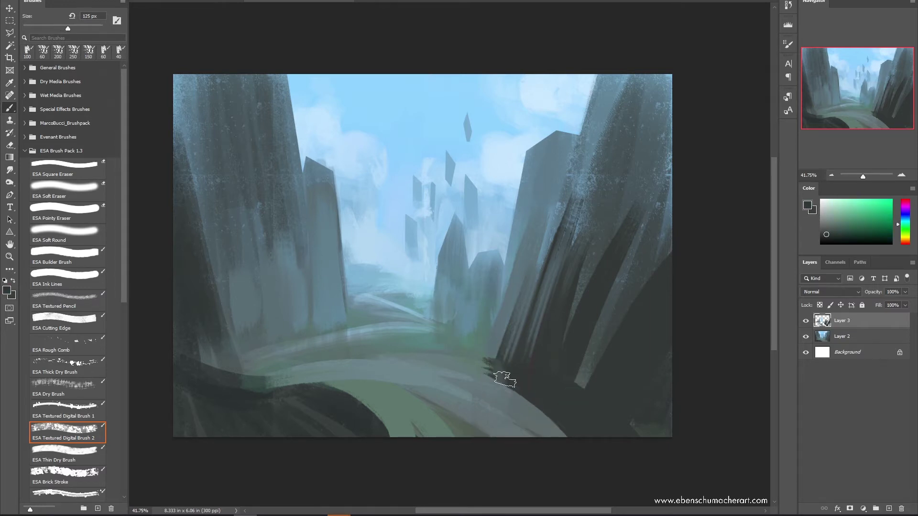
{"action": "left_click_drag", "start_coordinate": [501, 378], "coordinate": [503, 442]}
{"action": "mouse_move", "coordinate": [521, 391]}
{"action": "left_mouse_down"}
{"action": "mouse_move", "coordinate": [527, 472]}
{"action": "mouse_move", "coordinate": [546, 450]}
{"action": "left_mouse_up"}
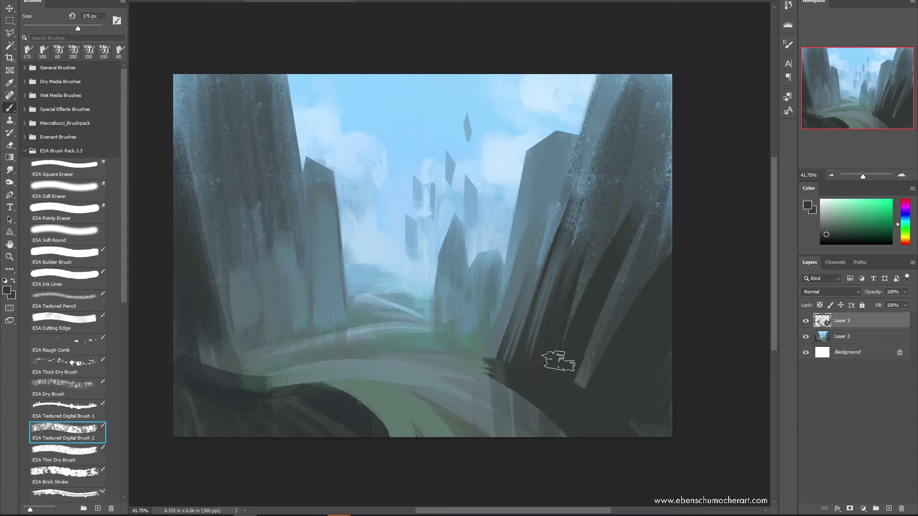
{"action": "left_click_drag", "start_coordinate": [524, 354], "coordinate": [519, 466]}
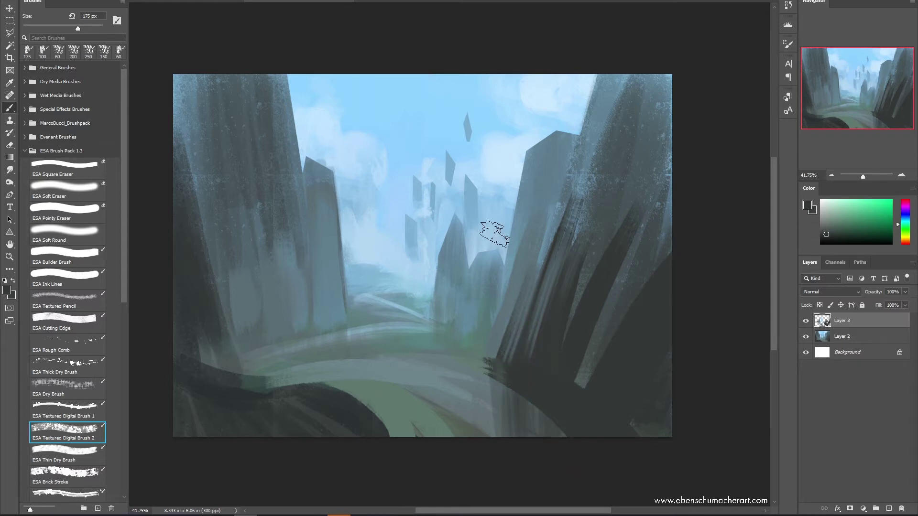
Flip the canvas horizontally and ungroup the accidentally grouped Layer 3
{"action": "key", "text": "ctrl"}
{"action": "key", "text": "ctrl+g"}
{"action": "key", "text": "ctrl+f"}
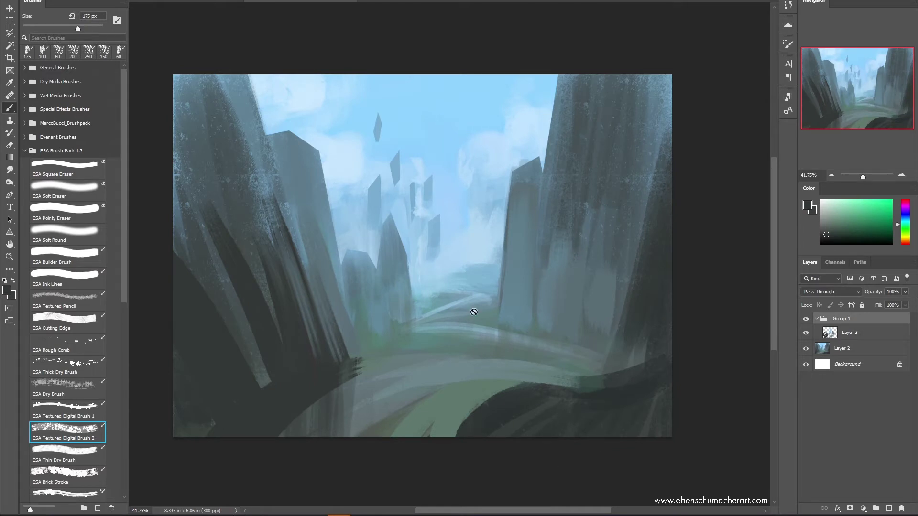
{"action": "left_click", "coordinate": [403, 362]}
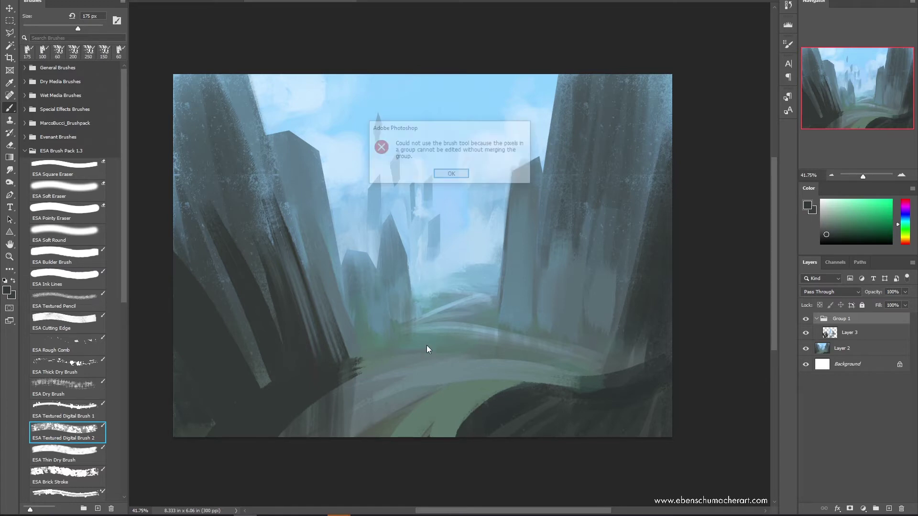
{"action": "left_click", "coordinate": [451, 175]}
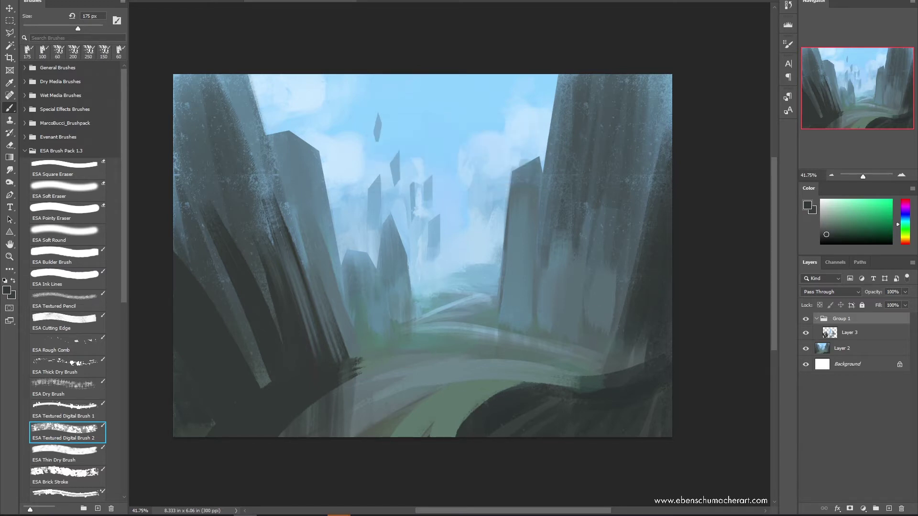
{"action": "key", "text": "ctrl+shift+g"}
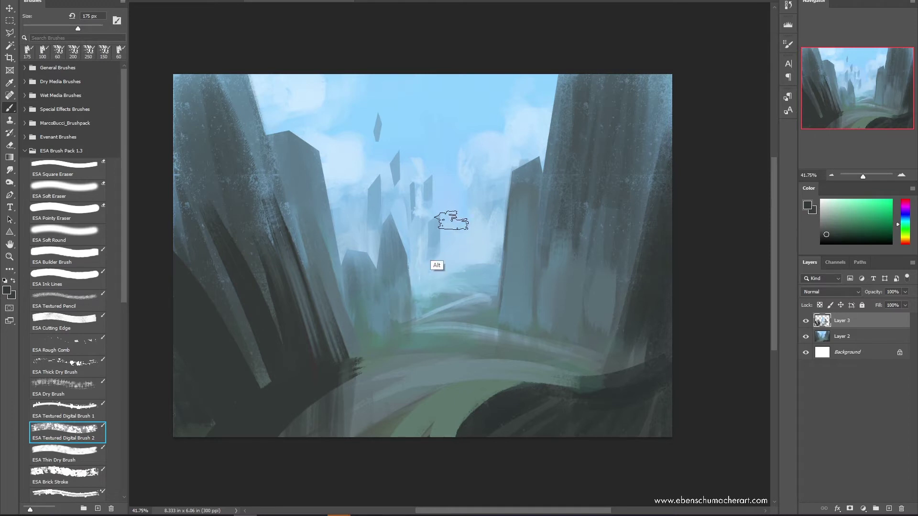
Refine the mist and far path at the horizon with sampled light blues, using a small 20 to 50 px brush
{"action": "left_click", "coordinate": [448, 294], "text": "alt"}
{"action": "key", "text": "bracketleft"}
{"action": "key", "text": "bracketleft"}
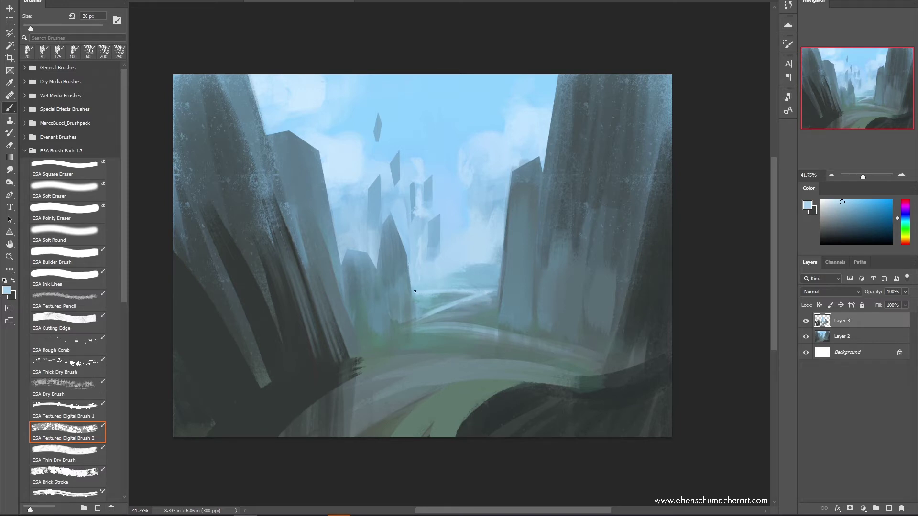
{"action": "left_click", "coordinate": [467, 244], "text": "alt"}
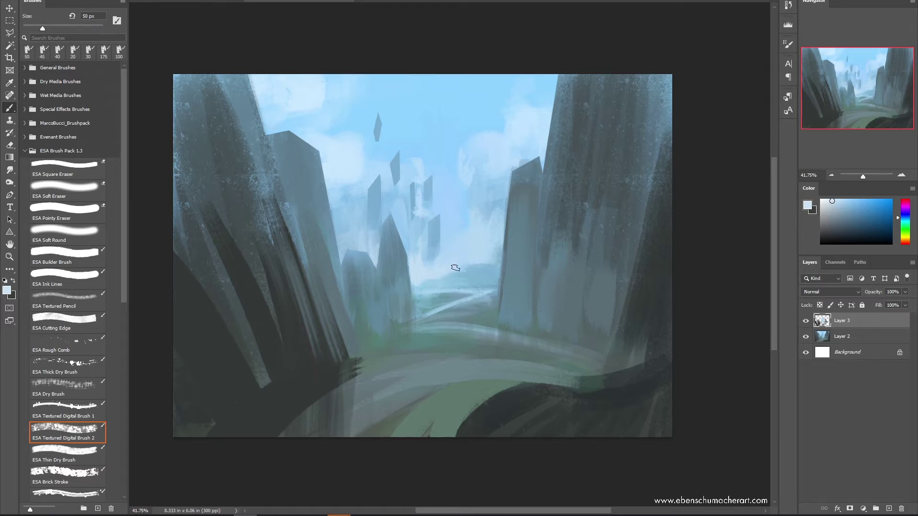
Shape the cloud beside the right pillar with pale highlights and sampled light blue shadows, using the Mixer Brush at 100 px
{"action": "key", "text": "bracketright"}
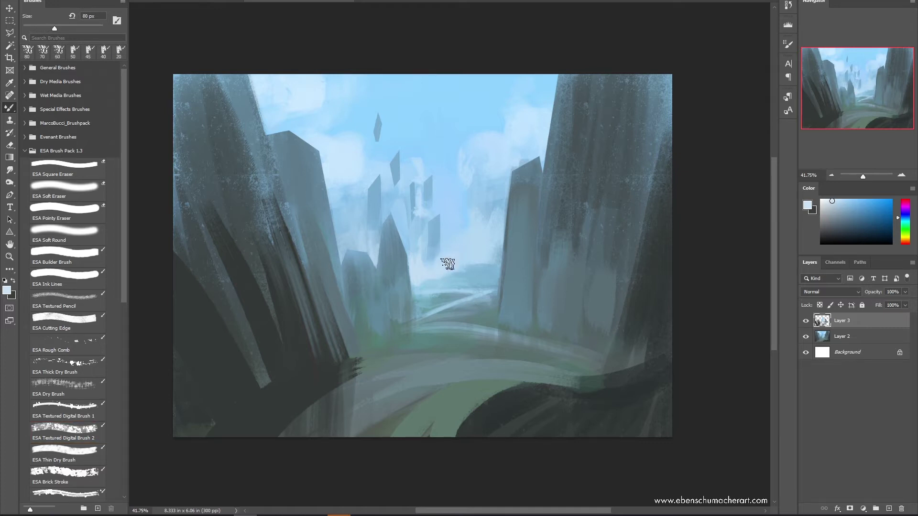
{"action": "key", "text": "bracketright"}
{"action": "key", "text": "bracketright"}
{"action": "mouse_move", "coordinate": [486, 139]}
{"action": "left_mouse_down"}
{"action": "mouse_move", "coordinate": [472, 159]}
{"action": "mouse_move", "coordinate": [509, 135]}
{"action": "mouse_move", "coordinate": [462, 166]}
{"action": "left_mouse_up"}
{"action": "left_click", "coordinate": [498, 157], "text": "alt"}
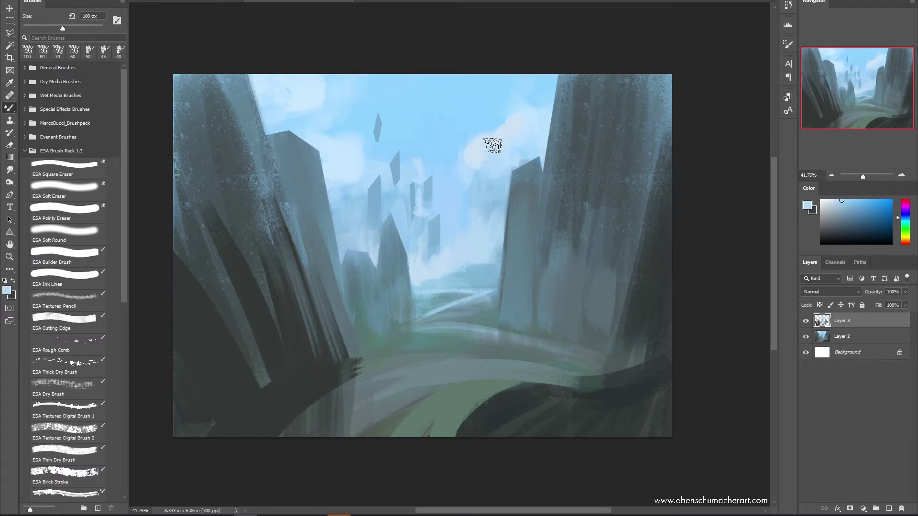
{"action": "mouse_move", "coordinate": [503, 130]}
{"action": "left_mouse_down"}
{"action": "mouse_move", "coordinate": [524, 101]}
{"action": "mouse_move", "coordinate": [544, 94]}
{"action": "mouse_move", "coordinate": [528, 128]}
{"action": "mouse_move", "coordinate": [474, 175]}
{"action": "mouse_move", "coordinate": [472, 158]}
{"action": "mouse_move", "coordinate": [483, 195]}
{"action": "mouse_move", "coordinate": [466, 187]}
{"action": "mouse_move", "coordinate": [475, 218]}
{"action": "mouse_move", "coordinate": [461, 222]}
{"action": "mouse_move", "coordinate": [527, 149]}
{"action": "mouse_move", "coordinate": [510, 168]}
{"action": "left_mouse_up"}
{"action": "left_click", "coordinate": [495, 194], "text": "alt"}
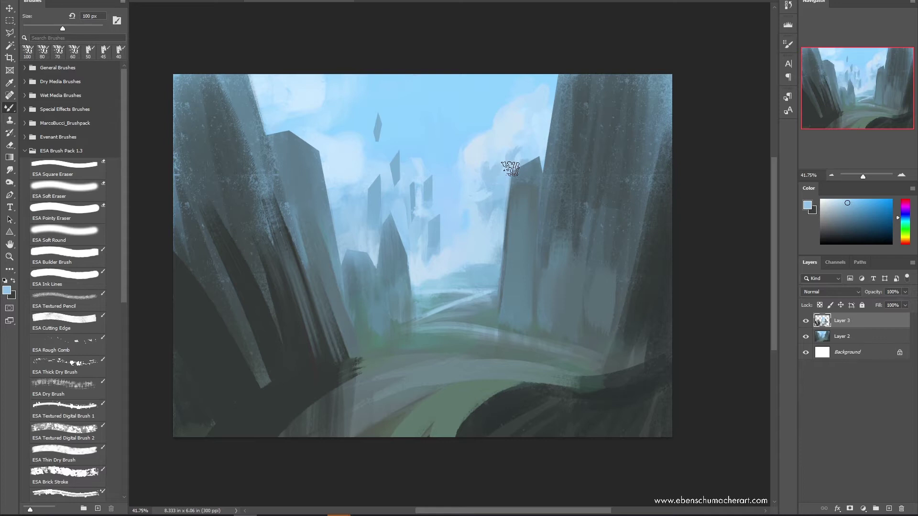
{"action": "left_click", "coordinate": [522, 148], "text": "alt"}
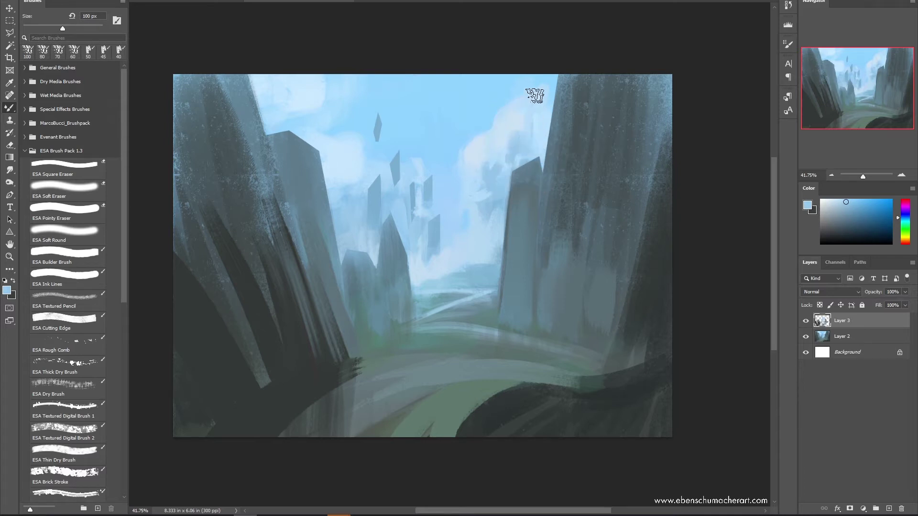
Merge Layer 3 with Layer 2 and paint sampled pale blue touches on the edge of the right cloud
{"action": "left_click", "coordinate": [868, 341], "text": "shift"}
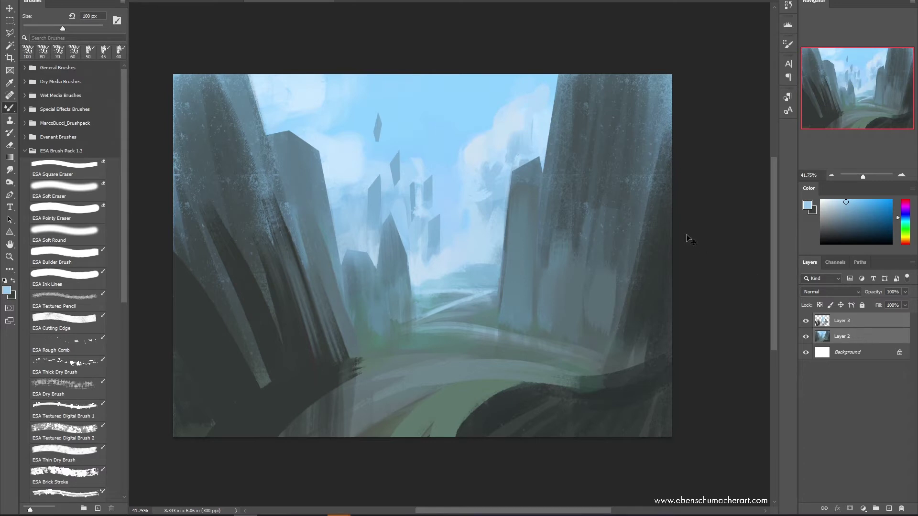
{"action": "key", "text": "ctrl+e"}
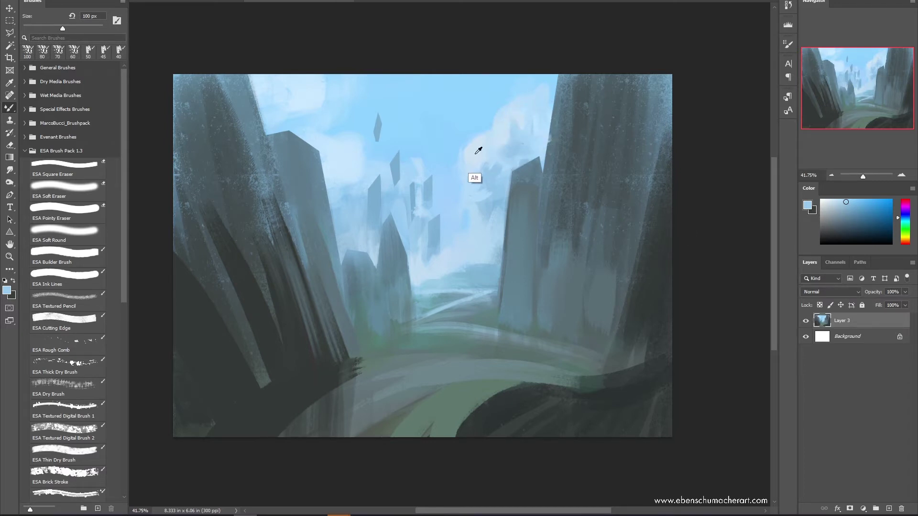
{"action": "left_click", "coordinate": [471, 176], "text": "alt"}
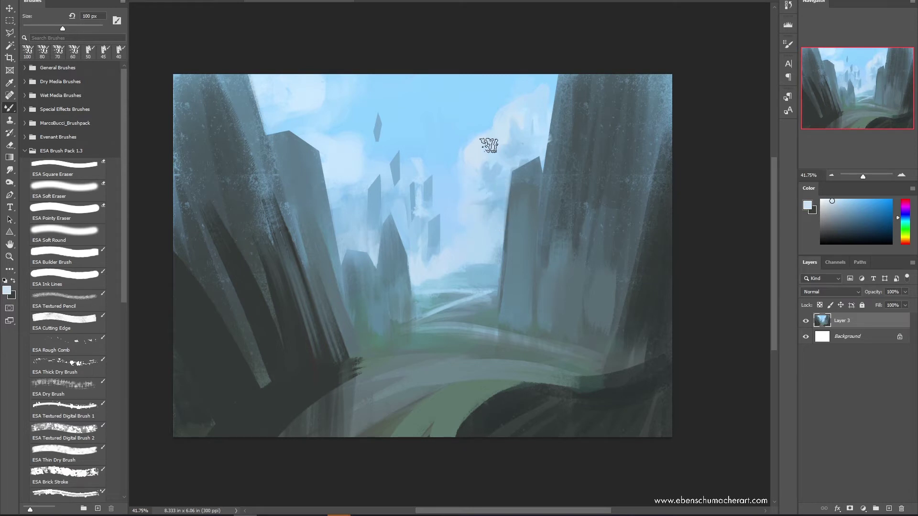
Paint a broad light blue cloud in the upper sky beside the right cliff, enlarging the brush to 175 px
{"action": "left_click", "coordinate": [514, 126], "text": "alt"}
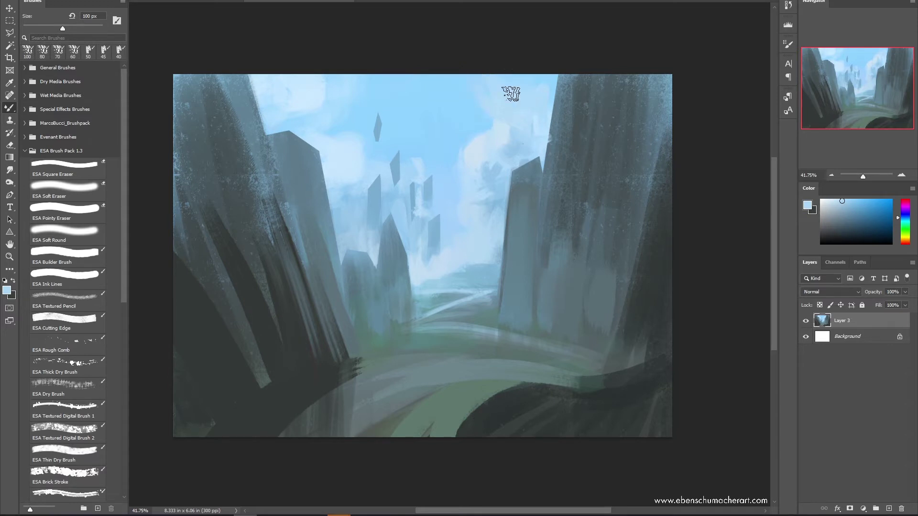
{"action": "key", "text": "bracketright"}
{"action": "key", "text": "bracketright"}
{"action": "key", "text": "bracketright"}
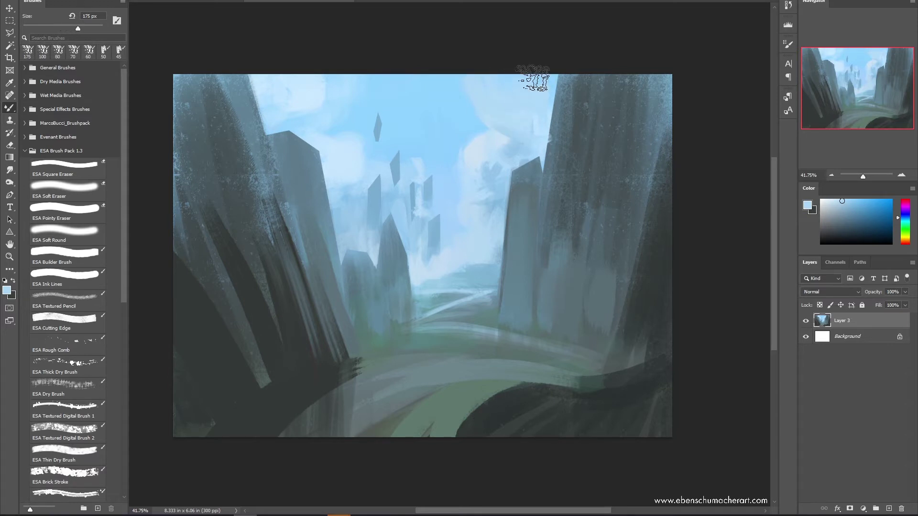
Paint sampled light blue shading into the cloud beside the left pillar at 125 px
{"action": "left_click", "coordinate": [343, 162], "text": "alt"}
{"action": "key", "text": "bracketleft"}
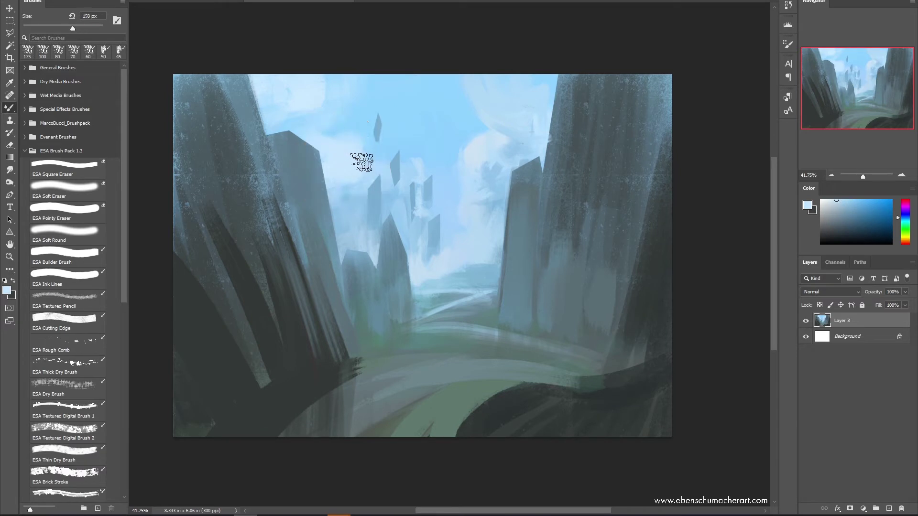
{"action": "key", "text": "bracketleft"}
{"action": "left_click", "coordinate": [351, 196], "text": "alt"}
{"action": "left_click_drag", "start_coordinate": [345, 170], "coordinate": [358, 183]}
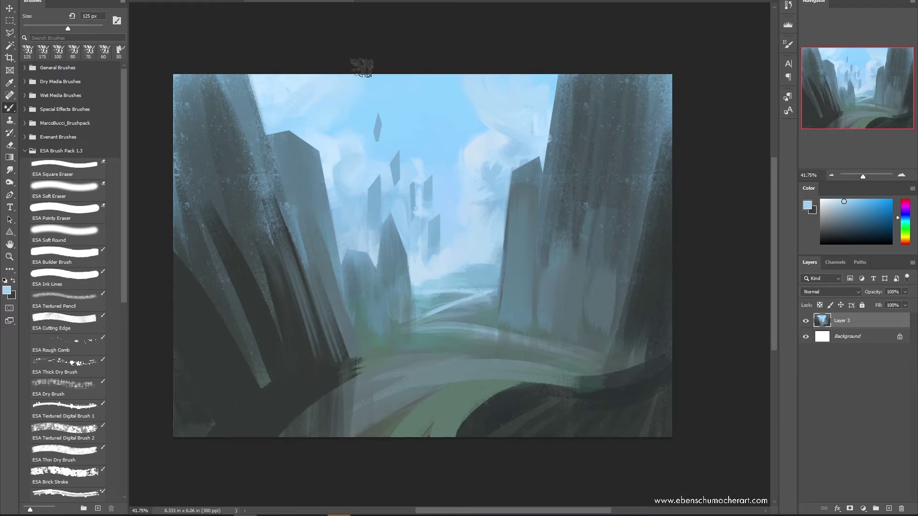
Sweep sampled blue, curved cloud streaks across the upper left sky at 125 px
{"action": "key", "text": "alt"}
{"action": "left_click", "coordinate": [374, 205], "text": "alt"}
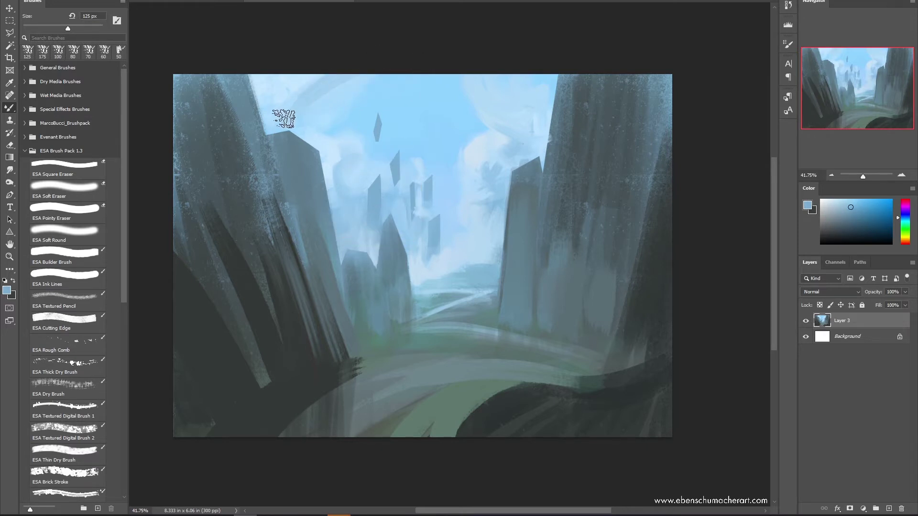
{"action": "left_click_drag", "start_coordinate": [407, 61], "coordinate": [309, 122]}
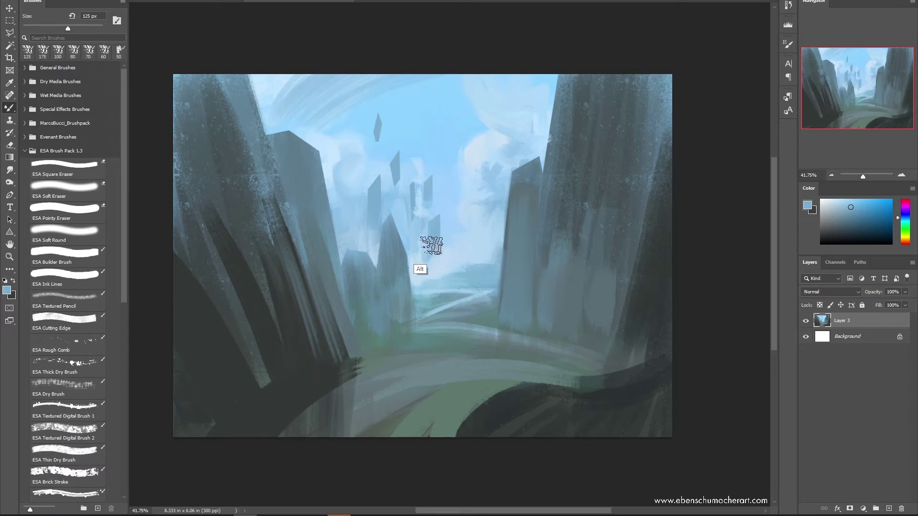
Paint sampled pale blue sky touches around the pointed left pillar and nearby shard, reducing the brush to 50 px
{"action": "left_click", "coordinate": [419, 267], "text": "alt"}
{"action": "key", "text": "bracketleft"}
{"action": "key", "text": "bracketleft"}
{"action": "key", "text": "bracketleft"}
{"action": "key", "text": "bracketleft"}
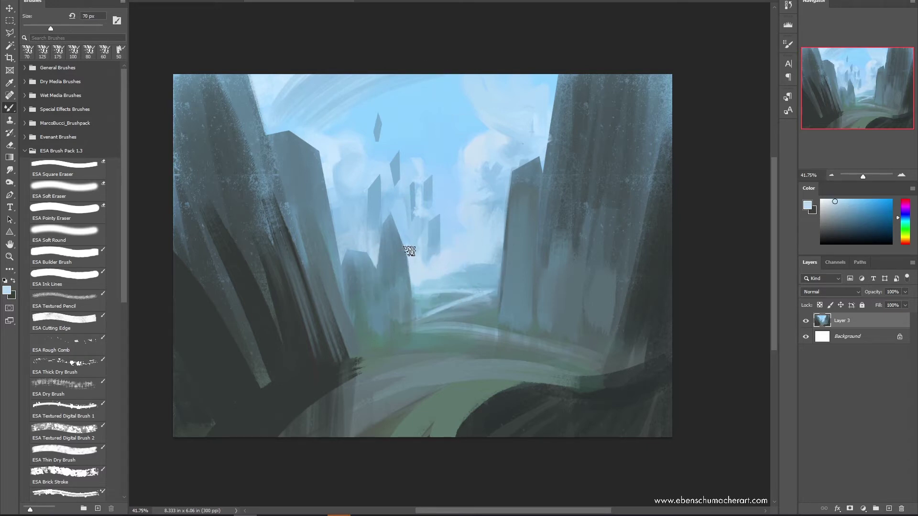
{"action": "key", "text": "bracketleft"}
{"action": "key", "text": "bracketleft"}
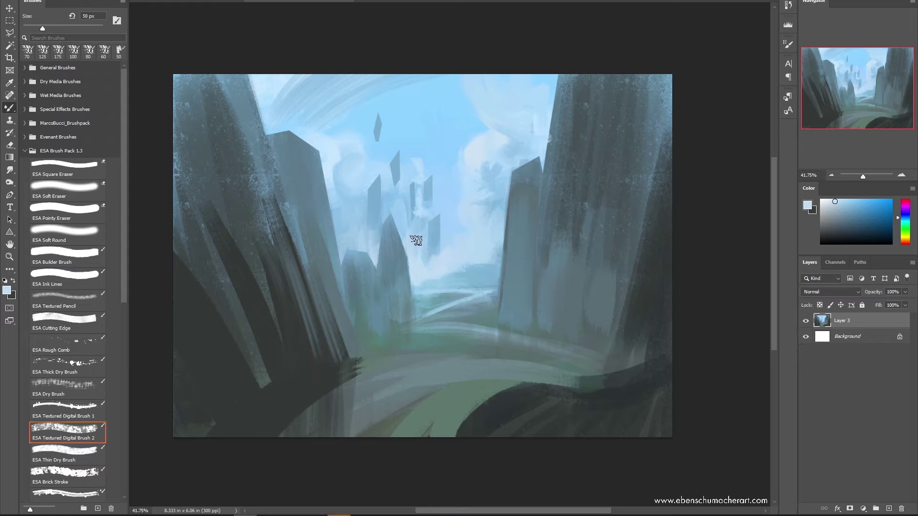
Paint a small blue-grey hill at the foot of the right pillar with sampled colours at 70 px
{"action": "left_click", "coordinate": [439, 230], "text": "alt"}
{"action": "key", "text": "bracketright"}
{"action": "key", "text": "bracketright"}
{"action": "left_click", "coordinate": [487, 313], "text": "alt"}
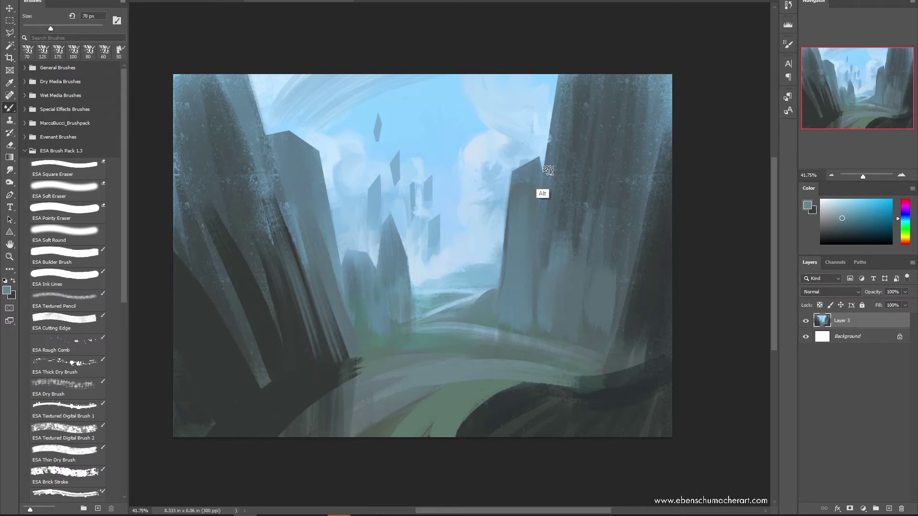
Select the right pillar and cliff with a polygonal lasso outline and copy them to a new layer
{"action": "key", "text": "l"}
{"action": "key", "text": "Escape"}
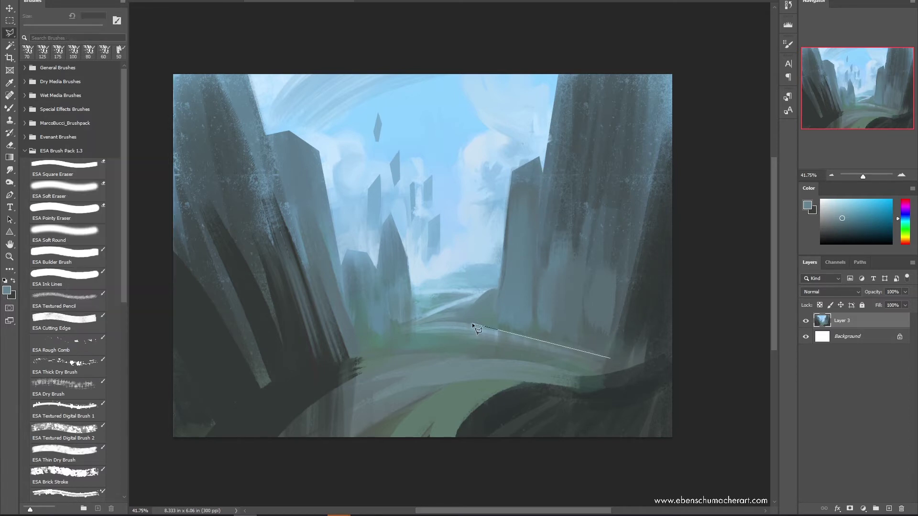
{"action": "left_click", "coordinate": [506, 162]}
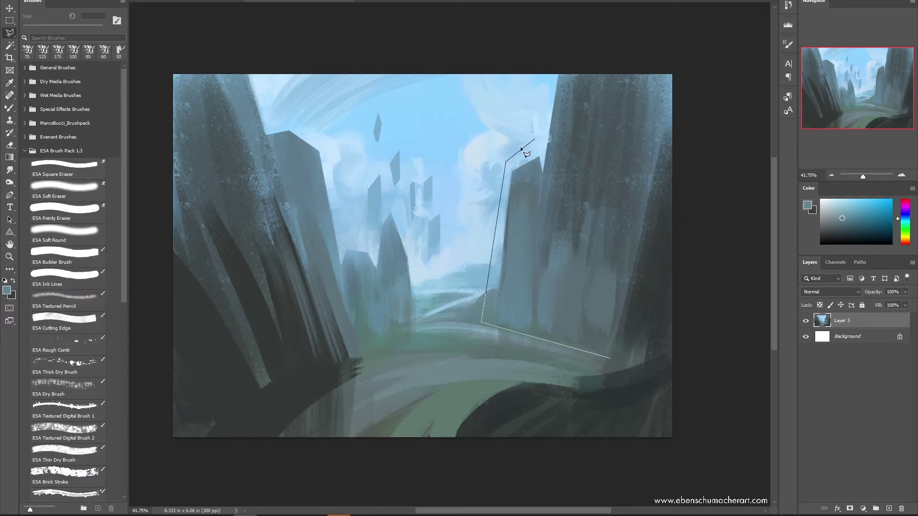
{"action": "left_click", "coordinate": [696, 91]}
{"action": "left_click", "coordinate": [643, 371], "text": "ctrl"}
{"action": "key", "text": "ctrl+j"}
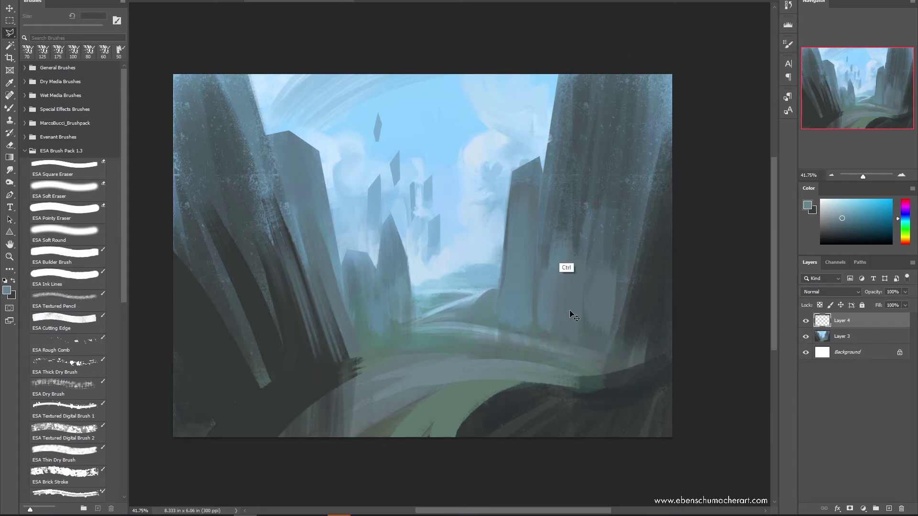
Transform the copied pillar and cliff so they lean further right, and merge the copy with Layer 3
{"action": "key", "text": "ctrl+t"}
{"action": "left_click_drag", "start_coordinate": [583, 74], "coordinate": [613, 78]}
{"action": "key", "text": "Return"}
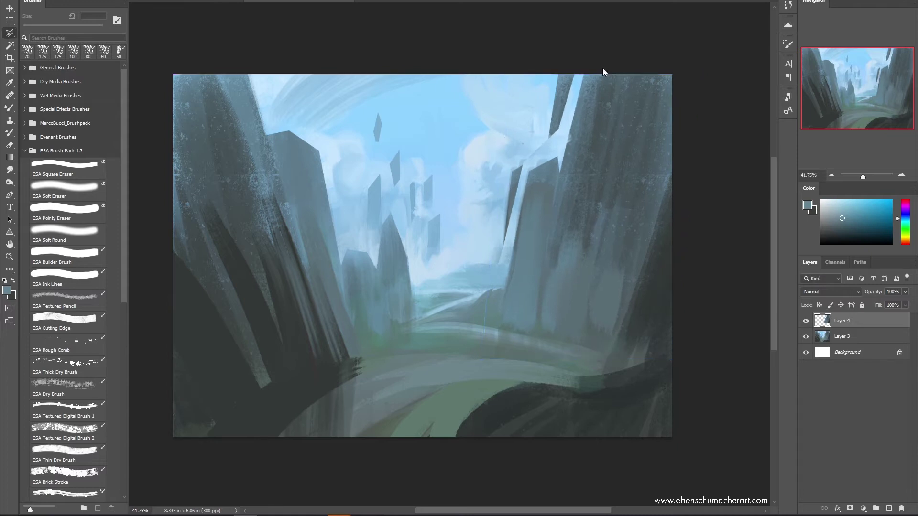
{"action": "left_click", "coordinate": [842, 336], "text": "shift"}
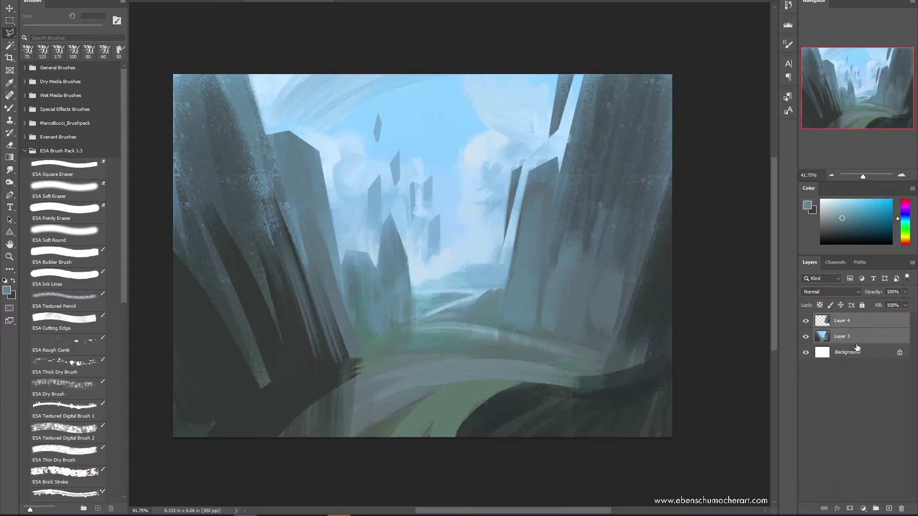
{"action": "key", "text": "ctrl+e"}
Cover the leftover slivers of the old pillar and cliff edges with sampled light blue sky
{"action": "key", "text": "b"}
{"action": "left_click", "coordinate": [513, 232], "text": "alt"}
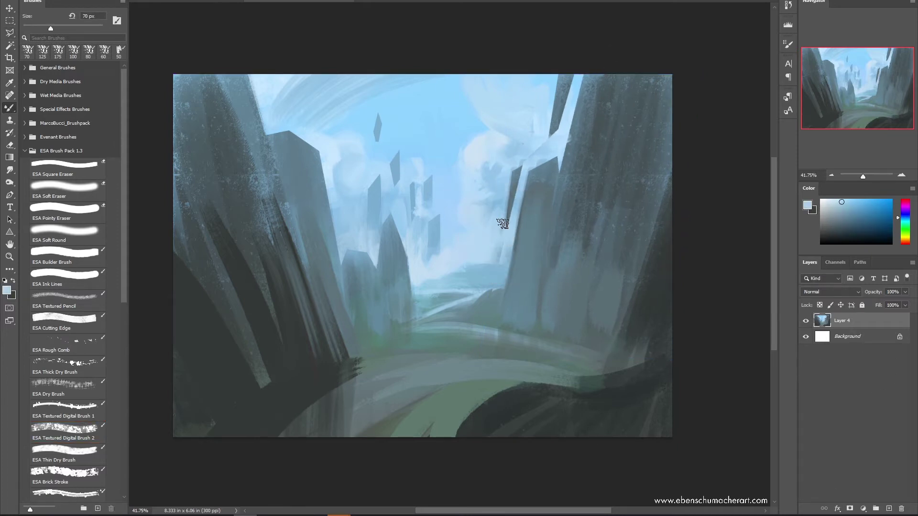
{"action": "key", "text": "bracketright"}
{"action": "mouse_move", "coordinate": [499, 229]}
{"action": "left_mouse_down"}
{"action": "mouse_move", "coordinate": [514, 173]}
{"action": "mouse_move", "coordinate": [508, 217]}
{"action": "left_mouse_up"}
{"action": "key", "text": "b"}
{"action": "key", "text": "bracketright"}
{"action": "key", "text": "bracketright"}
{"action": "key", "text": "bracketright"}
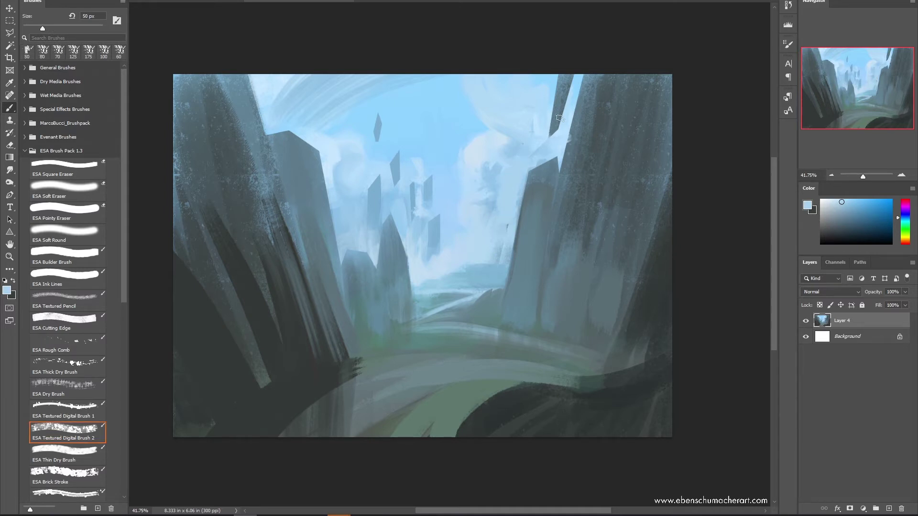
{"action": "mouse_move", "coordinate": [568, 76]}
{"action": "left_mouse_down"}
{"action": "mouse_move", "coordinate": [556, 93]}
{"action": "mouse_move", "coordinate": [557, 125]}
{"action": "left_mouse_up"}
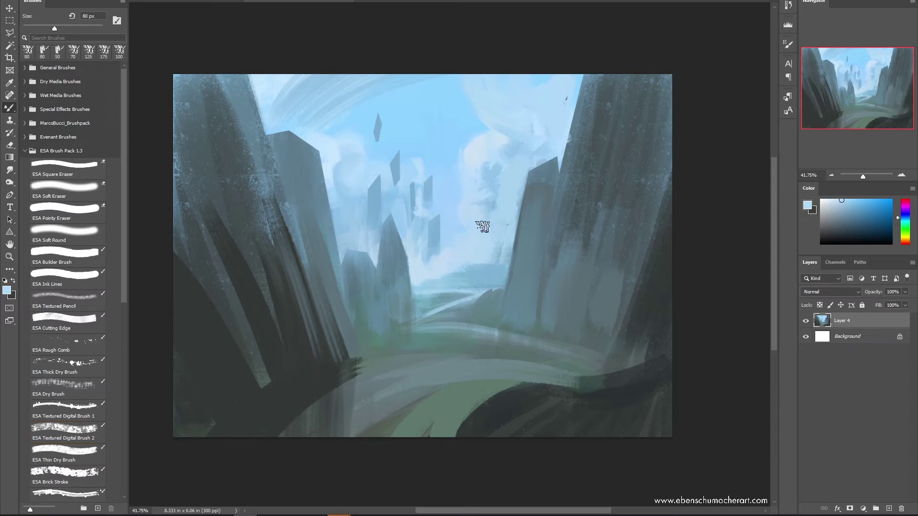
Paint sampled blue shading and pale highlights into the cloud beside the right pillar at 80 px
{"action": "left_click", "coordinate": [498, 267], "text": "alt"}
{"action": "mouse_move", "coordinate": [484, 237]}
{"action": "left_mouse_down"}
{"action": "mouse_move", "coordinate": [498, 265]}
{"action": "mouse_move", "coordinate": [498, 191]}
{"action": "left_mouse_up"}
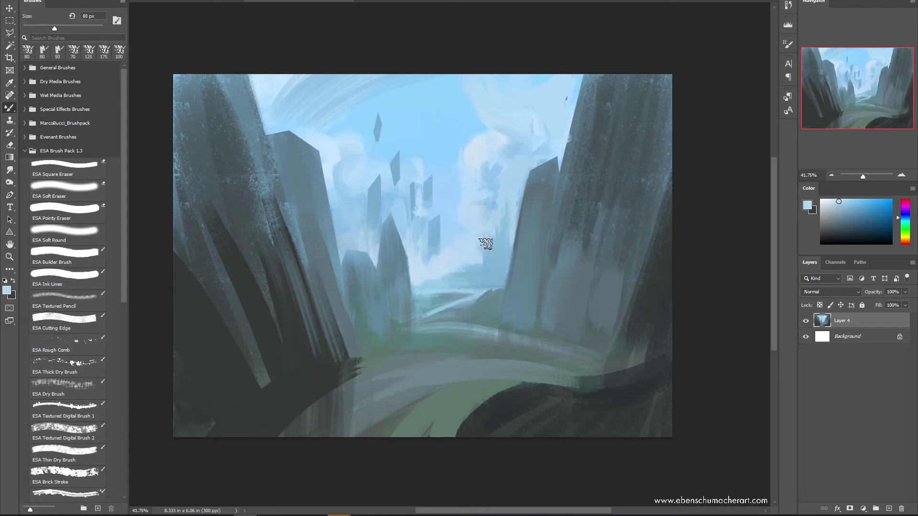
{"action": "left_click", "coordinate": [502, 240], "text": "alt"}
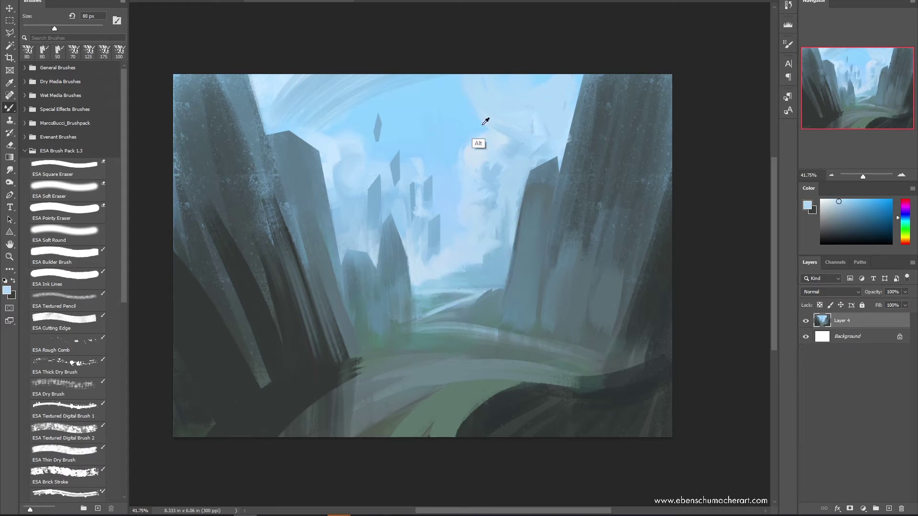
{"action": "left_click", "coordinate": [471, 155], "text": "alt"}
{"action": "mouse_move", "coordinate": [460, 172]}
{"action": "left_mouse_down"}
{"action": "mouse_move", "coordinate": [478, 166]}
{"action": "mouse_move", "coordinate": [474, 173]}
{"action": "mouse_move", "coordinate": [500, 186]}
{"action": "mouse_move", "coordinate": [481, 165]}
{"action": "mouse_move", "coordinate": [515, 157]}
{"action": "mouse_move", "coordinate": [501, 177]}
{"action": "mouse_move", "coordinate": [529, 160]}
{"action": "left_mouse_up"}
{"action": "key", "text": "period"}
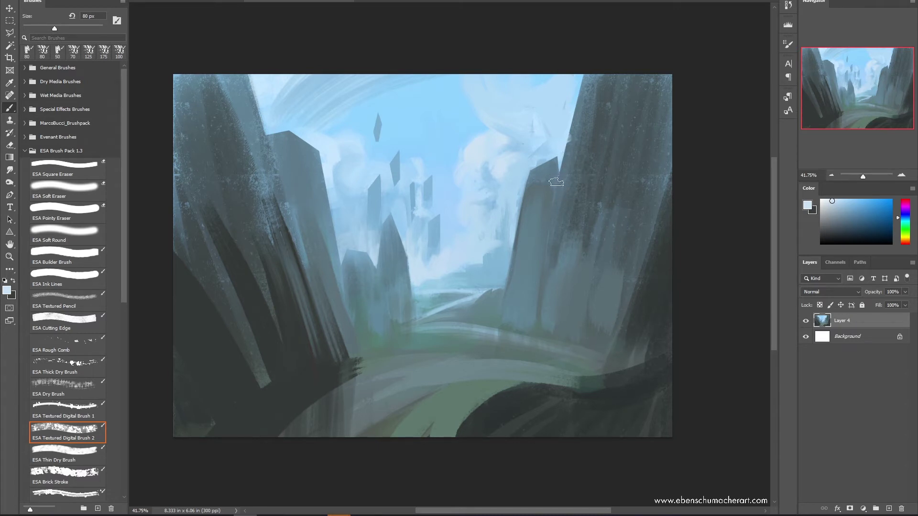
Carve the right pillar's tapered top and the adjoining cliff edge with sampled sky blue, using a brush down to 20 px
{"action": "left_click", "coordinate": [512, 194], "text": "alt"}
{"action": "left_click_drag", "start_coordinate": [521, 204], "coordinate": [518, 212]}
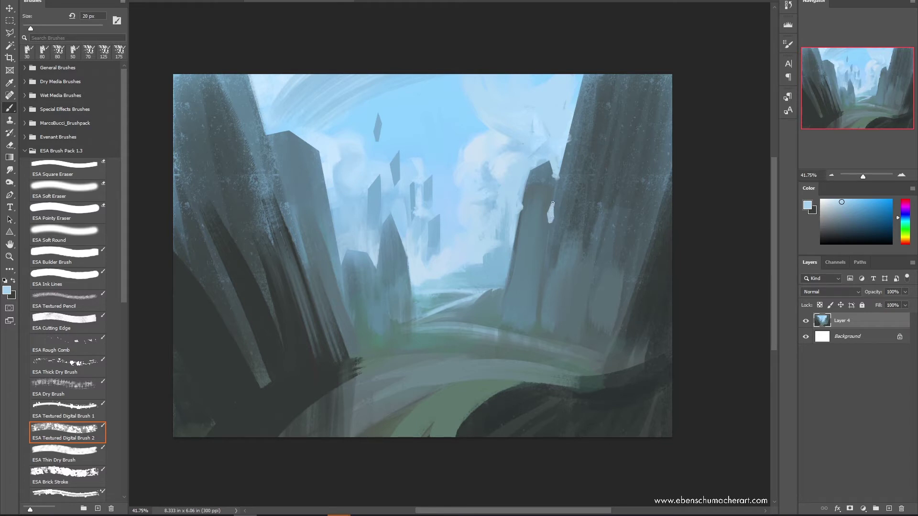
{"action": "left_click_drag", "start_coordinate": [551, 210], "coordinate": [559, 165]}
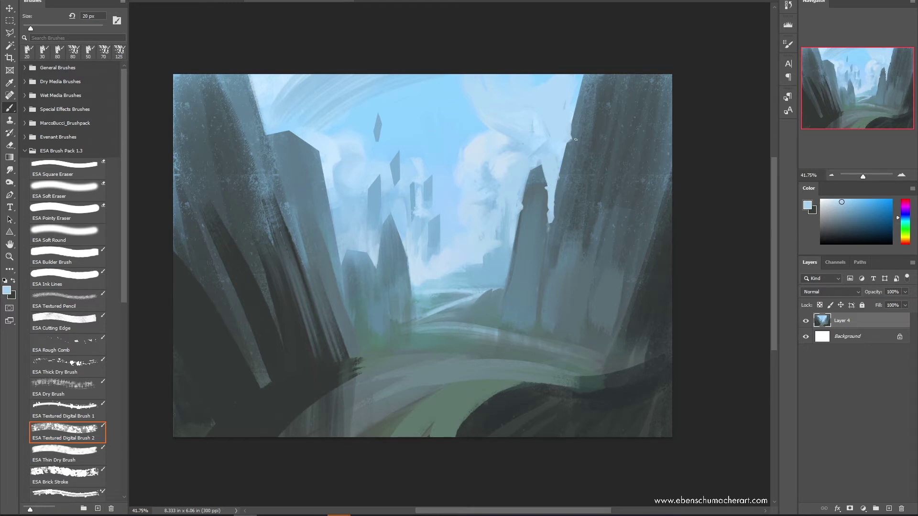
{"action": "left_click_drag", "start_coordinate": [600, 128], "coordinate": [567, 143]}
Paint sampled dark grey-green bands across the left and right cliffs at 150 px, undoing the last strokes
{"action": "left_click", "coordinate": [259, 303], "text": "alt"}
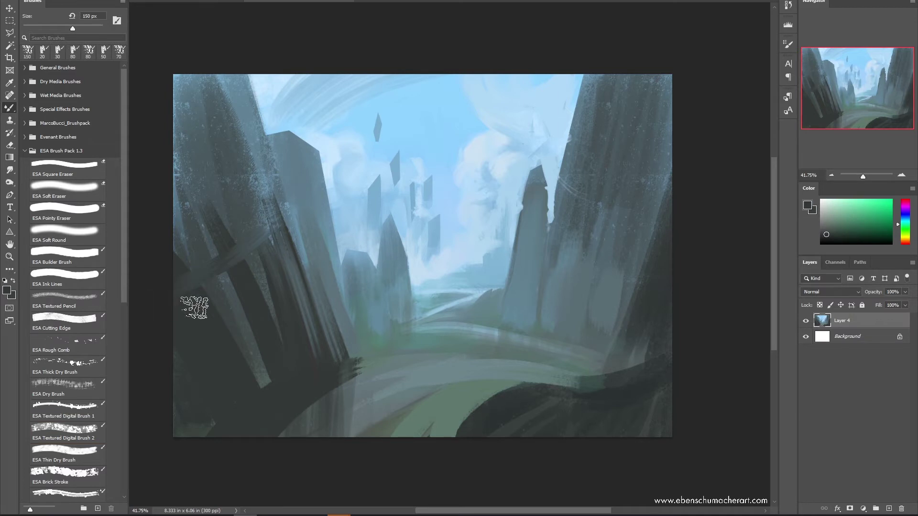
{"action": "left_click_drag", "start_coordinate": [263, 226], "coordinate": [229, 201]}
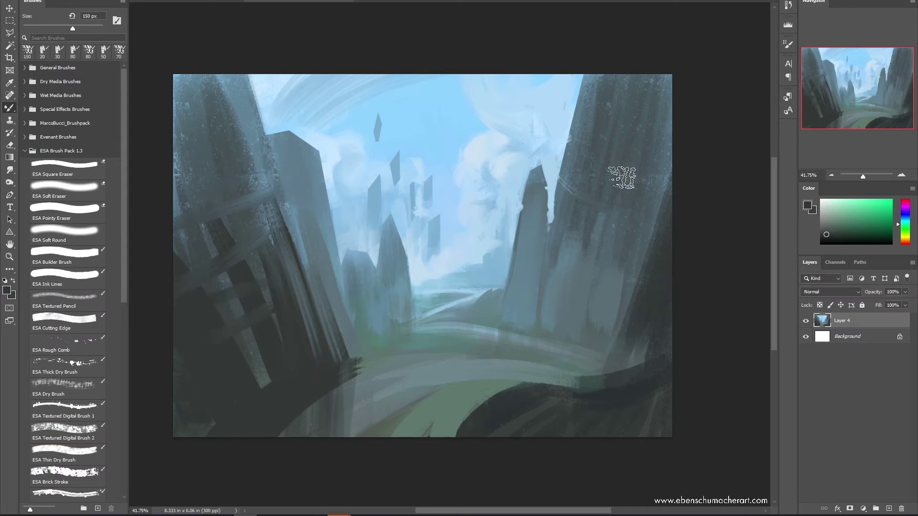
{"action": "mouse_move", "coordinate": [597, 257]}
{"action": "left_mouse_down"}
{"action": "mouse_move", "coordinate": [547, 293]}
{"action": "mouse_move", "coordinate": [577, 331]}
{"action": "mouse_move", "coordinate": [510, 311]}
{"action": "mouse_move", "coordinate": [604, 345]}
{"action": "mouse_move", "coordinate": [512, 324]}
{"action": "mouse_move", "coordinate": [581, 348]}
{"action": "mouse_move", "coordinate": [569, 318]}
{"action": "mouse_move", "coordinate": [542, 331]}
{"action": "mouse_move", "coordinate": [593, 341]}
{"action": "mouse_move", "coordinate": [556, 356]}
{"action": "mouse_move", "coordinate": [559, 342]}
{"action": "mouse_move", "coordinate": [532, 343]}
{"action": "mouse_move", "coordinate": [509, 311]}
{"action": "mouse_move", "coordinate": [569, 336]}
{"action": "mouse_move", "coordinate": [578, 326]}
{"action": "mouse_move", "coordinate": [526, 322]}
{"action": "mouse_move", "coordinate": [546, 288]}
{"action": "mouse_move", "coordinate": [575, 322]}
{"action": "mouse_move", "coordinate": [544, 283]}
{"action": "left_mouse_up"}
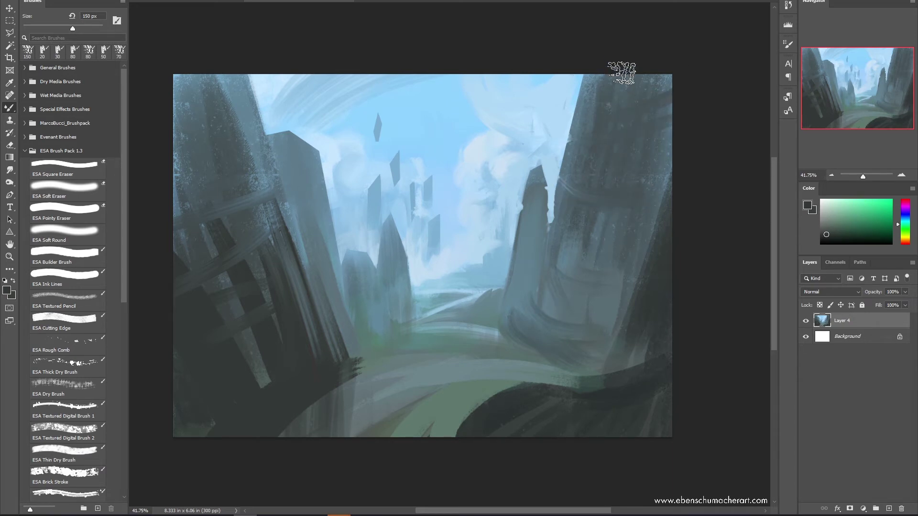
{"action": "mouse_move", "coordinate": [604, 115]}
{"action": "left_mouse_down"}
{"action": "mouse_move", "coordinate": [678, 138]}
{"action": "mouse_move", "coordinate": [606, 98]}
{"action": "mouse_move", "coordinate": [587, 117]}
{"action": "mouse_move", "coordinate": [583, 103]}
{"action": "mouse_move", "coordinate": [577, 126]}
{"action": "left_mouse_up"}
{"action": "key", "text": "ctrl+z"}
{"action": "key", "text": "ctrl+z"}
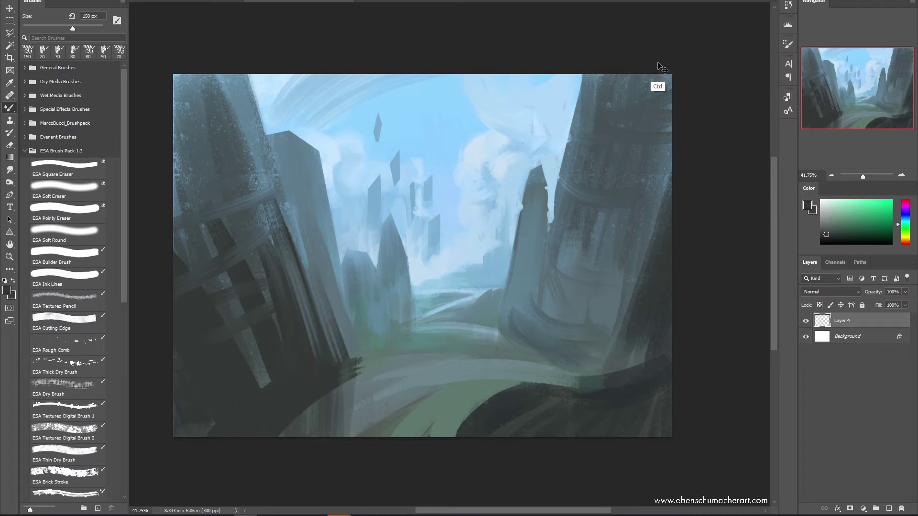
Sweep sampled ground colour in a curve along the path edge below the right pillar
{"action": "left_click", "coordinate": [487, 332], "text": "alt"}
{"action": "left_click", "coordinate": [473, 330], "text": "alt"}
{"action": "left_click", "coordinate": [480, 329], "text": "alt"}
{"action": "left_click_drag", "start_coordinate": [483, 330], "coordinate": [537, 375]}
Paint sampled blue-grey over the right pillar's body and base with the brush reduced to 80 px
{"action": "key", "text": "bracketleft"}
{"action": "key", "text": "bracketleft"}
{"action": "key", "text": "bracketleft"}
{"action": "key", "text": "bracketleft"}
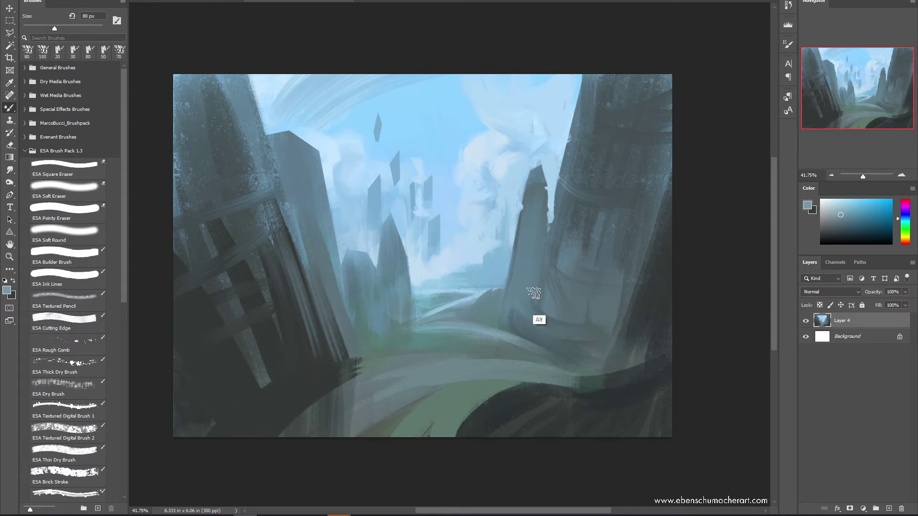
{"action": "left_click", "coordinate": [554, 314], "text": "alt"}
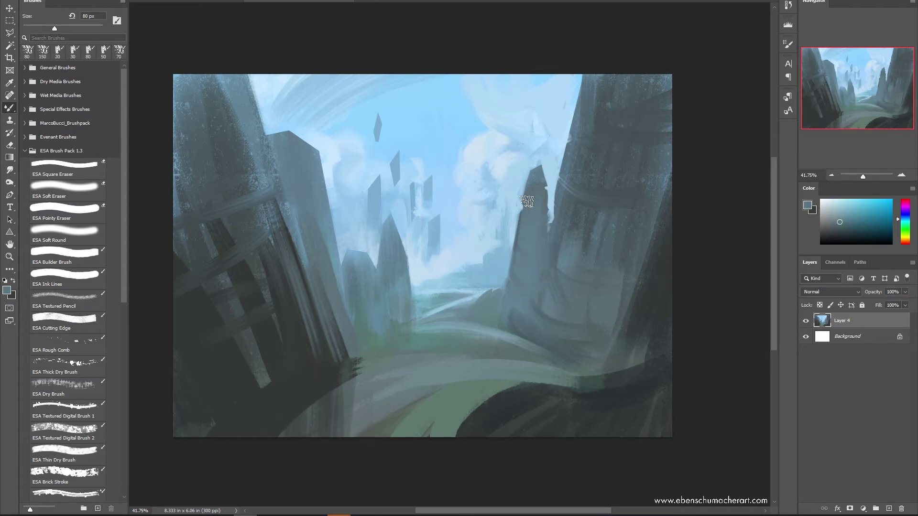
{"action": "mouse_move", "coordinate": [539, 195]}
{"action": "left_mouse_down"}
{"action": "mouse_move", "coordinate": [561, 210]}
{"action": "mouse_move", "coordinate": [556, 201]}
{"action": "mouse_move", "coordinate": [528, 219]}
{"action": "mouse_move", "coordinate": [538, 206]}
{"action": "mouse_move", "coordinate": [549, 270]}
{"action": "left_mouse_up"}
Add sampled darker recesses and curved shading between the right pillar and cliff at 80 px
{"action": "left_click", "coordinate": [651, 323], "text": "alt"}
{"action": "mouse_move", "coordinate": [544, 260]}
{"action": "left_mouse_down"}
{"action": "mouse_move", "coordinate": [549, 236]}
{"action": "mouse_move", "coordinate": [543, 288]}
{"action": "mouse_move", "coordinate": [551, 236]}
{"action": "mouse_move", "coordinate": [580, 253]}
{"action": "mouse_move", "coordinate": [547, 229]}
{"action": "left_mouse_up"}
{"action": "left_click", "coordinate": [576, 237], "text": "alt"}
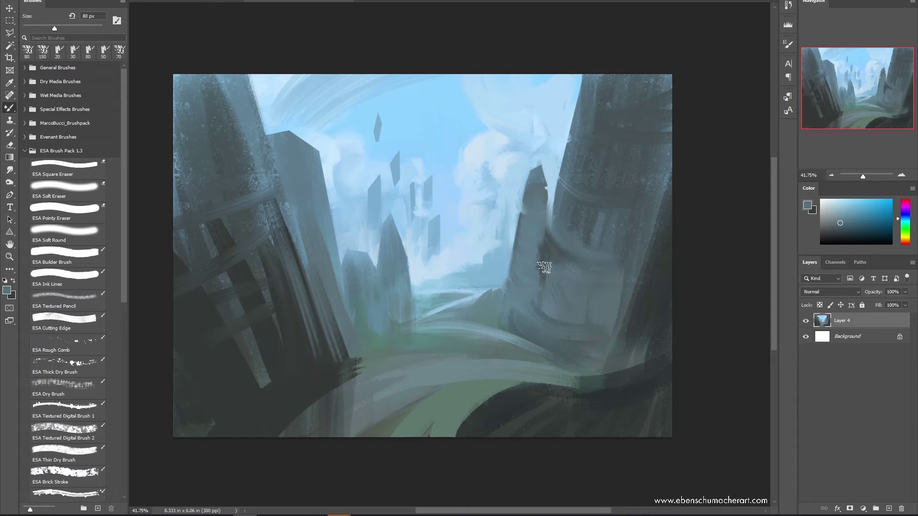
{"action": "left_click", "coordinate": [550, 251], "text": "alt"}
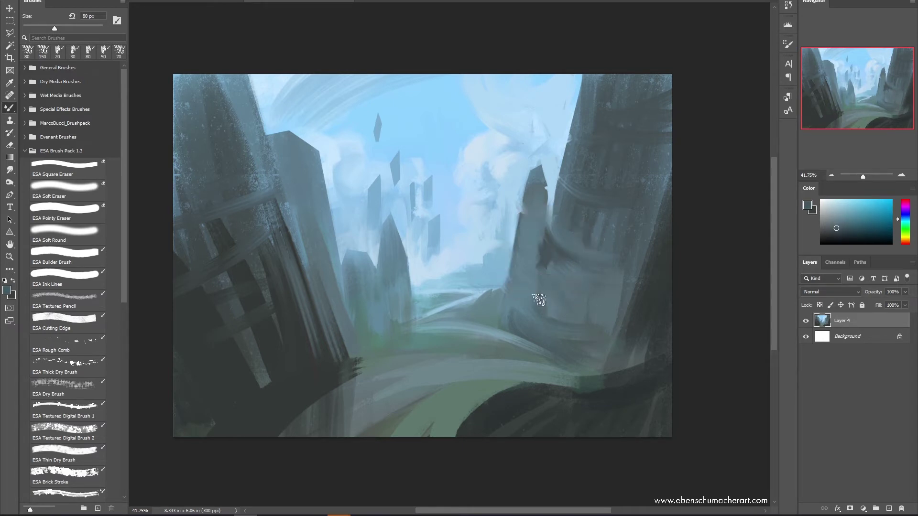
{"action": "left_click", "coordinate": [649, 301], "text": "alt"}
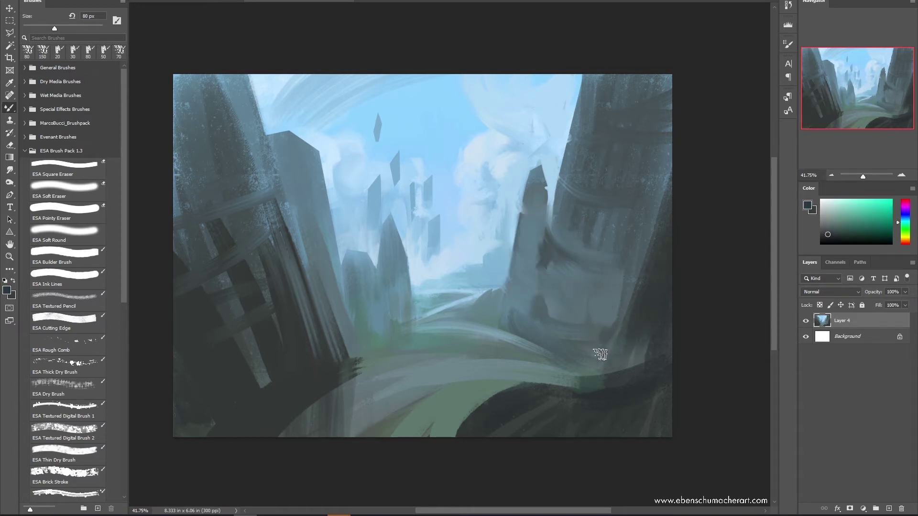
Select the dark right foreground cliff and slope with a polygonal lasso outline
{"action": "key", "text": "l"}
{"action": "left_click", "coordinate": [674, 156]}
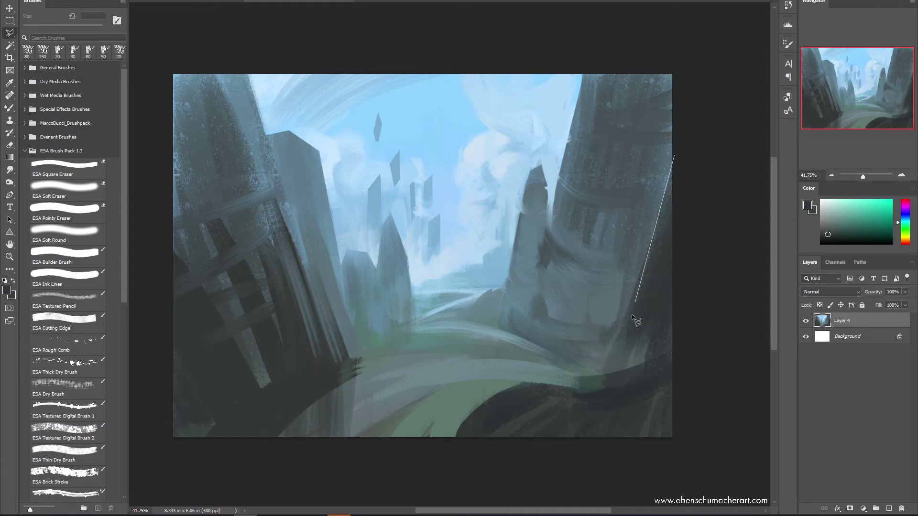
{"action": "left_click", "coordinate": [433, 456]}
{"action": "left_click", "coordinate": [436, 472]}
{"action": "left_click", "coordinate": [682, 463]}
{"action": "double_click", "coordinate": [719, 169]}
Sample a mid sky blue and set up the ESA Soft Round brush at 700 px
{"action": "key", "text": "b"}
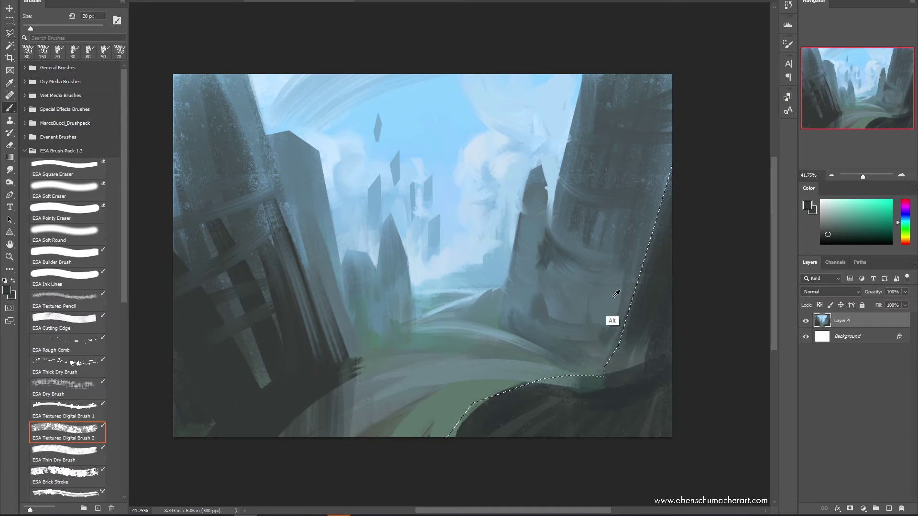
{"action": "left_click", "coordinate": [493, 249], "text": "alt"}
{"action": "key", "text": "e"}
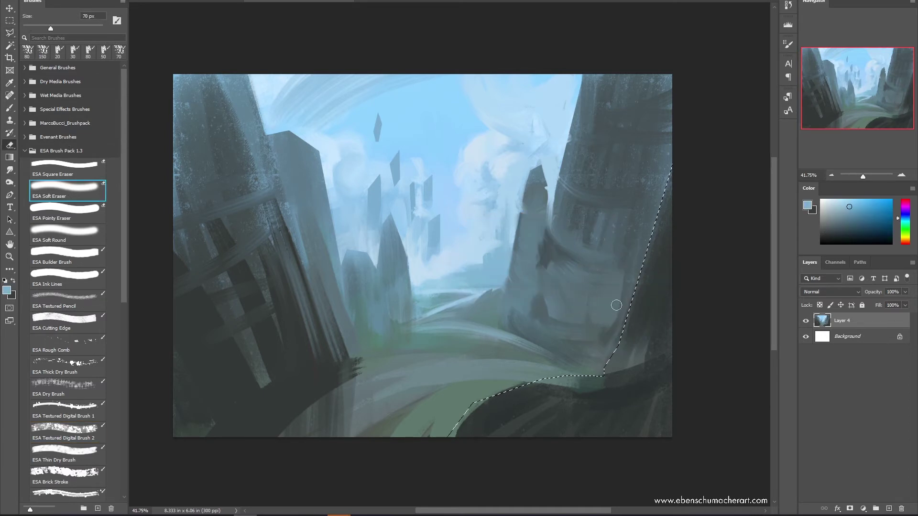
{"action": "key", "text": "bracketright"}
{"action": "key", "text": "bracketright"}
{"action": "key", "text": "bracketright"}
{"action": "key", "text": "bracketright"}
{"action": "key", "text": "bracketright"}
{"action": "key", "text": "bracketright"}
{"action": "key", "text": "bracketright"}
{"action": "key", "text": "bracketright"}
{"action": "key", "text": "bracketright"}
{"action": "left_click", "coordinate": [76, 228]}
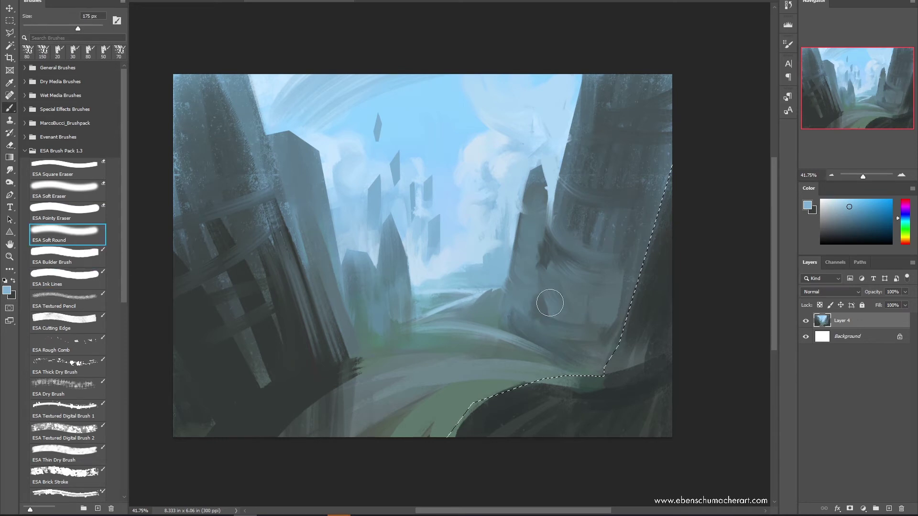
{"action": "key", "text": "bracketright"}
{"action": "key", "text": "bracketright"}
{"action": "key", "text": "bracketright"}
{"action": "key", "text": "bracketright"}
{"action": "key", "text": "bracketright"}
{"action": "key", "text": "bracketright"}
{"action": "key", "text": "bracketright"}
{"action": "mouse_move", "coordinate": [611, 328]}
{"action": "left_mouse_down"}
{"action": "mouse_move", "coordinate": [595, 291]}
{"action": "mouse_move", "coordinate": [658, 252]}
{"action": "left_mouse_up"}
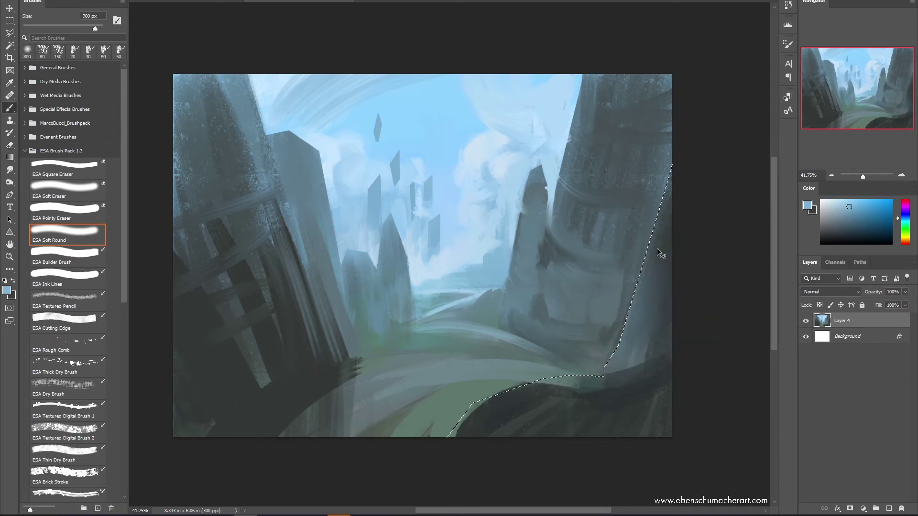
{"action": "key", "text": "ctrl+z"}
{"action": "key", "text": "ctrl+z"}
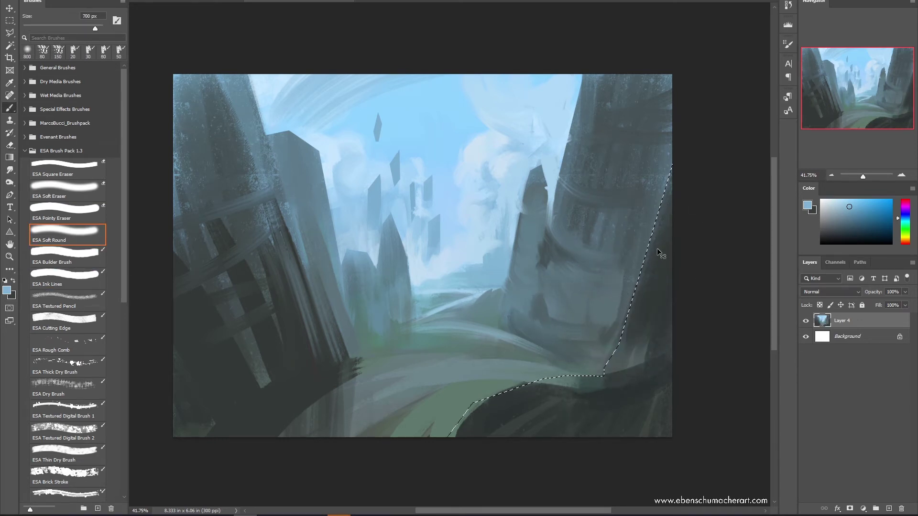
Invert the selection, paint soft blue haze over the cliff behind the right foreground at 900 px, and deselect
{"action": "key", "text": "ctrl+shift+i"}
{"action": "key", "text": "bracketright"}
{"action": "key", "text": "bracketright"}
{"action": "mouse_move", "coordinate": [638, 291]}
{"action": "left_mouse_down"}
{"action": "mouse_move", "coordinate": [599, 337]}
{"action": "mouse_move", "coordinate": [533, 343]}
{"action": "mouse_move", "coordinate": [508, 301]}
{"action": "mouse_move", "coordinate": [562, 334]}
{"action": "mouse_move", "coordinate": [487, 348]}
{"action": "mouse_move", "coordinate": [644, 267]}
{"action": "mouse_move", "coordinate": [584, 201]}
{"action": "left_mouse_up"}
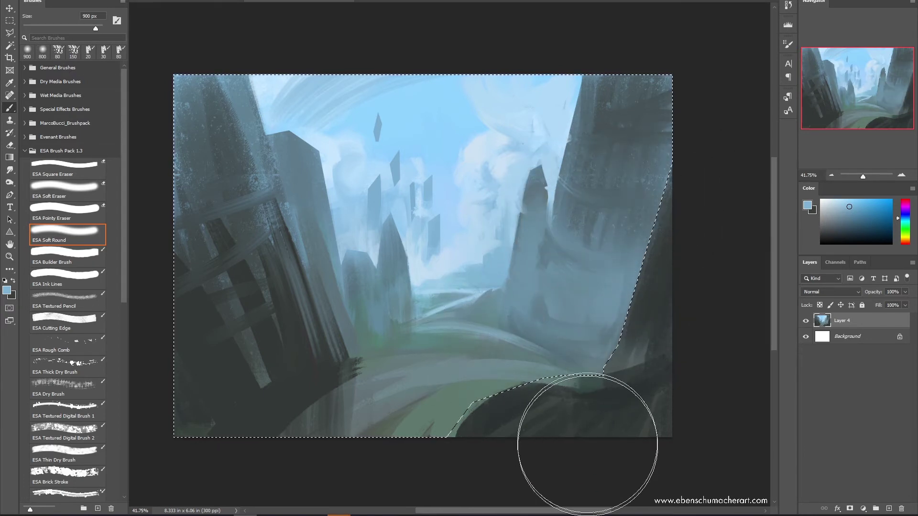
{"action": "mouse_move", "coordinate": [602, 238]}
{"action": "left_mouse_down"}
{"action": "mouse_move", "coordinate": [563, 171]}
{"action": "mouse_move", "coordinate": [619, 225]}
{"action": "left_mouse_up"}
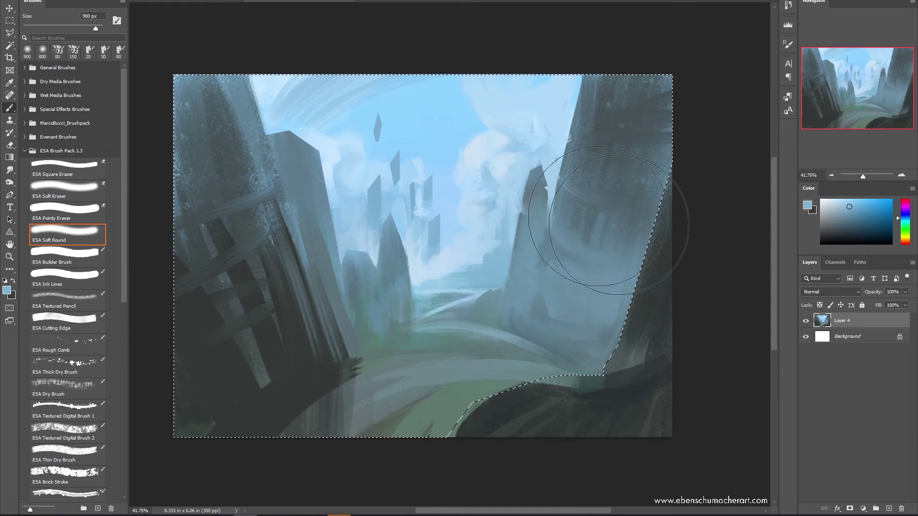
{"action": "key", "text": "ctrl+d"}
Outline the valley, distant pillars and sky beyond the left foreground cliff with a polygonal lasso selection
{"action": "key", "text": "l"}
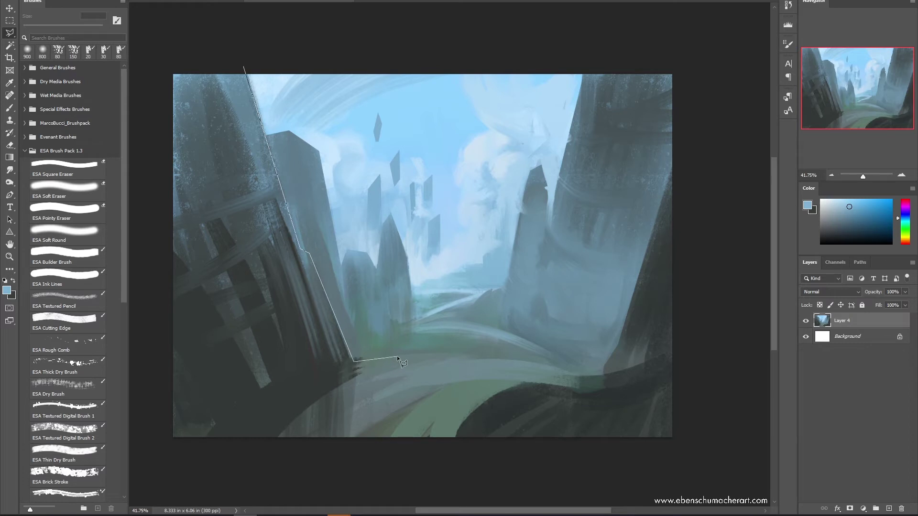
{"action": "left_click", "coordinate": [532, 359]}
{"action": "left_click", "coordinate": [600, 297]}
{"action": "left_click", "coordinate": [641, 117]}
{"action": "left_click", "coordinate": [591, 47]}
{"action": "left_click", "coordinate": [477, 22]}
{"action": "left_click", "coordinate": [401, 36], "text": "ctrl"}
Brush soft blue haze over the selected valley floor and distant pillars at 900 px, and deselect
{"action": "key", "text": "b"}
{"action": "mouse_move", "coordinate": [410, 359]}
{"action": "left_mouse_down"}
{"action": "mouse_move", "coordinate": [338, 328]}
{"action": "mouse_move", "coordinate": [400, 373]}
{"action": "mouse_move", "coordinate": [426, 371]}
{"action": "mouse_move", "coordinate": [445, 397]}
{"action": "mouse_move", "coordinate": [389, 328]}
{"action": "mouse_move", "coordinate": [263, 287]}
{"action": "mouse_move", "coordinate": [352, 327]}
{"action": "mouse_move", "coordinate": [365, 410]}
{"action": "mouse_move", "coordinate": [349, 328]}
{"action": "mouse_move", "coordinate": [359, 338]}
{"action": "mouse_move", "coordinate": [472, 336]}
{"action": "left_mouse_up"}
{"action": "key", "text": "ctrl+d"}
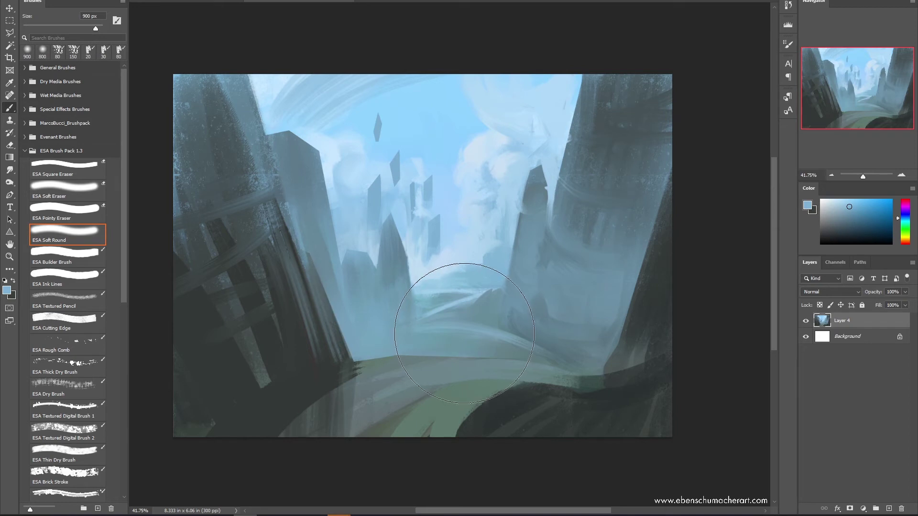
Outline the sky and floating shards beyond the distant pillar with the polygonal lasso, and set up the soft brush in pale sky blue
{"action": "key", "text": "l"}
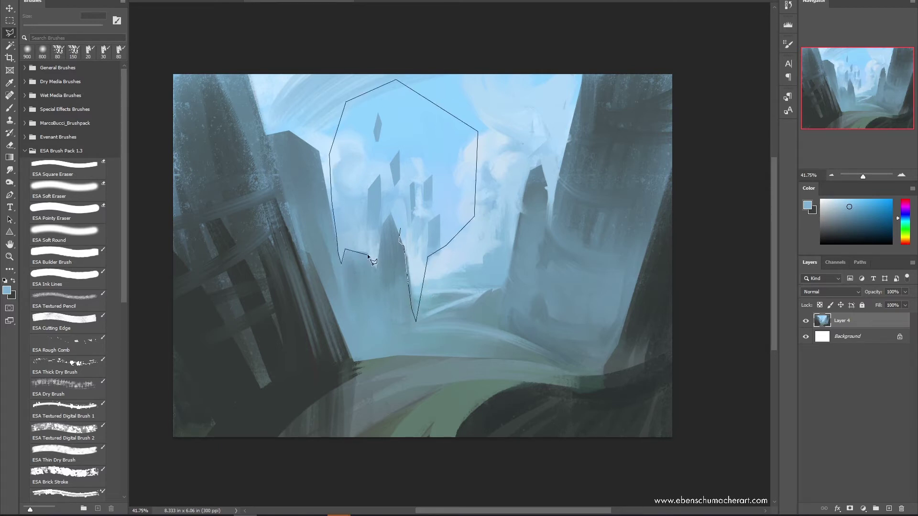
{"action": "left_click", "coordinate": [401, 231]}
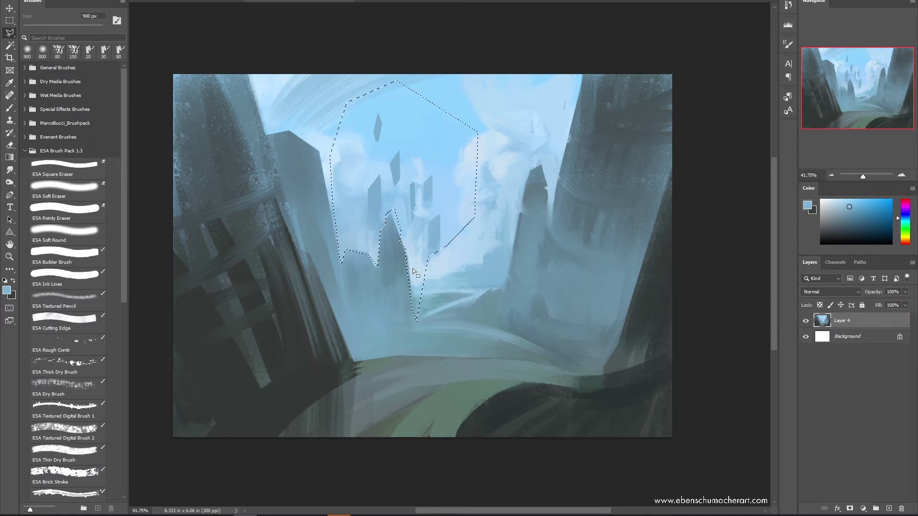
{"action": "key", "text": "b"}
{"action": "left_click", "coordinate": [413, 291], "text": "alt"}
{"action": "left_click_drag", "start_coordinate": [836, 203], "coordinate": [831, 199]}
{"action": "key", "text": "]"}
{"action": "key", "text": "]"}
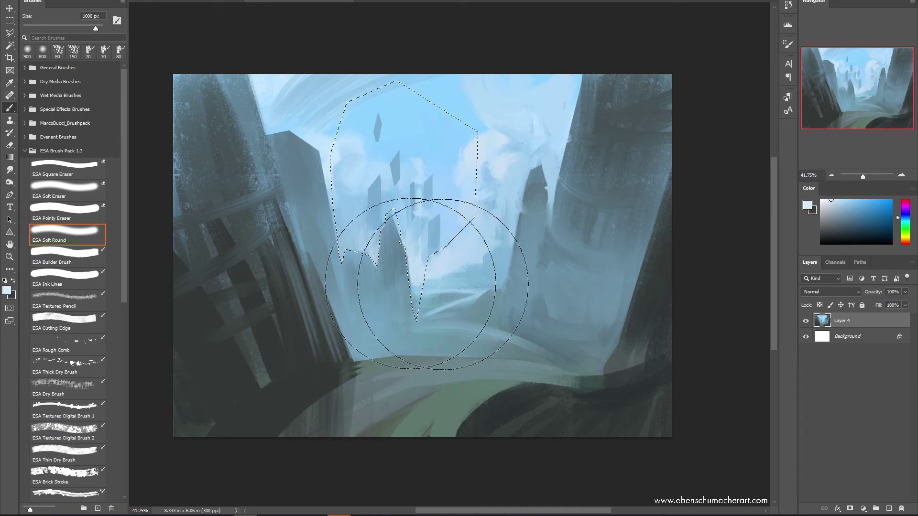
Try brushing pale haze over the selected shards and sky at about 1000 px, undo it, sample other sky blues, and deselect
{"action": "mouse_move", "coordinate": [421, 284]}
{"action": "left_mouse_down"}
{"action": "mouse_move", "coordinate": [412, 238]}
{"action": "mouse_move", "coordinate": [373, 248]}
{"action": "mouse_move", "coordinate": [371, 237]}
{"action": "mouse_move", "coordinate": [409, 194]}
{"action": "mouse_move", "coordinate": [441, 223]}
{"action": "mouse_move", "coordinate": [502, 226]}
{"action": "left_mouse_up"}
{"action": "key", "text": "["}
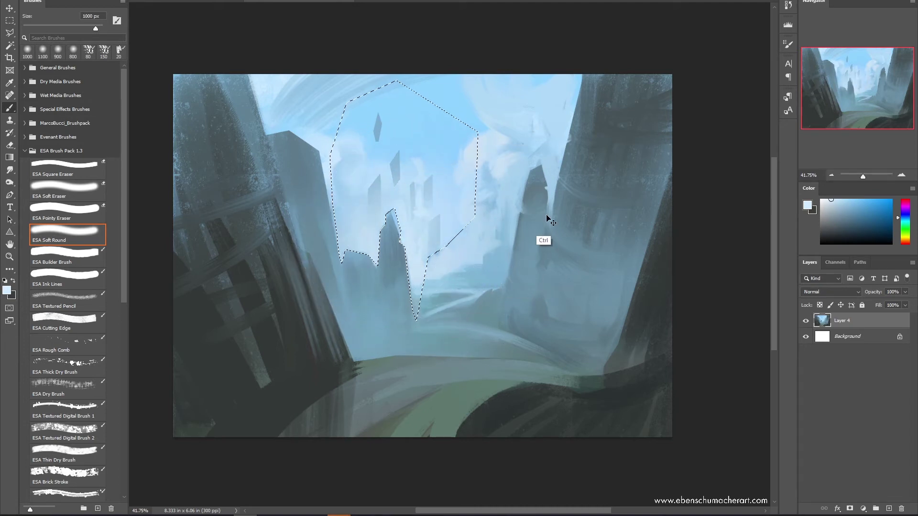
{"action": "key", "text": "ctrl+z"}
{"action": "key", "text": "ctrl+z"}
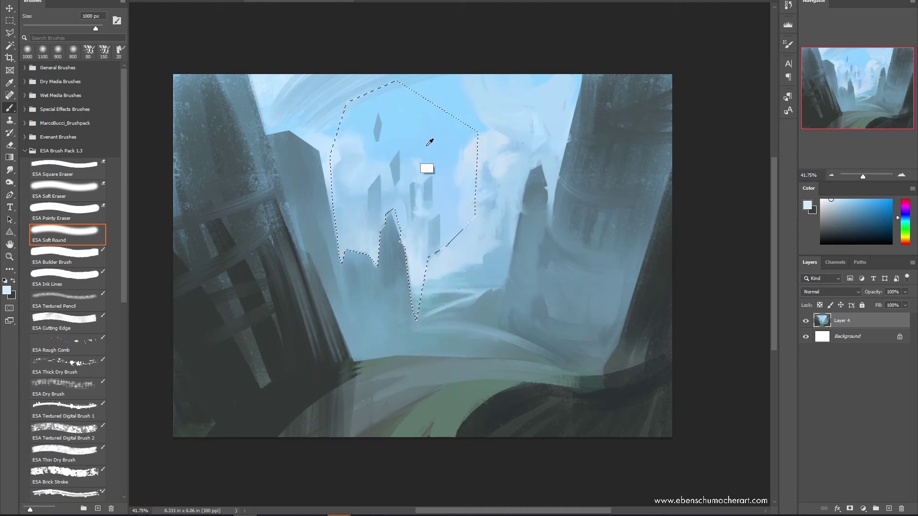
{"action": "left_click", "coordinate": [427, 175], "text": "alt"}
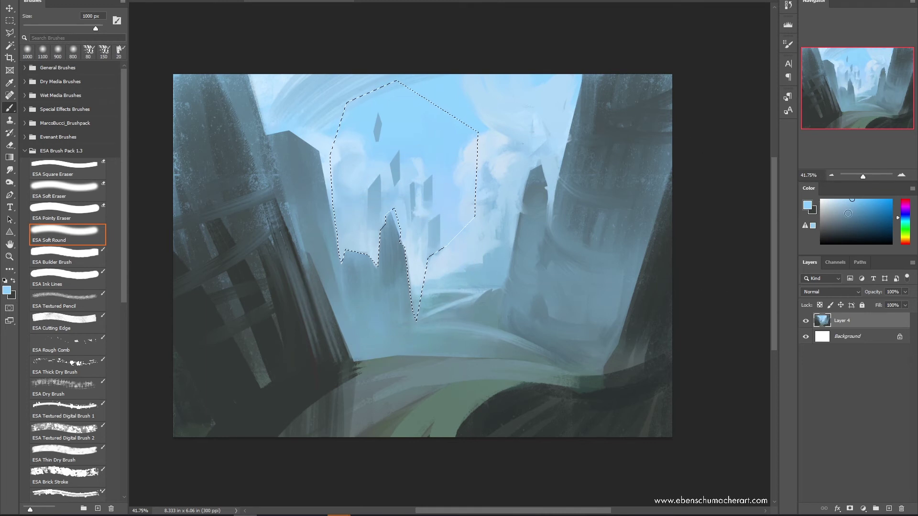
{"action": "left_click", "coordinate": [459, 226], "text": "alt"}
{"action": "key", "text": "ctrl+d"}
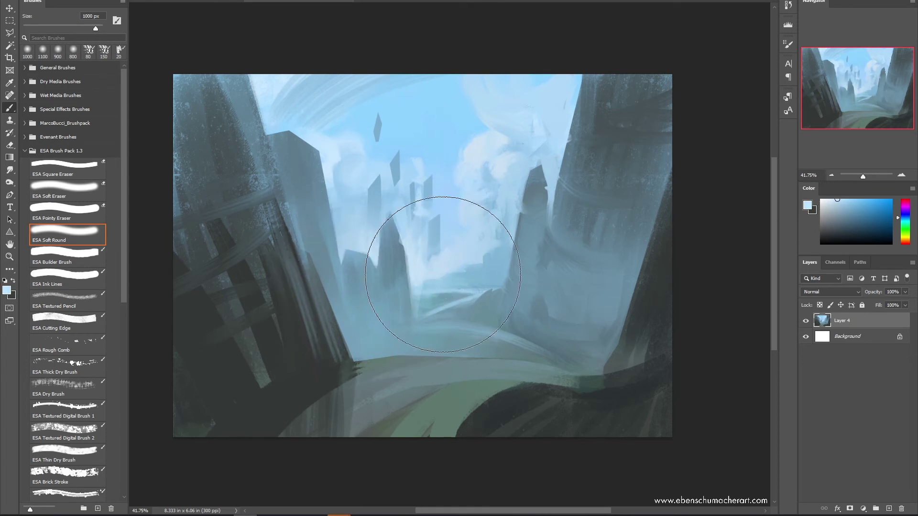
Paint the far hills at the end of the valley in sampled pale blues with ESA Textured Digital Brush 2 at 20 px
{"action": "mouse_move", "coordinate": [443, 275]}
{"action": "left_mouse_down"}
{"action": "mouse_move", "coordinate": [471, 297]}
{"action": "mouse_move", "coordinate": [508, 303]}
{"action": "mouse_move", "coordinate": [641, 164]}
{"action": "mouse_move", "coordinate": [602, 165]}
{"action": "mouse_move", "coordinate": [564, 205]}
{"action": "mouse_move", "coordinate": [582, 206]}
{"action": "left_mouse_up"}
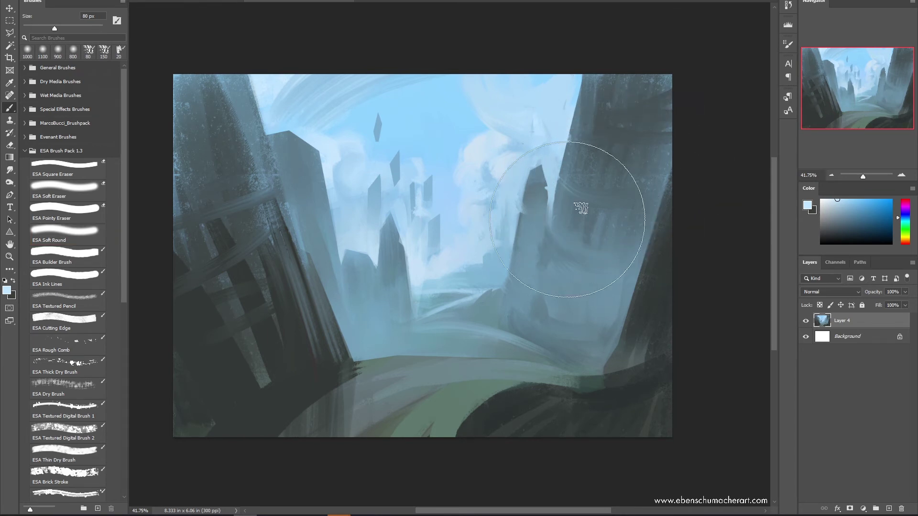
{"action": "left_click", "coordinate": [434, 272], "text": "alt"}
{"action": "key", "text": "period"}
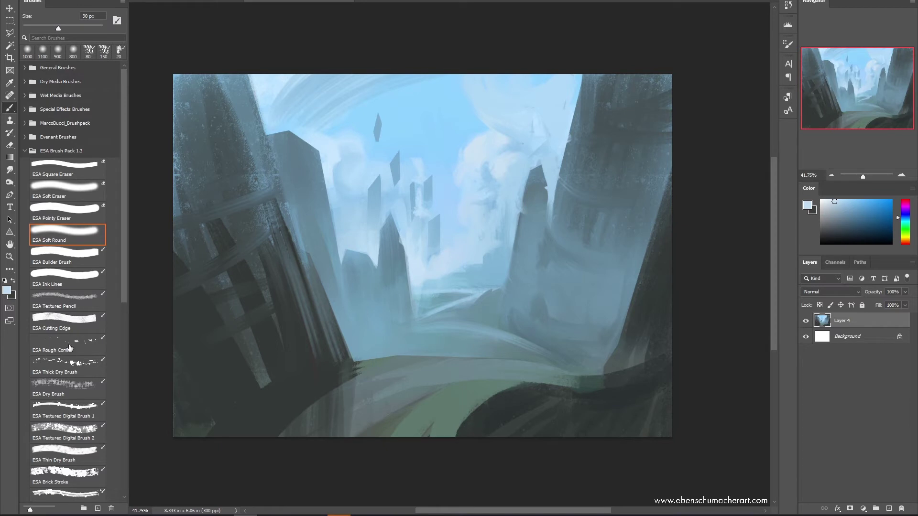
{"action": "left_click", "coordinate": [74, 442]}
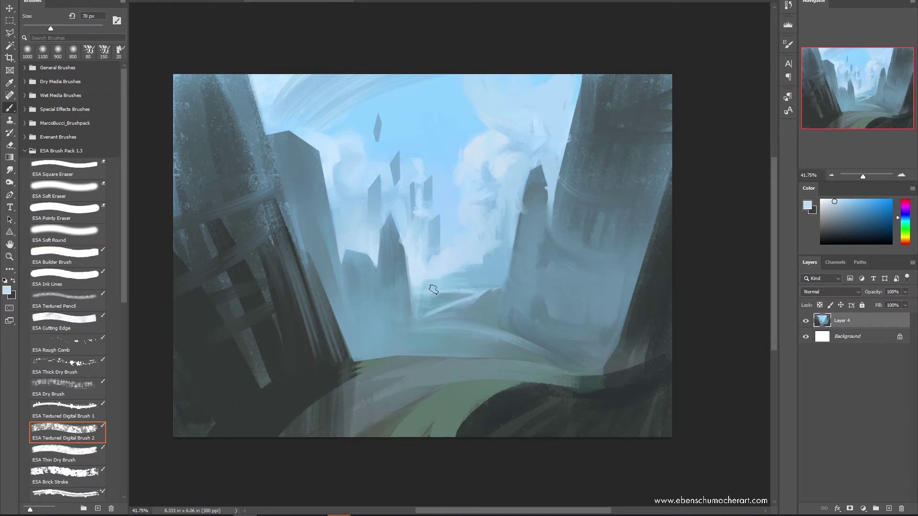
{"action": "key", "text": "bracketleft"}
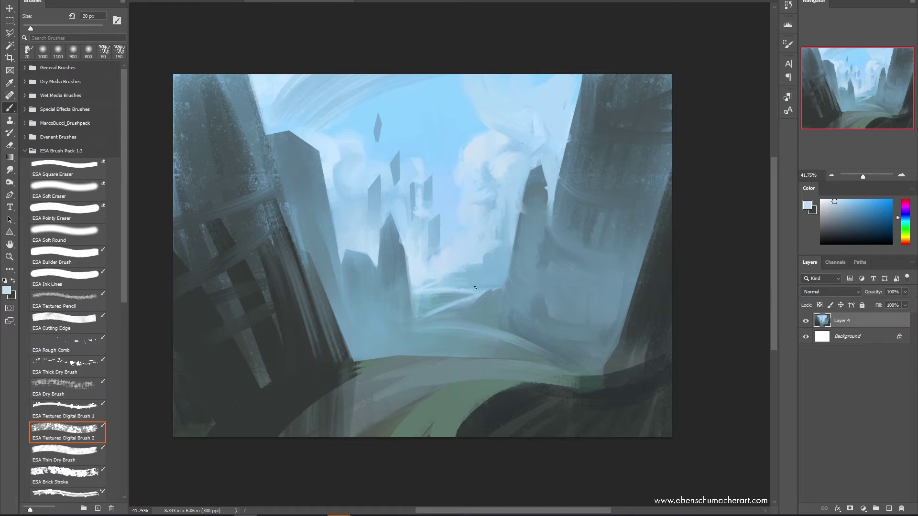
{"action": "left_click", "coordinate": [447, 284], "text": "alt"}
{"action": "left_click", "coordinate": [437, 291], "text": "alt"}
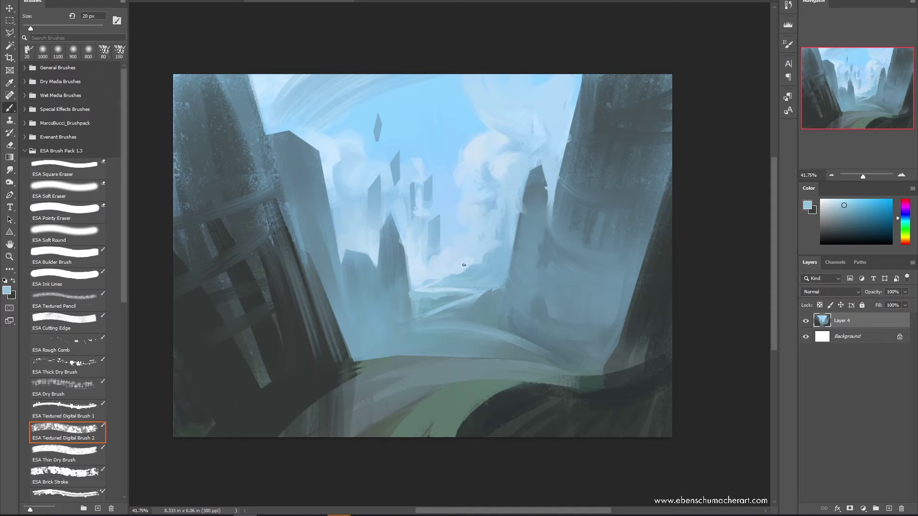
Work a sampled mid blue into the far hills and valley at 45 px, and flip the canvas horizontally
{"action": "key", "text": "bracketright"}
{"action": "key", "text": "bracketright"}
{"action": "key", "text": "bracketright"}
{"action": "key", "text": "bracketright"}
{"action": "key", "text": "bracketright"}
{"action": "left_click", "coordinate": [492, 293], "text": "alt"}
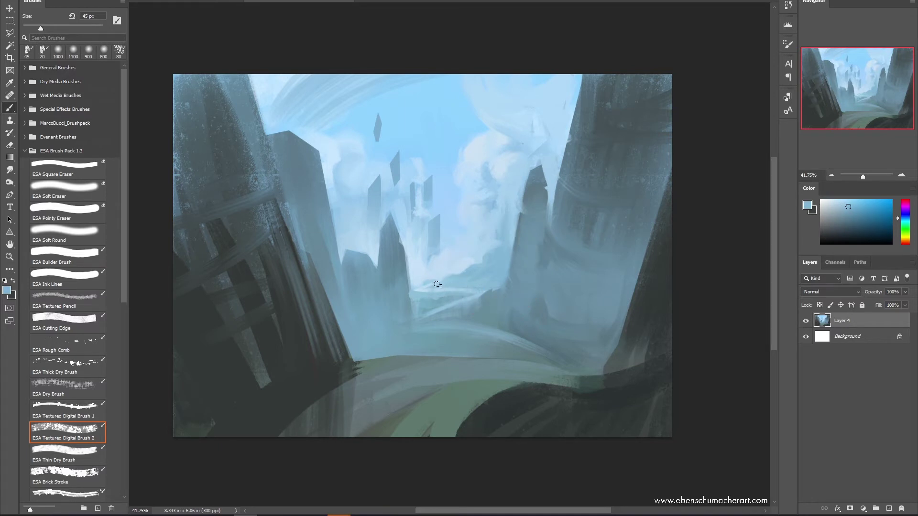
{"action": "key", "text": "ctrl"}
{"action": "key", "text": "ctrl+h"}
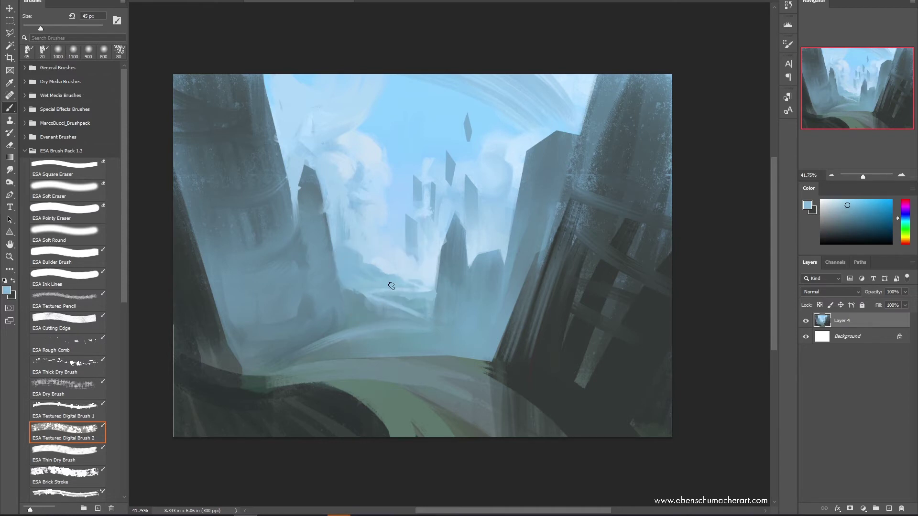
Refine the distant winding path and the slopes around it with sampled valley and mist blues at 30 px
{"action": "key", "text": "bracketleft"}
{"action": "key", "text": "bracketleft"}
{"action": "left_click", "coordinate": [395, 293], "text": "alt"}
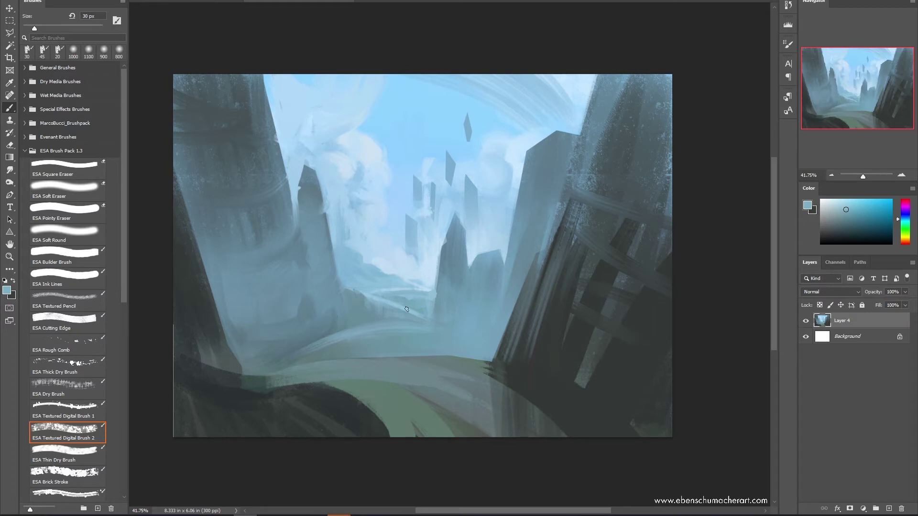
{"action": "left_click", "coordinate": [399, 268], "text": "alt"}
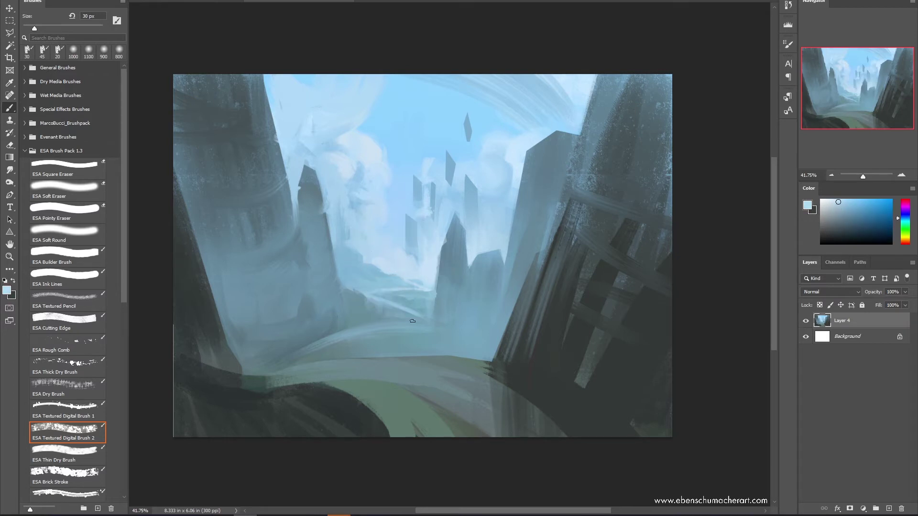
Paint dark cracks and shadowed edges down the narrow rock pillar beside the valley with sampled cliff tones at 30 px
{"action": "left_click", "coordinate": [352, 275], "text": "alt"}
{"action": "left_click", "coordinate": [330, 327], "text": "alt"}
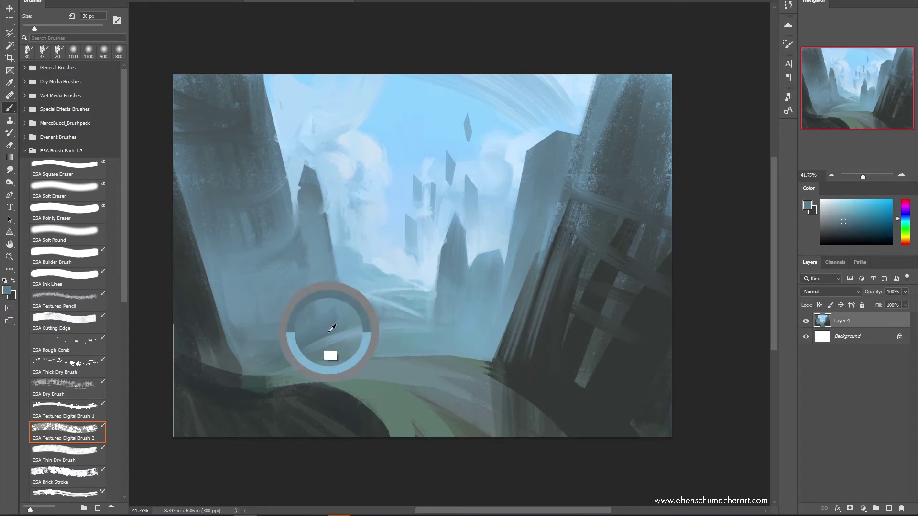
{"action": "left_click", "coordinate": [547, 360], "text": "alt"}
{"action": "left_click", "coordinate": [231, 118], "text": "alt"}
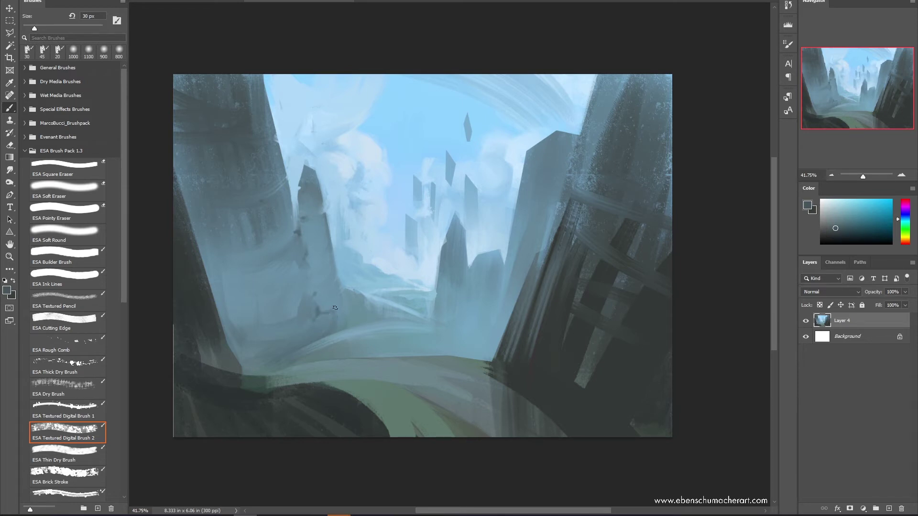
{"action": "left_click", "coordinate": [318, 312], "text": "alt"}
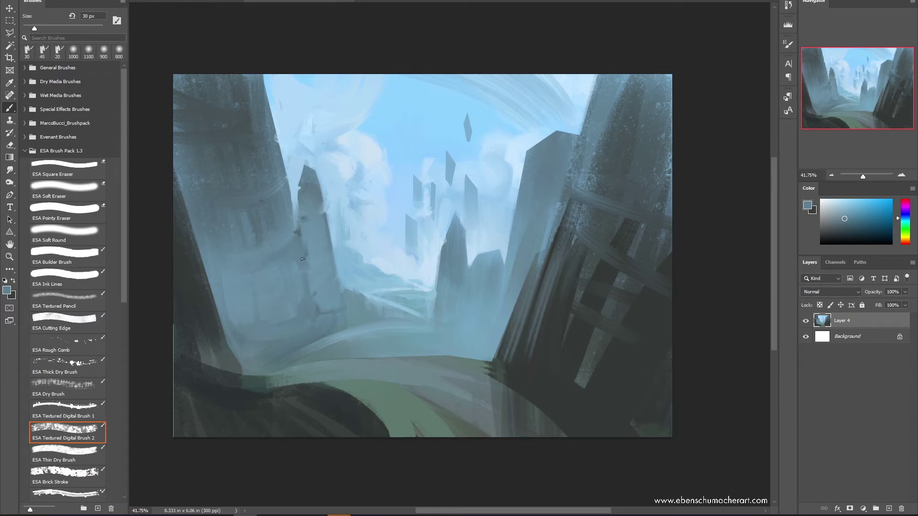
Paint a stepped rocky shoulder at the narrow pillar's valley-side base with sampled blue-greys
{"action": "left_click", "coordinate": [298, 231], "text": "alt"}
{"action": "left_click", "coordinate": [356, 294], "text": "alt"}
{"action": "left_click_drag", "start_coordinate": [343, 290], "coordinate": [343, 287]}
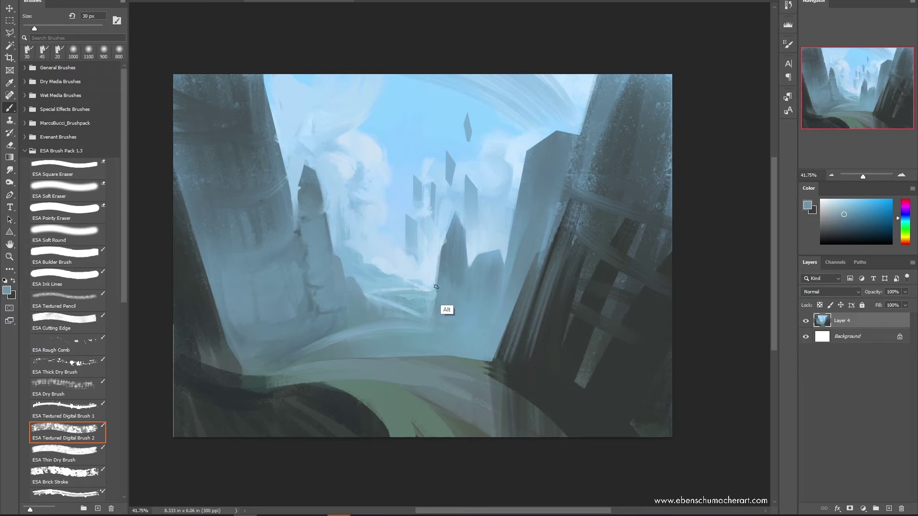
Extend the central distant pillar's base toward the path and add a lighter facet to its face with sampled blues
{"action": "left_click", "coordinate": [443, 307], "text": "alt"}
{"action": "mouse_move", "coordinate": [438, 296]}
{"action": "left_mouse_down"}
{"action": "mouse_move", "coordinate": [431, 318]}
{"action": "mouse_move", "coordinate": [426, 312]}
{"action": "left_mouse_up"}
{"action": "left_click", "coordinate": [443, 304], "text": "alt"}
{"action": "mouse_move", "coordinate": [459, 261]}
{"action": "left_mouse_down"}
{"action": "mouse_move", "coordinate": [473, 253]}
{"action": "mouse_move", "coordinate": [465, 255]}
{"action": "left_mouse_up"}
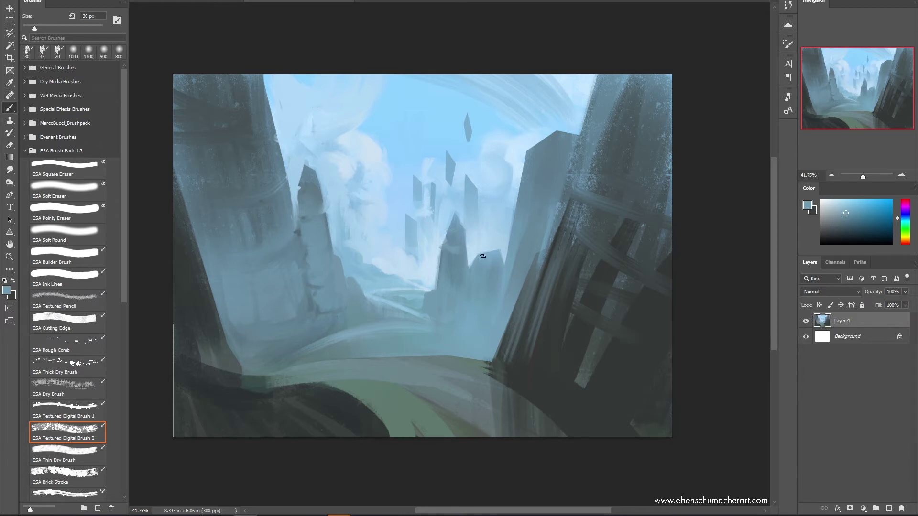
Paint light blue planes near the top of the tall flat-topped pillar, enlarging the brush to 70 px, and check the canvas mirrored
{"action": "left_click", "coordinate": [463, 297], "text": "alt"}
{"action": "key", "text": "bracketright"}
{"action": "key", "text": "bracketright"}
{"action": "key", "text": "bracketright"}
{"action": "key", "text": "bracketright"}
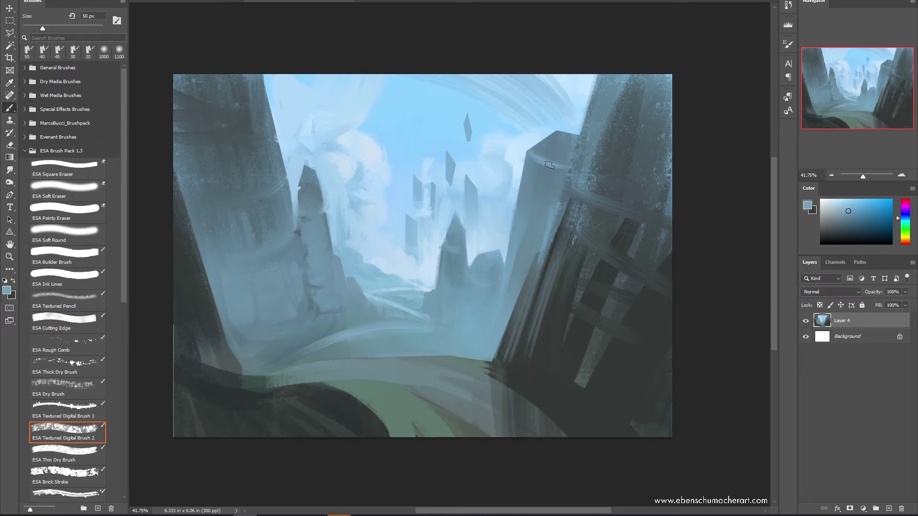
{"action": "key", "text": "ctrl"}
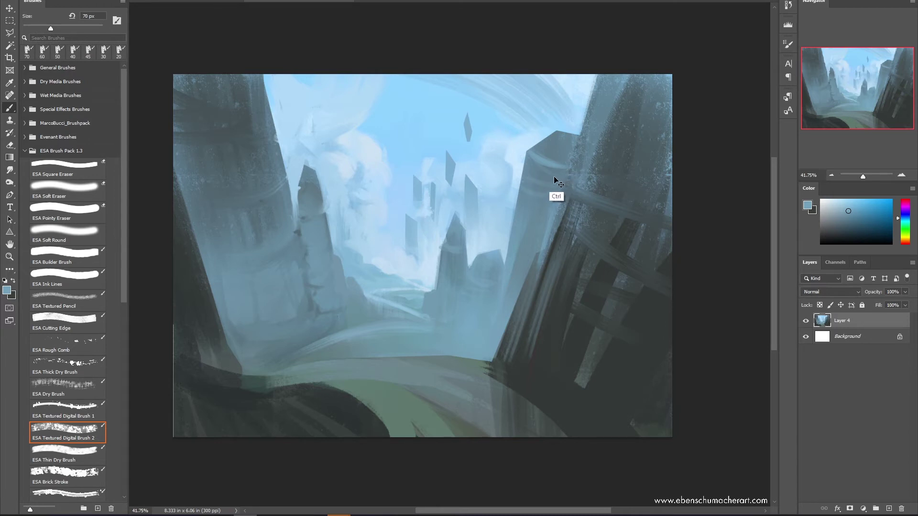
{"action": "key", "text": "ctrl+h"}
{"action": "key", "text": "ctrl+h"}
Paint lighter facets on the narrow rock pillar's upper part with a sampled sky blue at 45 px
{"action": "key", "text": "alt"}
{"action": "left_click", "coordinate": [349, 261], "text": "alt"}
{"action": "key", "text": "bracketleft"}
{"action": "key", "text": "bracketleft"}
{"action": "key", "text": "bracketleft"}
{"action": "left_click_drag", "start_coordinate": [306, 182], "coordinate": [307, 170]}
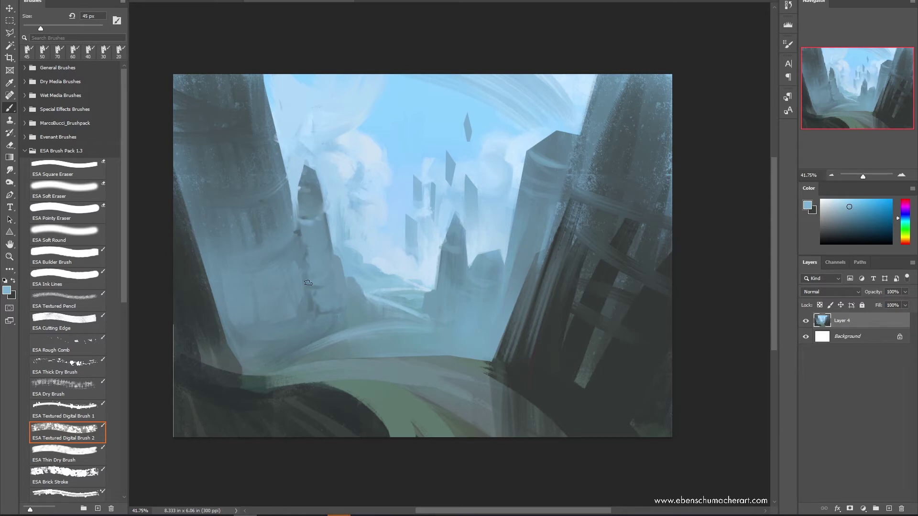
Pick a slightly greyer light blue and paint rocky ledges on the narrow pillar's lower half and the cliff beside it
{"action": "left_click", "coordinate": [846, 214]}
{"action": "left_click", "coordinate": [844, 208]}
{"action": "left_click_drag", "start_coordinate": [337, 261], "coordinate": [320, 279]}
{"action": "left_click_drag", "start_coordinate": [275, 189], "coordinate": [260, 197]}
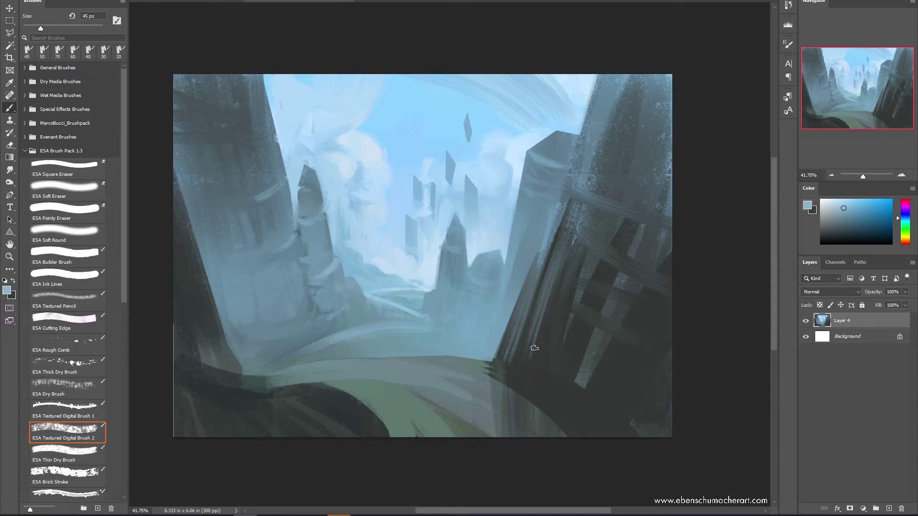
Blend and reshape the narrow pillar's upper section with the Mixer Brush at 80 px, sampling rock and sky colors
{"action": "left_click", "coordinate": [303, 241], "text": "alt"}
{"action": "key", "text": "shift+b"}
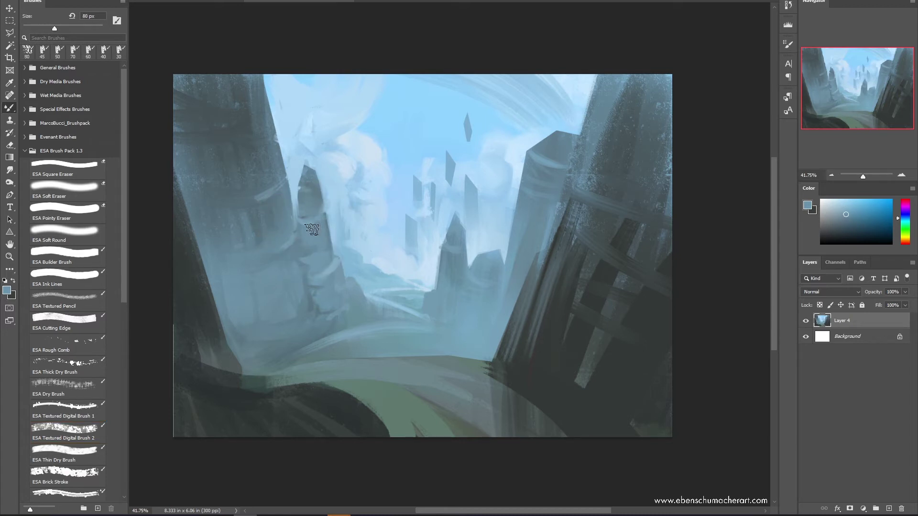
{"action": "mouse_move", "coordinate": [312, 230]}
{"action": "left_mouse_down"}
{"action": "mouse_move", "coordinate": [319, 210]}
{"action": "mouse_move", "coordinate": [303, 213]}
{"action": "mouse_move", "coordinate": [307, 231]}
{"action": "mouse_move", "coordinate": [322, 211]}
{"action": "left_mouse_up"}
{"action": "left_click", "coordinate": [295, 192], "text": "alt"}
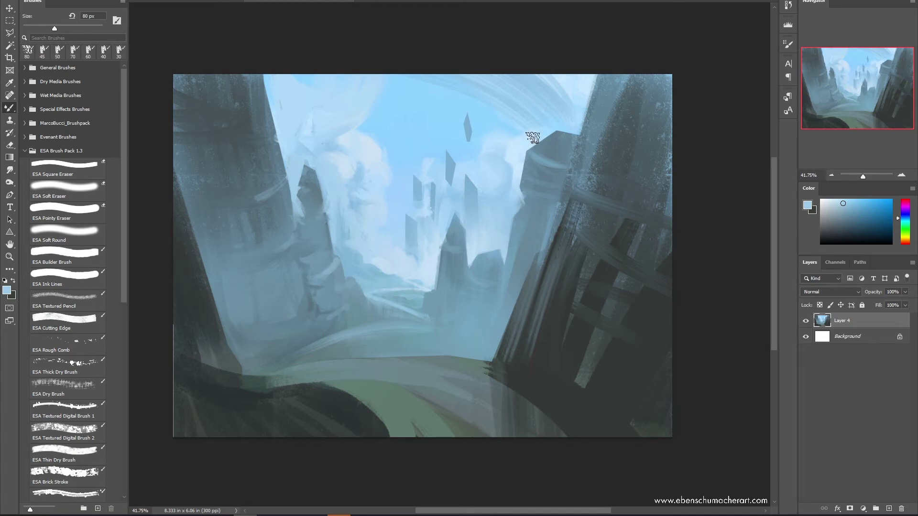
Reshape the tall flat-topped pillar with the Mixer Brush, add pale cloud along its top, and blend mist along the adjoining foreground cliff edge
{"action": "left_click", "coordinate": [547, 186], "text": "alt"}
{"action": "left_click_drag", "start_coordinate": [544, 134], "coordinate": [576, 132]}
{"action": "left_click", "coordinate": [565, 167], "text": "alt"}
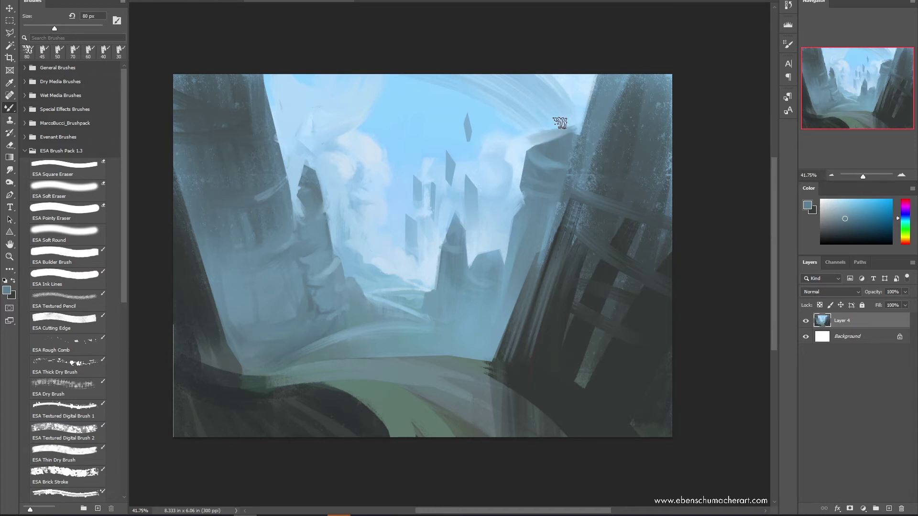
{"action": "left_click", "coordinate": [521, 171], "text": "alt"}
{"action": "left_click_drag", "start_coordinate": [526, 146], "coordinate": [580, 126]}
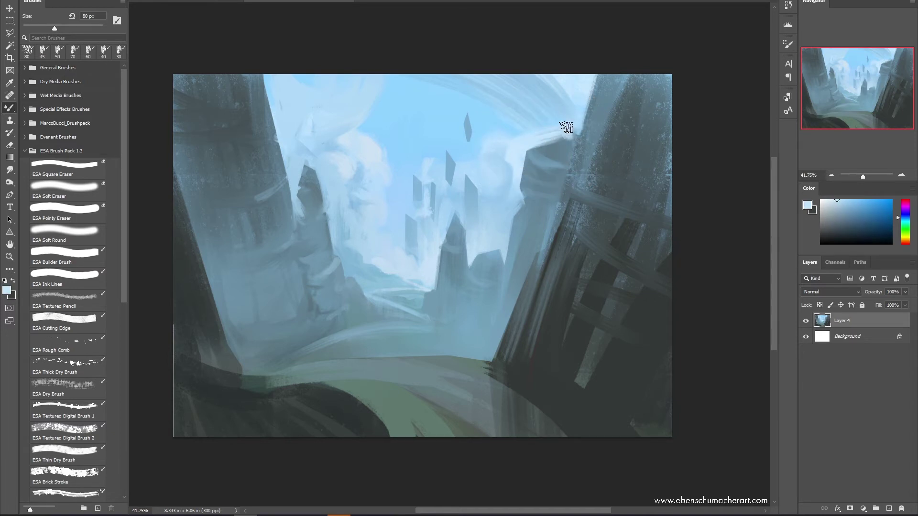
{"action": "left_click", "coordinate": [490, 334], "text": "alt"}
{"action": "mouse_move", "coordinate": [503, 313]}
{"action": "left_mouse_down"}
{"action": "mouse_move", "coordinate": [507, 329]}
{"action": "mouse_move", "coordinate": [522, 270]}
{"action": "left_mouse_up"}
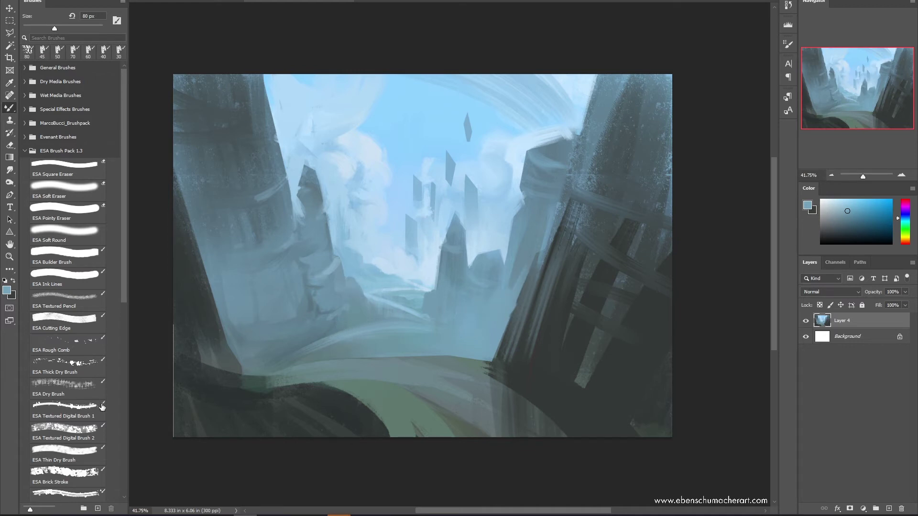
Streak light blue texture down the tall cliff behind the narrow pillar with ESA Rough Comb at 125 px, and sample a paler blue for highlights
{"action": "left_click", "coordinate": [89, 342]}
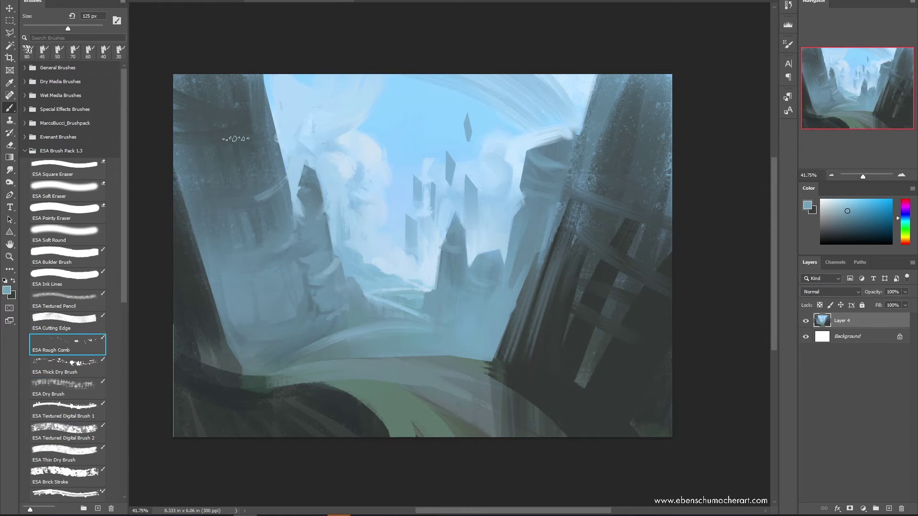
{"action": "left_click_drag", "start_coordinate": [236, 139], "coordinate": [266, 258]}
{"action": "left_click_drag", "start_coordinate": [255, 89], "coordinate": [288, 266]}
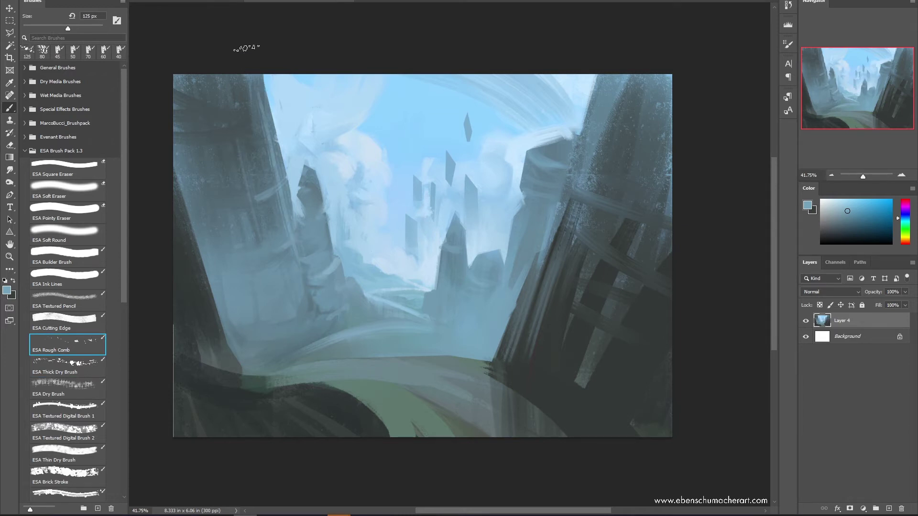
{"action": "left_click_drag", "start_coordinate": [243, 74], "coordinate": [270, 239]}
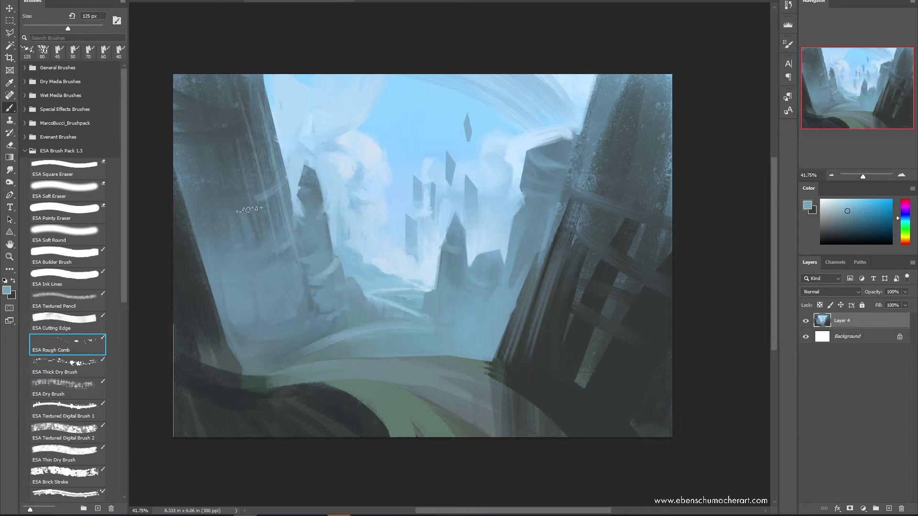
{"action": "left_click", "coordinate": [481, 220], "text": "alt"}
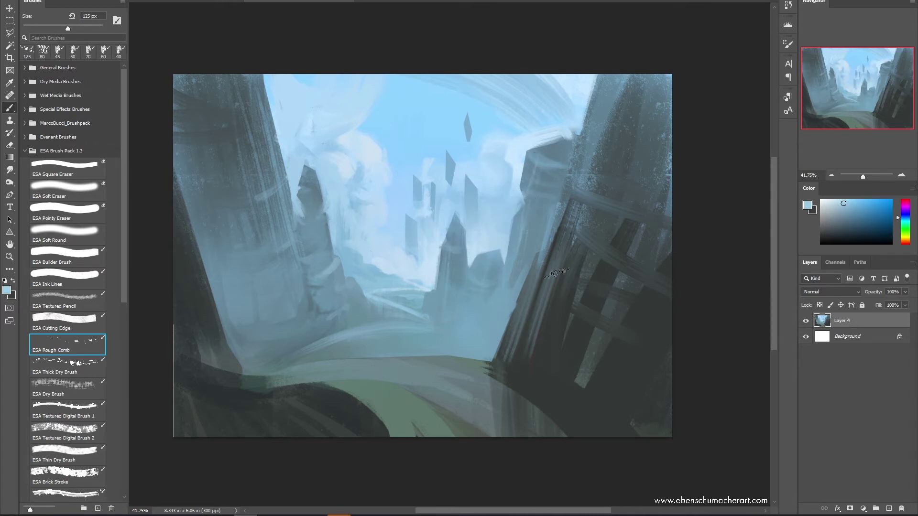
Select the misty blue-grey rock area with the Magic Wand, streak pale blue texture down the narrow pillar within it, and clear the selection
{"action": "key", "text": "w"}
{"action": "left_click", "coordinate": [334, 319]}
{"action": "key", "text": "b"}
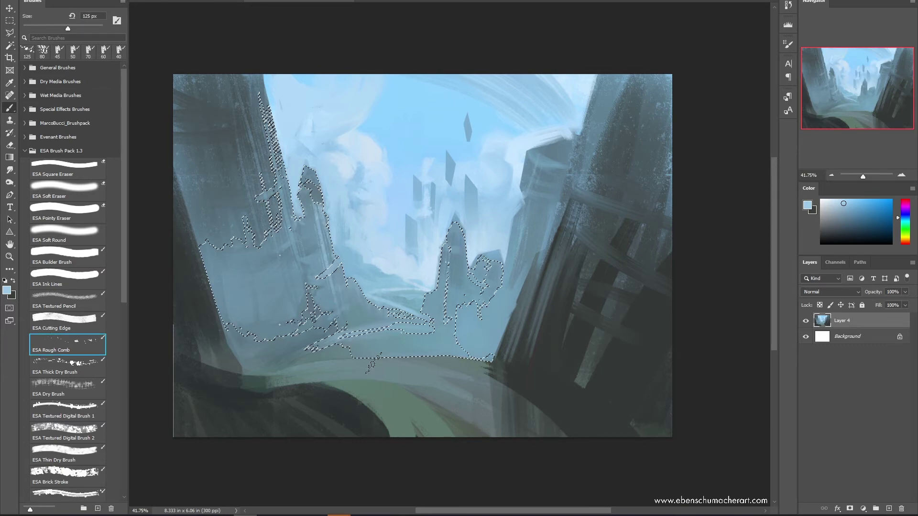
{"action": "key", "text": "ctrl+d"}
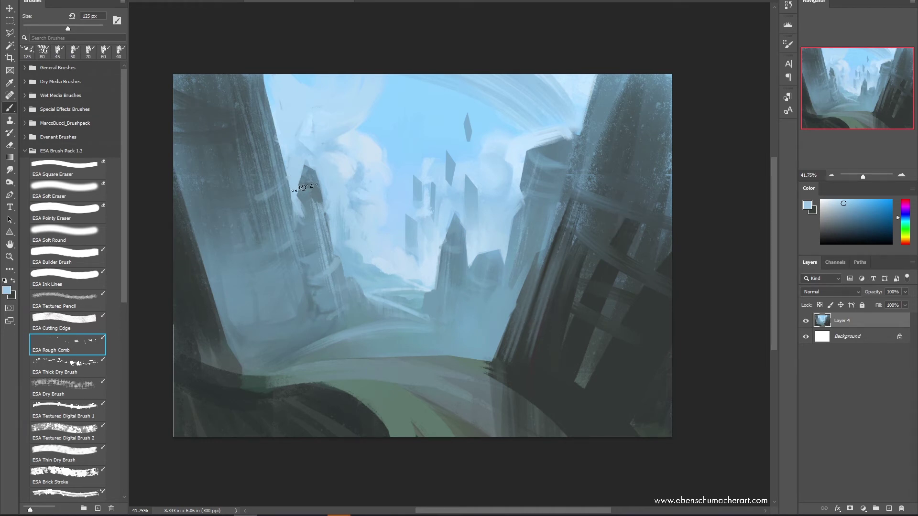
Select the narrow pillar's dark tip with the Magic Wand, brush sampled mid-blue Rough Comb texture over it, and deselect
{"action": "key", "text": "w"}
{"action": "left_click", "coordinate": [314, 190]}
{"action": "key", "text": "b"}
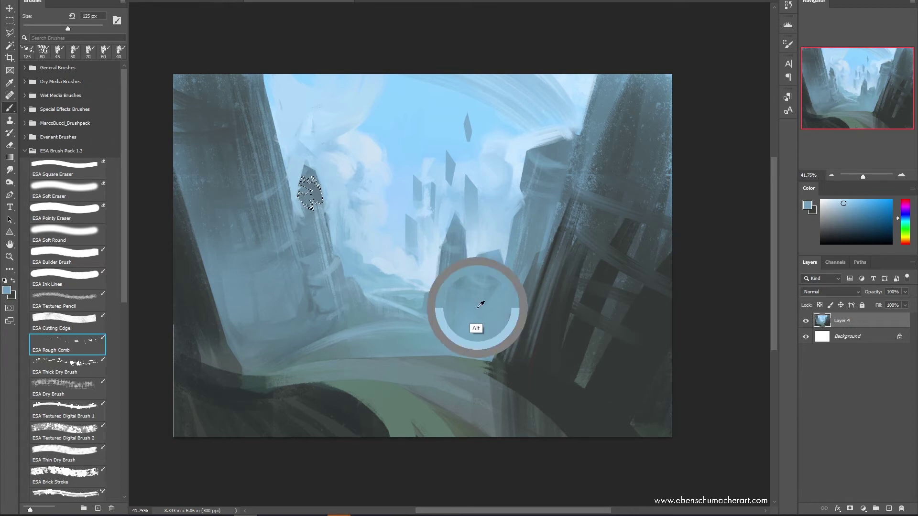
{"action": "left_click_drag", "start_coordinate": [305, 176], "coordinate": [307, 205]}
{"action": "left_click_drag", "start_coordinate": [307, 157], "coordinate": [317, 197]}
{"action": "key", "text": "ctrl+d"}
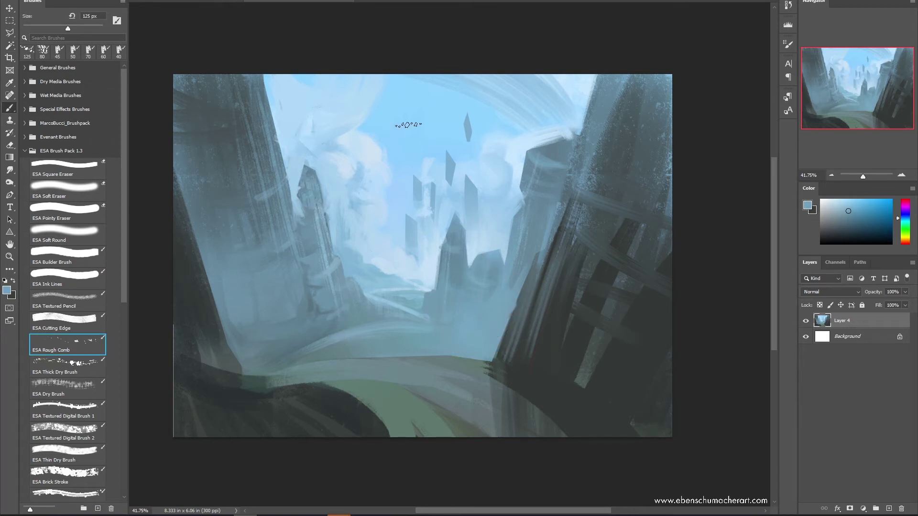
Select the dark upper part of the tall cliff behind the narrow pillar, streak vertical mid-blue Rough Comb texture down it, and deselect
{"action": "key", "text": "w"}
{"action": "left_click", "coordinate": [250, 170]}
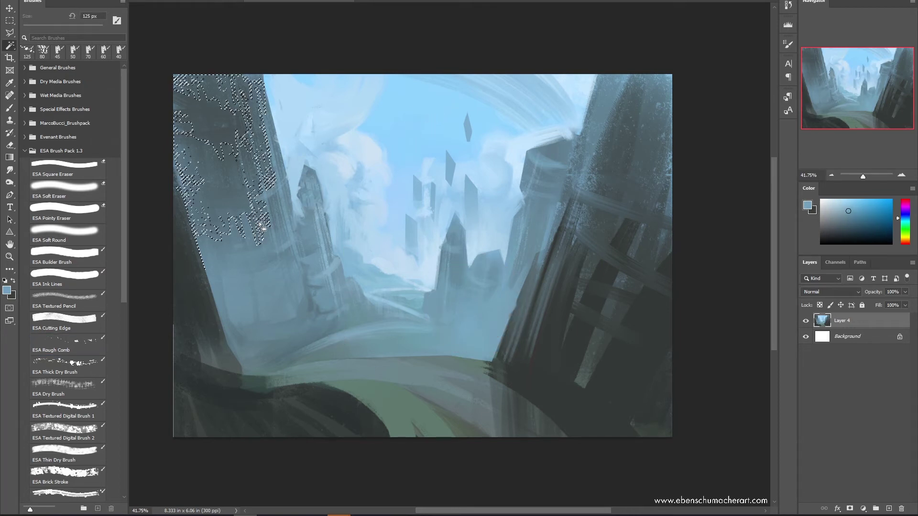
{"action": "key", "text": "b"}
{"action": "left_click_drag", "start_coordinate": [253, 81], "coordinate": [258, 177]}
{"action": "mouse_move", "coordinate": [249, 134]}
{"action": "left_mouse_down"}
{"action": "mouse_move", "coordinate": [254, 240]}
{"action": "mouse_move", "coordinate": [239, 210]}
{"action": "left_mouse_up"}
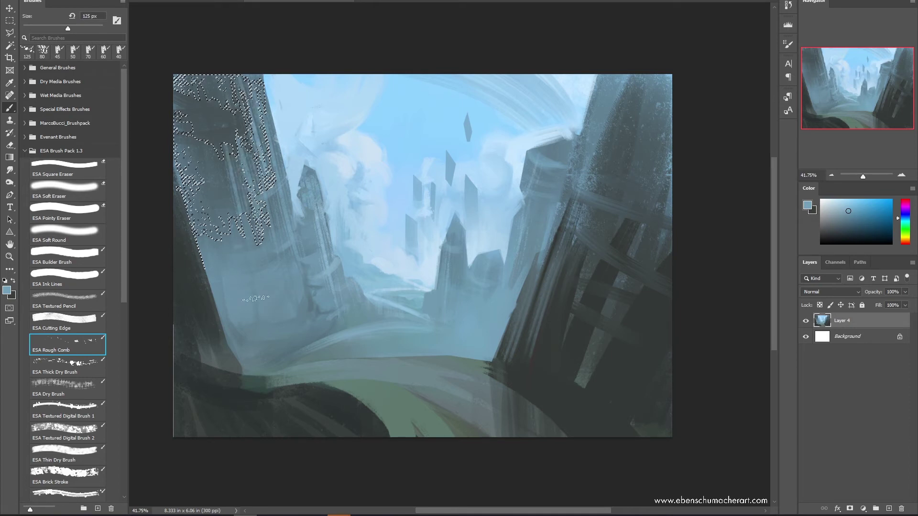
{"action": "left_click_drag", "start_coordinate": [210, 144], "coordinate": [205, 225]}
{"action": "key", "text": "ctrl+d"}
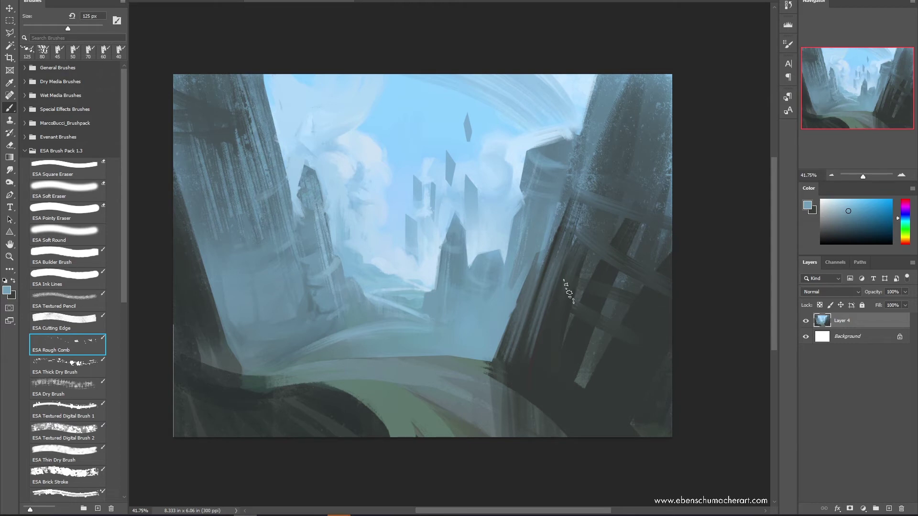
{"action": "key", "text": "l"}
{"action": "left_click_drag", "start_coordinate": [550, 157], "coordinate": [545, 156]}
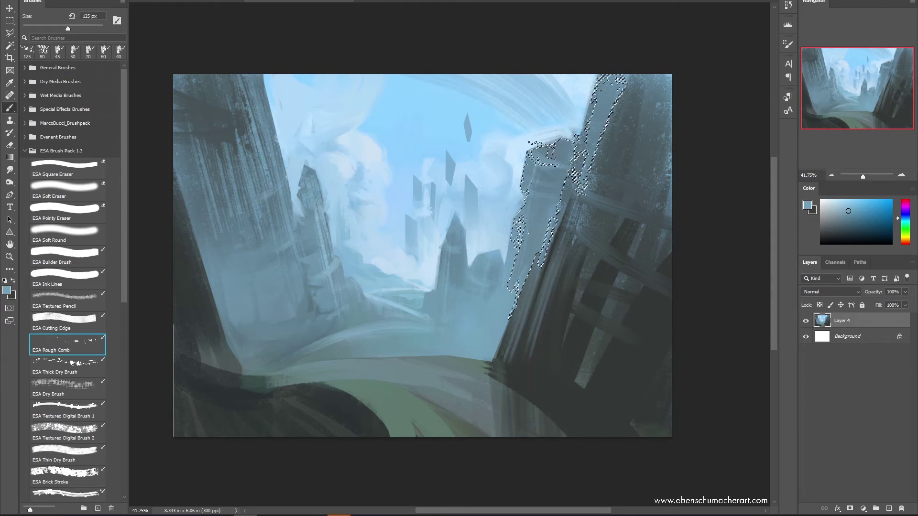
{"action": "key", "text": "ctrl"}
{"action": "key", "text": "ctrl+d"}
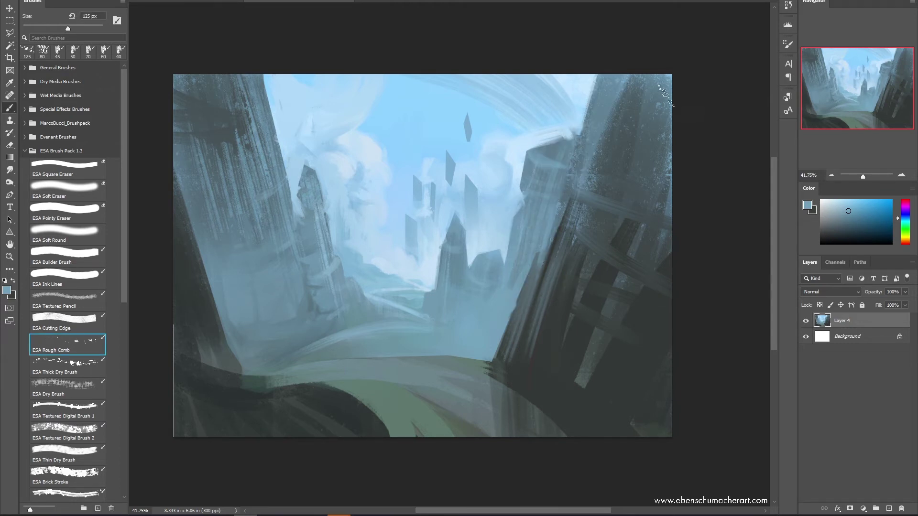
Draw dark cracks on the left cliff face and rock spire with the 30 px ESA Ink Lines brush, using colours sampled from the cliff
{"action": "left_click", "coordinate": [227, 137], "text": "alt"}
{"action": "left_click", "coordinate": [80, 272]}
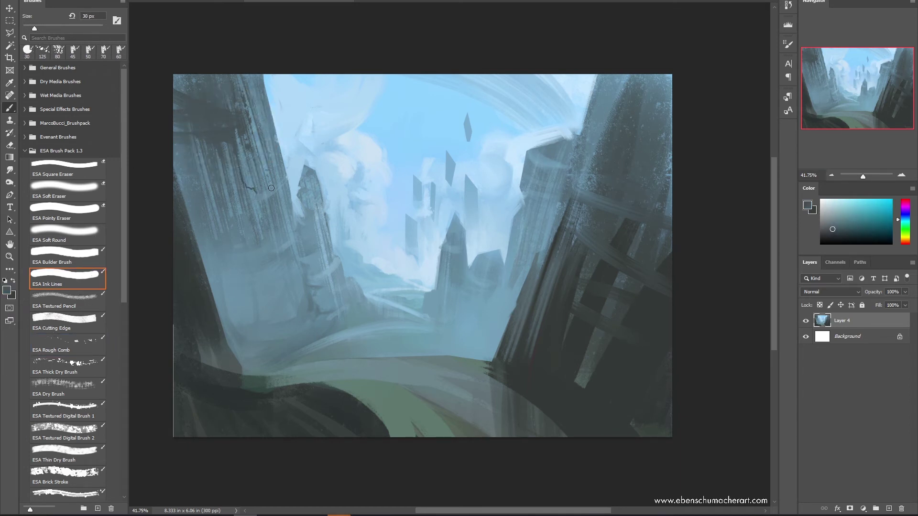
{"action": "left_click", "coordinate": [254, 140], "text": "alt"}
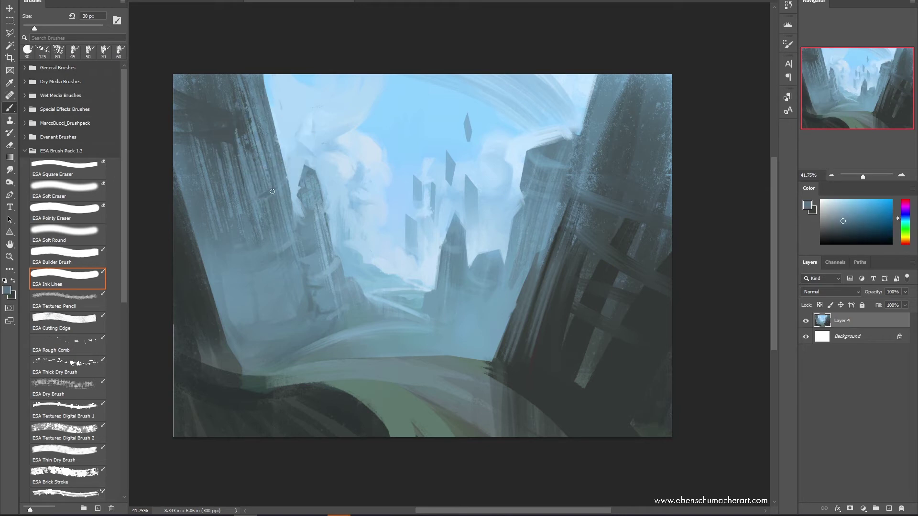
{"action": "left_click", "coordinate": [243, 126], "text": "alt"}
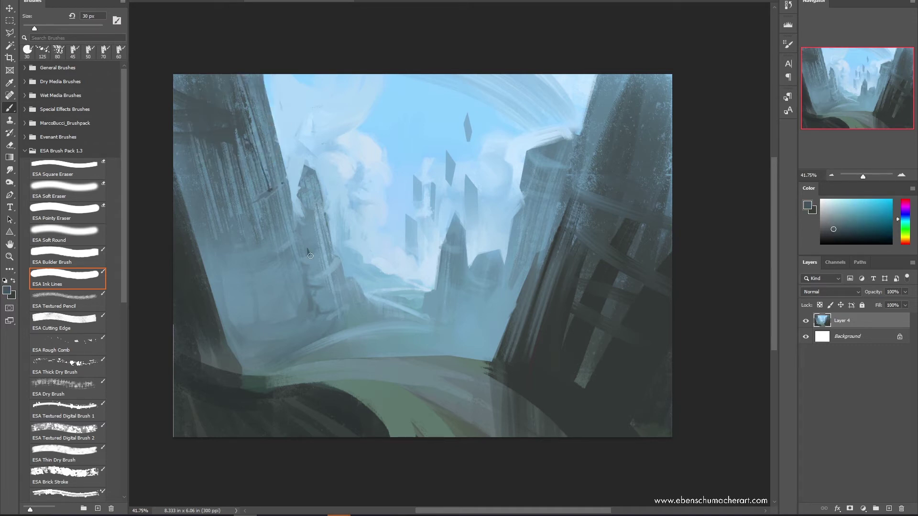
{"action": "left_click", "coordinate": [272, 201], "text": "alt"}
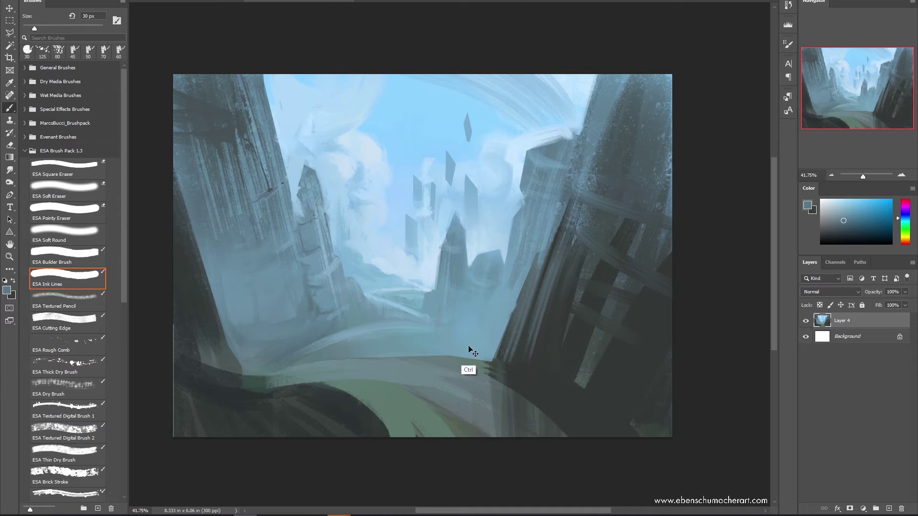
Reshape the distant floating spires and add small rock shards around them at 30 px, using sampled spire and sky blues
{"action": "left_click", "coordinate": [412, 212], "text": "alt"}
{"action": "left_click", "coordinate": [428, 227], "text": "alt"}
{"action": "mouse_move", "coordinate": [433, 250]}
{"action": "left_mouse_down"}
{"action": "mouse_move", "coordinate": [429, 298]}
{"action": "mouse_move", "coordinate": [430, 226]}
{"action": "left_mouse_up"}
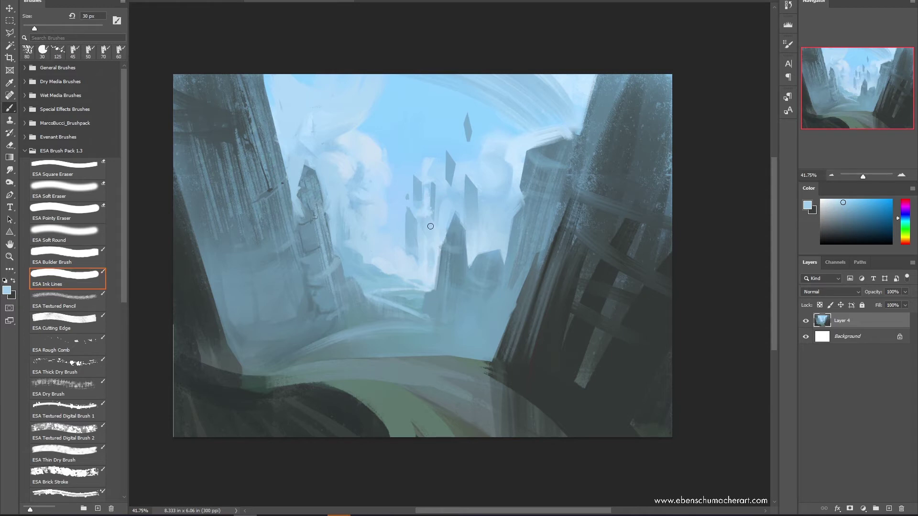
{"action": "left_click", "coordinate": [433, 198], "text": "alt"}
{"action": "left_click", "coordinate": [452, 169], "text": "alt"}
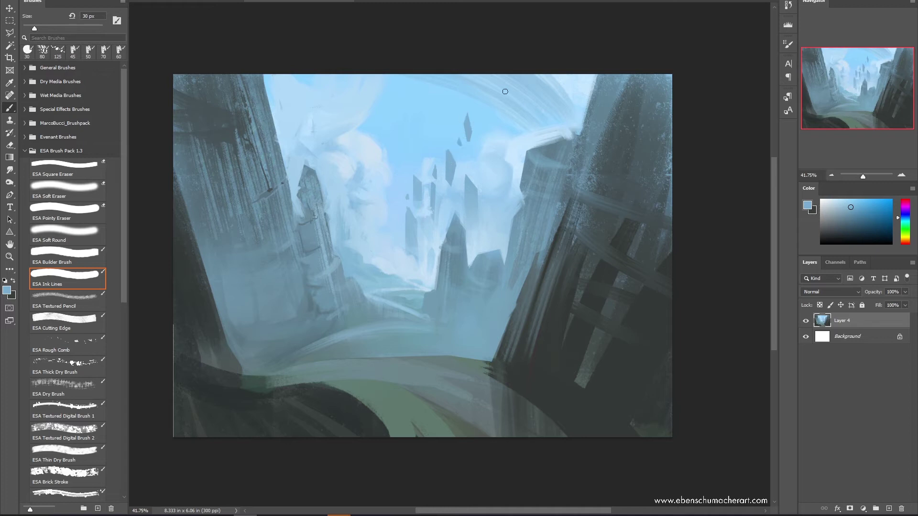
Blend the lower part of the right floating spire into the clouds with the 80 px Mixer Brush, using sampled blues
{"action": "left_click", "coordinate": [467, 179], "text": "alt"}
{"action": "key", "text": "shift+b"}
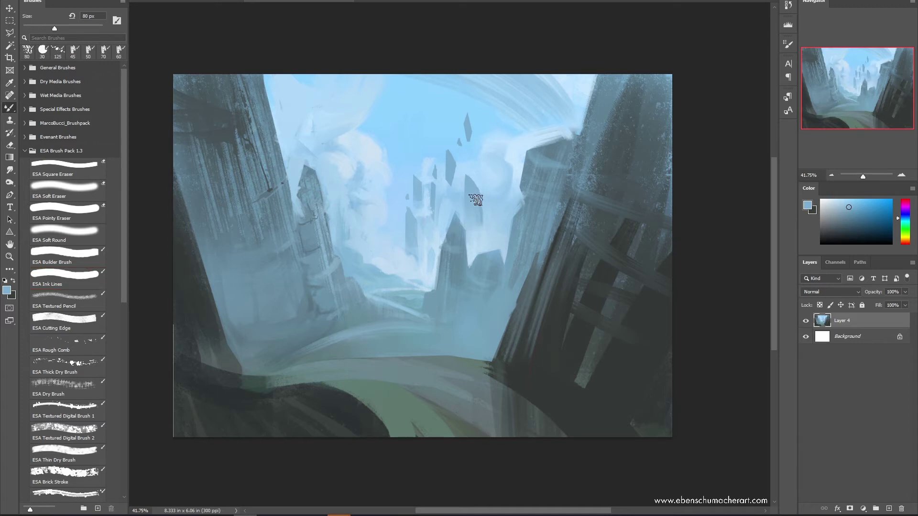
{"action": "mouse_move", "coordinate": [476, 200]}
{"action": "left_mouse_down"}
{"action": "mouse_move", "coordinate": [484, 229]}
{"action": "mouse_move", "coordinate": [477, 244]}
{"action": "left_mouse_up"}
{"action": "left_click", "coordinate": [496, 226], "text": "alt"}
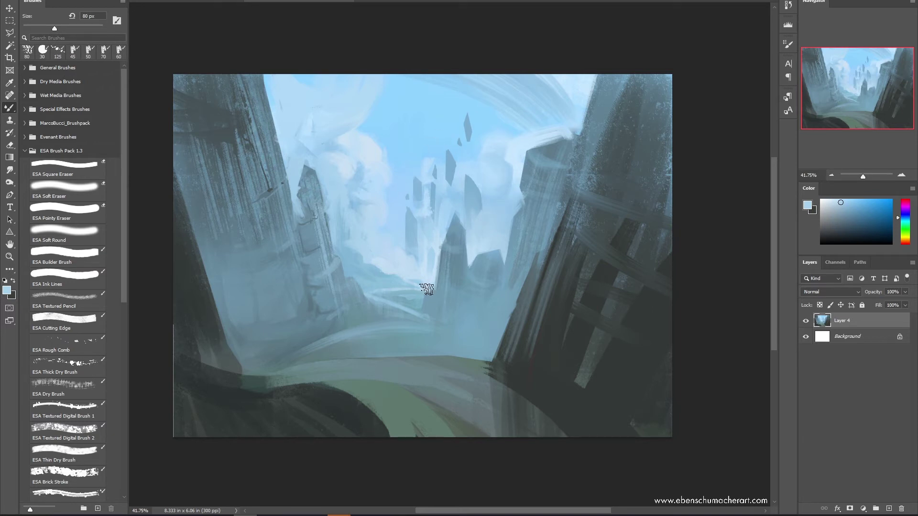
Brighten and blend the white clouds at the foot of the distant spires with the 80 px Mixer Brush
{"action": "left_click", "coordinate": [407, 286], "text": "alt"}
{"action": "mouse_move", "coordinate": [409, 267]}
{"action": "left_mouse_down"}
{"action": "mouse_move", "coordinate": [429, 239]}
{"action": "mouse_move", "coordinate": [418, 265]}
{"action": "left_mouse_up"}
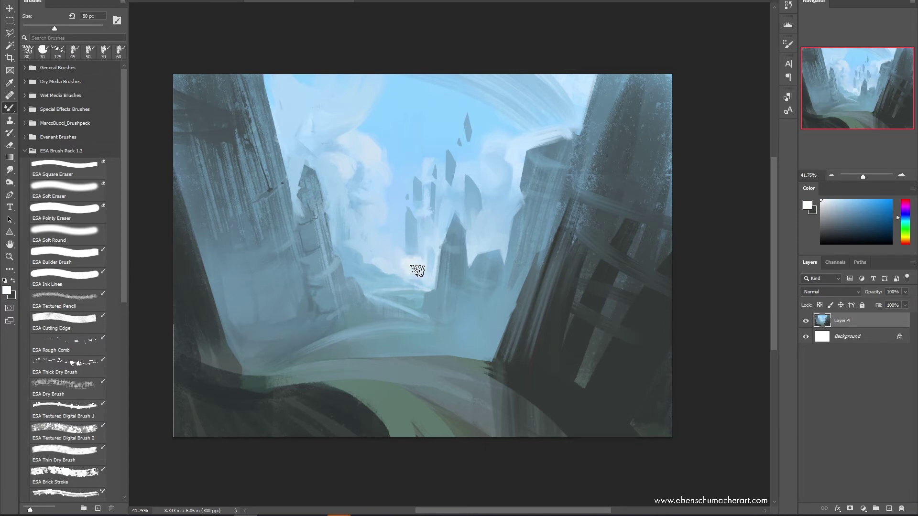
{"action": "left_click", "coordinate": [510, 273], "text": "ctrl"}
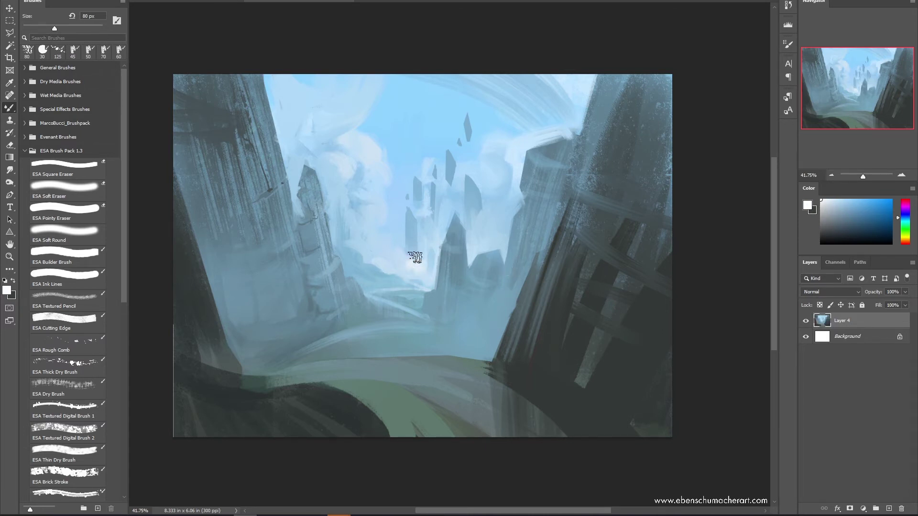
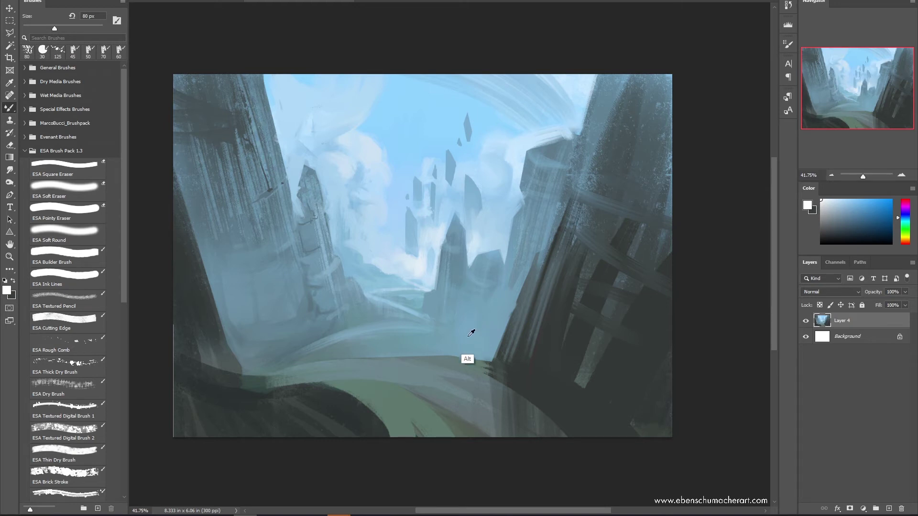
Sample the sky blue and soften the mist around the distant spires with the Mixer Brush, ranging from 200 px to 100 px
{"action": "left_click", "coordinate": [410, 170], "text": "alt"}
{"action": "key", "text": "bracketright"}
{"action": "key", "text": "bracketright"}
{"action": "key", "text": "bracketright"}
{"action": "key", "text": "bracketright"}
{"action": "key", "text": "bracketright"}
{"action": "key", "text": "bracketright"}
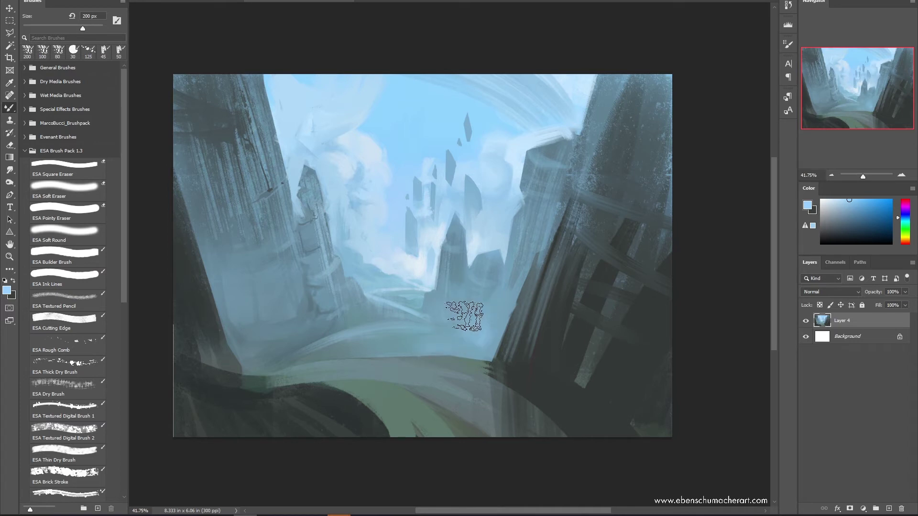
{"action": "key", "text": "bracketleft"}
{"action": "key", "text": "bracketleft"}
{"action": "key", "text": "bracketleft"}
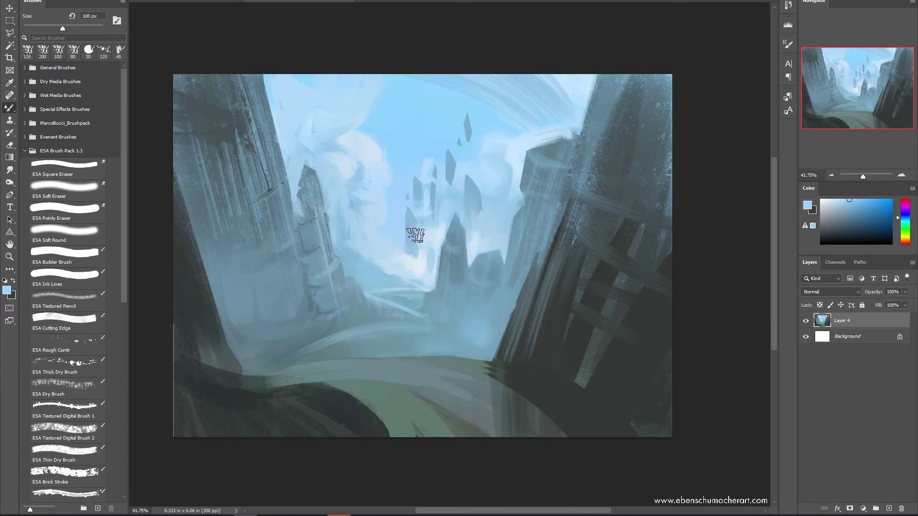
Fade the bodies and lower edges of the floating spires into the haze with smaller Mixer Brush sizes down to 45 px
{"action": "key", "text": "bracketleft"}
{"action": "key", "text": "bracketleft"}
{"action": "key", "text": "bracketleft"}
{"action": "key", "text": "bracketleft"}
{"action": "key", "text": "bracketleft"}
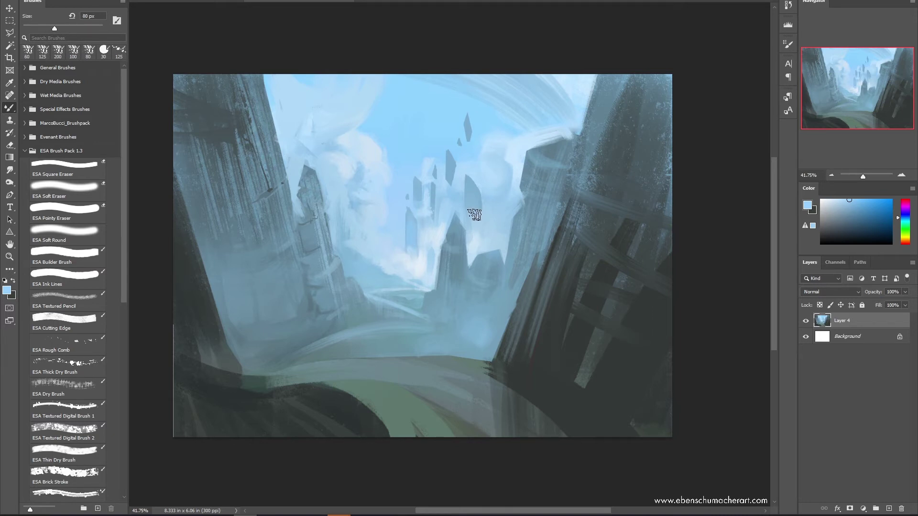
{"action": "key", "text": "bracketright"}
{"action": "key", "text": "bracketright"}
{"action": "key", "text": "bracketleft"}
{"action": "key", "text": "bracketleft"}
{"action": "key", "text": "bracketleft"}
{"action": "key", "text": "bracketleft"}
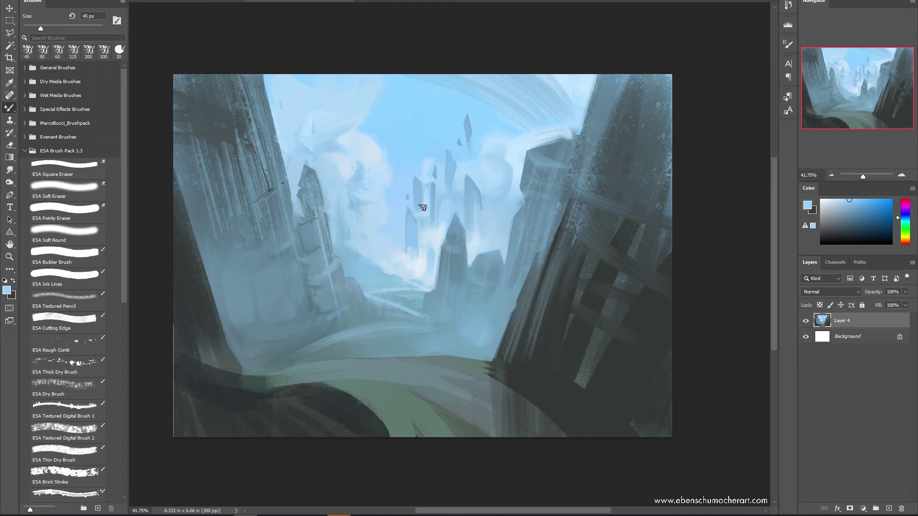
Sample the left cliff's blue-grey and blend its textured face with the Mixer Brush enlarged to 150 px
{"action": "key", "text": "bracketright"}
{"action": "key", "text": "bracketright"}
{"action": "left_click", "coordinate": [234, 118], "text": "alt"}
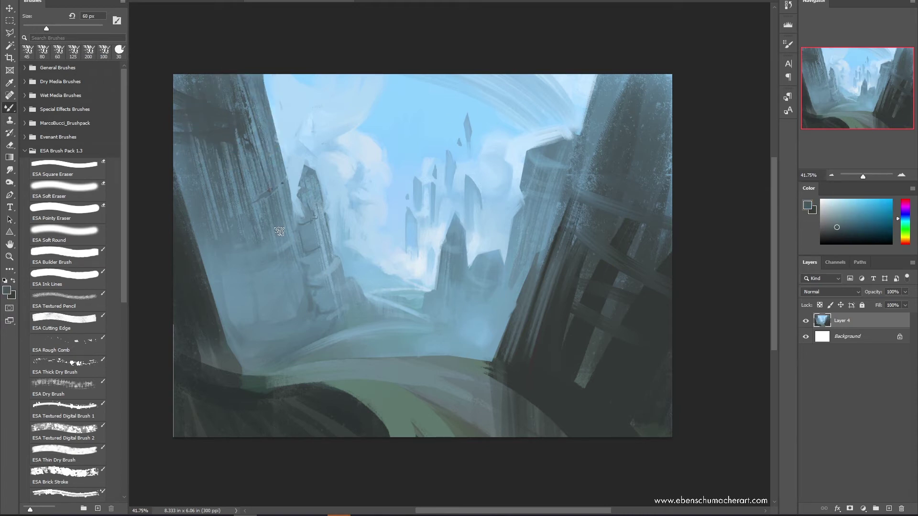
{"action": "key", "text": "bracketright"}
{"action": "key", "text": "bracketright"}
{"action": "key", "text": "bracketright"}
{"action": "key", "text": "bracketright"}
{"action": "key", "text": "bracketright"}
{"action": "key", "text": "bracketright"}
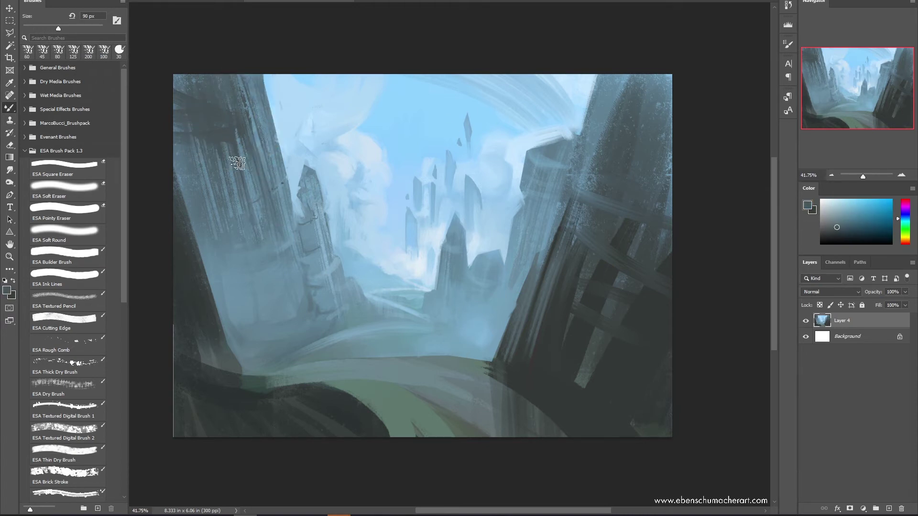
{"action": "mouse_move", "coordinate": [217, 147]}
{"action": "left_mouse_down"}
{"action": "mouse_move", "coordinate": [224, 65]}
{"action": "mouse_move", "coordinate": [259, 180]}
{"action": "mouse_move", "coordinate": [251, 113]}
{"action": "left_mouse_up"}
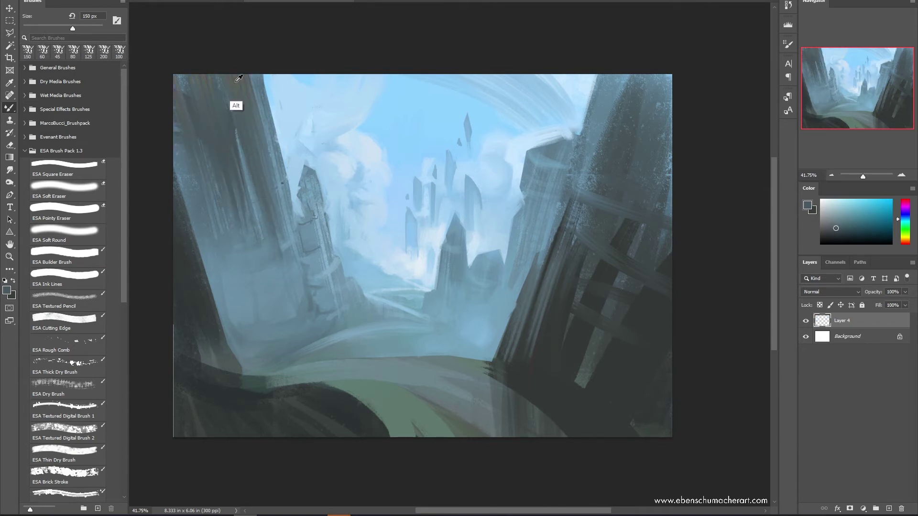
Streak the left cliff wall down into the mist at 150 px, using grey-green and blue-grey sampled from the cliff
{"action": "left_click", "coordinate": [236, 83], "text": "alt"}
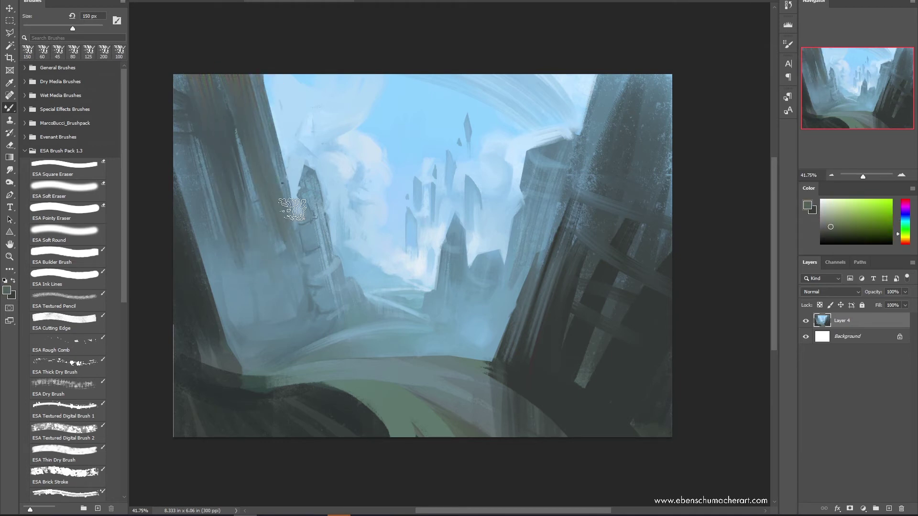
{"action": "left_click", "coordinate": [287, 243], "text": "alt"}
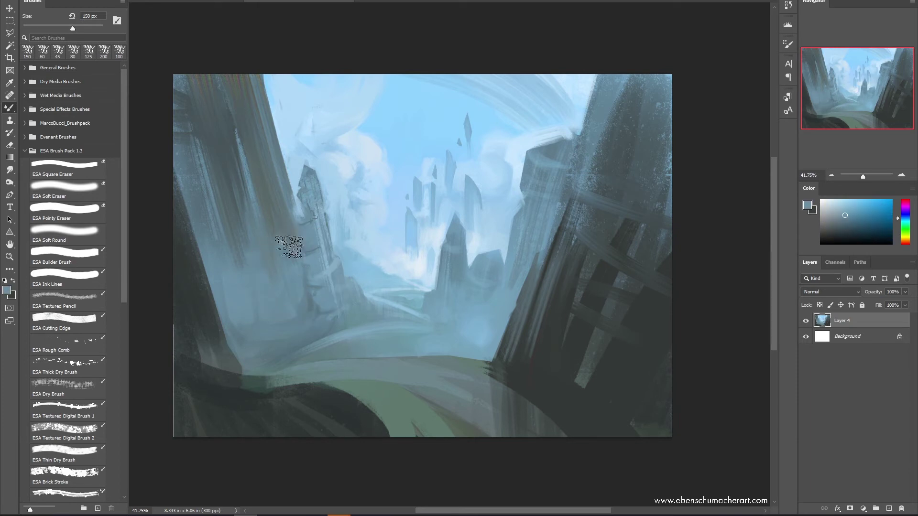
{"action": "mouse_move", "coordinate": [265, 139]}
{"action": "left_mouse_down"}
{"action": "mouse_move", "coordinate": [260, 222]}
{"action": "mouse_move", "coordinate": [229, 232]}
{"action": "mouse_move", "coordinate": [240, 218]}
{"action": "mouse_move", "coordinate": [233, 200]}
{"action": "mouse_move", "coordinate": [251, 192]}
{"action": "left_mouse_up"}
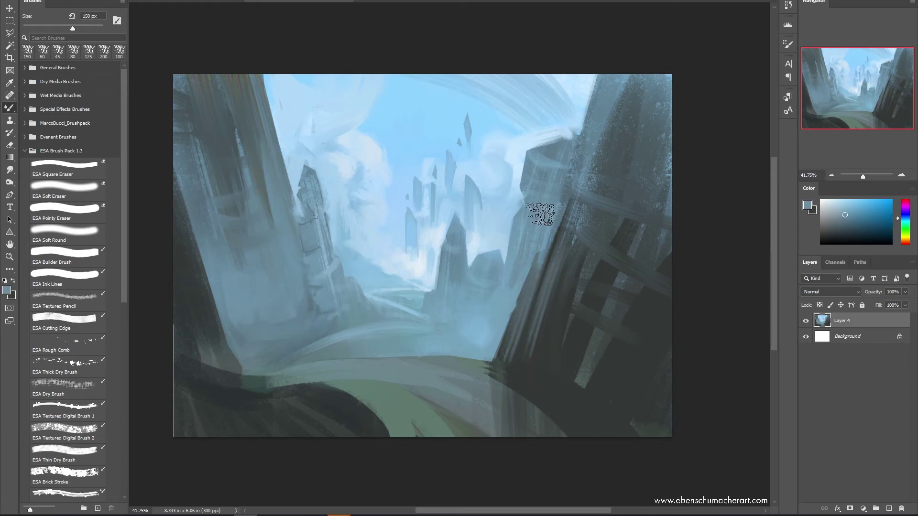
Choose a neutral grey and blend it over the mid-distance right cliff and the left rock spire at 150 px
{"action": "left_click", "coordinate": [821, 226]}
{"action": "mouse_move", "coordinate": [553, 216]}
{"action": "left_mouse_down"}
{"action": "mouse_move", "coordinate": [541, 167]}
{"action": "mouse_move", "coordinate": [541, 180]}
{"action": "mouse_move", "coordinate": [550, 172]}
{"action": "mouse_move", "coordinate": [553, 192]}
{"action": "mouse_move", "coordinate": [537, 170]}
{"action": "left_mouse_up"}
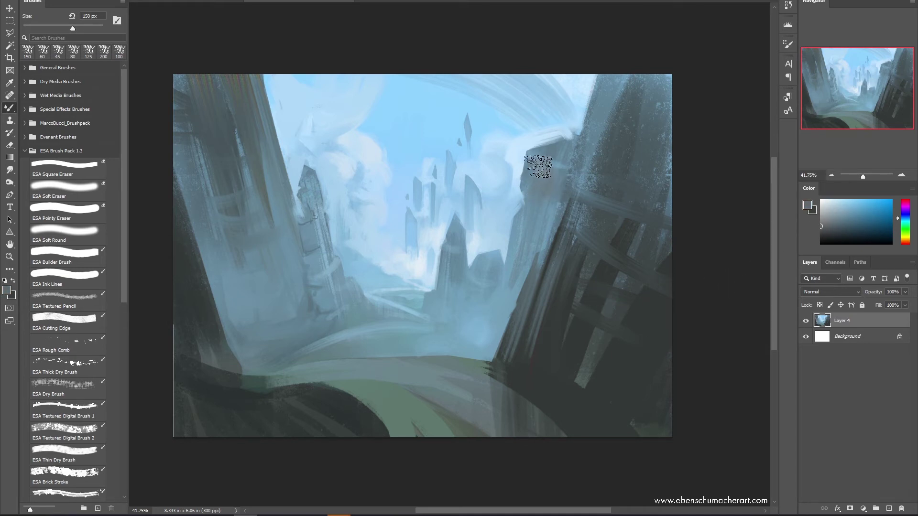
{"action": "mouse_move", "coordinate": [528, 236]}
{"action": "left_mouse_down"}
{"action": "mouse_move", "coordinate": [501, 291]}
{"action": "mouse_move", "coordinate": [477, 293]}
{"action": "mouse_move", "coordinate": [488, 327]}
{"action": "mouse_move", "coordinate": [529, 237]}
{"action": "mouse_move", "coordinate": [493, 301]}
{"action": "mouse_move", "coordinate": [501, 283]}
{"action": "mouse_move", "coordinate": [497, 311]}
{"action": "mouse_move", "coordinate": [522, 212]}
{"action": "mouse_move", "coordinate": [523, 256]}
{"action": "left_mouse_up"}
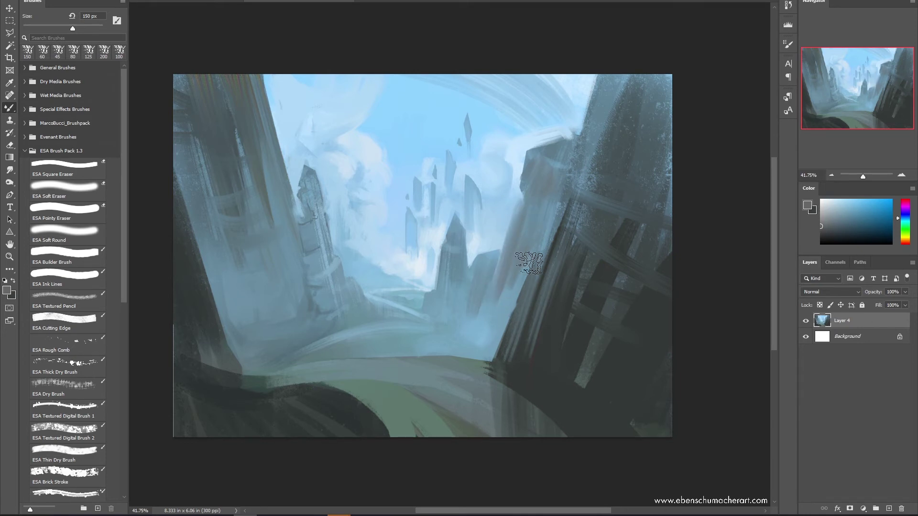
{"action": "mouse_move", "coordinate": [314, 263]}
{"action": "left_mouse_down"}
{"action": "mouse_move", "coordinate": [322, 281]}
{"action": "mouse_move", "coordinate": [316, 186]}
{"action": "mouse_move", "coordinate": [336, 323]}
{"action": "mouse_move", "coordinate": [328, 289]}
{"action": "left_mouse_up"}
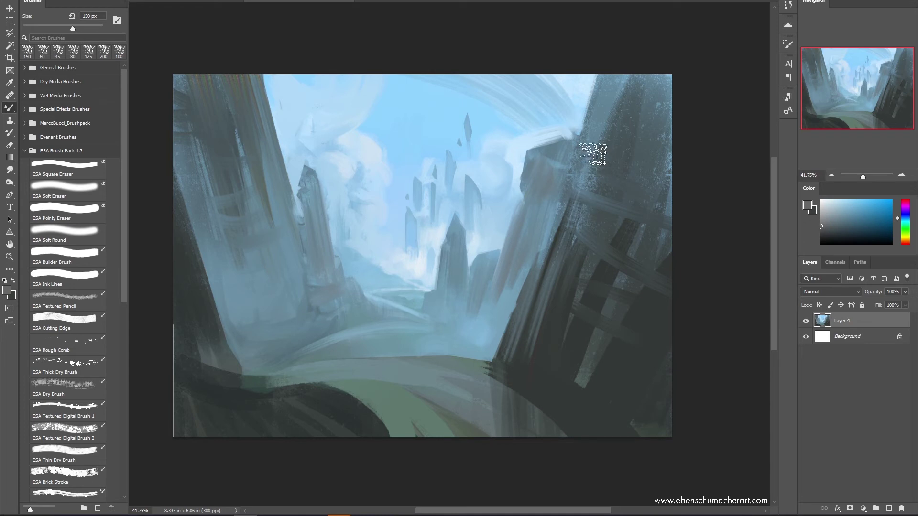
Blend the edge and dark face of the right foreground cliff with long 150 px strokes, using dark tones sampled from the cliff
{"action": "left_click_drag", "start_coordinate": [574, 186], "coordinate": [516, 354]}
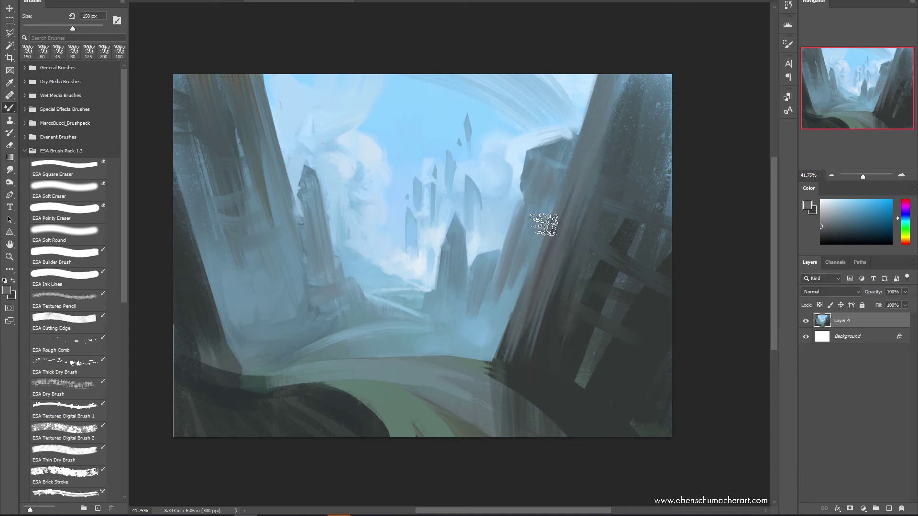
{"action": "left_click", "coordinate": [569, 296], "text": "alt"}
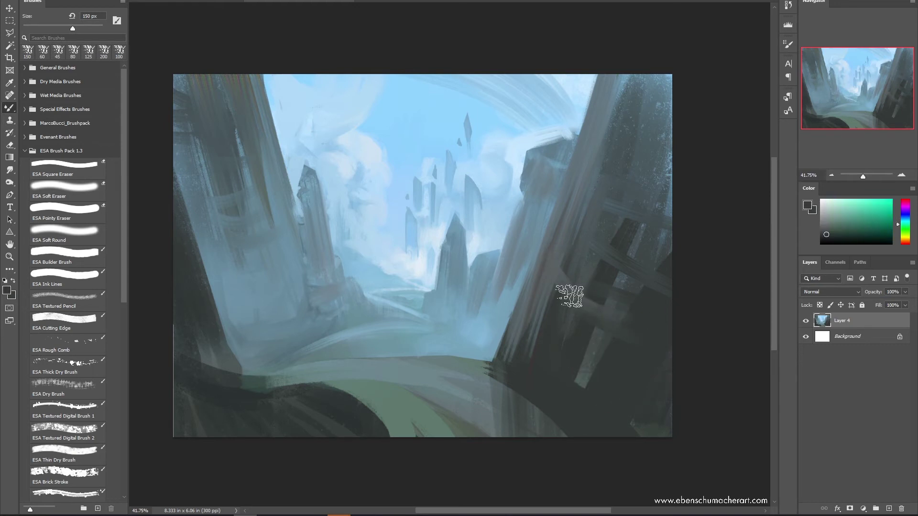
{"action": "left_click", "coordinate": [606, 272], "text": "alt"}
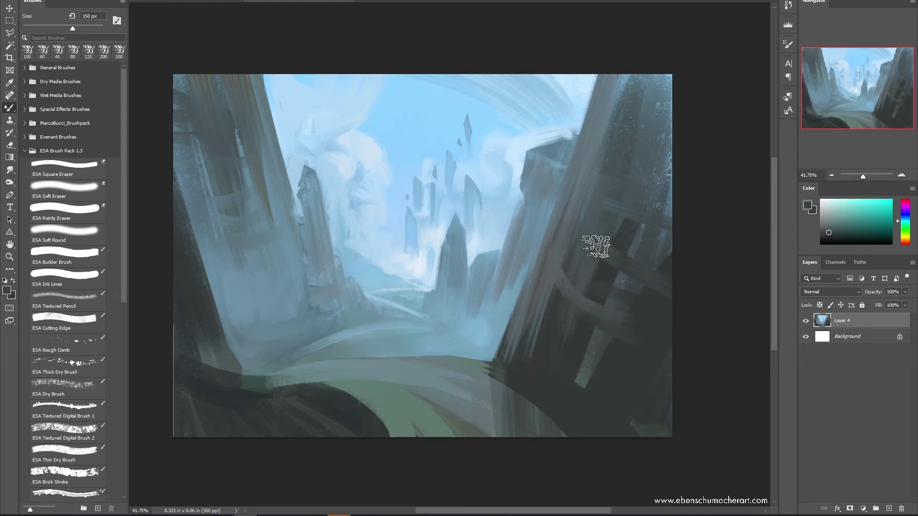
Draw dark structural lines across the right foreground cliff with the ESA Ink Lines brush, enlarging it from 30 px to 50 px
{"action": "key", "text": "bracketleft"}
{"action": "key", "text": "bracketleft"}
{"action": "key", "text": "bracketleft"}
{"action": "key", "text": "bracketleft"}
{"action": "key", "text": "bracketleft"}
{"action": "key", "text": "bracketleft"}
{"action": "key", "text": "bracketleft"}
{"action": "key", "text": "shift+b"}
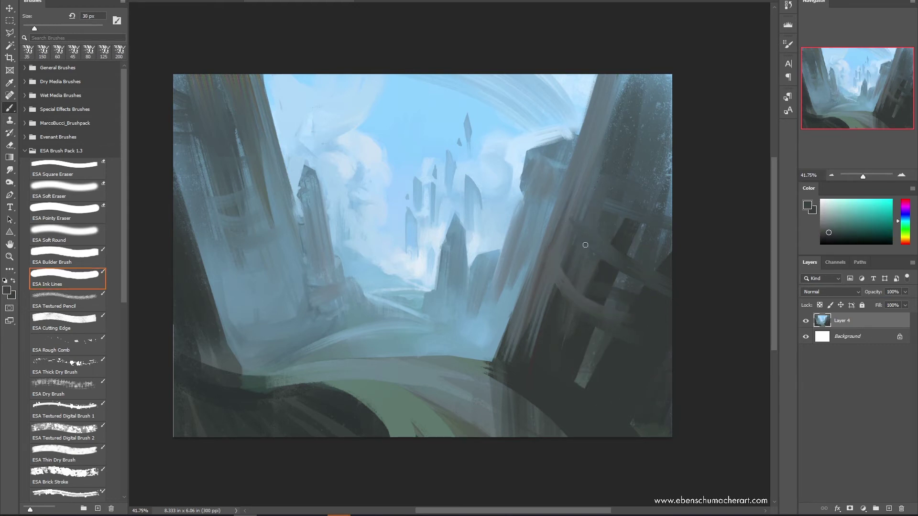
{"action": "mouse_move", "coordinate": [566, 222]}
{"action": "left_mouse_down"}
{"action": "mouse_move", "coordinate": [623, 271]}
{"action": "mouse_move", "coordinate": [570, 227]}
{"action": "mouse_move", "coordinate": [617, 256]}
{"action": "mouse_move", "coordinate": [602, 255]}
{"action": "mouse_move", "coordinate": [576, 210]}
{"action": "left_mouse_up"}
{"action": "key", "text": "bracketright"}
{"action": "key", "text": "bracketright"}
{"action": "key", "text": "bracketright"}
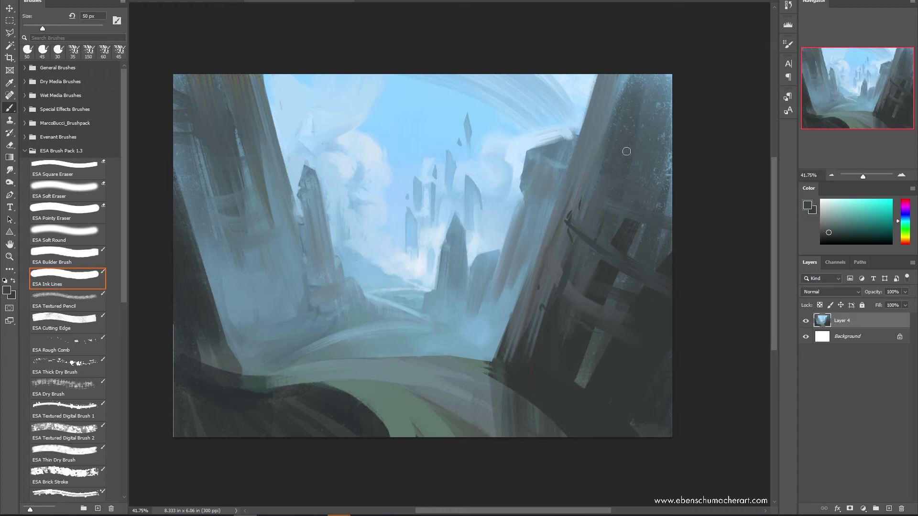
{"action": "left_click_drag", "start_coordinate": [643, 94], "coordinate": [605, 211]}
{"action": "left_click_drag", "start_coordinate": [622, 146], "coordinate": [673, 160]}
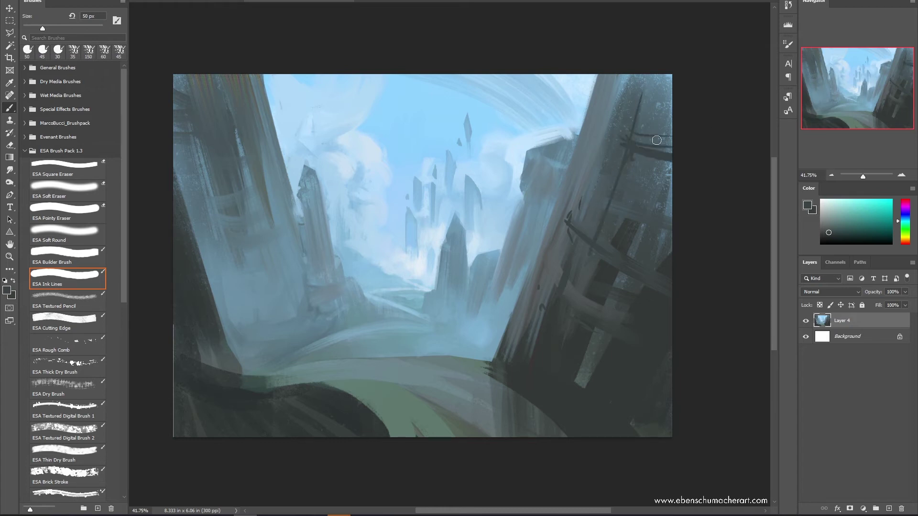
Smooth the speckled texture and new lines on the right foreground cliff with the Mixer Brush enlarged to 175 px
{"action": "key", "text": "shift+b"}
{"action": "left_click_drag", "start_coordinate": [650, 74], "coordinate": [645, 88]}
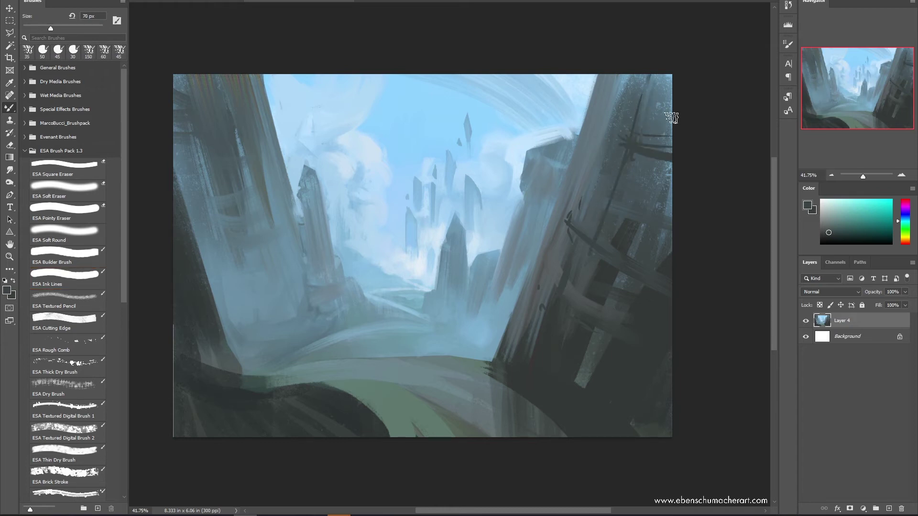
{"action": "key", "text": "bracketright"}
{"action": "key", "text": "bracketright"}
{"action": "key", "text": "bracketright"}
{"action": "key", "text": "bracketright"}
{"action": "key", "text": "bracketright"}
{"action": "key", "text": "bracketright"}
{"action": "mouse_move", "coordinate": [701, 42]}
{"action": "left_mouse_down"}
{"action": "mouse_move", "coordinate": [670, 58]}
{"action": "mouse_move", "coordinate": [651, 114]}
{"action": "mouse_move", "coordinate": [628, 125]}
{"action": "mouse_move", "coordinate": [597, 209]}
{"action": "mouse_move", "coordinate": [601, 146]}
{"action": "mouse_move", "coordinate": [599, 178]}
{"action": "left_mouse_up"}
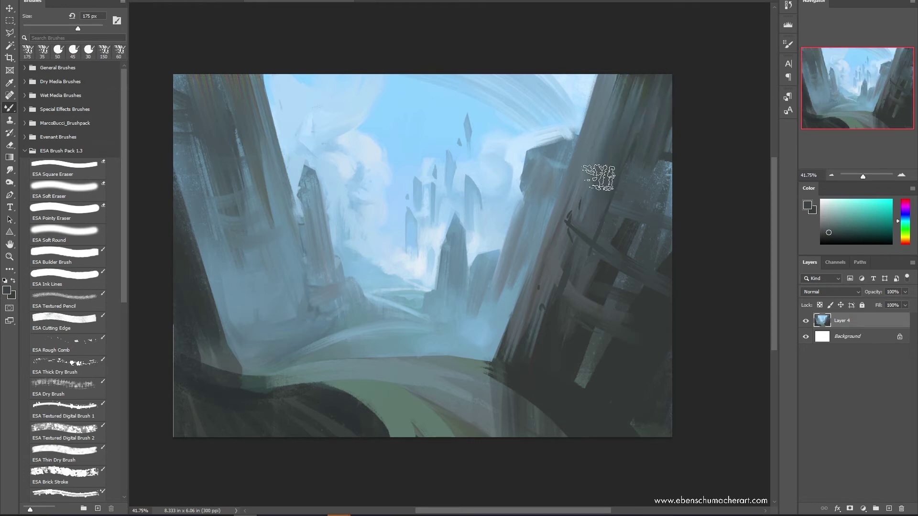
{"action": "mouse_move", "coordinate": [680, 37]}
{"action": "left_mouse_down"}
{"action": "mouse_move", "coordinate": [696, 90]}
{"action": "mouse_move", "coordinate": [691, 169]}
{"action": "mouse_move", "coordinate": [682, 155]}
{"action": "mouse_move", "coordinate": [627, 339]}
{"action": "mouse_move", "coordinate": [619, 318]}
{"action": "mouse_move", "coordinate": [572, 288]}
{"action": "mouse_move", "coordinate": [638, 333]}
{"action": "mouse_move", "coordinate": [581, 278]}
{"action": "mouse_move", "coordinate": [637, 294]}
{"action": "mouse_move", "coordinate": [620, 290]}
{"action": "mouse_move", "coordinate": [657, 362]}
{"action": "left_mouse_up"}
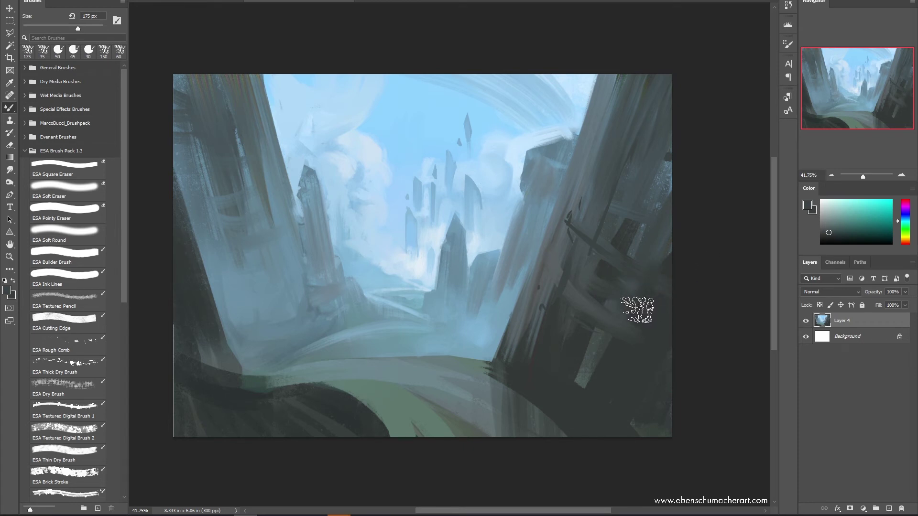
Paint a thin light-blue highlight along the crest of the foreground path with the ESA Ink Lines brush at 30 px
{"action": "left_click", "coordinate": [67, 278]}
{"action": "left_click", "coordinate": [433, 375], "text": "alt"}
{"action": "left_click", "coordinate": [466, 342], "text": "alt"}
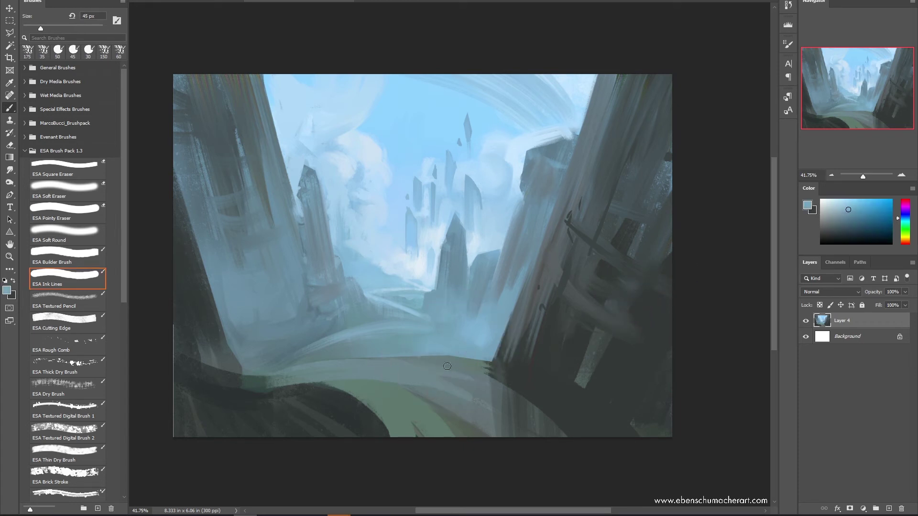
{"action": "left_click_drag", "start_coordinate": [288, 362], "coordinate": [447, 372]}
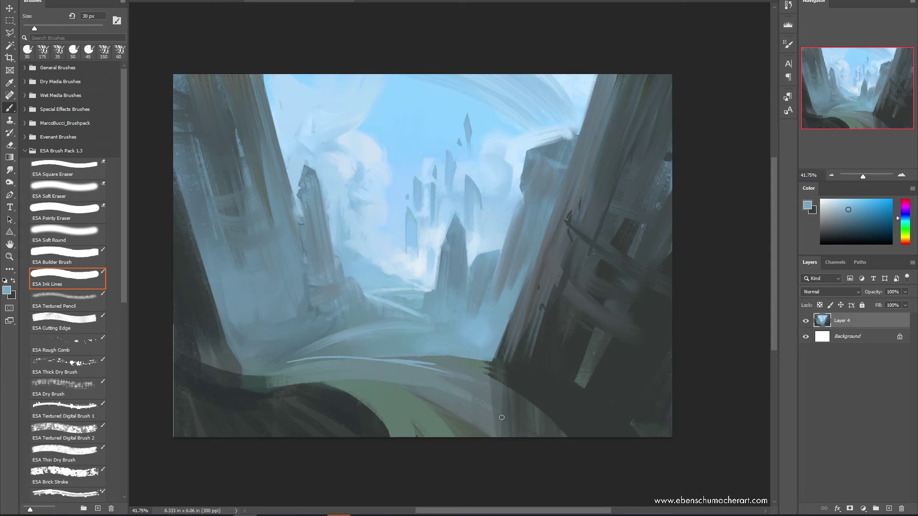
Paint light-blue streaks curving down the foreground path with the ESA Rough Comb brush at 125 px, redoing unsatisfactory strokes
{"action": "left_click", "coordinate": [64, 344]}
{"action": "left_click_drag", "start_coordinate": [294, 367], "coordinate": [454, 378]}
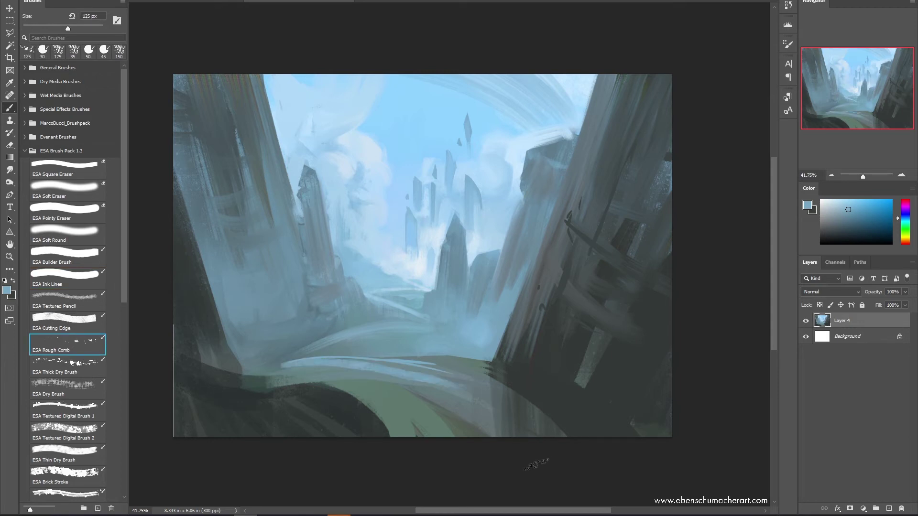
{"action": "key", "text": "ctrl+z"}
{"action": "left_click_drag", "start_coordinate": [396, 362], "coordinate": [464, 382]}
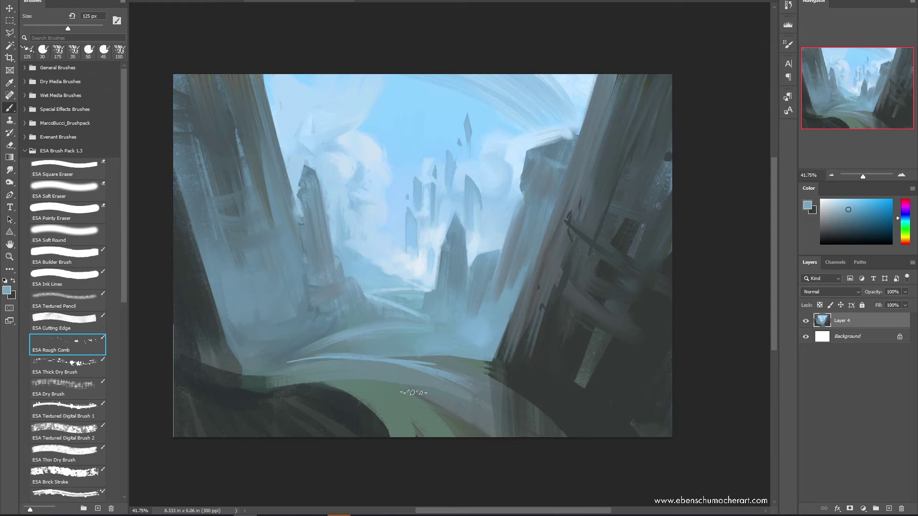
{"action": "left_click_drag", "start_coordinate": [363, 364], "coordinate": [447, 407]}
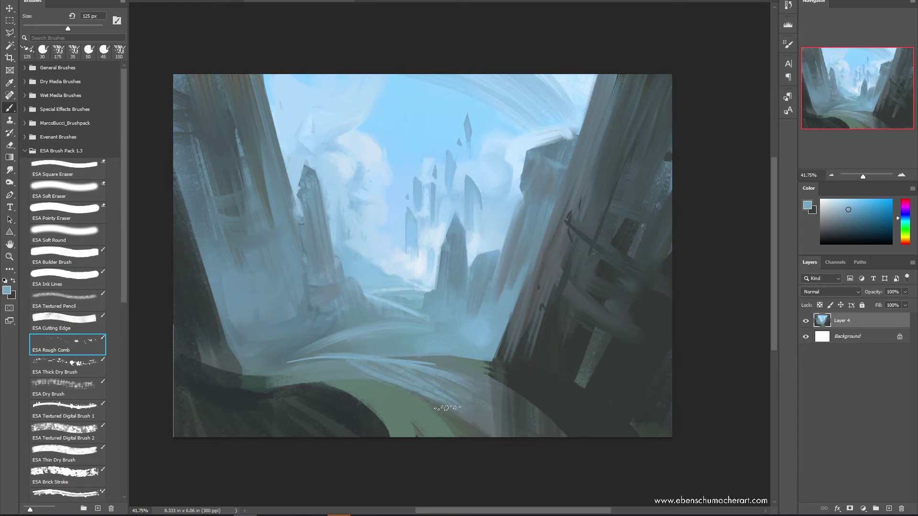
{"action": "key", "text": "ctrl+z"}
{"action": "left_click_drag", "start_coordinate": [364, 365], "coordinate": [458, 413]}
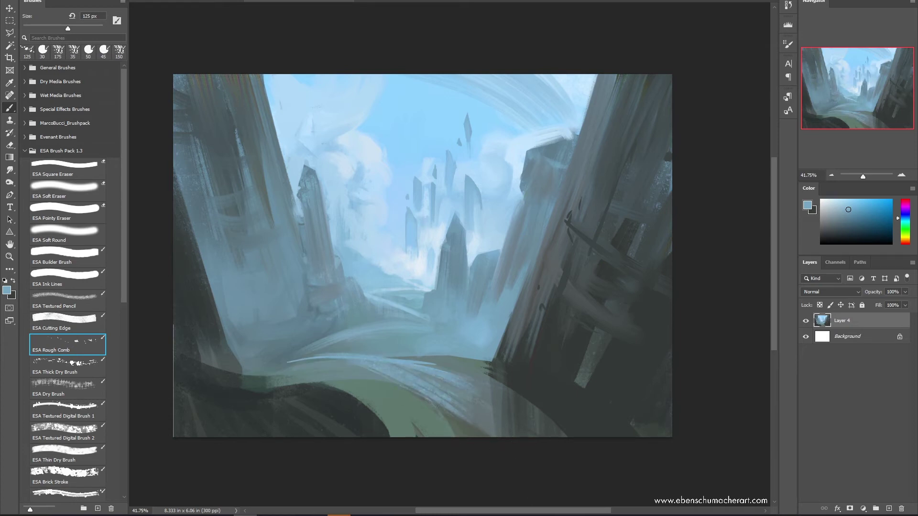
{"action": "left_click_drag", "start_coordinate": [392, 379], "coordinate": [456, 424]}
Add grey-blue and dark streaks along both sides of the foreground path using colours sampled from the painting
{"action": "left_click", "coordinate": [492, 414], "text": "alt"}
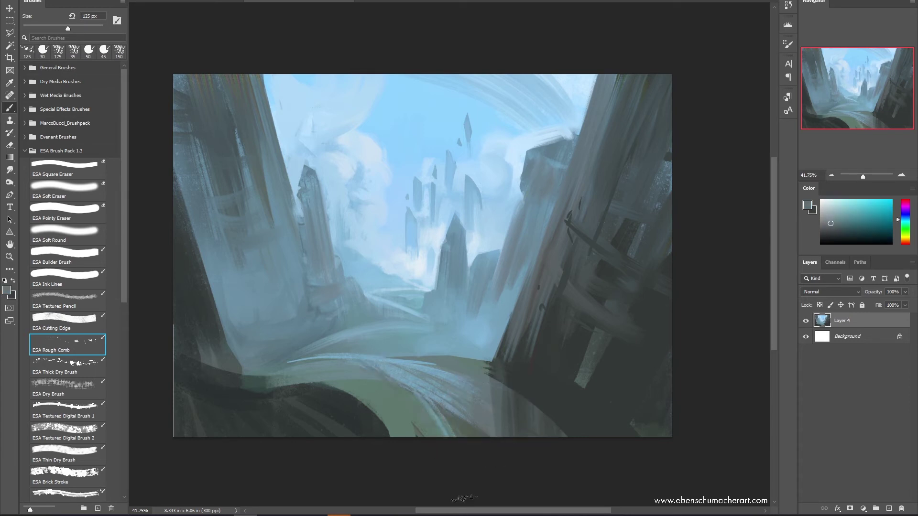
{"action": "left_click", "coordinate": [366, 380], "text": "alt"}
{"action": "left_click_drag", "start_coordinate": [354, 359], "coordinate": [480, 423]}
{"action": "left_click", "coordinate": [455, 363], "text": "alt"}
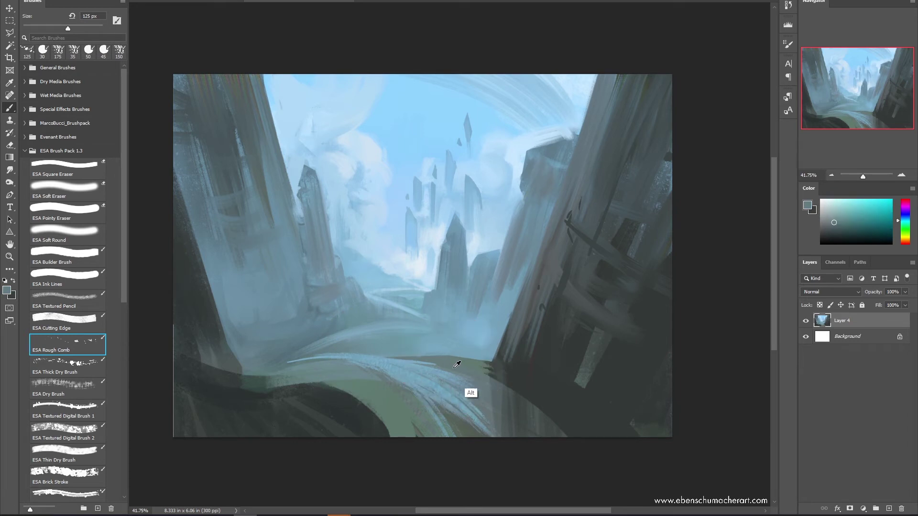
{"action": "mouse_move", "coordinate": [382, 357]}
{"action": "left_mouse_down"}
{"action": "mouse_move", "coordinate": [414, 359]}
{"action": "mouse_move", "coordinate": [512, 402]}
{"action": "left_mouse_up"}
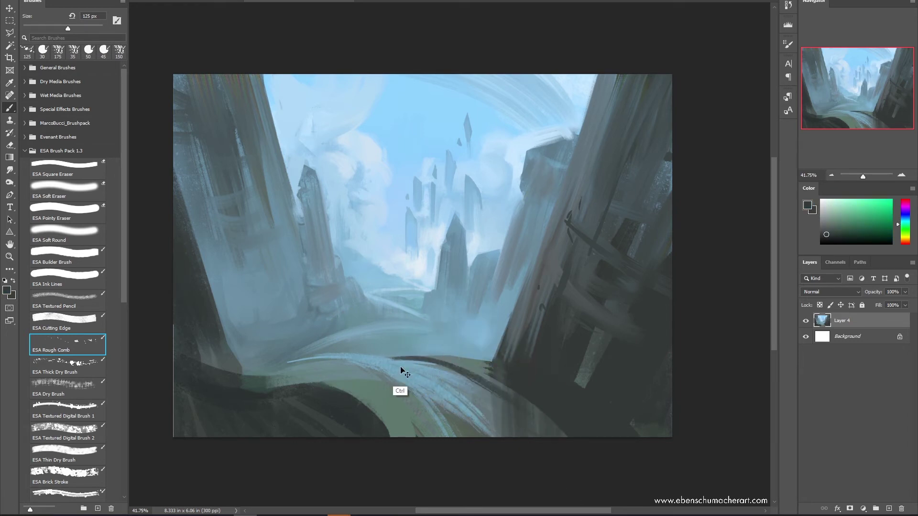
{"action": "key", "text": "ctrl+z"}
{"action": "mouse_move", "coordinate": [408, 365]}
{"action": "left_mouse_down"}
{"action": "mouse_move", "coordinate": [478, 385]}
{"action": "mouse_move", "coordinate": [545, 431]}
{"action": "left_mouse_up"}
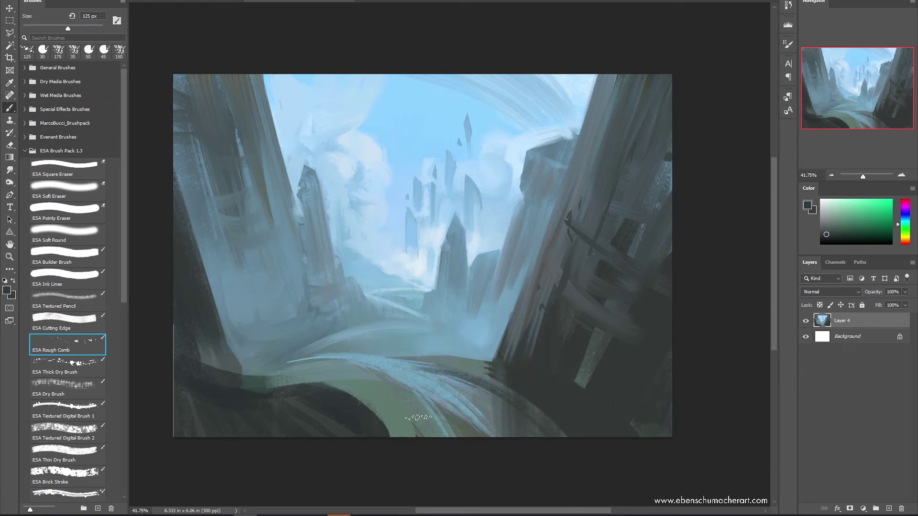
{"action": "left_click_drag", "start_coordinate": [376, 380], "coordinate": [407, 475]}
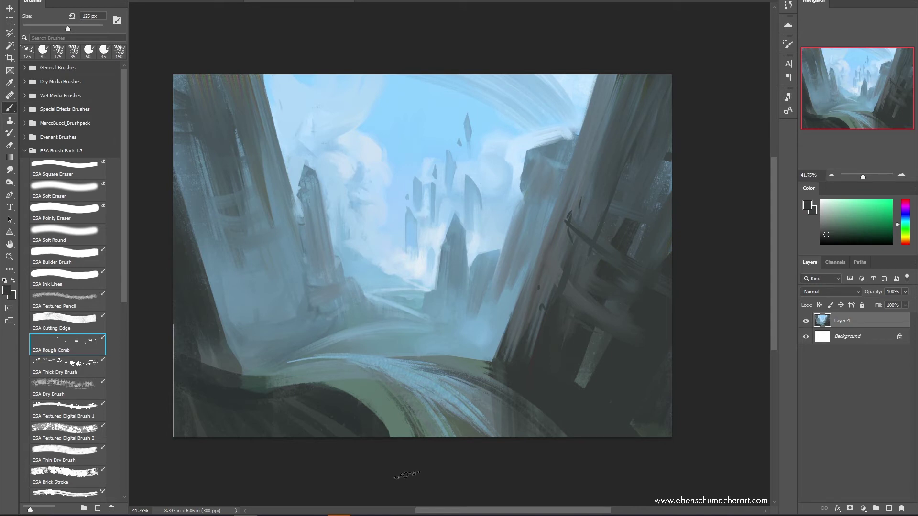
Paint a dark rocky outcrop at the base of the right foreground cliff with the ESA Rough Comb brush reduced to 70 px, undoing the last strokes
{"action": "left_click", "coordinate": [448, 361], "text": "alt"}
{"action": "key", "text": "bracketleft"}
{"action": "key", "text": "bracketleft"}
{"action": "left_click_drag", "start_coordinate": [435, 356], "coordinate": [453, 352]}
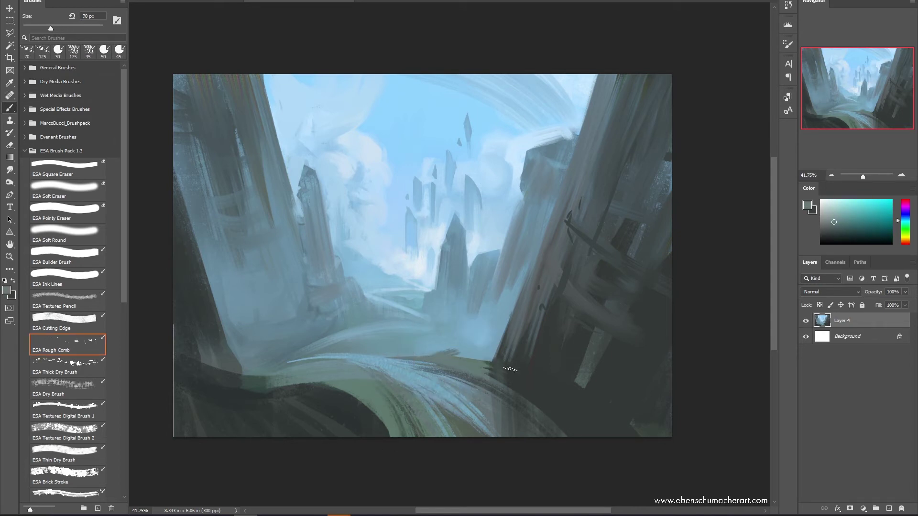
{"action": "left_click", "coordinate": [513, 372], "text": "alt"}
{"action": "key", "text": "ctrl+z"}
{"action": "left_click", "coordinate": [512, 369], "text": "alt"}
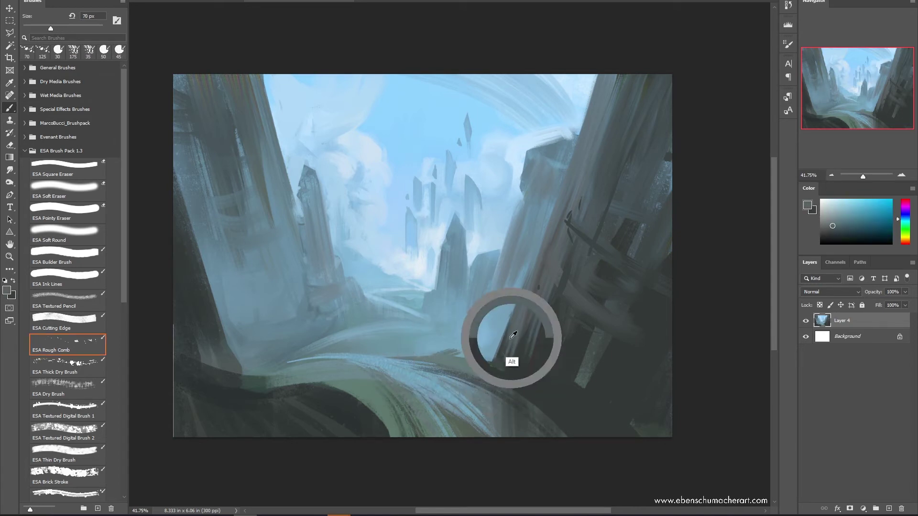
{"action": "mouse_move", "coordinate": [434, 358]}
{"action": "left_mouse_down"}
{"action": "mouse_move", "coordinate": [470, 361]}
{"action": "mouse_move", "coordinate": [441, 362]}
{"action": "mouse_move", "coordinate": [482, 370]}
{"action": "mouse_move", "coordinate": [483, 356]}
{"action": "mouse_move", "coordinate": [507, 340]}
{"action": "mouse_move", "coordinate": [493, 358]}
{"action": "left_mouse_up"}
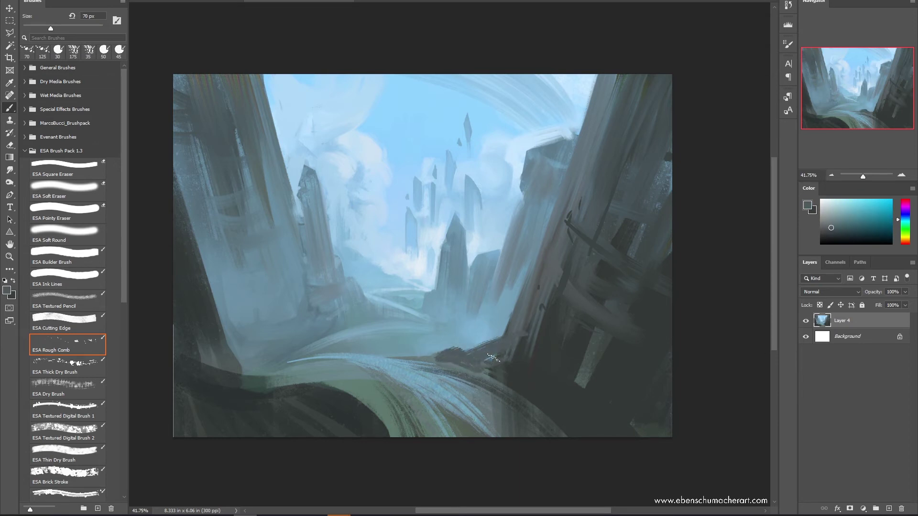
{"action": "left_click", "coordinate": [523, 371], "text": "alt"}
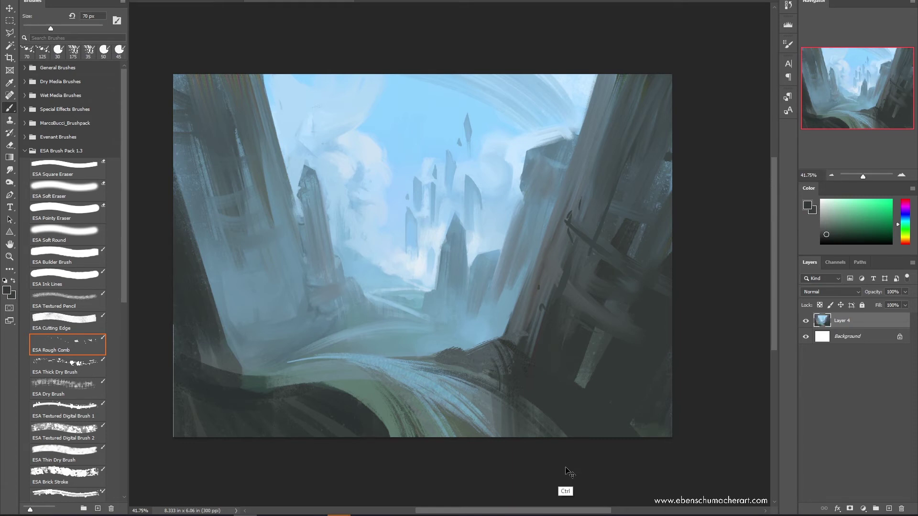
{"action": "key", "text": "ctrl+z"}
{"action": "key", "text": "ctrl+z"}
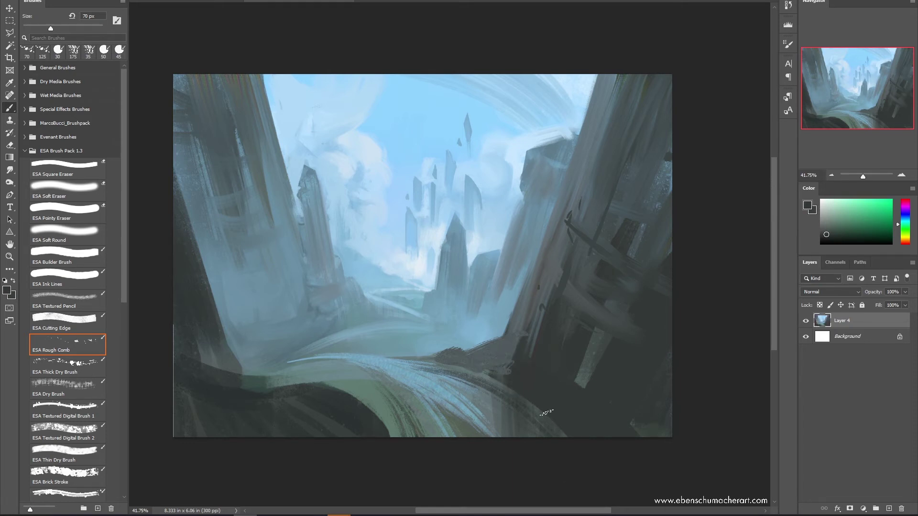
Blend sampled pale-blue mist behind the new rocks with the Mixer Brush, reducing it from 175 px to 100 px
{"action": "left_click", "coordinate": [471, 338], "text": "alt"}
{"action": "key", "text": "period"}
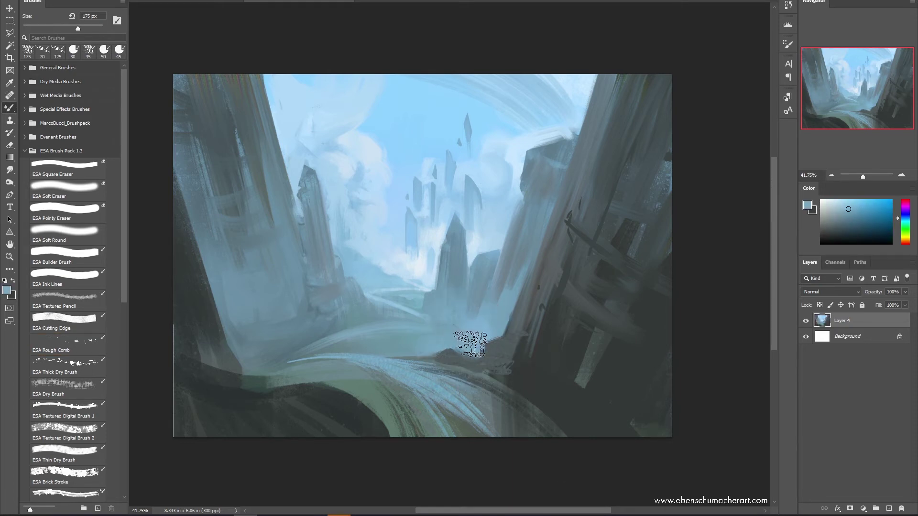
{"action": "mouse_move", "coordinate": [471, 344]}
{"action": "left_mouse_down"}
{"action": "mouse_move", "coordinate": [488, 327]}
{"action": "mouse_move", "coordinate": [386, 349]}
{"action": "left_mouse_up"}
{"action": "key", "text": "bracketleft"}
{"action": "key", "text": "bracketleft"}
{"action": "key", "text": "bracketleft"}
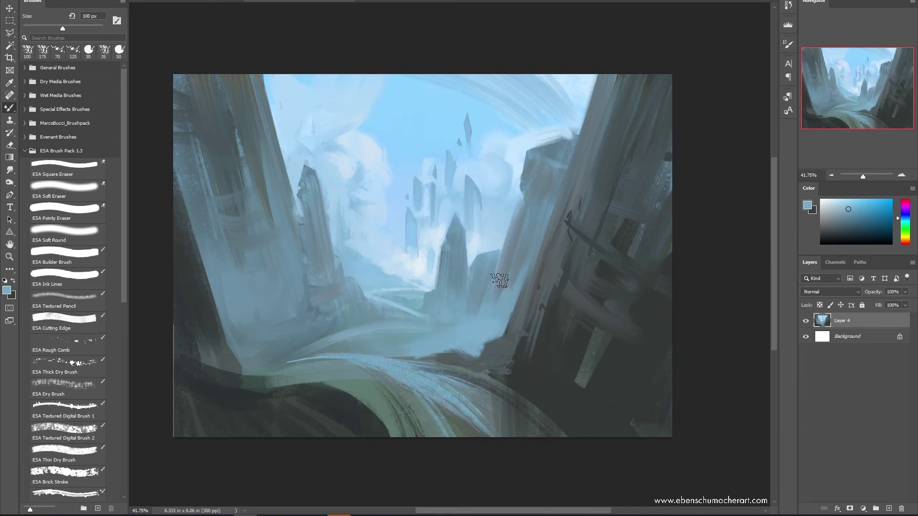
Blend sampled dark and grey tones over the rocky base of the right cliff with the Mixer Brush at 100 px
{"action": "left_click", "coordinate": [522, 368], "text": "alt"}
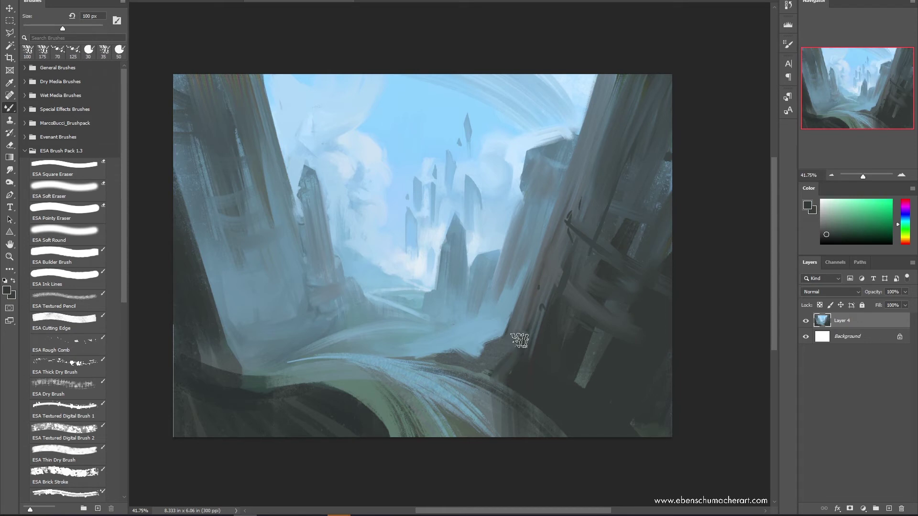
{"action": "left_click", "coordinate": [496, 420], "text": "alt"}
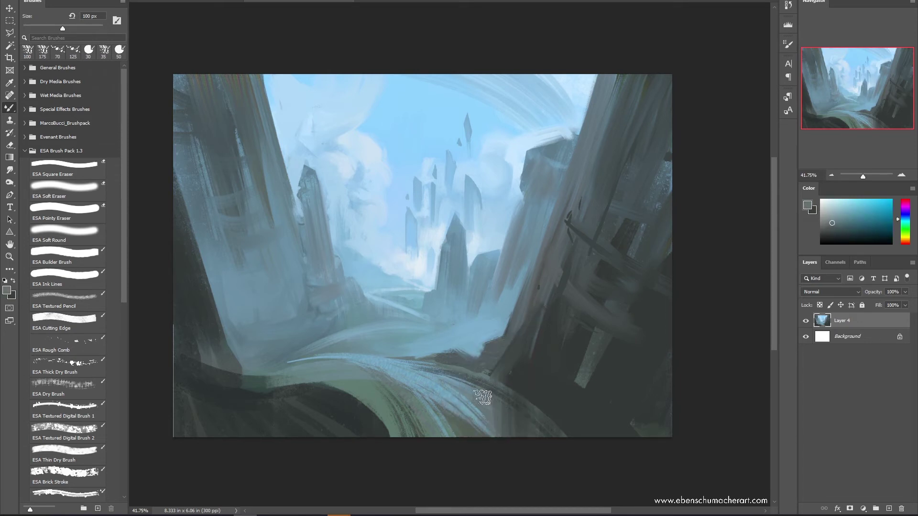
{"action": "mouse_move", "coordinate": [487, 396]}
{"action": "left_mouse_down"}
{"action": "mouse_move", "coordinate": [527, 340]}
{"action": "mouse_move", "coordinate": [509, 375]}
{"action": "left_mouse_up"}
{"action": "key", "text": "ctrl+z"}
{"action": "key", "text": "ctrl+z"}
{"action": "left_click_drag", "start_coordinate": [531, 329], "coordinate": [506, 373]}
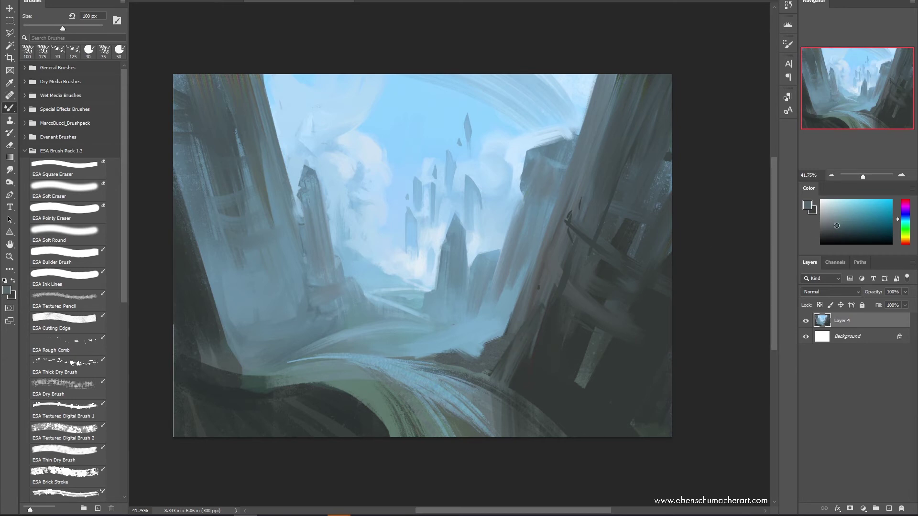
Enlarge the Mixer Brush to 250 px and sweep the right cliff's base into the ground, smoothing its face and dark lines
{"action": "key", "text": "bracketright"}
{"action": "key", "text": "bracketright"}
{"action": "key", "text": "bracketright"}
{"action": "key", "text": "bracketright"}
{"action": "key", "text": "bracketright"}
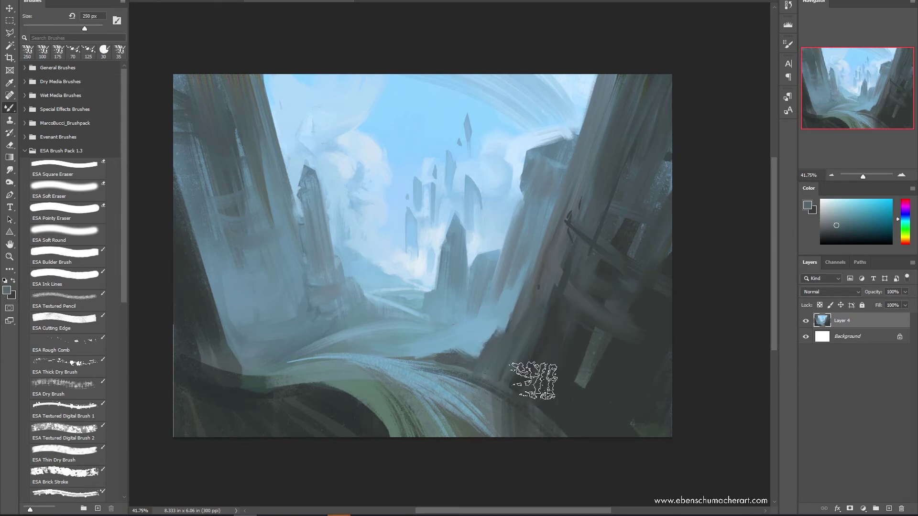
{"action": "mouse_move", "coordinate": [534, 380]}
{"action": "left_mouse_down"}
{"action": "mouse_move", "coordinate": [579, 300]}
{"action": "mouse_move", "coordinate": [501, 412]}
{"action": "mouse_move", "coordinate": [489, 386]}
{"action": "mouse_move", "coordinate": [544, 331]}
{"action": "mouse_move", "coordinate": [444, 370]}
{"action": "mouse_move", "coordinate": [524, 311]}
{"action": "mouse_move", "coordinate": [523, 423]}
{"action": "mouse_move", "coordinate": [593, 345]}
{"action": "mouse_move", "coordinate": [599, 403]}
{"action": "mouse_move", "coordinate": [552, 434]}
{"action": "mouse_move", "coordinate": [564, 438]}
{"action": "mouse_move", "coordinate": [612, 355]}
{"action": "mouse_move", "coordinate": [532, 351]}
{"action": "mouse_move", "coordinate": [617, 216]}
{"action": "mouse_move", "coordinate": [587, 213]}
{"action": "mouse_move", "coordinate": [602, 173]}
{"action": "mouse_move", "coordinate": [550, 263]}
{"action": "mouse_move", "coordinate": [598, 154]}
{"action": "mouse_move", "coordinate": [580, 374]}
{"action": "left_mouse_up"}
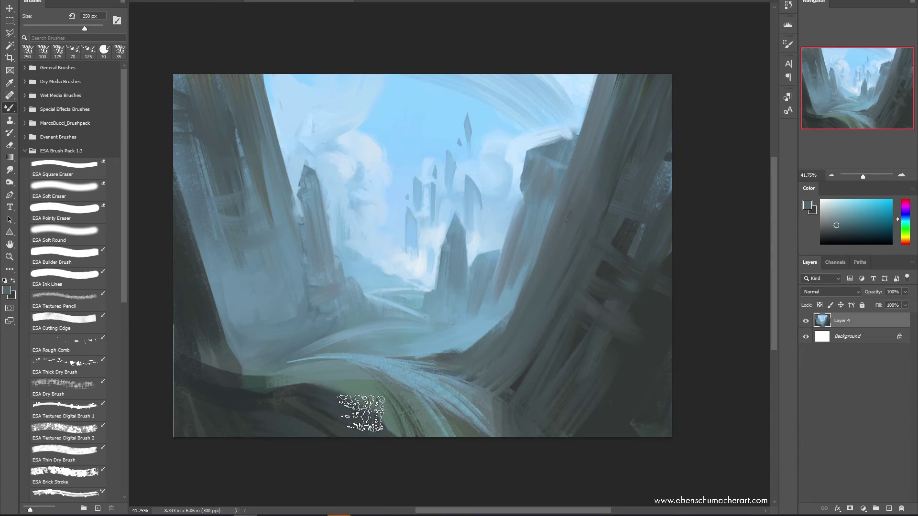
Paint curved grey streaks over the dark left foreground mound with the ESA Rough Comb brush at 70 px
{"action": "key", "text": "comma"}
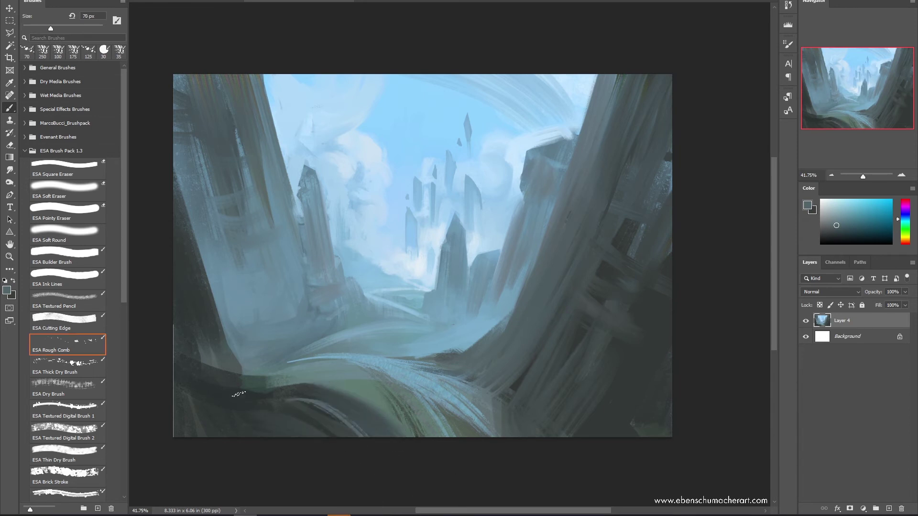
{"action": "left_click_drag", "start_coordinate": [239, 394], "coordinate": [338, 487]}
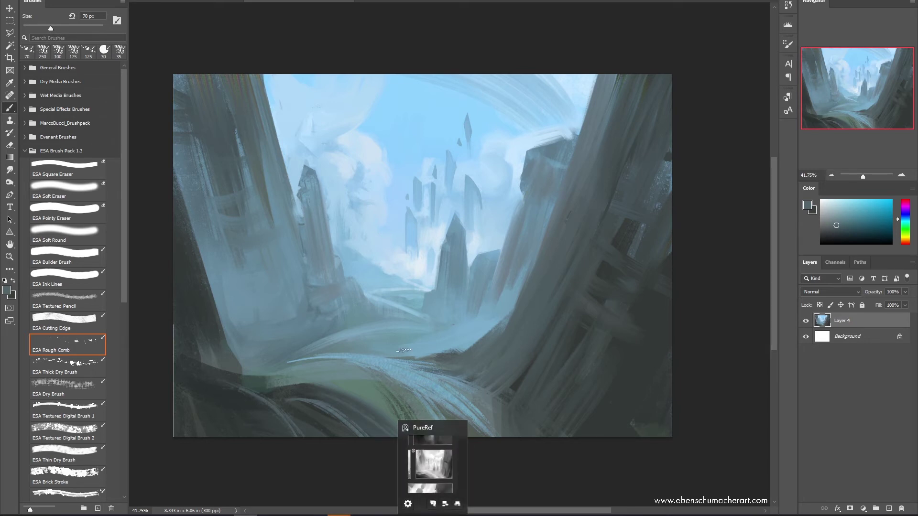
{"action": "key", "text": "alt"}
Smooth the streaked foreground path with the Mixer Brush at 250 px, using sampled light-blue and dark grey tones
{"action": "left_click", "coordinate": [454, 395], "text": "alt"}
{"action": "key", "text": "period"}
{"action": "left_click_drag", "start_coordinate": [431, 379], "coordinate": [483, 433]}
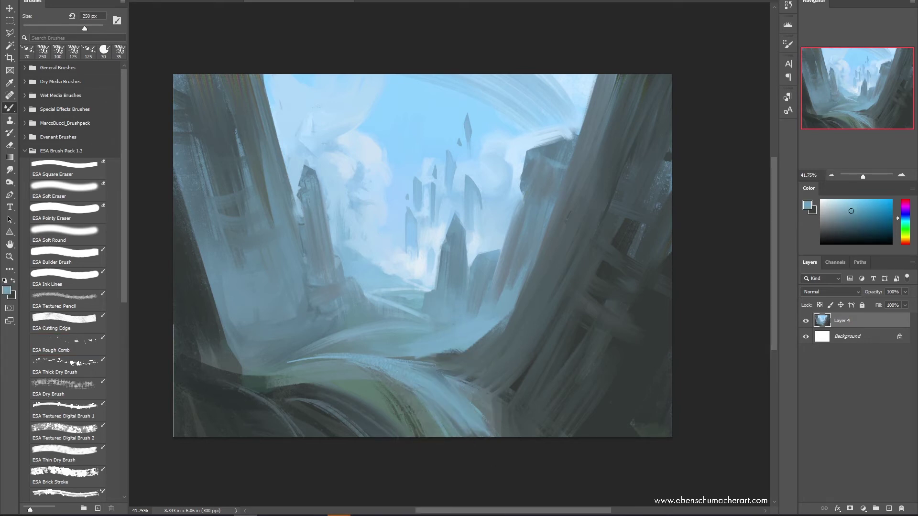
{"action": "left_click", "coordinate": [543, 410], "text": "alt"}
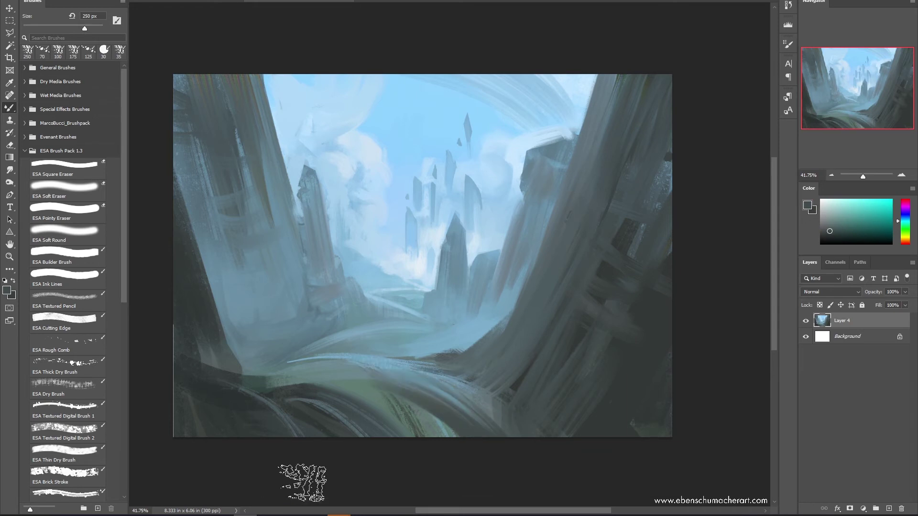
{"action": "mouse_move", "coordinate": [422, 382]}
{"action": "left_mouse_down"}
{"action": "mouse_move", "coordinate": [410, 424]}
{"action": "mouse_move", "coordinate": [487, 407]}
{"action": "mouse_move", "coordinate": [426, 402]}
{"action": "mouse_move", "coordinate": [471, 385]}
{"action": "left_mouse_up"}
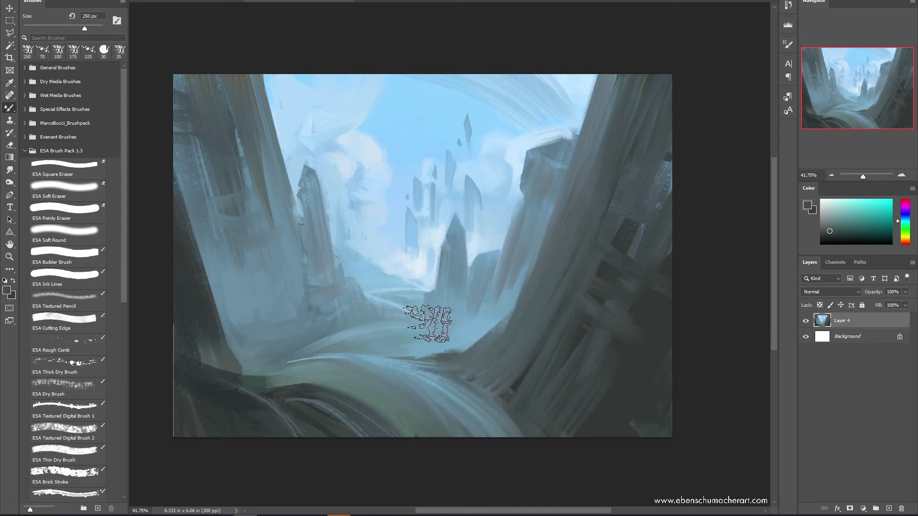
Dab sampled green grass over the foreground hill with the ESA Rough Comb brush, enlarging it from 80 px to 150 px
{"action": "key", "text": "period"}
{"action": "left_click", "coordinate": [361, 384], "text": "alt"}
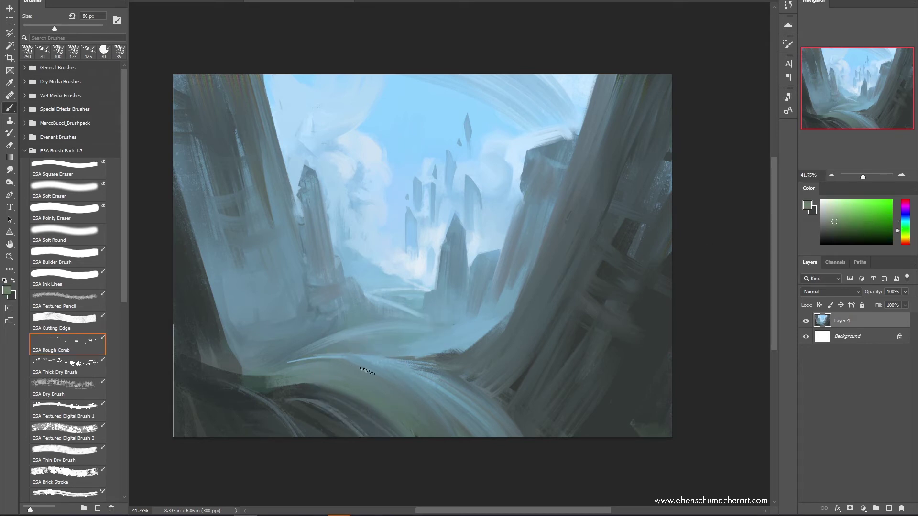
{"action": "left_click", "coordinate": [345, 370]}
{"action": "key", "text": "bracketright"}
{"action": "key", "text": "bracketright"}
{"action": "key", "text": "bracketright"}
{"action": "key", "text": "bracketright"}
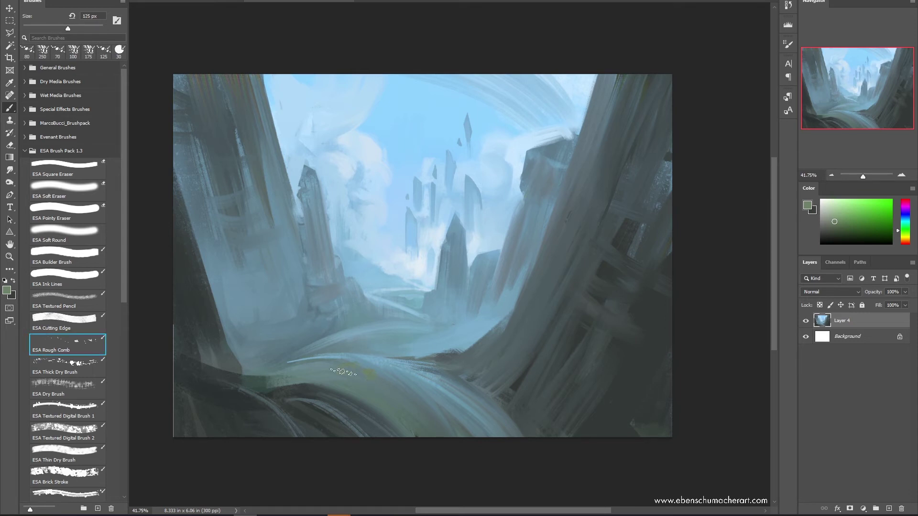
{"action": "left_click", "coordinate": [371, 382]}
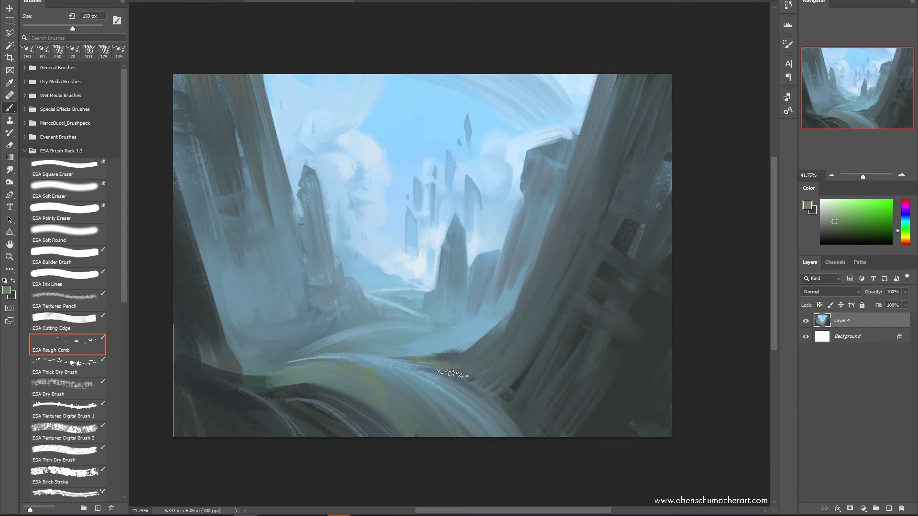
Add green grass patches beside the path near the right cliff's base and undo the patches tried in the middle distance
{"action": "key", "text": "bracketright"}
{"action": "left_click", "coordinate": [462, 369]}
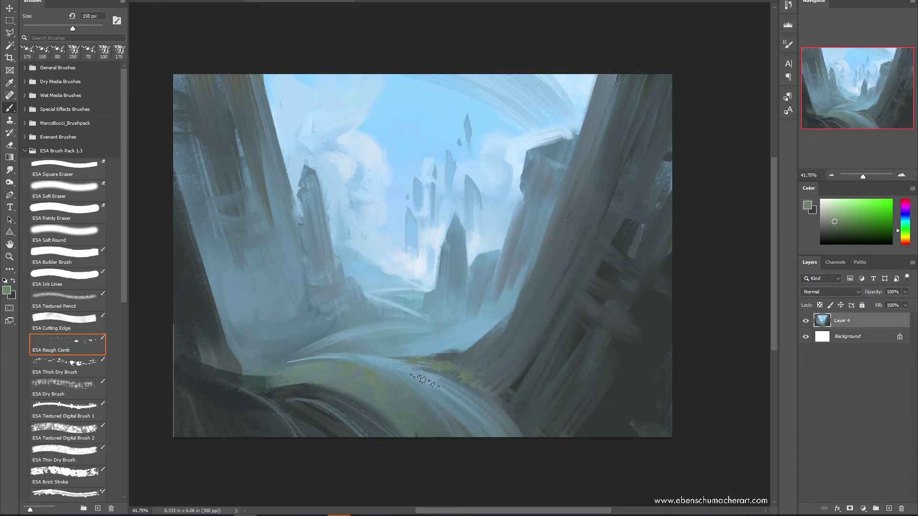
{"action": "left_click", "coordinate": [300, 368]}
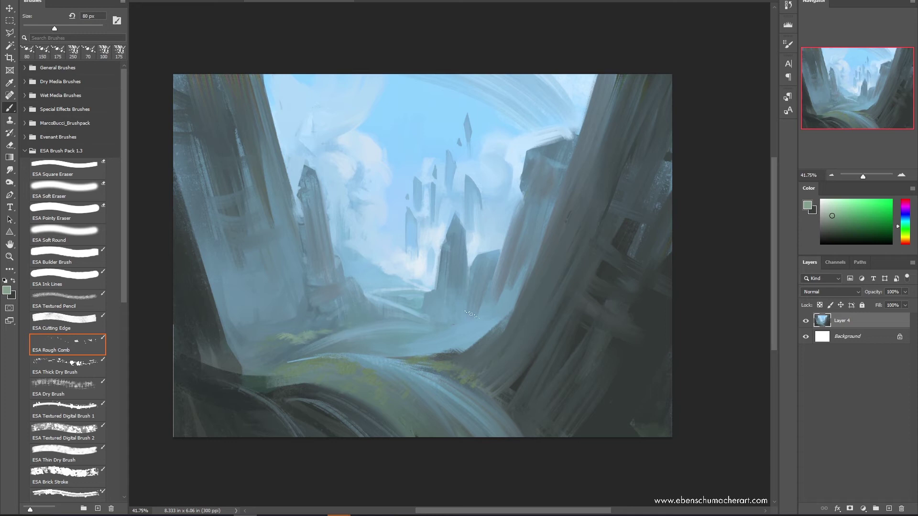
{"action": "key", "text": "ctrl"}
{"action": "key", "text": "ctrl+z"}
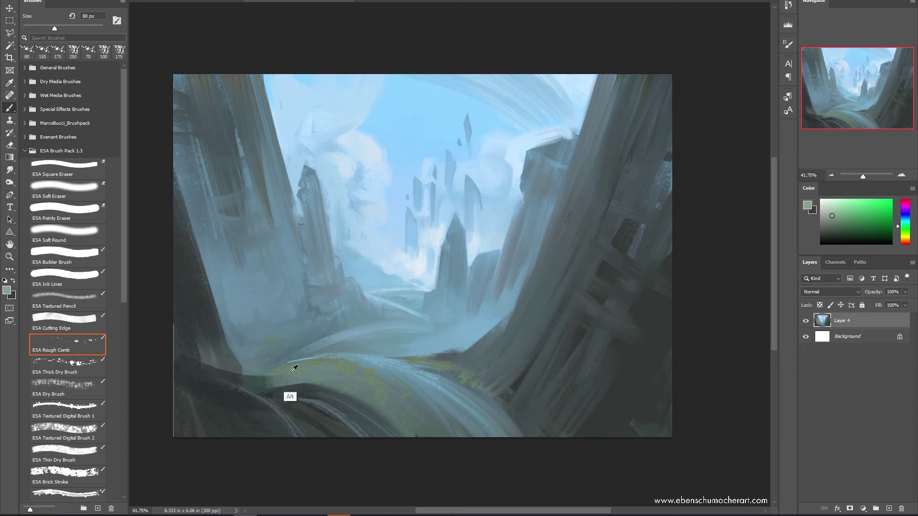
Blend the green grass along the foreground hill's crest with the Mixer Brush reduced to 90 px, undoing the first oversized stroke
{"action": "key", "text": "shift+b"}
{"action": "left_click_drag", "start_coordinate": [307, 367], "coordinate": [258, 377]}
{"action": "key", "text": "ctrl+z"}
{"action": "key", "text": "["}
{"action": "key", "text": "["}
{"action": "key", "text": "["}
{"action": "key", "text": "["}
{"action": "key", "text": "["}
{"action": "key", "text": "["}
{"action": "mouse_move", "coordinate": [319, 373]}
{"action": "left_mouse_down"}
{"action": "mouse_move", "coordinate": [274, 371]}
{"action": "mouse_move", "coordinate": [342, 361]}
{"action": "mouse_move", "coordinate": [287, 365]}
{"action": "mouse_move", "coordinate": [298, 382]}
{"action": "left_mouse_up"}
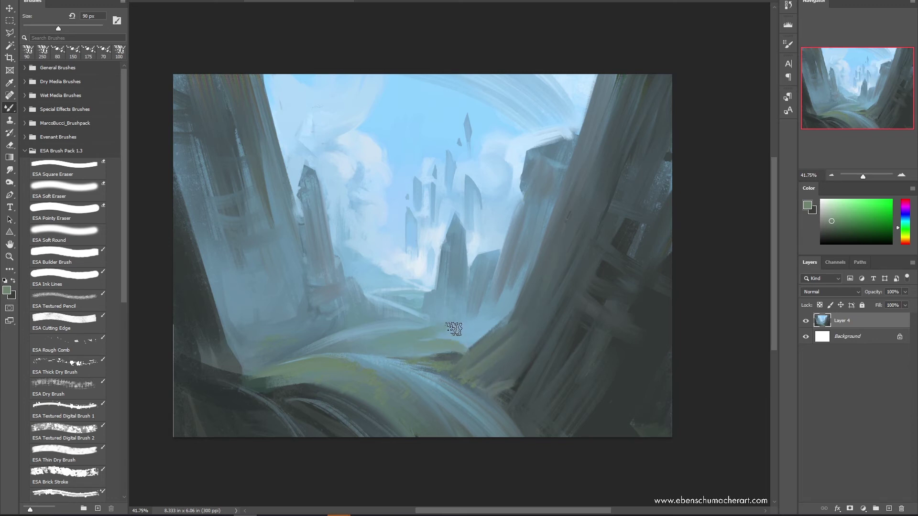
Blend the green grass beside the path and across the middle-distance slopes with the Mixer Brush at 90 px, using sampled grey-green tones
{"action": "mouse_move", "coordinate": [490, 325]}
{"action": "left_mouse_down"}
{"action": "mouse_move", "coordinate": [461, 338]}
{"action": "mouse_move", "coordinate": [519, 302]}
{"action": "mouse_move", "coordinate": [459, 340]}
{"action": "left_mouse_up"}
{"action": "left_click", "coordinate": [522, 302], "text": "alt"}
{"action": "left_click", "coordinate": [478, 310], "text": "alt"}
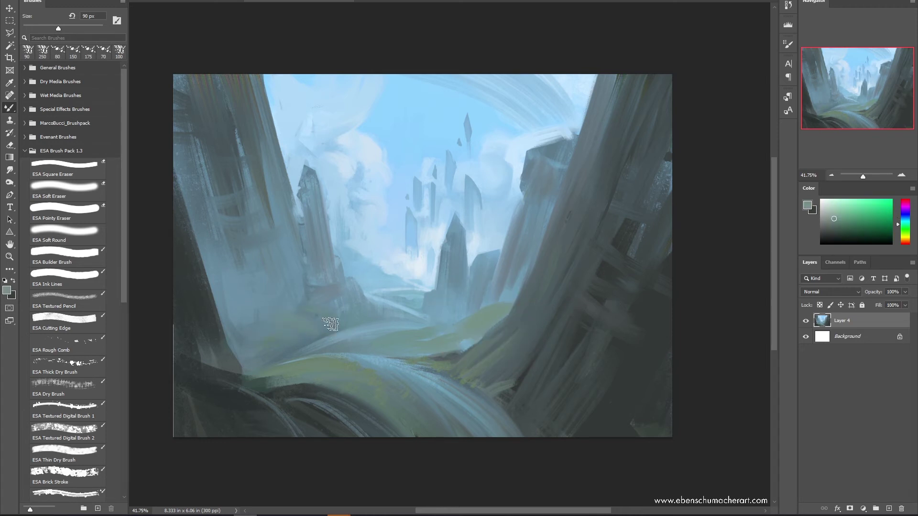
Add light grey-blue strokes to the distant floating spires with the ESA Rough Comb brush at 35 px
{"action": "key", "text": "period"}
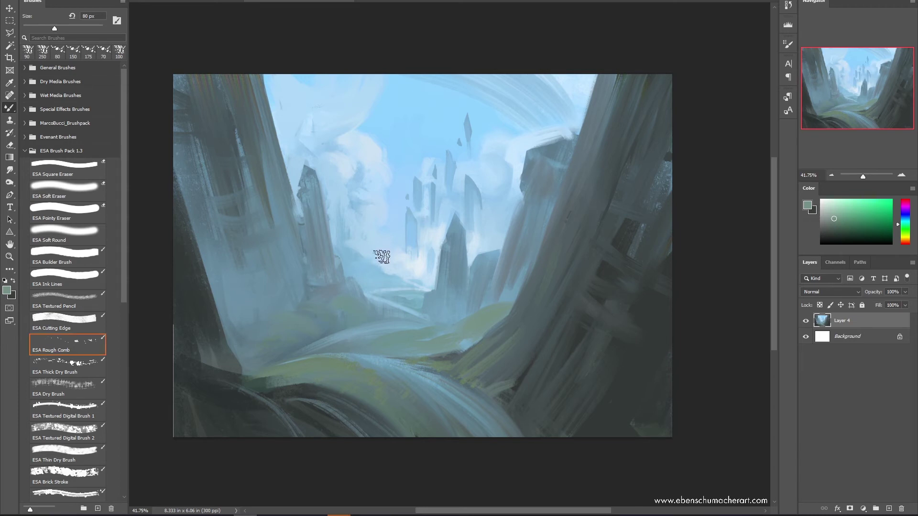
{"action": "left_click", "coordinate": [415, 224], "text": "alt"}
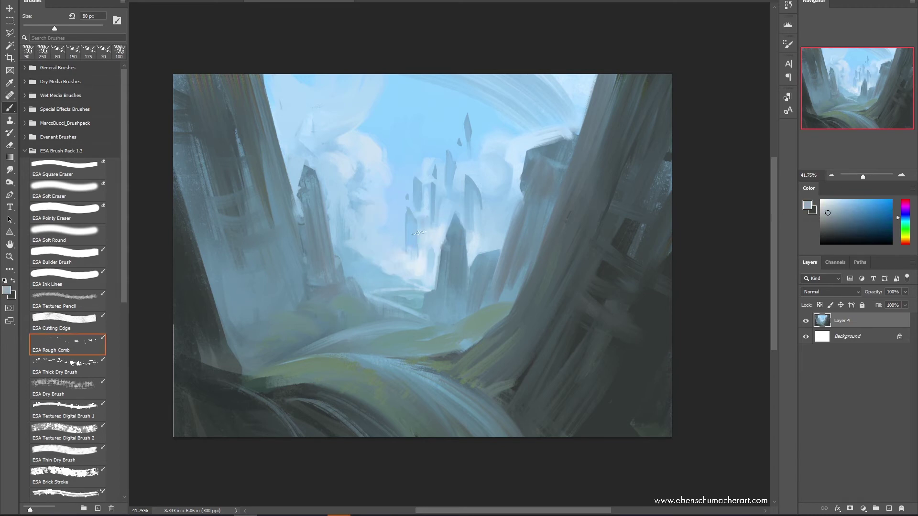
{"action": "key", "text": "bracketleft"}
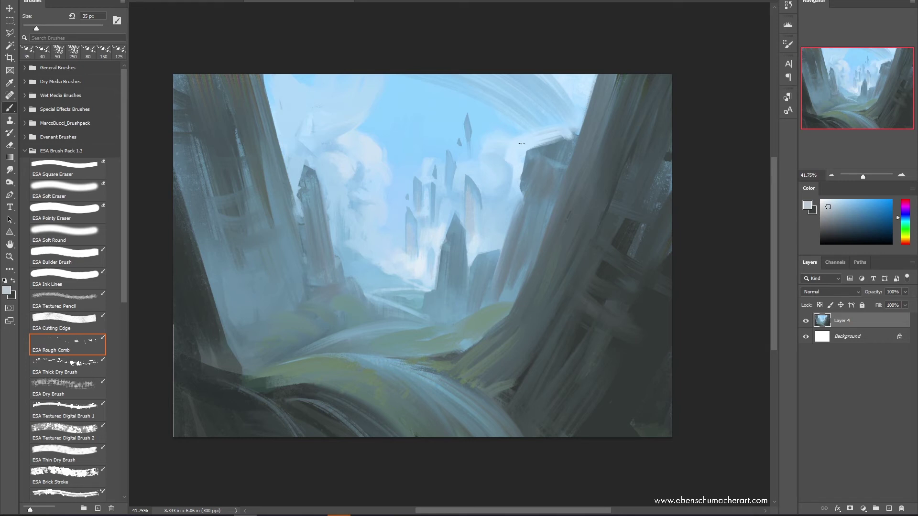
{"action": "key", "text": "ctrl"}
Blend the distant spires and the mist around them with the Mixer Brush at 90 px, using sampled pale-blue tones
{"action": "left_click", "coordinate": [422, 256], "text": "alt"}
{"action": "key", "text": "period"}
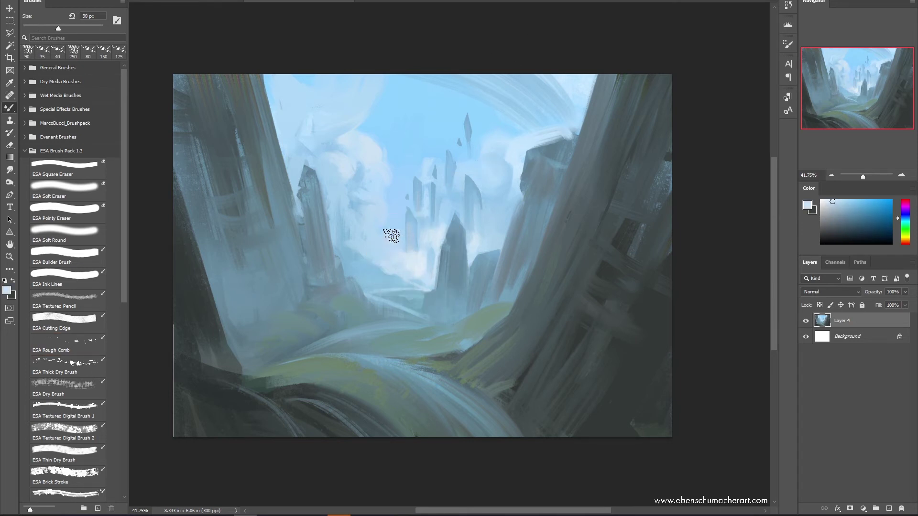
{"action": "left_click", "coordinate": [411, 237]}
{"action": "left_click", "coordinate": [410, 246], "text": "alt"}
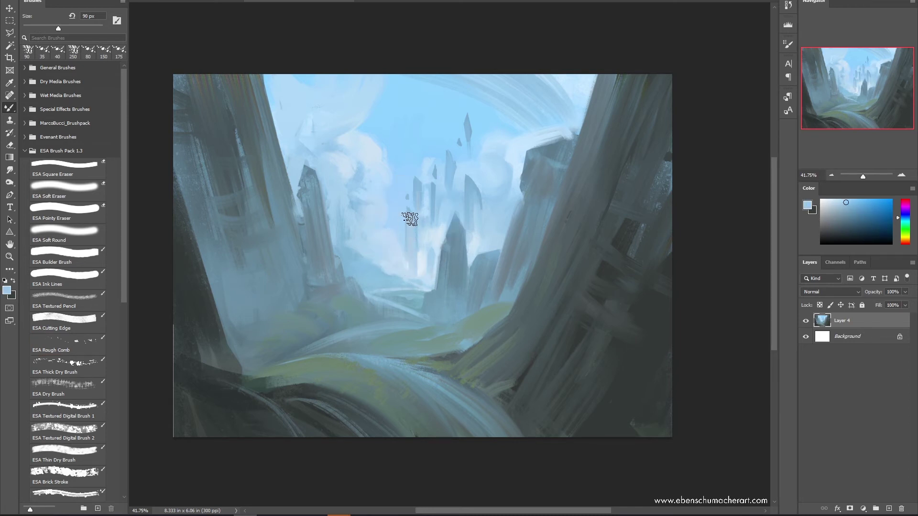
{"action": "left_click", "coordinate": [420, 261], "text": "alt"}
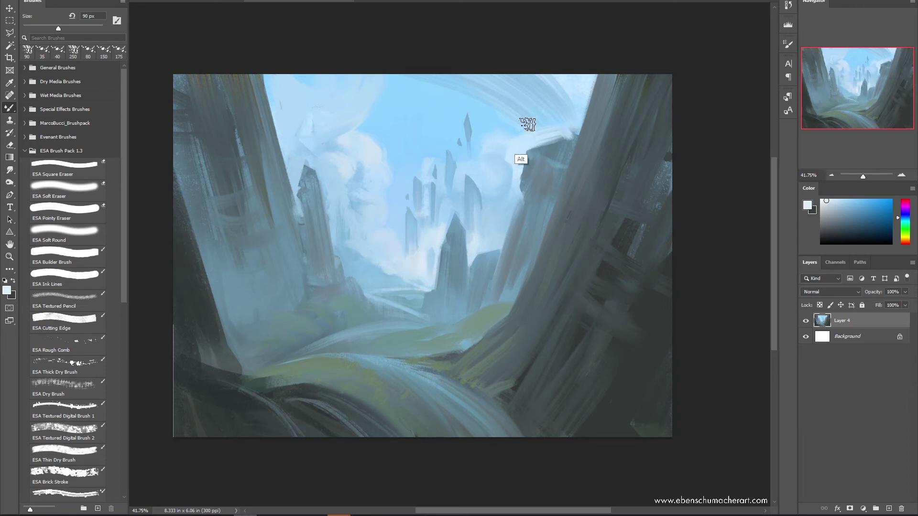
{"action": "left_click", "coordinate": [527, 148], "text": "alt"}
Outline the sky, clouds and distant spires with the Polygonal Lasso, following the edges of the right cliff and the central spire
{"action": "key", "text": "l"}
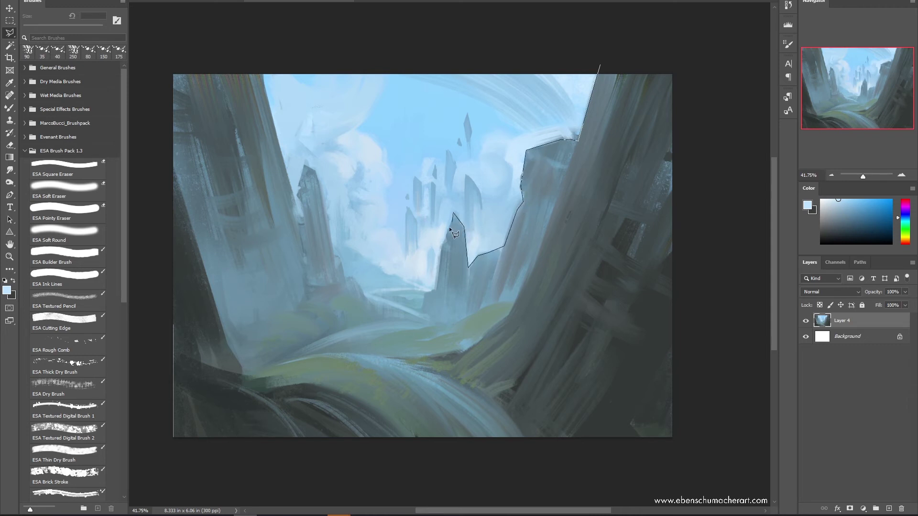
{"action": "left_click", "coordinate": [218, 112]}
{"action": "left_click", "coordinate": [221, 37]}
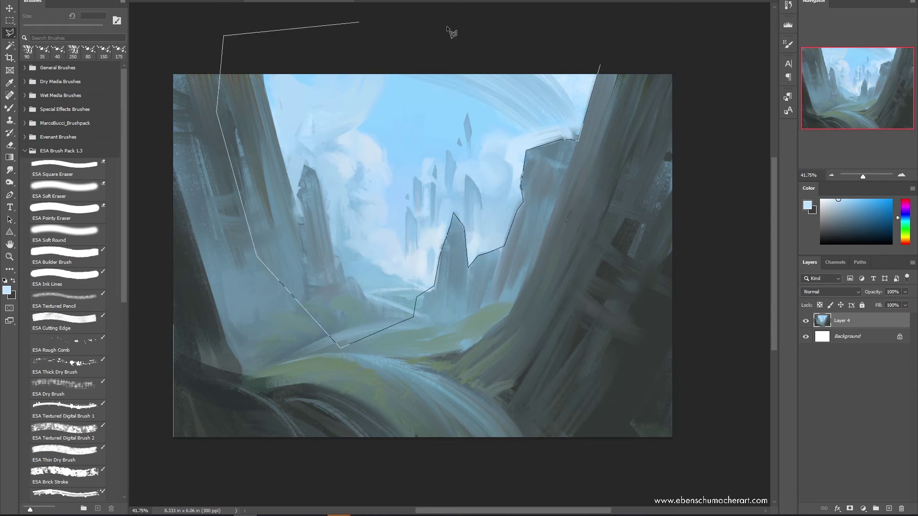
{"action": "left_click", "coordinate": [600, 64]}
Create a new layer in Linear Dodge (Add) mode and choose the ESA Soft Round brush with a reddish-brown colour
{"action": "key", "text": "b"}
{"action": "key", "text": "ctrl+shift+n"}
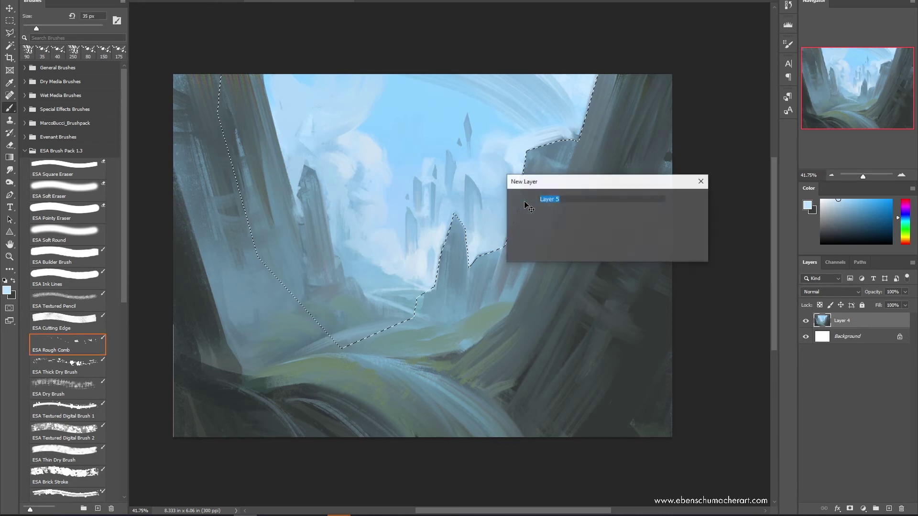
{"action": "key", "text": "Return"}
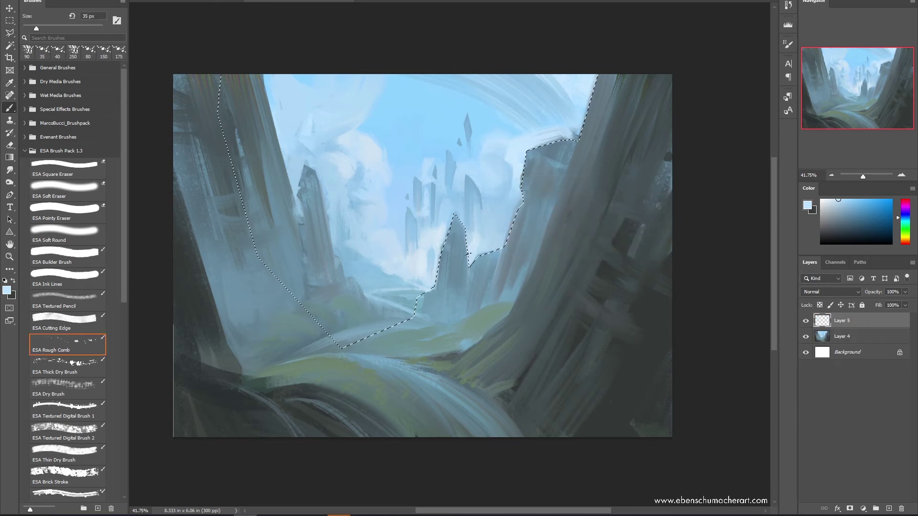
{"action": "left_click", "coordinate": [832, 291]}
{"action": "left_click", "coordinate": [817, 374]}
{"action": "left_click", "coordinate": [144, 2]}
{"action": "left_click", "coordinate": [137, 89]}
{"action": "left_click", "coordinate": [67, 234]}
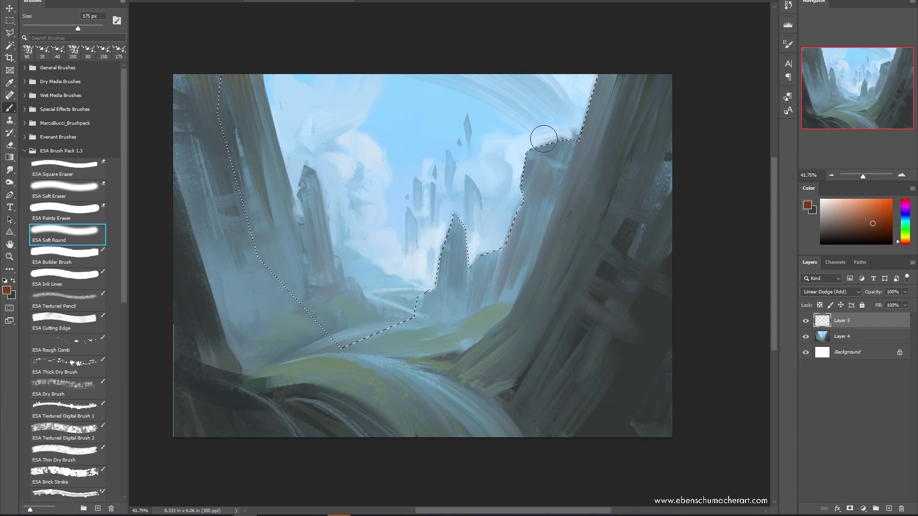
Try a reddish-brown glow across the selected area with the soft brush enlarged to 1300 px, and undo the stroke
{"action": "key", "text": "]"}
{"action": "key", "text": "]"}
{"action": "key", "text": "]"}
{"action": "key", "text": "]"}
{"action": "key", "text": "]"}
{"action": "key", "text": "]"}
{"action": "key", "text": "]"}
{"action": "key", "text": "]"}
{"action": "key", "text": "]"}
{"action": "key", "text": "]"}
{"action": "key", "text": "]"}
{"action": "key", "text": "]"}
{"action": "key", "text": "]"}
{"action": "mouse_move", "coordinate": [528, 201]}
{"action": "left_mouse_down"}
{"action": "mouse_move", "coordinate": [461, 206]}
{"action": "mouse_move", "coordinate": [584, 102]}
{"action": "mouse_move", "coordinate": [287, 287]}
{"action": "left_mouse_up"}
{"action": "key", "text": "ctrl+z"}
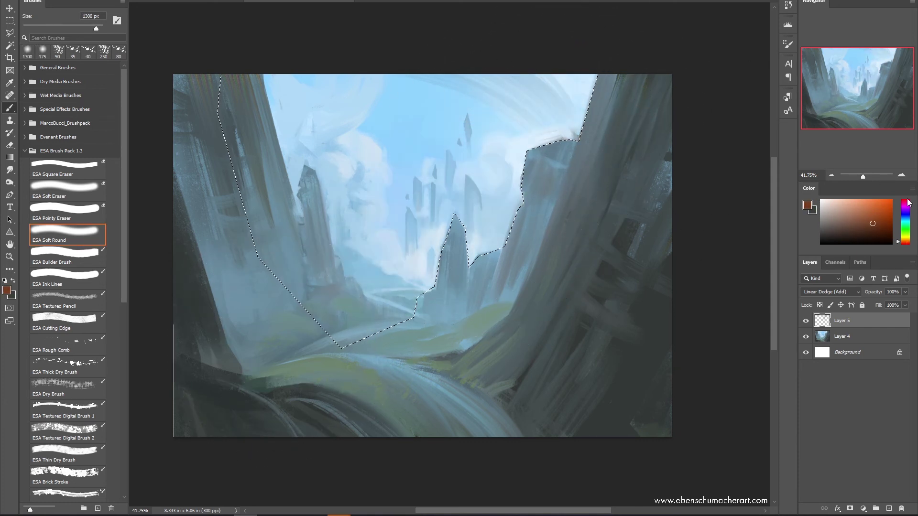
Shift the paint to orange, brush a soft glow over the selected sky and clouds at 500 px, and clear the selection
{"action": "left_click_drag", "start_coordinate": [906, 237], "coordinate": [906, 241]}
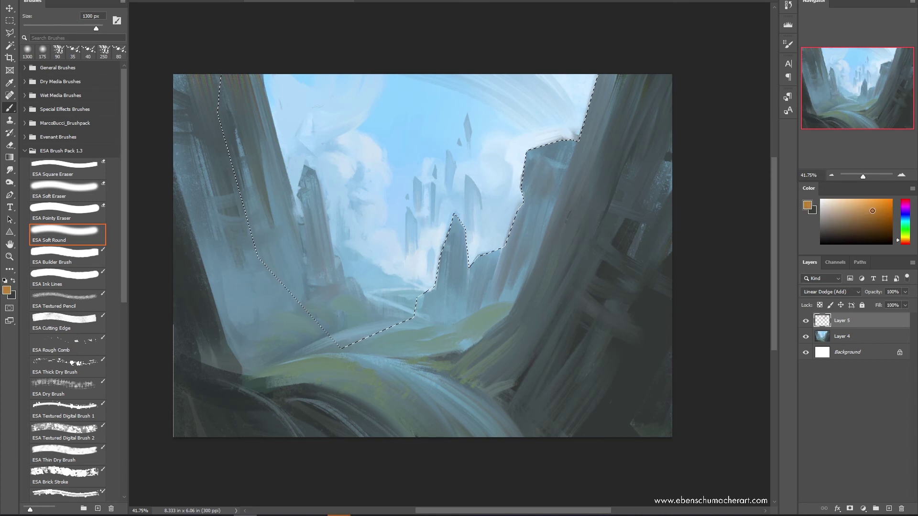
{"action": "left_click_drag", "start_coordinate": [544, 123], "coordinate": [400, 256]}
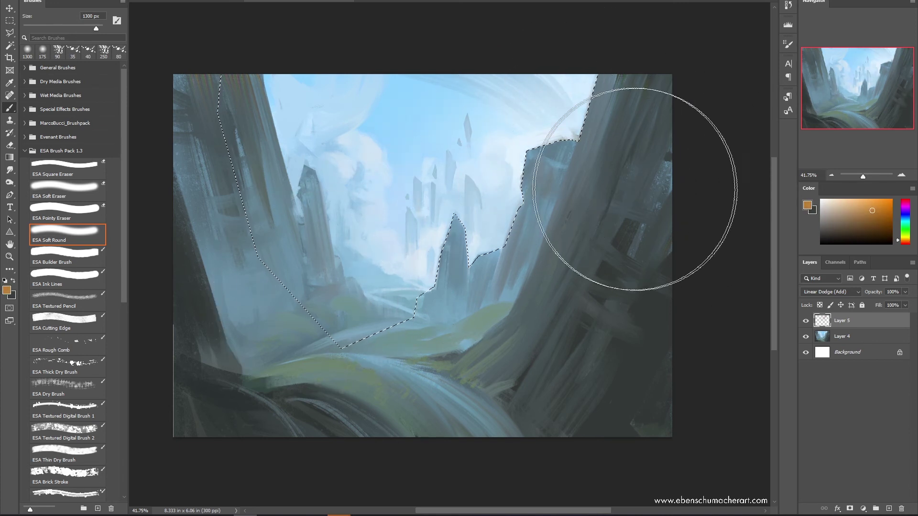
{"action": "key", "text": "bracketleft"}
{"action": "key", "text": "bracketleft"}
{"action": "key", "text": "bracketleft"}
{"action": "key", "text": "bracketleft"}
{"action": "key", "text": "bracketleft"}
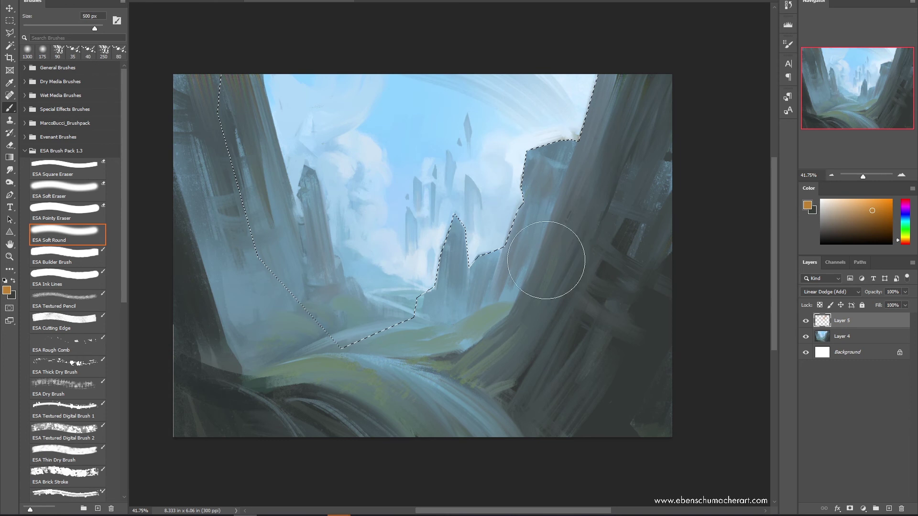
{"action": "mouse_move", "coordinate": [546, 260]}
{"action": "left_mouse_down"}
{"action": "mouse_move", "coordinate": [526, 249]}
{"action": "mouse_move", "coordinate": [569, 211]}
{"action": "mouse_move", "coordinate": [558, 116]}
{"action": "left_mouse_up"}
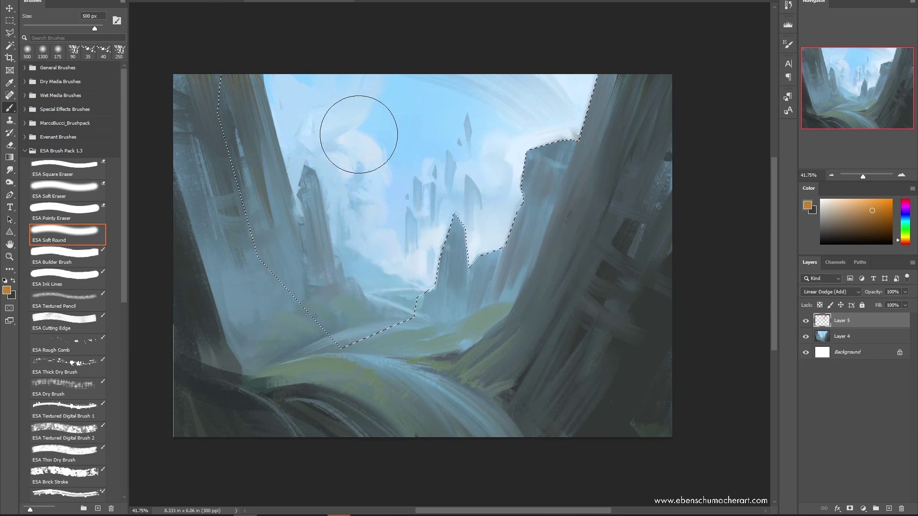
{"action": "mouse_move", "coordinate": [359, 128]}
{"action": "left_mouse_down"}
{"action": "mouse_move", "coordinate": [573, 69]}
{"action": "mouse_move", "coordinate": [627, 49]}
{"action": "left_mouse_up"}
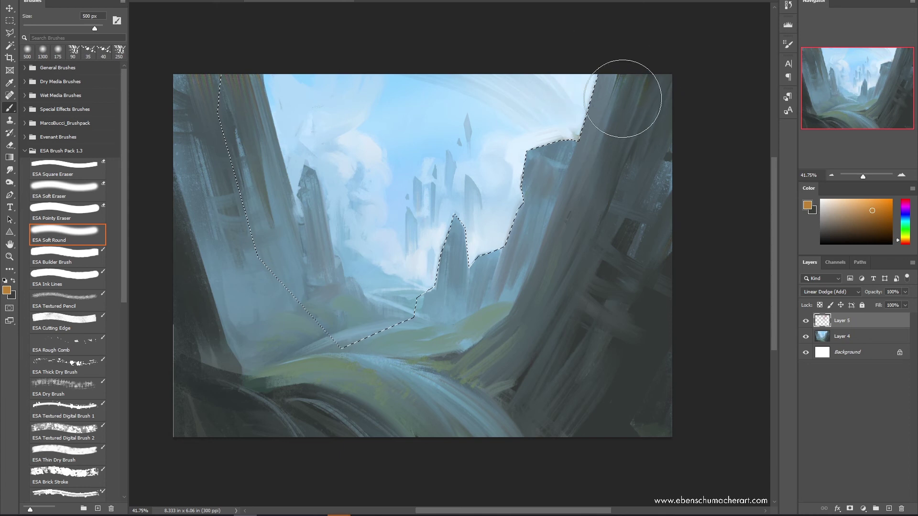
{"action": "left_click_drag", "start_coordinate": [492, 93], "coordinate": [269, 241]}
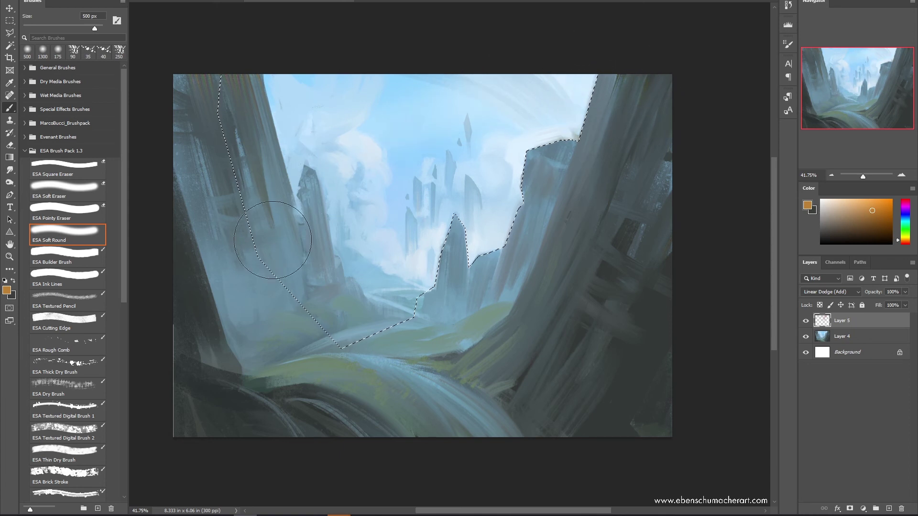
{"action": "key", "text": "ctrl+d"}
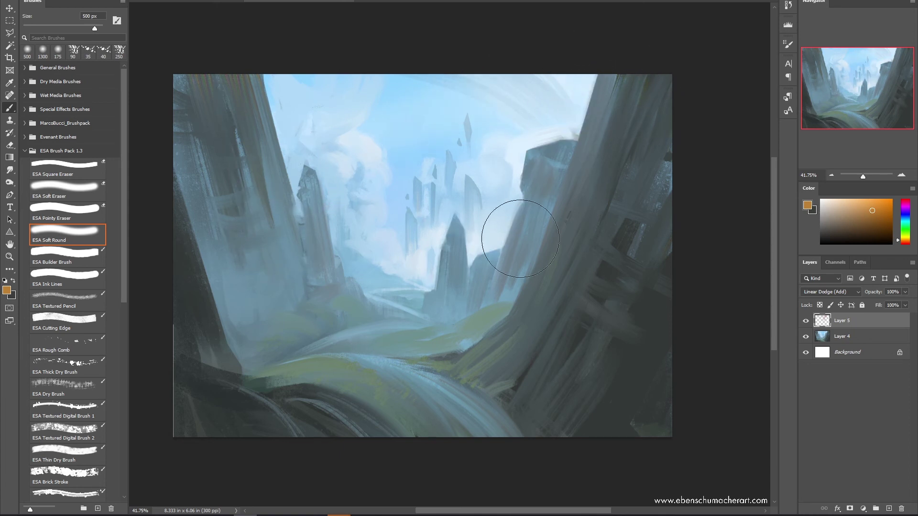
Flip the painting horizontally to view the composition mirrored
{"action": "left_click_drag", "start_coordinate": [528, 272], "coordinate": [493, 289]}
{"action": "key", "text": "h"}
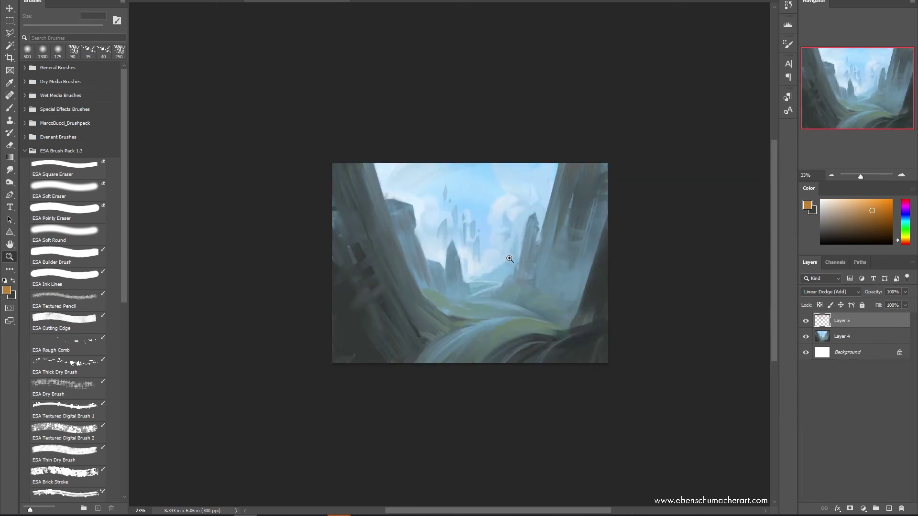
{"action": "left_click_drag", "start_coordinate": [510, 258], "coordinate": [531, 260]}
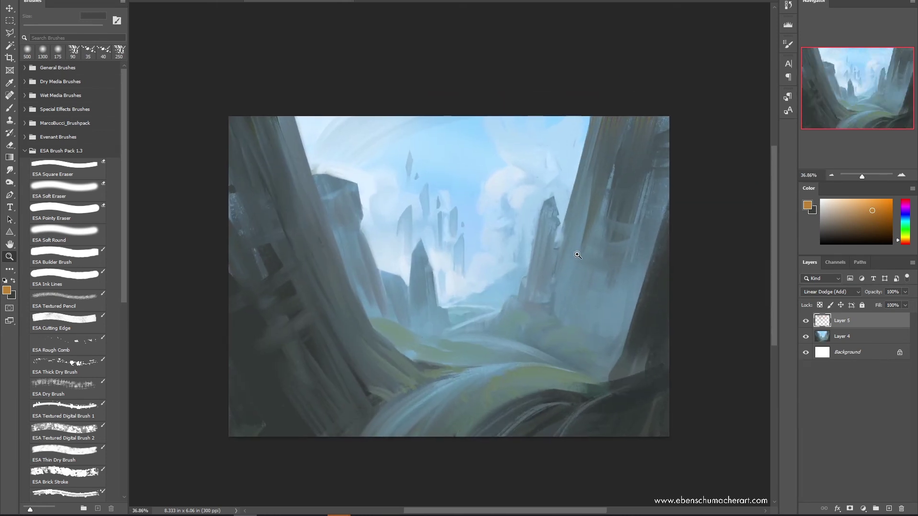
Try a Mixer Brush stroke over the middle-distance slope with a sampled blue-grey, and undo it
{"action": "key", "text": "b"}
{"action": "left_click", "coordinate": [543, 331], "text": "alt"}
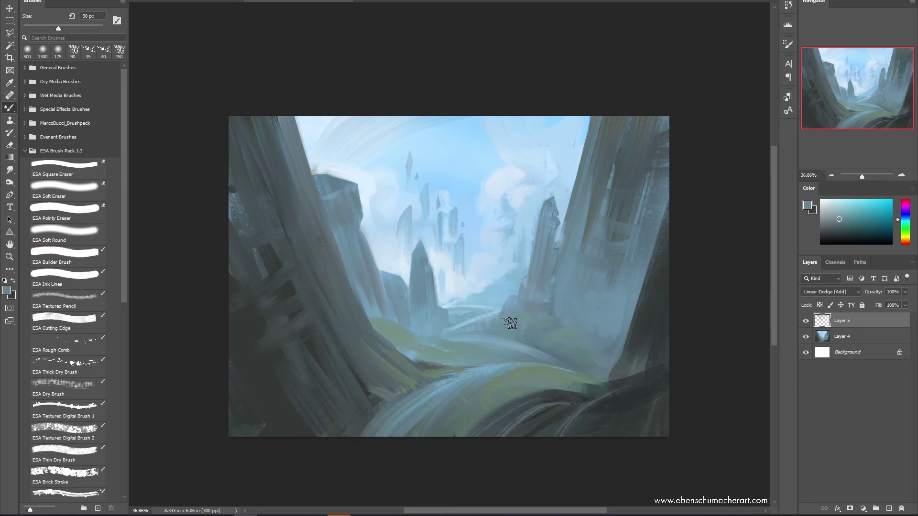
{"action": "left_click_drag", "start_coordinate": [490, 326], "coordinate": [497, 324]}
{"action": "key", "text": "ctrl+z"}
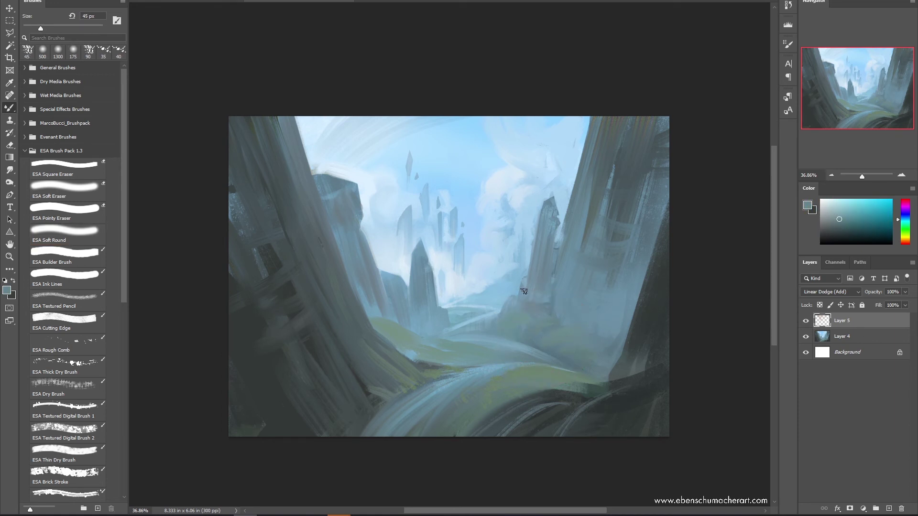
Compare the painting with and without the glow on Layer 5
{"action": "left_click", "coordinate": [888, 341]}
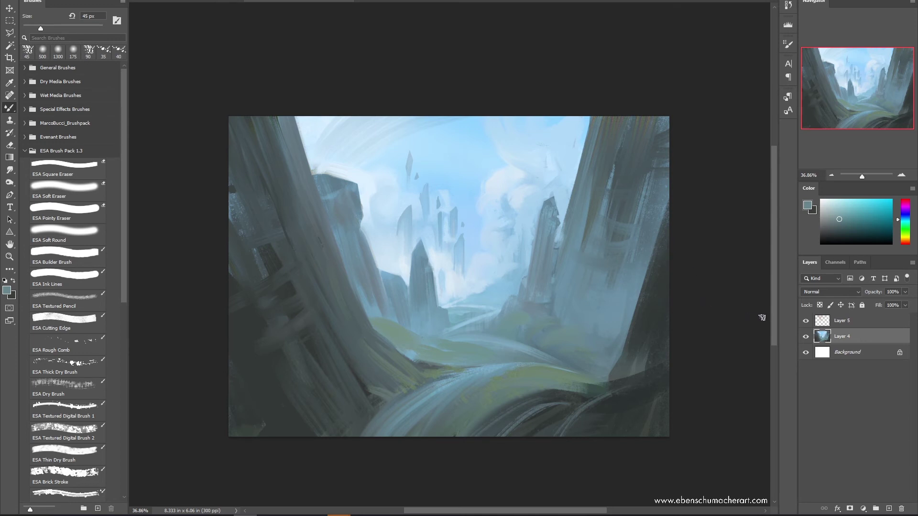
{"action": "left_click", "coordinate": [807, 321]}
{"action": "left_click", "coordinate": [807, 321]}
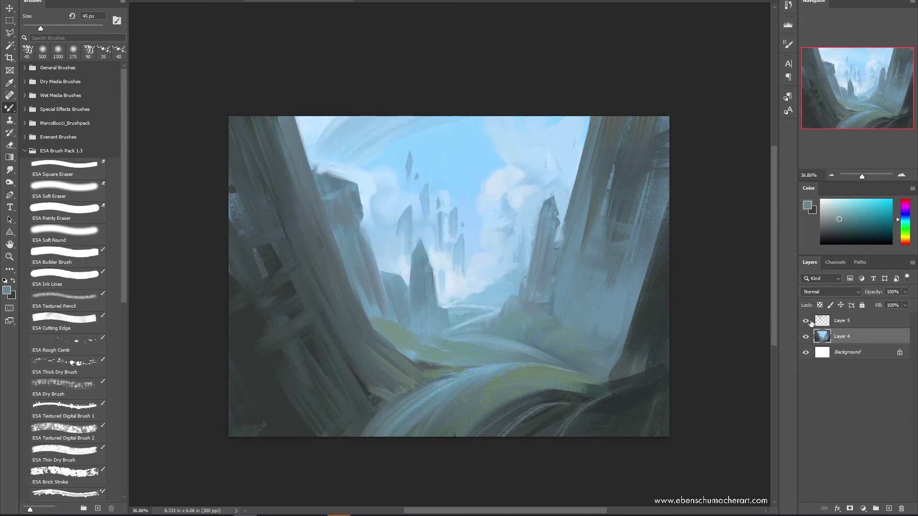
Thin out the glow over the upper sky on Layer 5 with a 900 px ESA Soft Round eraser
{"action": "left_click", "coordinate": [826, 322]}
{"action": "key", "text": "e"}
{"action": "key", "text": "bracketright"}
{"action": "key", "text": "bracketright"}
{"action": "key", "text": "bracketright"}
{"action": "key", "text": "bracketright"}
{"action": "key", "text": "bracketright"}
{"action": "key", "text": "bracketright"}
{"action": "key", "text": "bracketright"}
{"action": "key", "text": "bracketright"}
{"action": "key", "text": "bracketright"}
{"action": "key", "text": "bracketright"}
{"action": "key", "text": "bracketright"}
{"action": "key", "text": "bracketright"}
{"action": "key", "text": "bracketright"}
{"action": "key", "text": "bracketright"}
{"action": "key", "text": "bracketright"}
{"action": "key", "text": "bracketright"}
{"action": "key", "text": "bracketright"}
{"action": "key", "text": "bracketright"}
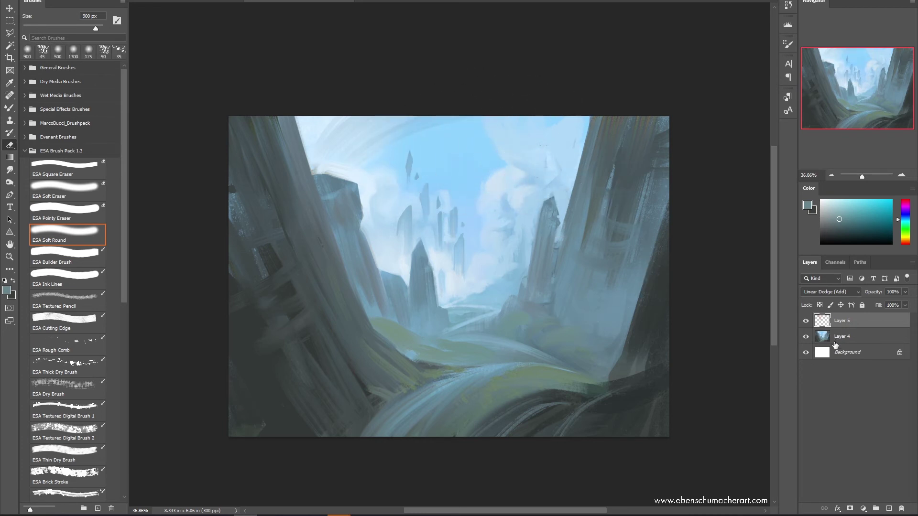
Refine the slope at the foot of the distant rock spire on Layer 4 with the Mixer Brush at 25 to 30 px
{"action": "left_click", "coordinate": [843, 337]}
{"action": "key", "text": "b"}
{"action": "key", "text": "bracketleft"}
{"action": "key", "text": "bracketleft"}
{"action": "key", "text": "bracketleft"}
{"action": "key", "text": "bracketleft"}
{"action": "key", "text": "bracketleft"}
{"action": "key", "text": "bracketleft"}
{"action": "key", "text": "bracketleft"}
{"action": "key", "text": "bracketleft"}
{"action": "key", "text": "bracketleft"}
{"action": "key", "text": "bracketleft"}
{"action": "key", "text": "bracketleft"}
{"action": "key", "text": "bracketleft"}
{"action": "key", "text": "bracketleft"}
{"action": "key", "text": "bracketleft"}
{"action": "key", "text": "bracketleft"}
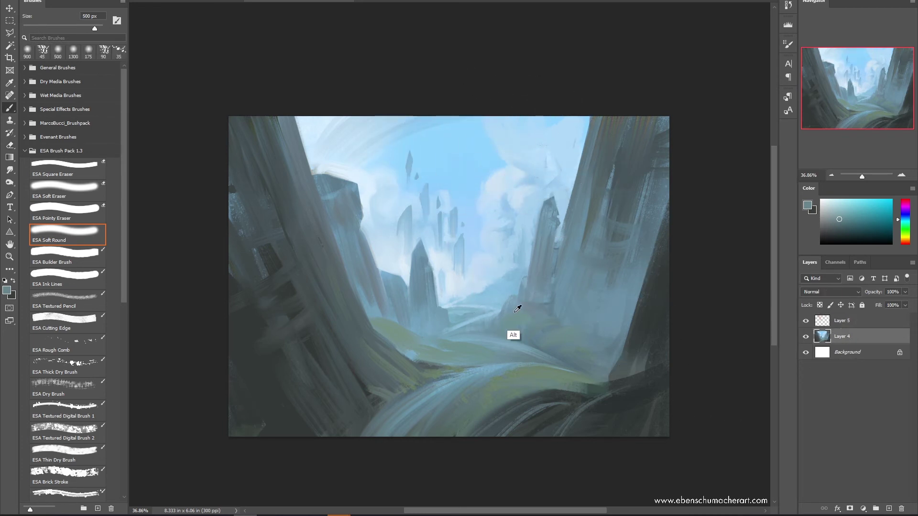
{"action": "left_click", "coordinate": [514, 318], "text": "alt"}
{"action": "key", "text": "bracketleft"}
{"action": "key", "text": "bracketleft"}
{"action": "key", "text": "bracketleft"}
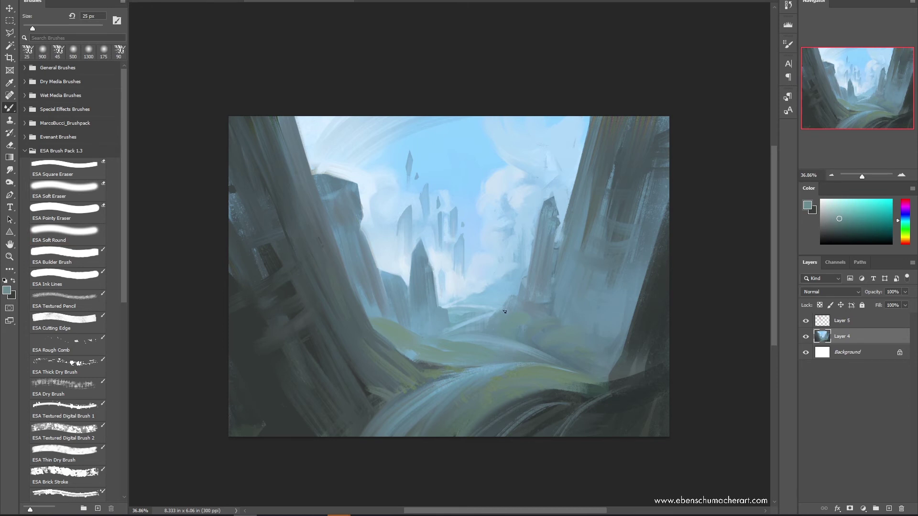
{"action": "key", "text": "bracketright"}
Paint curved dark blue-grey ledges across the right cliff's lower face with the Mixer Brush enlarged to 50 px
{"action": "left_click", "coordinate": [614, 199], "text": "alt"}
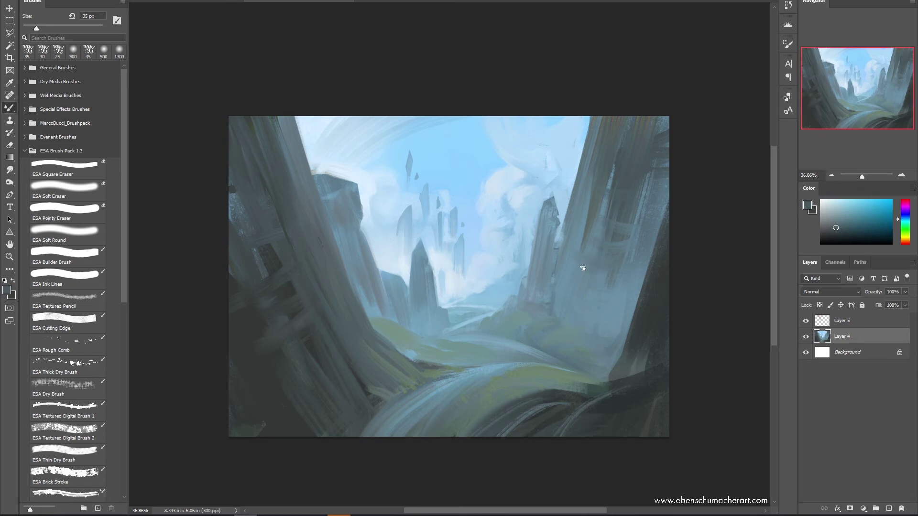
{"action": "key", "text": "bracketright"}
{"action": "key", "text": "bracketright"}
{"action": "key", "text": "bracketright"}
{"action": "mouse_move", "coordinate": [564, 285]}
{"action": "left_mouse_down"}
{"action": "mouse_move", "coordinate": [608, 298]}
{"action": "mouse_move", "coordinate": [590, 292]}
{"action": "mouse_move", "coordinate": [577, 312]}
{"action": "mouse_move", "coordinate": [620, 325]}
{"action": "mouse_move", "coordinate": [553, 302]}
{"action": "mouse_move", "coordinate": [593, 331]}
{"action": "left_mouse_up"}
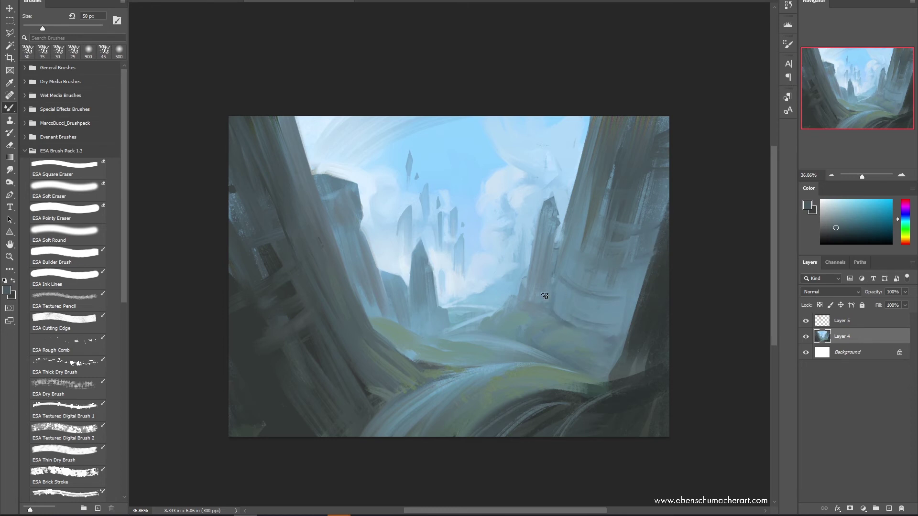
Blend the mossy slope and rocks below the right-hand spire and the nearby cliff ledges at 50 px, using tones sampled around them
{"action": "mouse_move", "coordinate": [543, 300]}
{"action": "left_mouse_down"}
{"action": "mouse_move", "coordinate": [551, 283]}
{"action": "mouse_move", "coordinate": [544, 302]}
{"action": "left_mouse_up"}
{"action": "left_click", "coordinate": [541, 300], "text": "alt"}
{"action": "left_click", "coordinate": [536, 304], "text": "alt"}
{"action": "left_click", "coordinate": [534, 323], "text": "alt"}
{"action": "left_click", "coordinate": [564, 359], "text": "alt"}
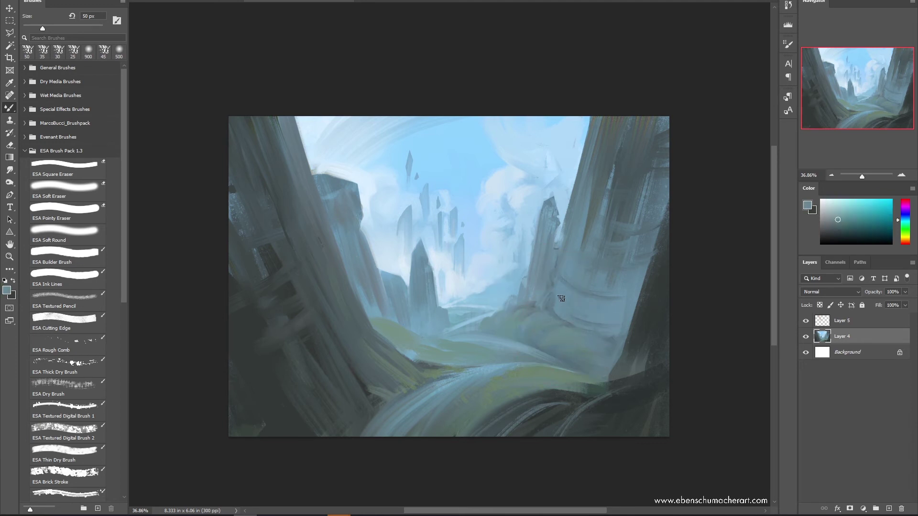
{"action": "left_click", "coordinate": [557, 225], "text": "alt"}
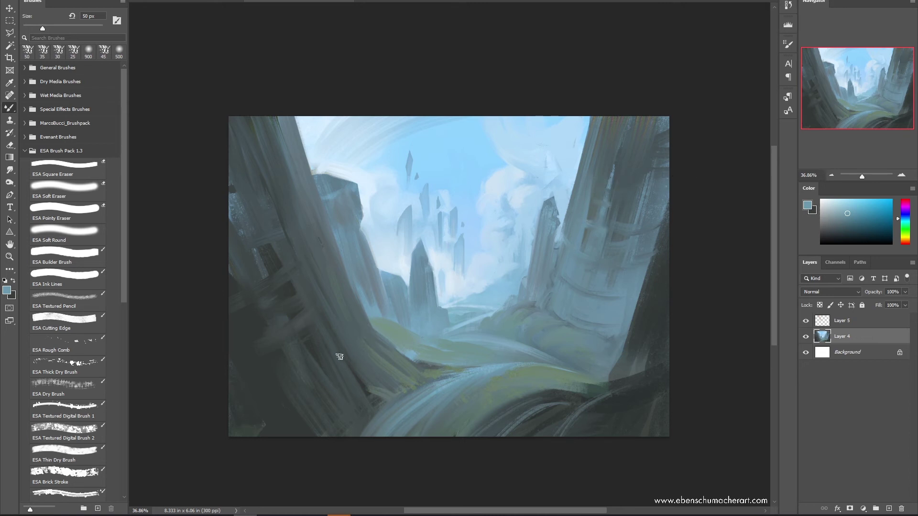
Paint curved blue strokes across the left cliff's lower face with the Mixer Brush enlarged to 80 px, using sampled blue tones
{"action": "key", "text": "alt"}
{"action": "left_click", "coordinate": [423, 276], "text": "alt"}
{"action": "key", "text": "bracketright"}
{"action": "key", "text": "bracketright"}
{"action": "key", "text": "bracketright"}
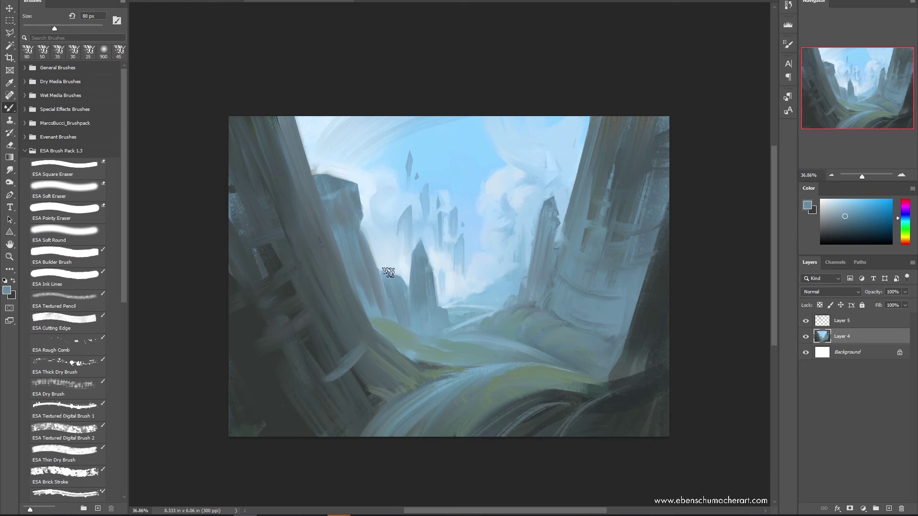
{"action": "left_click", "coordinate": [332, 175], "text": "alt"}
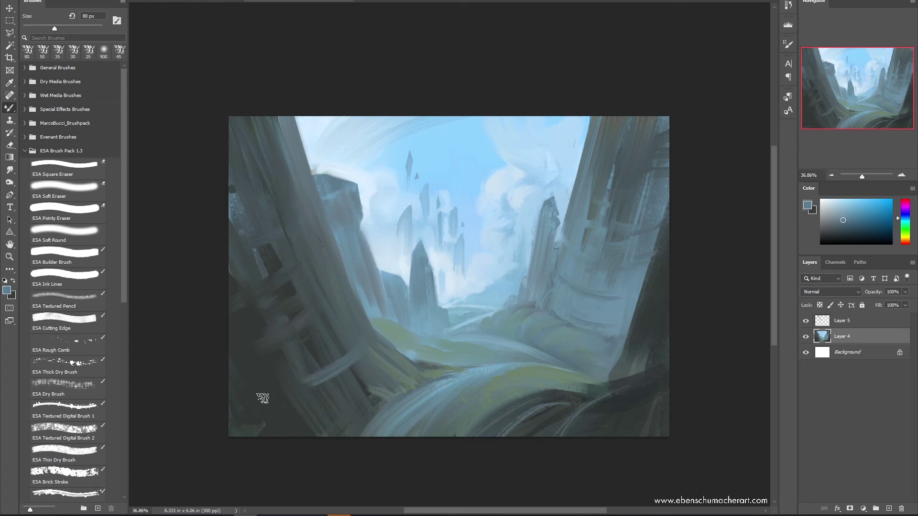
Paint crossing blue-grey bands over the left cliff's foot with the Mixer Brush at 80 px, refining their outer edge at 40 px
{"action": "mouse_move", "coordinate": [263, 398]}
{"action": "left_mouse_down"}
{"action": "mouse_move", "coordinate": [288, 393]}
{"action": "mouse_move", "coordinate": [365, 339]}
{"action": "left_mouse_up"}
{"action": "left_click_drag", "start_coordinate": [356, 410], "coordinate": [371, 383]}
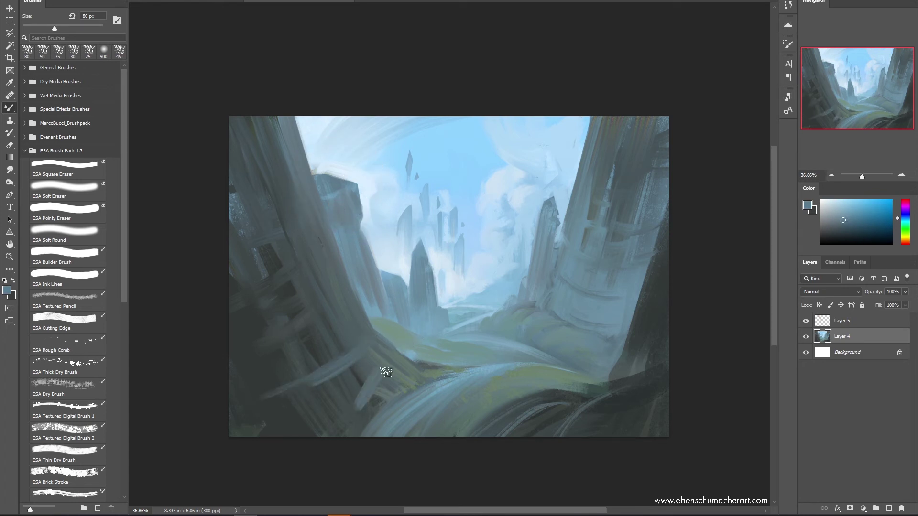
{"action": "key", "text": "bracketleft"}
{"action": "key", "text": "bracketleft"}
{"action": "key", "text": "bracketleft"}
{"action": "key", "text": "bracketleft"}
{"action": "left_click_drag", "start_coordinate": [365, 347], "coordinate": [369, 345]}
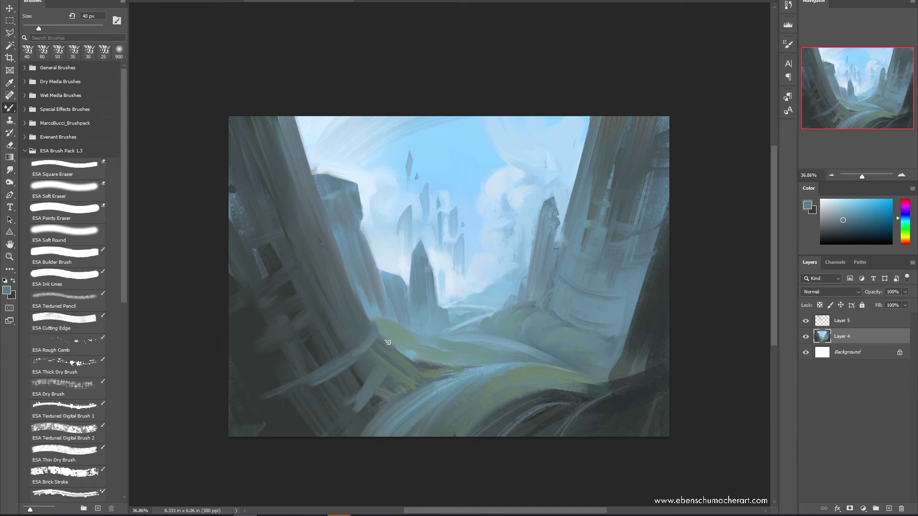
Paint a curved blue ledge across the middle of the left cliff with the Mixer Brush at 70 to 100 px
{"action": "key", "text": "bracketright"}
{"action": "key", "text": "bracketright"}
{"action": "key", "text": "bracketright"}
{"action": "left_click_drag", "start_coordinate": [338, 260], "coordinate": [301, 285]}
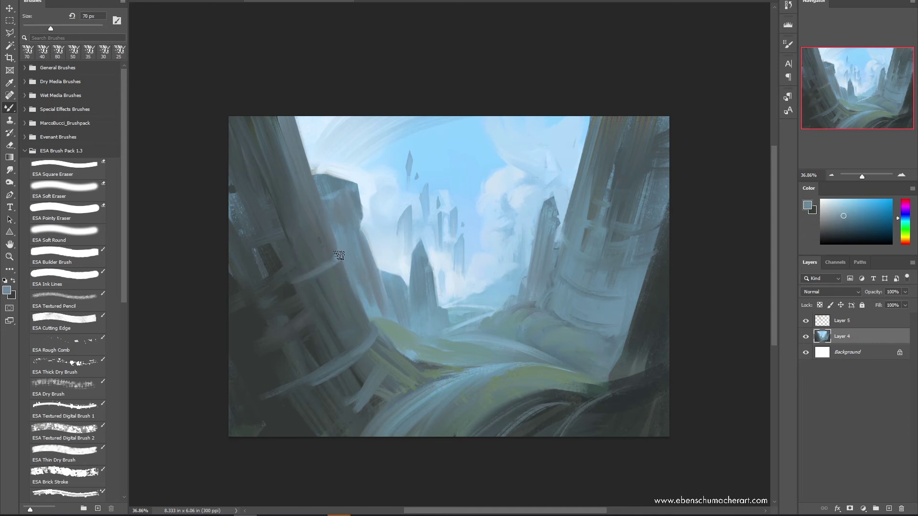
{"action": "left_click_drag", "start_coordinate": [340, 256], "coordinate": [251, 303]}
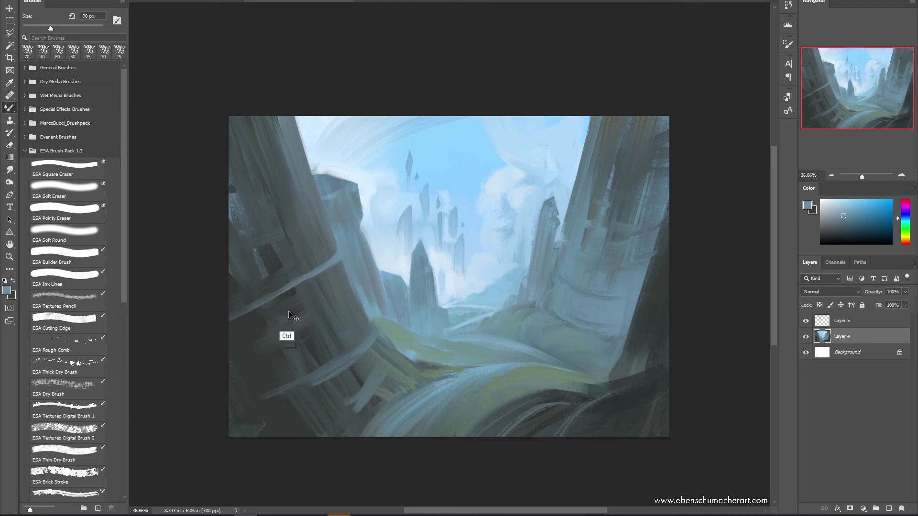
{"action": "left_click", "coordinate": [309, 275], "text": "alt"}
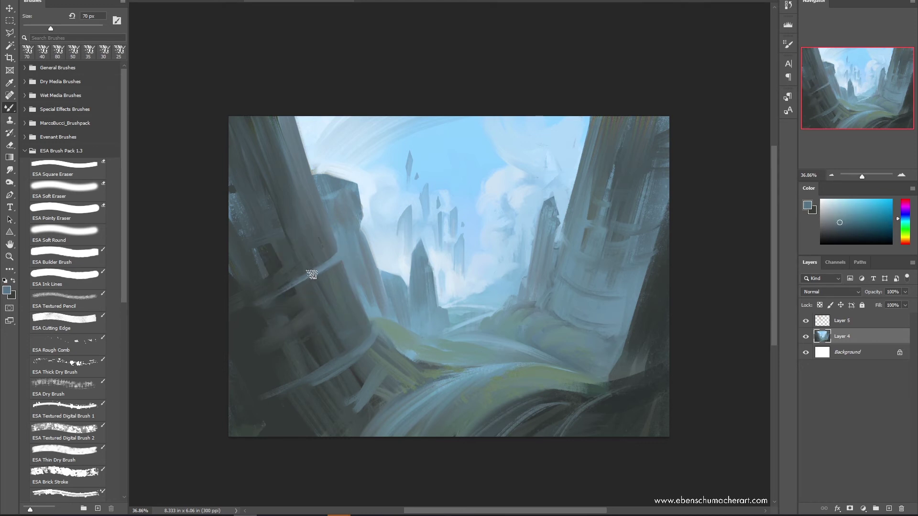
{"action": "key", "text": "bracketright"}
{"action": "key", "text": "bracketright"}
{"action": "key", "text": "bracketright"}
{"action": "mouse_move", "coordinate": [325, 253]}
{"action": "left_mouse_down"}
{"action": "mouse_move", "coordinate": [301, 290]}
{"action": "mouse_move", "coordinate": [316, 246]}
{"action": "mouse_move", "coordinate": [322, 287]}
{"action": "mouse_move", "coordinate": [360, 277]}
{"action": "left_mouse_up"}
Break up the left cliff's middle ledge at 80 px with a dark tone sampled from the rock
{"action": "left_click", "coordinate": [356, 288], "text": "alt"}
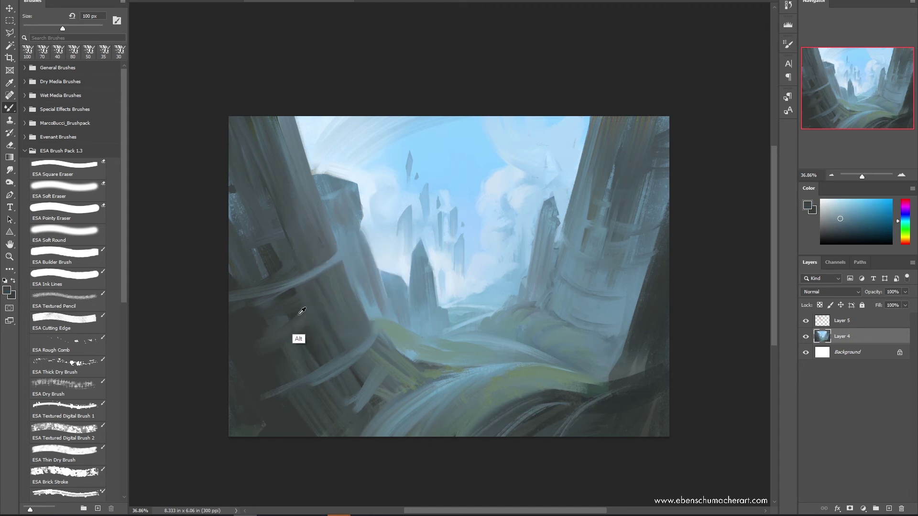
{"action": "key", "text": "bracketleft"}
{"action": "key", "text": "bracketleft"}
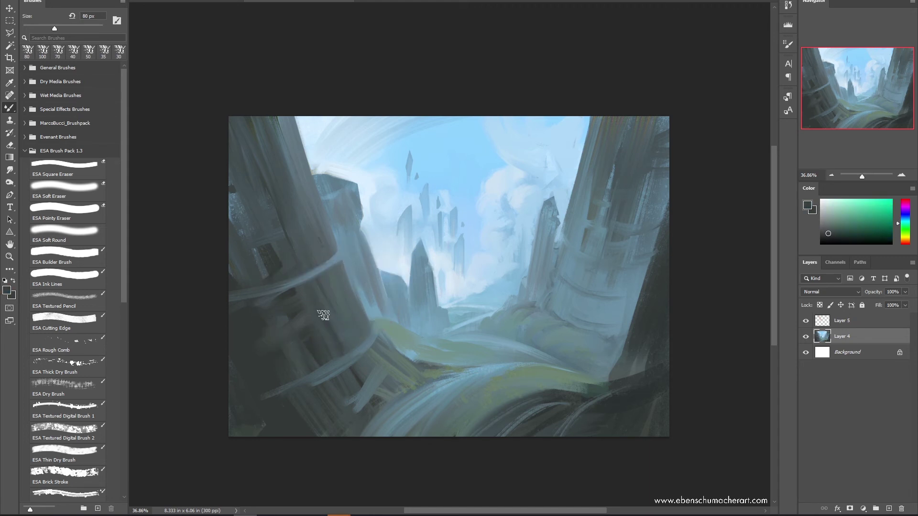
{"action": "left_click_drag", "start_coordinate": [317, 269], "coordinate": [305, 273]}
{"action": "left_click", "coordinate": [312, 273], "text": "alt"}
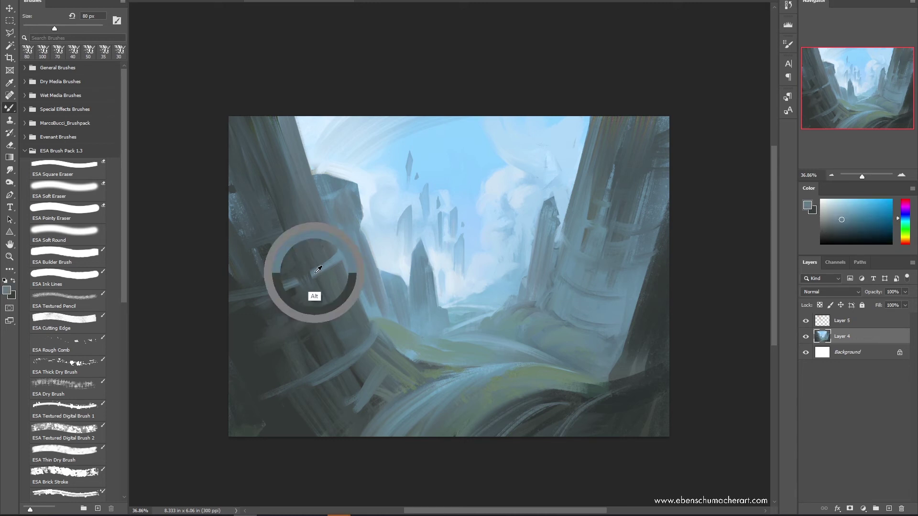
Refine the broken ledge and dark recesses of the left cliff at 20 to 45 px, using tones sampled around them
{"action": "key", "text": "bracketleft"}
{"action": "key", "text": "bracketleft"}
{"action": "key", "text": "bracketleft"}
{"action": "key", "text": "bracketleft"}
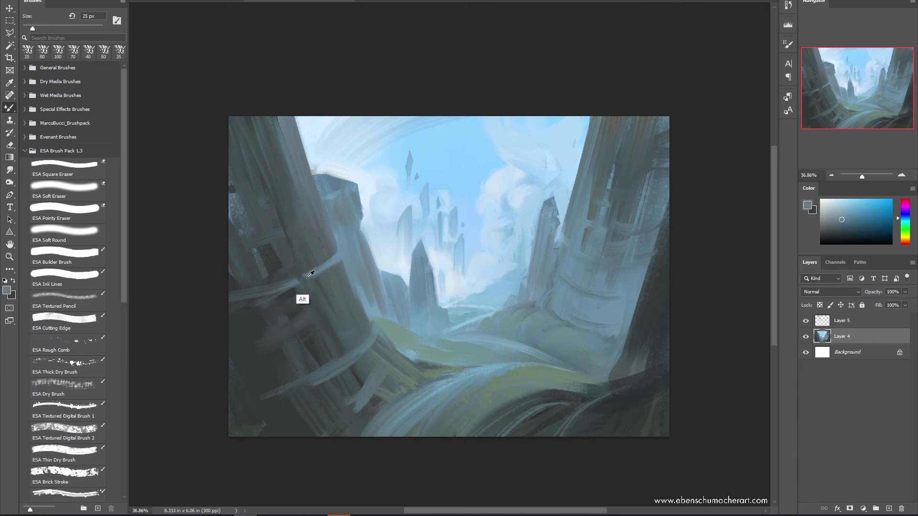
{"action": "left_click", "coordinate": [307, 274], "text": "alt"}
{"action": "left_click", "coordinate": [311, 274], "text": "alt"}
{"action": "left_click", "coordinate": [268, 263], "text": "alt"}
{"action": "key", "text": "bracketleft"}
{"action": "key", "text": "bracketright"}
{"action": "key", "text": "bracketright"}
{"action": "key", "text": "bracketright"}
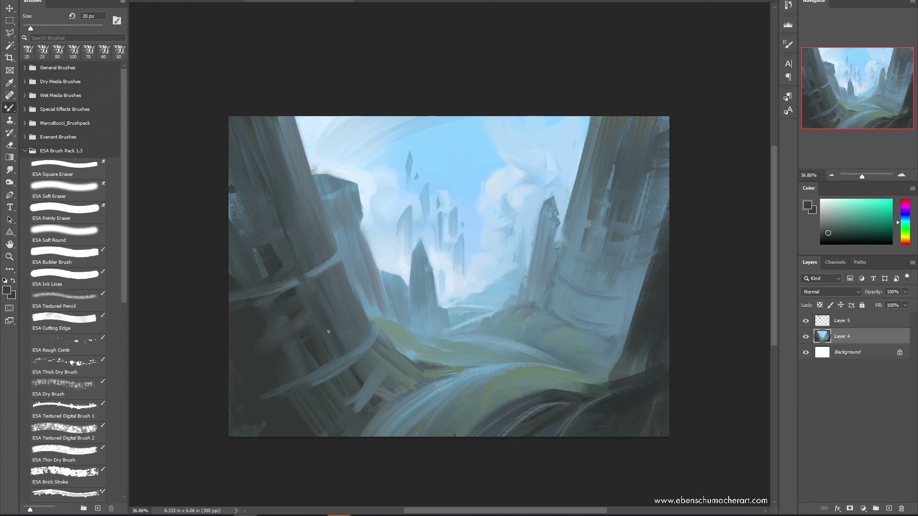
{"action": "key", "text": "bracketright"}
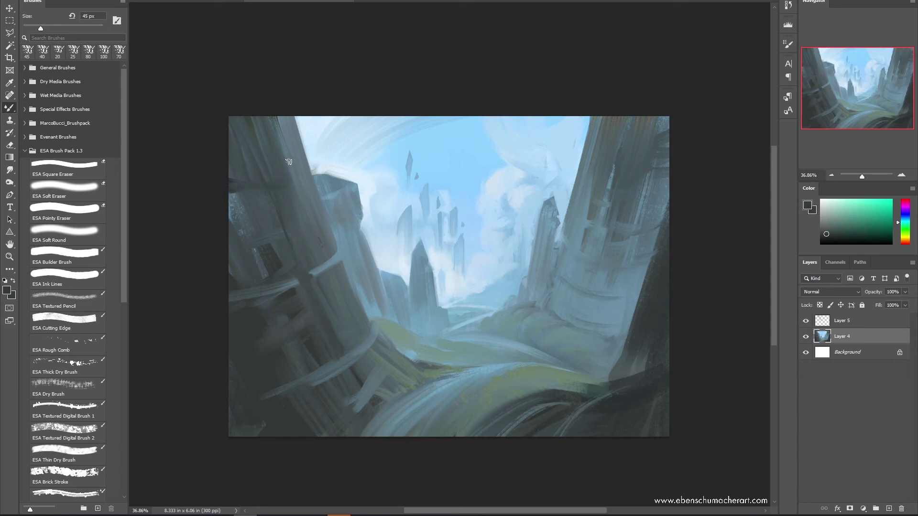
Paint pale sky light along the left cliff's edge beside the distant rock block at 35 to 45 px, using sampled cloud and mist tones
{"action": "left_click", "coordinate": [316, 181], "text": "alt"}
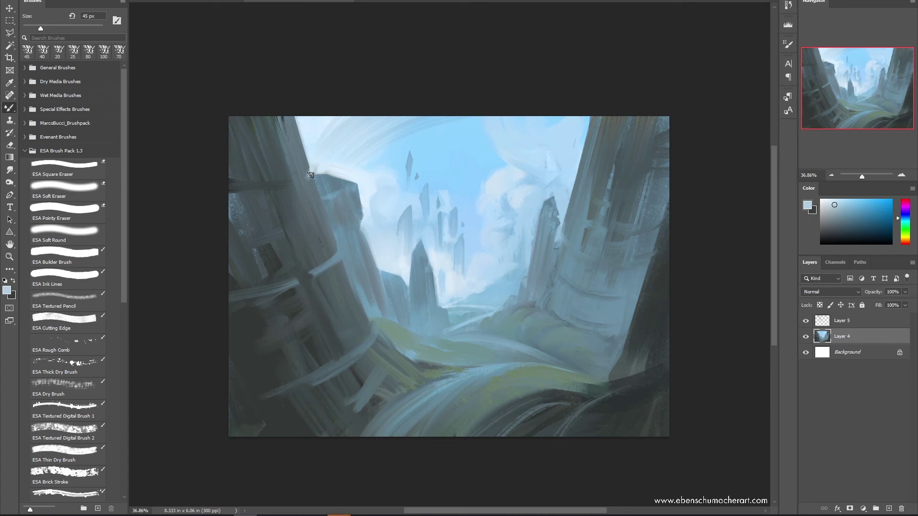
{"action": "left_click", "coordinate": [318, 185], "text": "alt"}
{"action": "left_click", "coordinate": [317, 176], "text": "alt"}
{"action": "left_click_drag", "start_coordinate": [316, 178], "coordinate": [330, 239]}
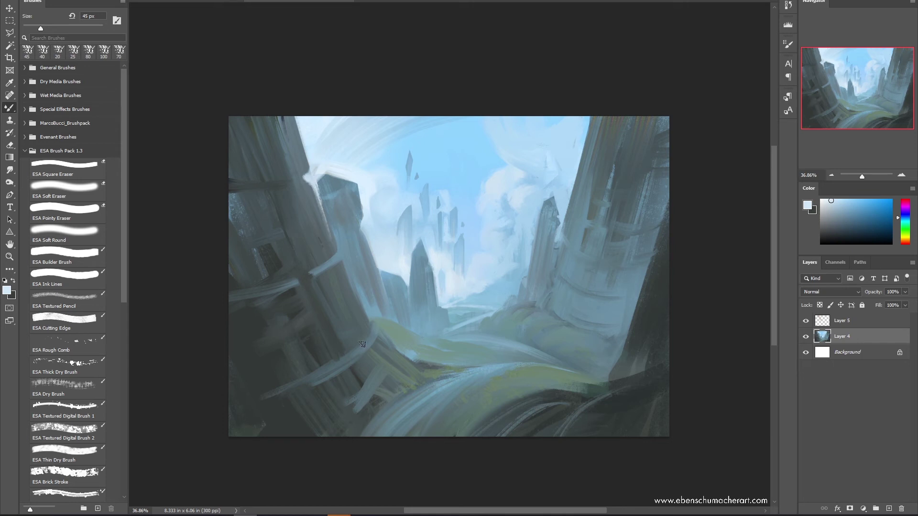
{"action": "left_click", "coordinate": [373, 313], "text": "alt"}
{"action": "left_click_drag", "start_coordinate": [307, 171], "coordinate": [314, 194]}
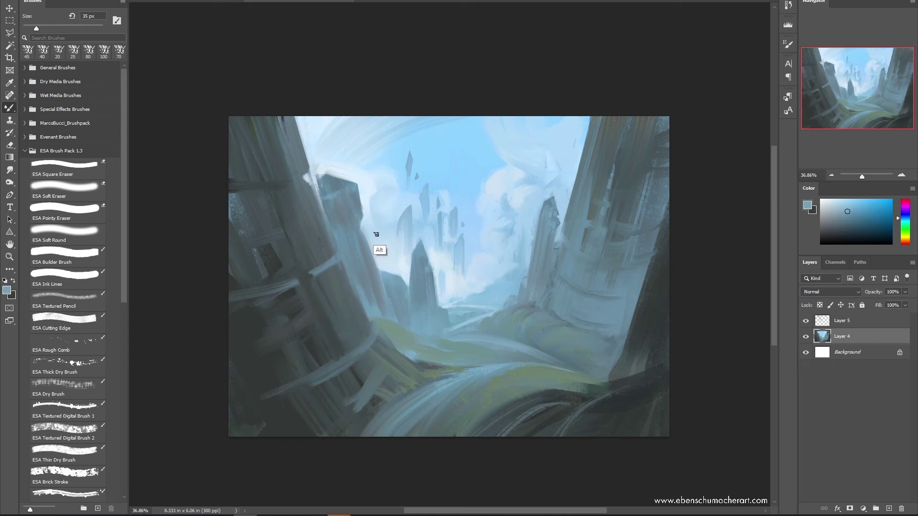
Sample the light blue of the sky and switch to the Brush tool with the ESA Textured Digital Brush 2 preset
{"action": "left_click", "coordinate": [402, 174], "text": "alt"}
{"action": "key", "text": "period"}
{"action": "key", "text": "bracketleft"}
{"action": "key", "text": "bracketleft"}
{"action": "key", "text": "bracketleft"}
{"action": "key", "text": "bracketleft"}
{"action": "key", "text": "bracketleft"}
{"action": "key", "text": "bracketleft"}
{"action": "key", "text": "bracketleft"}
{"action": "key", "text": "bracketleft"}
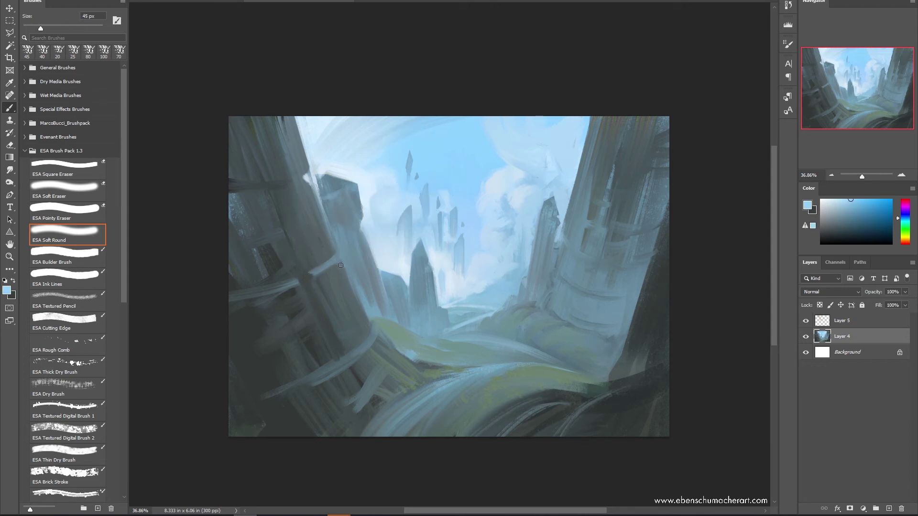
{"action": "left_click", "coordinate": [58, 365]}
{"action": "left_click", "coordinate": [74, 408]}
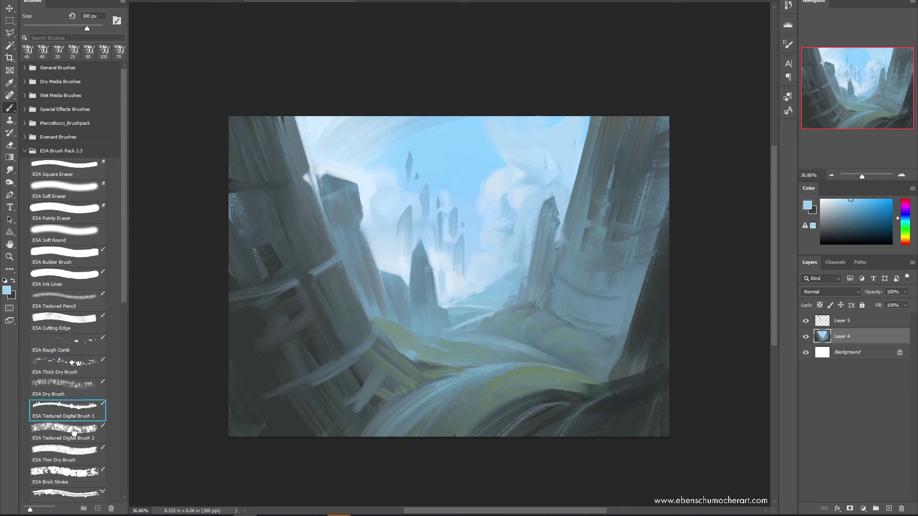
{"action": "left_click", "coordinate": [74, 433]}
Paint light blue rim highlights along the left cliff's edge and small ones near the right spire at 20 to 35 px, undoing the last stroke
{"action": "key", "text": "bracketleft"}
{"action": "key", "text": "bracketleft"}
{"action": "key", "text": "bracketleft"}
{"action": "key", "text": "bracketleft"}
{"action": "key", "text": "bracketleft"}
{"action": "key", "text": "bracketleft"}
{"action": "key", "text": "bracketleft"}
{"action": "key", "text": "bracketleft"}
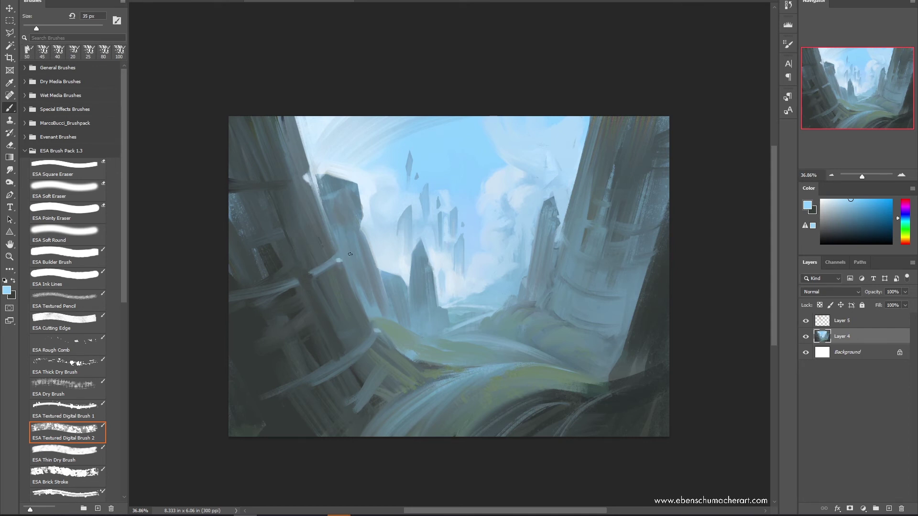
{"action": "left_click_drag", "start_coordinate": [316, 186], "coordinate": [386, 353]}
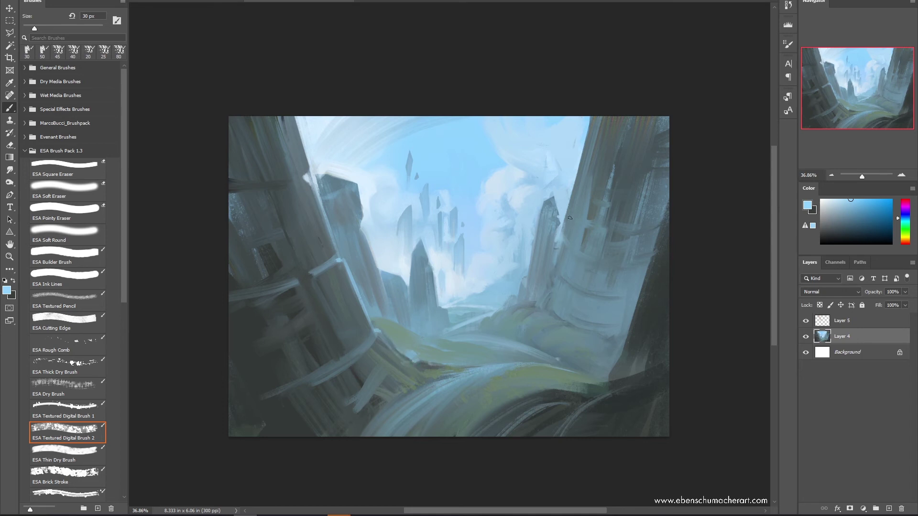
{"action": "left_click_drag", "start_coordinate": [556, 273], "coordinate": [555, 274]}
{"action": "left_click_drag", "start_coordinate": [378, 267], "coordinate": [396, 331]}
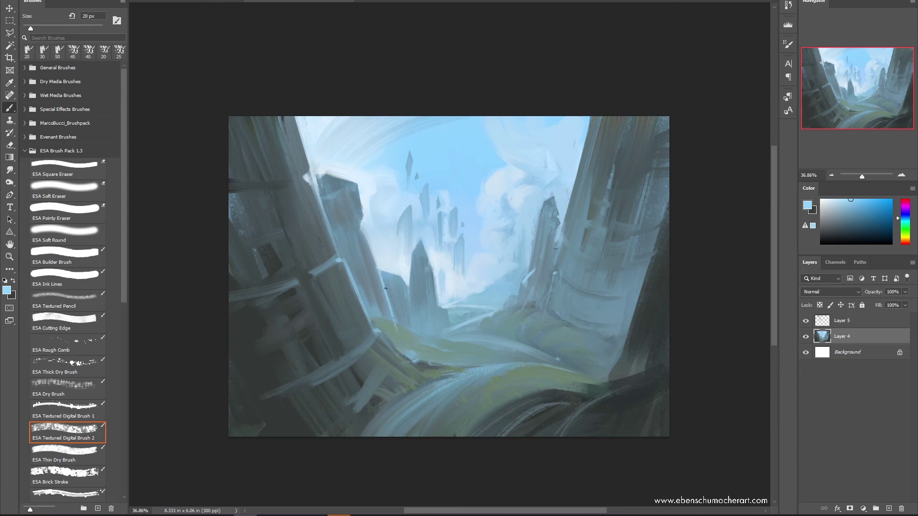
{"action": "key", "text": "ctrl+z"}
Flip the painting horizontally
{"action": "key", "text": "z"}
{"action": "key", "text": "ctrl+shift+h"}
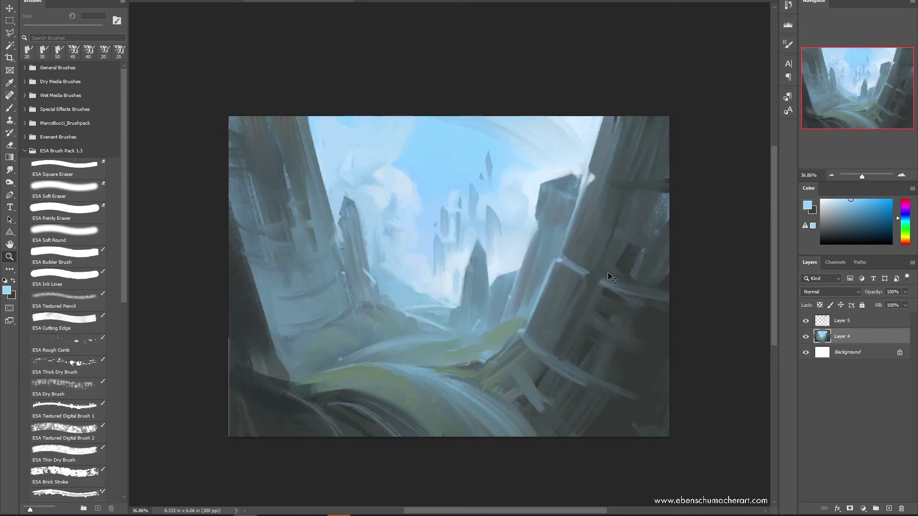
{"action": "key", "text": "ctrl+b"}
{"action": "left_click", "coordinate": [550, 131]}
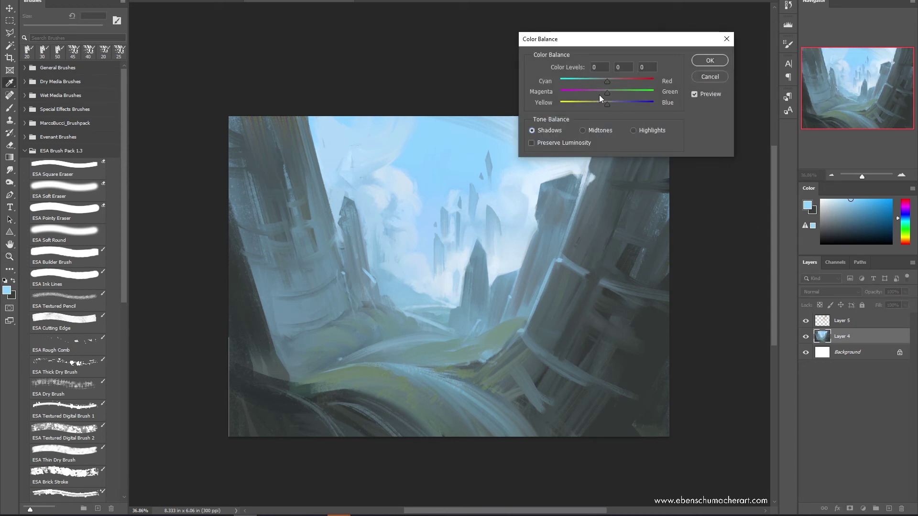
{"action": "left_click", "coordinate": [633, 130]}
{"action": "left_click_drag", "start_coordinate": [607, 105], "coordinate": [593, 81]}
{"action": "left_click", "coordinate": [595, 81]}
{"action": "left_click", "coordinate": [696, 77]}
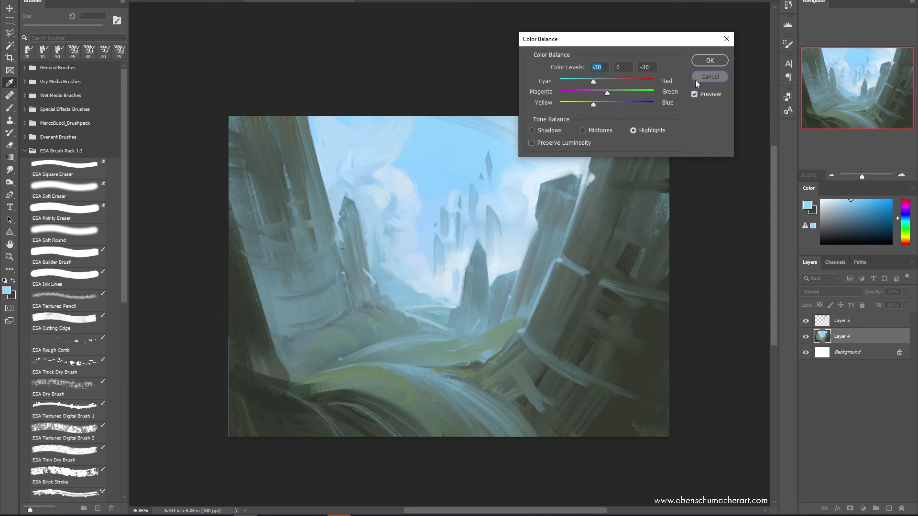
Darken Layer 4 with Levels by raising the black input level to about 20
{"action": "key", "text": "z"}
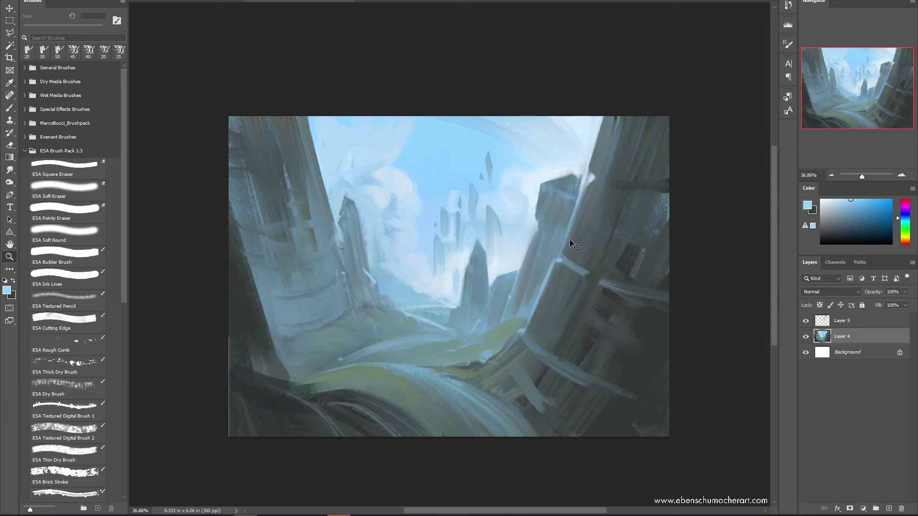
{"action": "key", "text": "ctrl+l"}
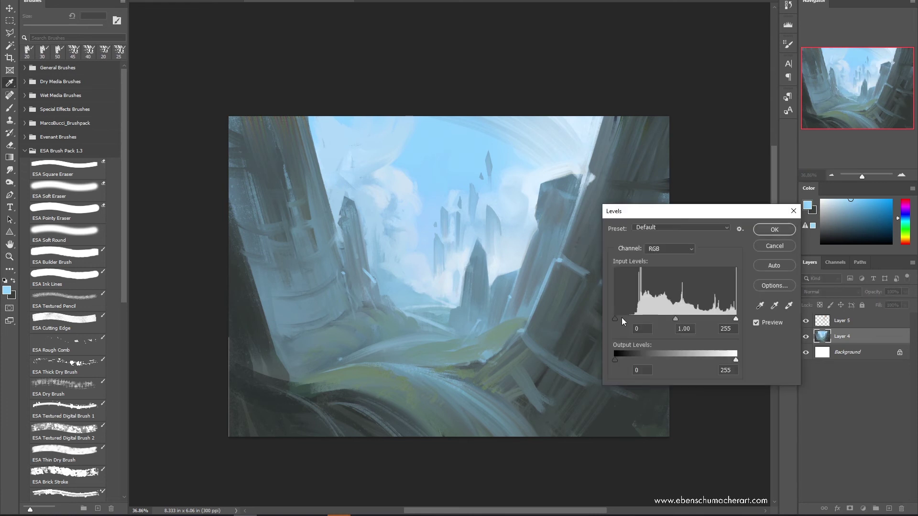
{"action": "left_click_drag", "start_coordinate": [615, 318], "coordinate": [624, 319]}
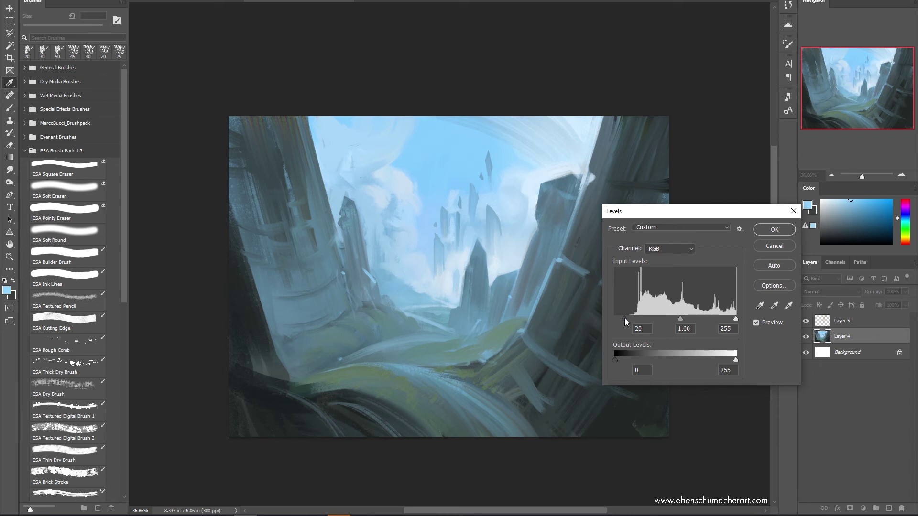
{"action": "left_click", "coordinate": [625, 317]}
{"action": "left_click", "coordinate": [761, 230]}
Warm Layer 4's highlights with Color Balance, setting cyan-red to +22 and yellow-blue to -56
{"action": "key", "text": "ctrl+b"}
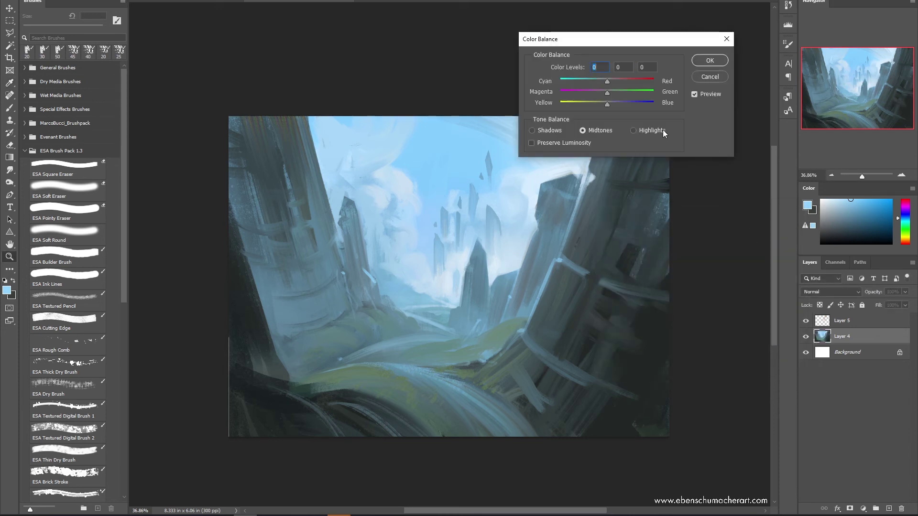
{"action": "left_click_drag", "start_coordinate": [593, 102], "coordinate": [618, 82]}
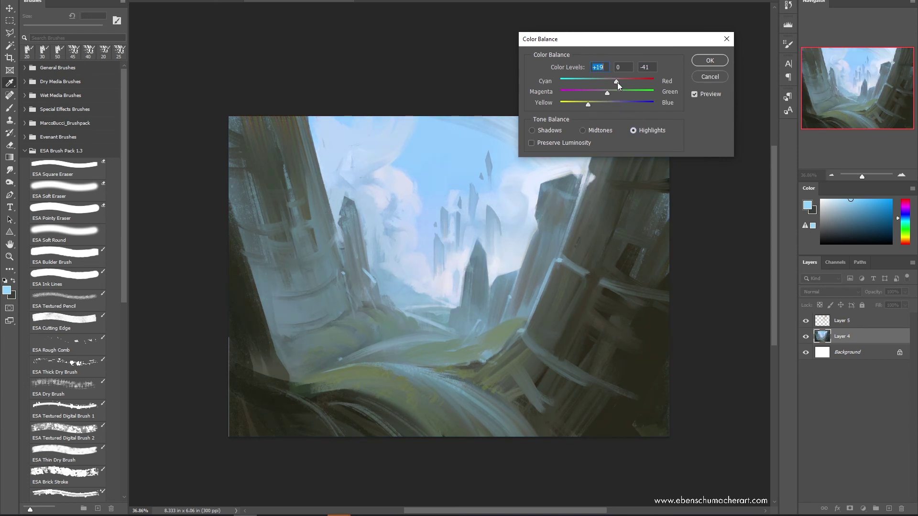
{"action": "left_click", "coordinate": [592, 105]}
{"action": "left_click", "coordinate": [560, 134]}
{"action": "left_click_drag", "start_coordinate": [608, 104], "coordinate": [606, 83]}
{"action": "left_click", "coordinate": [632, 131]}
{"action": "left_click_drag", "start_coordinate": [625, 82], "coordinate": [581, 105]}
Cool the shadows in the same Color Balance adjustment with cyan-red at -6 and yellow-blue at +37, and apply it
{"action": "left_click", "coordinate": [554, 130]}
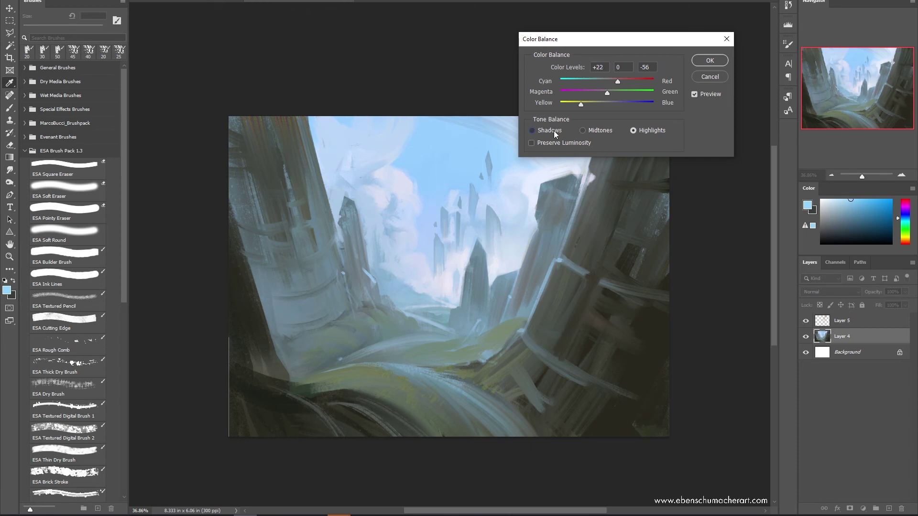
{"action": "left_click", "coordinate": [625, 104]}
{"action": "left_click_drag", "start_coordinate": [602, 79], "coordinate": [604, 80]}
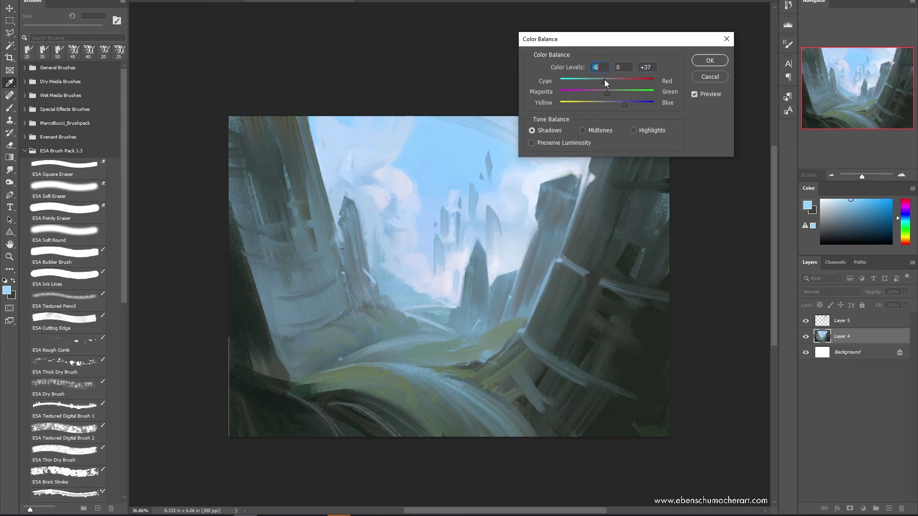
{"action": "left_click", "coordinate": [710, 60]}
Touch up the left-hand spire and its surrounding mist with ESA Textured Digital Brush 2 at 20 to 30 px, using sampled tones
{"action": "key", "text": "z"}
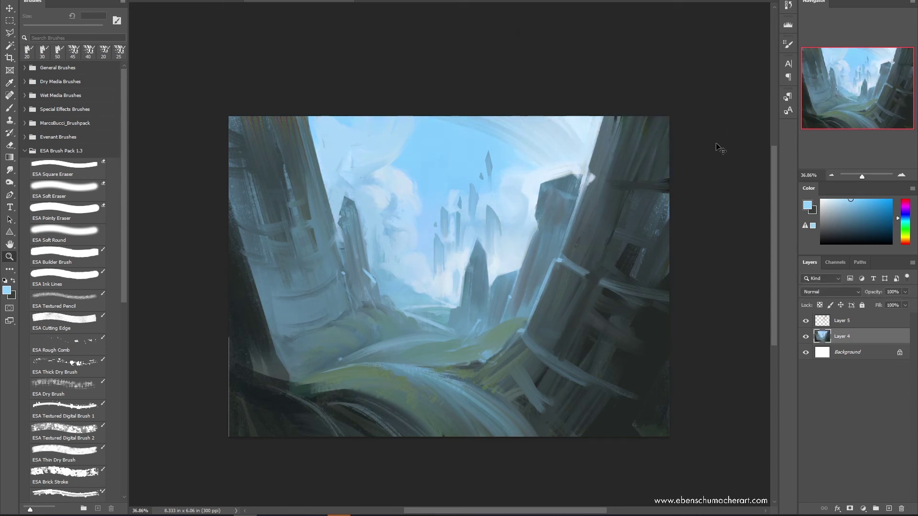
{"action": "left_click_drag", "start_coordinate": [562, 266], "coordinate": [565, 268]}
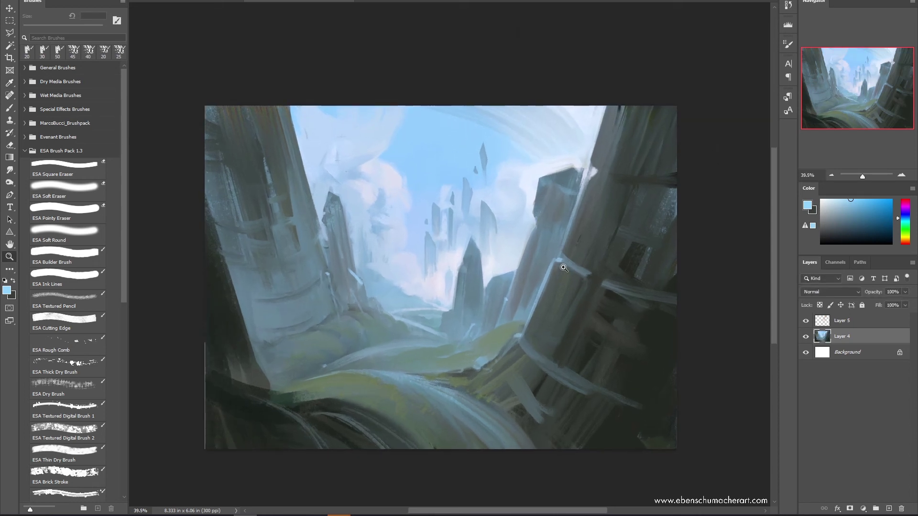
{"action": "right_click", "coordinate": [592, 280]}
{"action": "left_click", "coordinate": [381, 348]}
{"action": "key", "text": "b"}
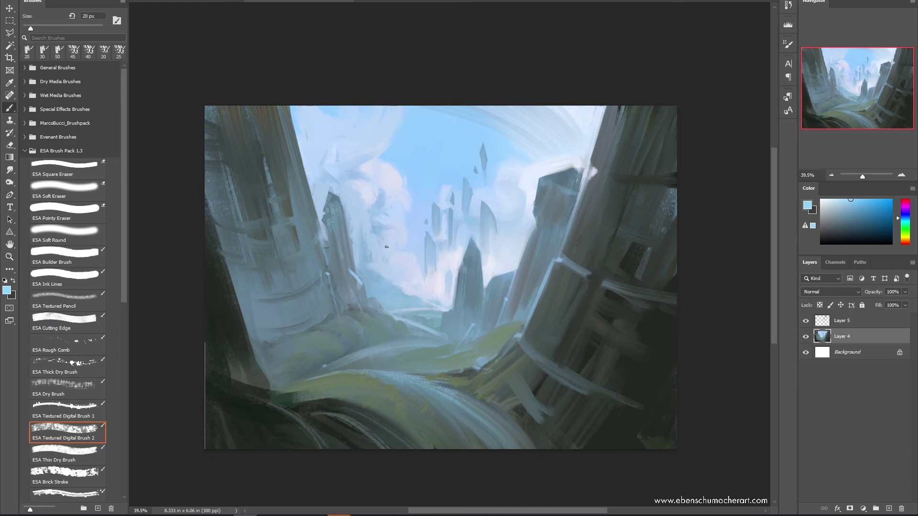
{"action": "left_click", "coordinate": [350, 282], "text": "alt"}
{"action": "left_click", "coordinate": [314, 262], "text": "alt"}
{"action": "left_click", "coordinate": [352, 244], "text": "alt"}
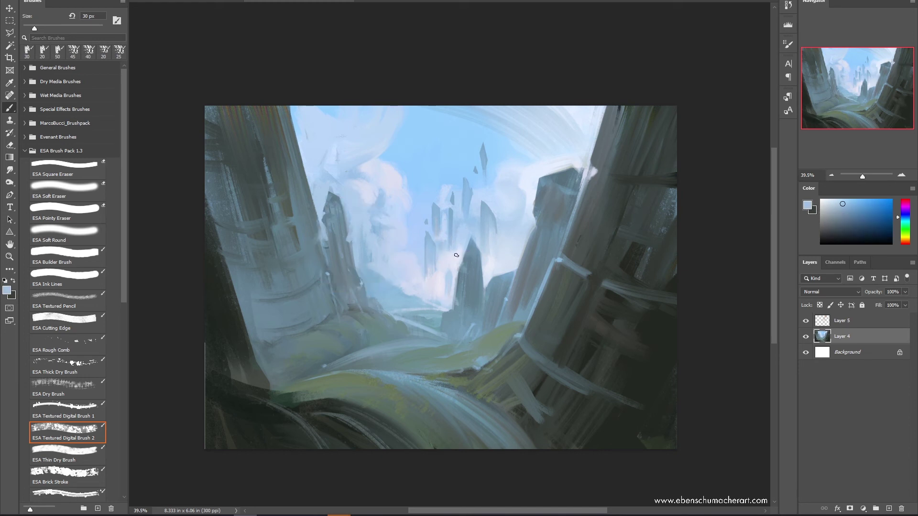
Soften the edge at the foot of the left-hand spire with a sampled mist blue at 30 px
{"action": "key", "text": "z"}
{"action": "left_click_drag", "start_coordinate": [436, 286], "coordinate": [458, 282]}
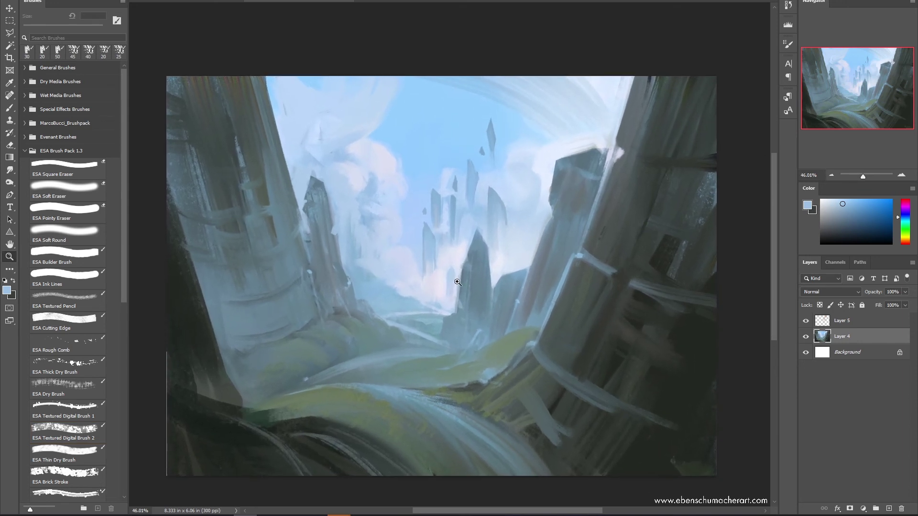
{"action": "key", "text": "b"}
{"action": "left_click", "coordinate": [367, 286], "text": "alt"}
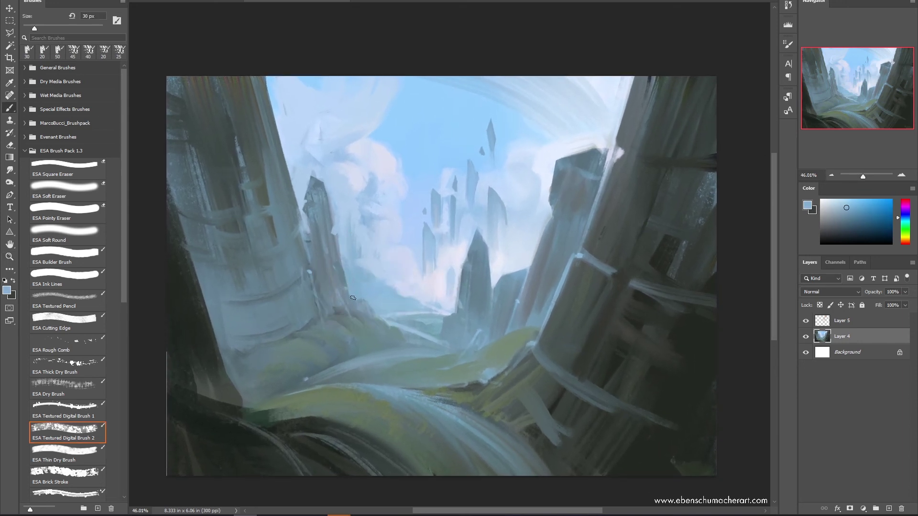
Reshape the left-hand spire and its join with the cliff at 30 px, using sampled blue-grey, dark green-grey and sky tones
{"action": "key", "text": "z"}
{"action": "left_click_drag", "start_coordinate": [433, 257], "coordinate": [411, 272]}
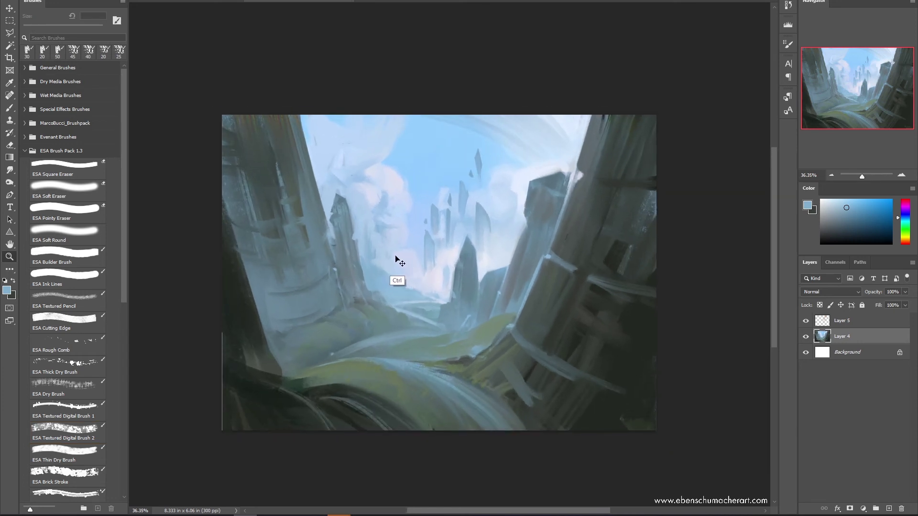
{"action": "key", "text": "b"}
{"action": "left_click", "coordinate": [335, 223], "text": "alt"}
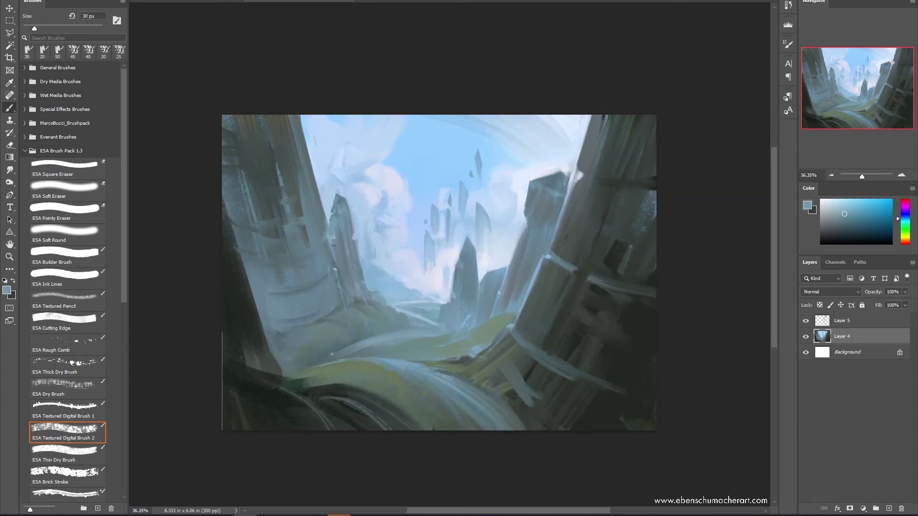
{"action": "left_click", "coordinate": [294, 201], "text": "alt"}
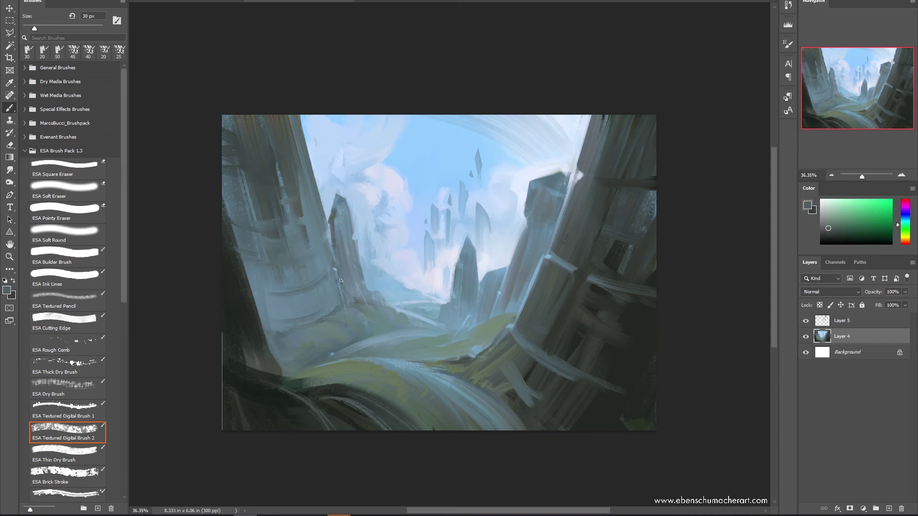
{"action": "left_click", "coordinate": [471, 288], "text": "alt"}
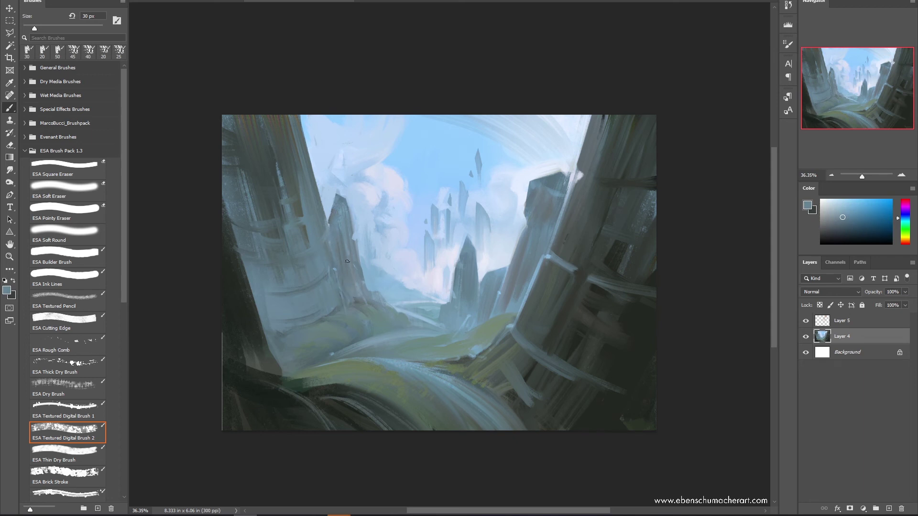
{"action": "left_click", "coordinate": [292, 190], "text": "alt"}
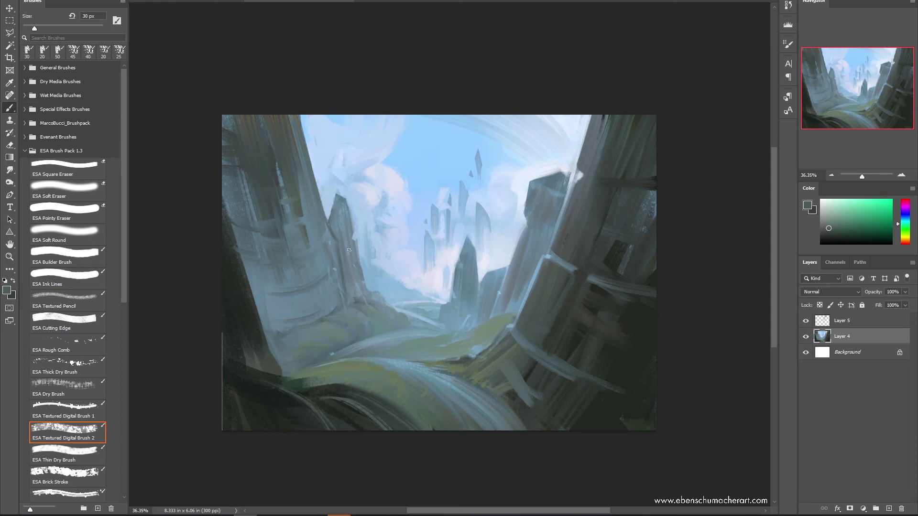
{"action": "left_click", "coordinate": [335, 268], "text": "alt"}
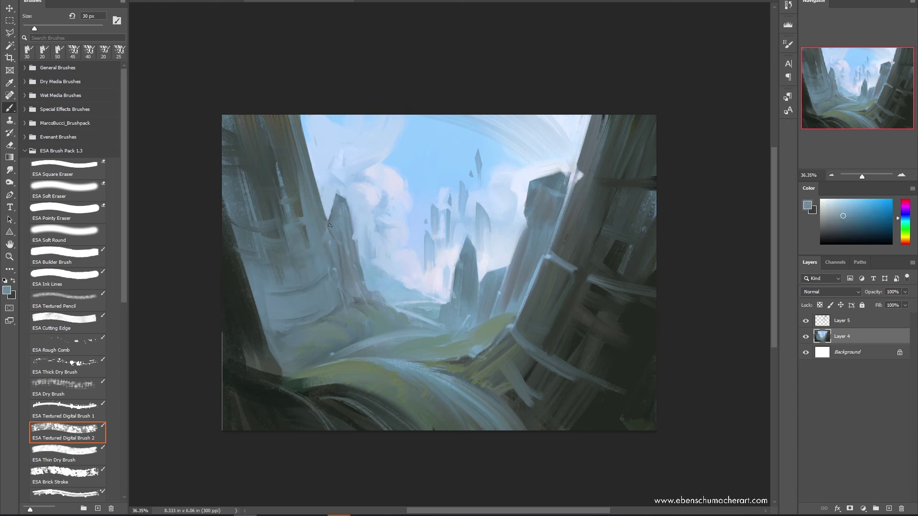
{"action": "left_click", "coordinate": [368, 220], "text": "alt"}
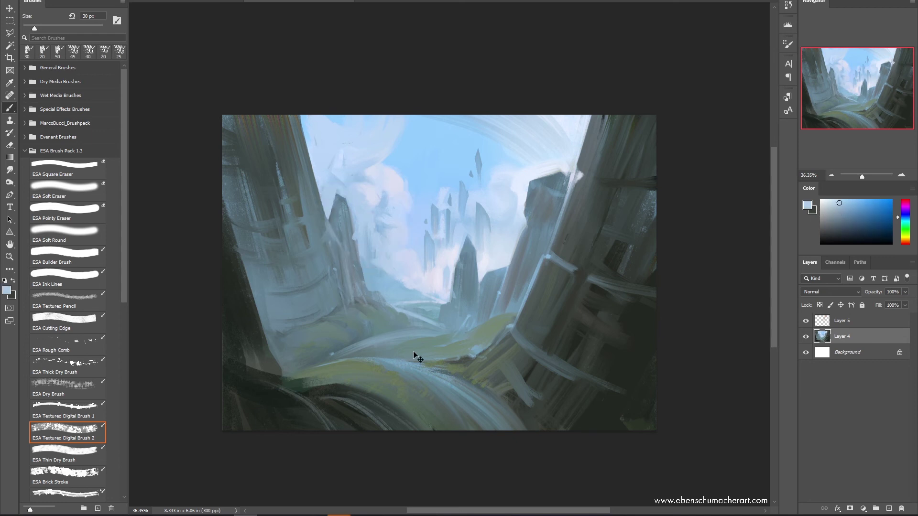
Blend the spire's base and the slopes on both sides of the valley with the Mixer Brush at 80 to 90 px
{"action": "key", "text": "bracketright"}
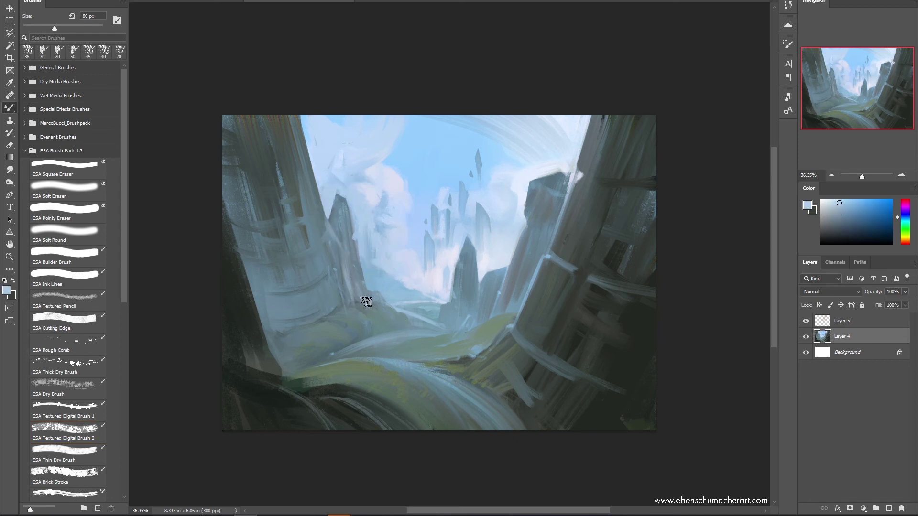
{"action": "key", "text": "bracketright"}
{"action": "left_click", "coordinate": [382, 314], "text": "alt"}
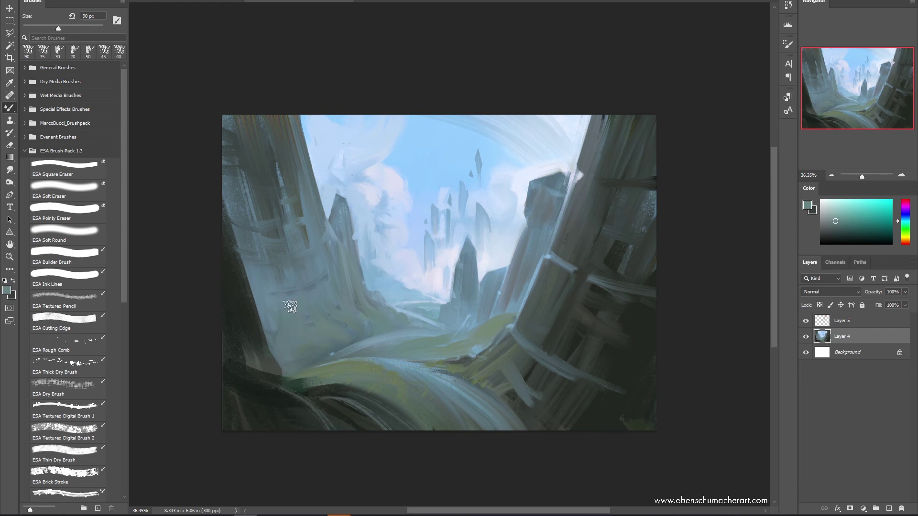
{"action": "mouse_move", "coordinate": [444, 314]}
{"action": "left_mouse_down"}
{"action": "mouse_move", "coordinate": [475, 304]}
{"action": "mouse_move", "coordinate": [492, 322]}
{"action": "mouse_move", "coordinate": [511, 274]}
{"action": "mouse_move", "coordinate": [532, 260]}
{"action": "mouse_move", "coordinate": [492, 325]}
{"action": "mouse_move", "coordinate": [491, 294]}
{"action": "left_mouse_up"}
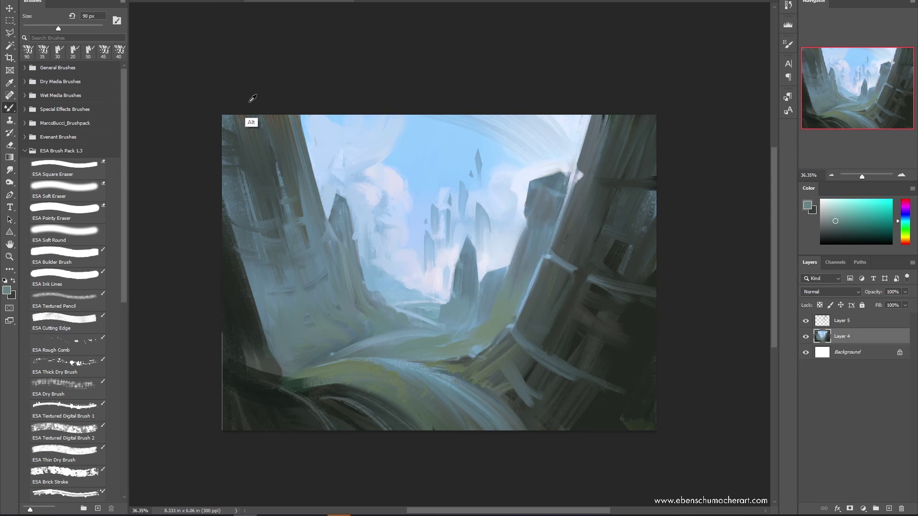
Pick a muted orange-brown and paint warm vertical strokes down the left cliff's inner face at 90 to 150 px
{"action": "left_click", "coordinate": [905, 242]}
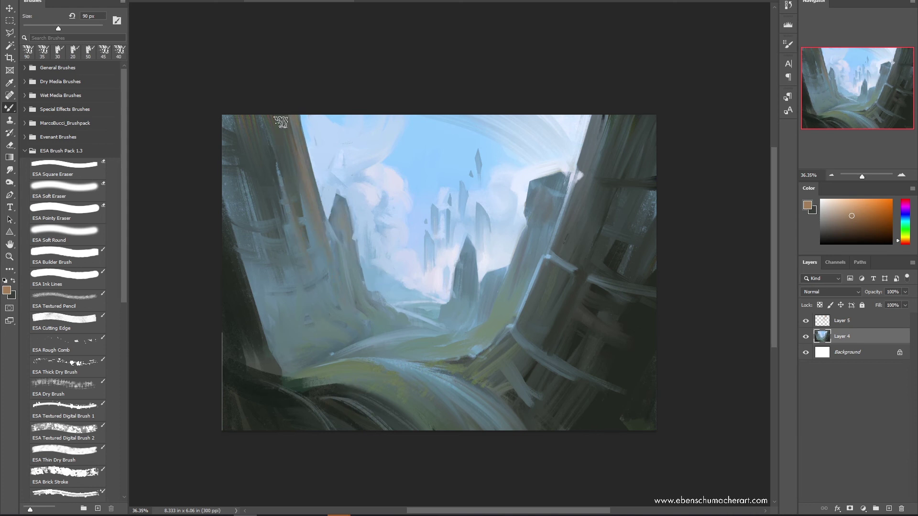
{"action": "mouse_move", "coordinate": [281, 123]}
{"action": "left_mouse_down"}
{"action": "mouse_move", "coordinate": [278, 146]}
{"action": "mouse_move", "coordinate": [304, 210]}
{"action": "mouse_move", "coordinate": [297, 179]}
{"action": "left_mouse_up"}
{"action": "key", "text": "bracketright"}
{"action": "key", "text": "bracketright"}
{"action": "key", "text": "bracketright"}
{"action": "left_click_drag", "start_coordinate": [311, 242], "coordinate": [290, 186]}
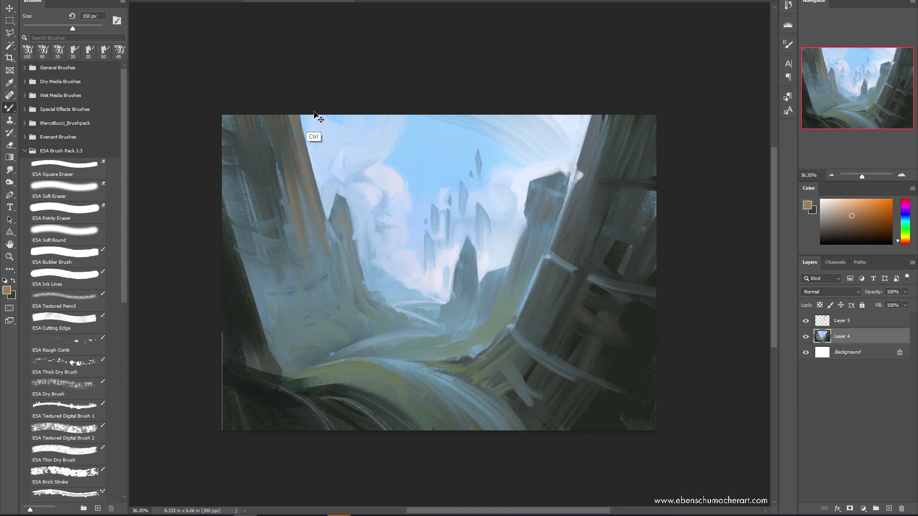
Paint the same orange-brown along the right cliff's inner edge at 100 px and check the composition mirrored
{"action": "key", "text": "bracketleft"}
{"action": "key", "text": "bracketleft"}
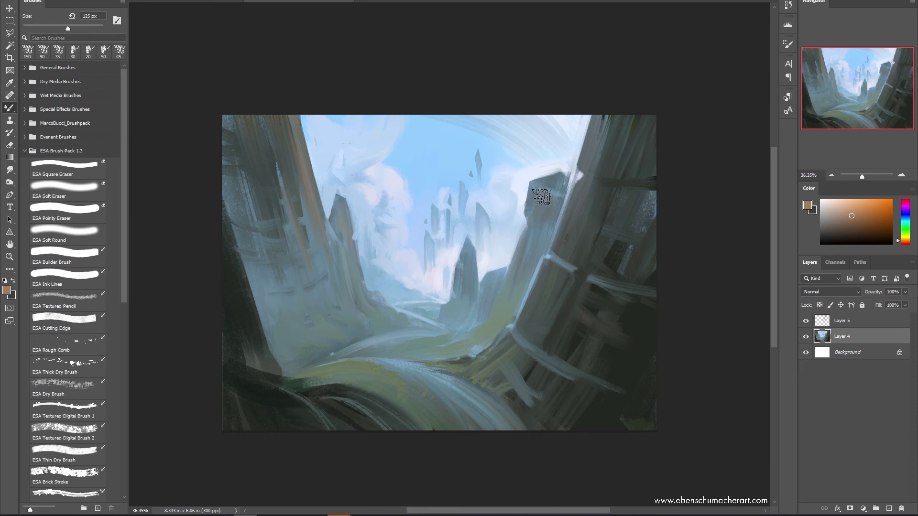
{"action": "key", "text": "bracketleft"}
{"action": "key", "text": "bracketright"}
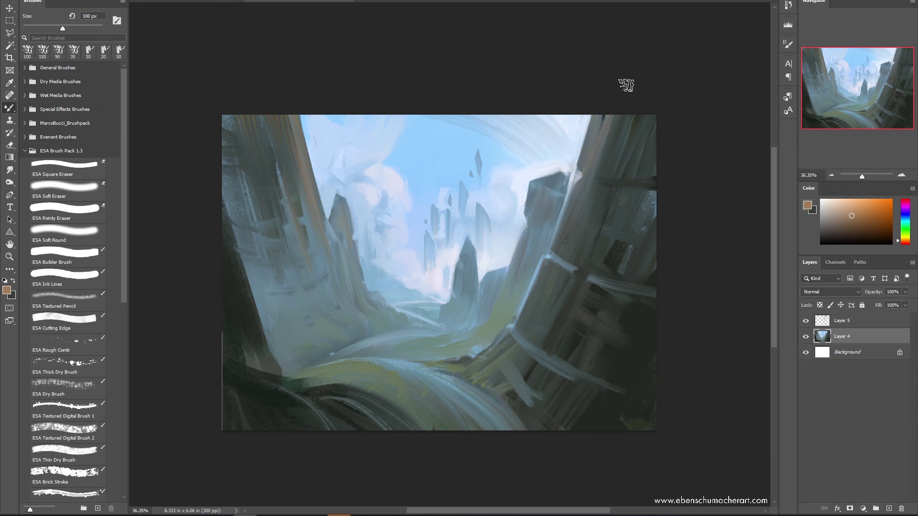
{"action": "left_click_drag", "start_coordinate": [625, 82], "coordinate": [571, 218]}
{"action": "key", "text": "ctrl"}
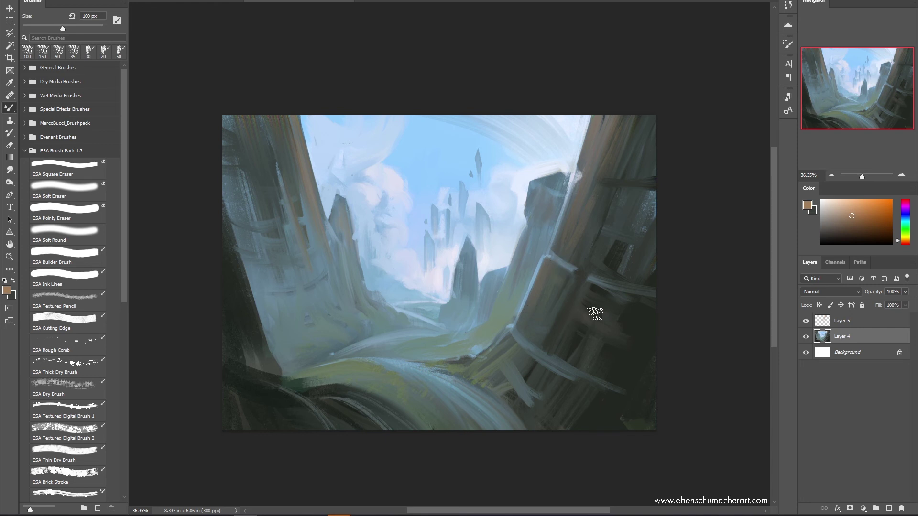
{"action": "key", "text": "h"}
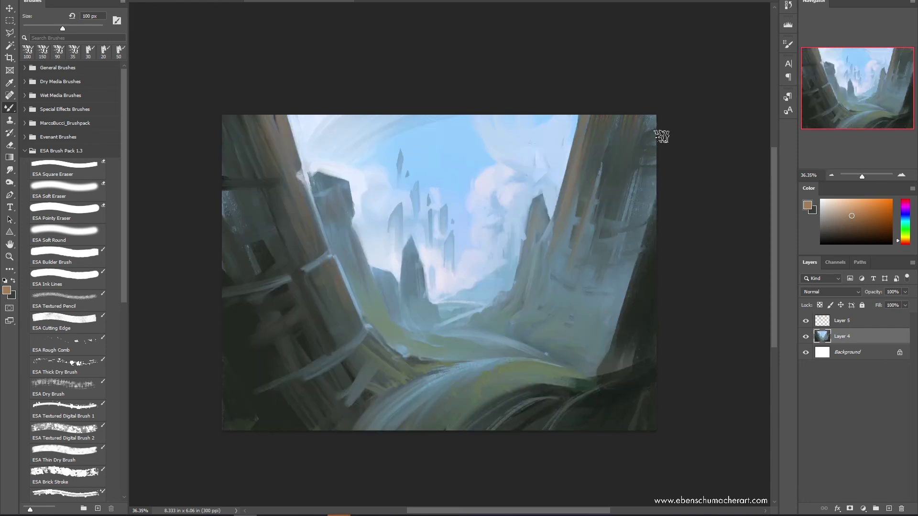
{"action": "key", "text": "h"}
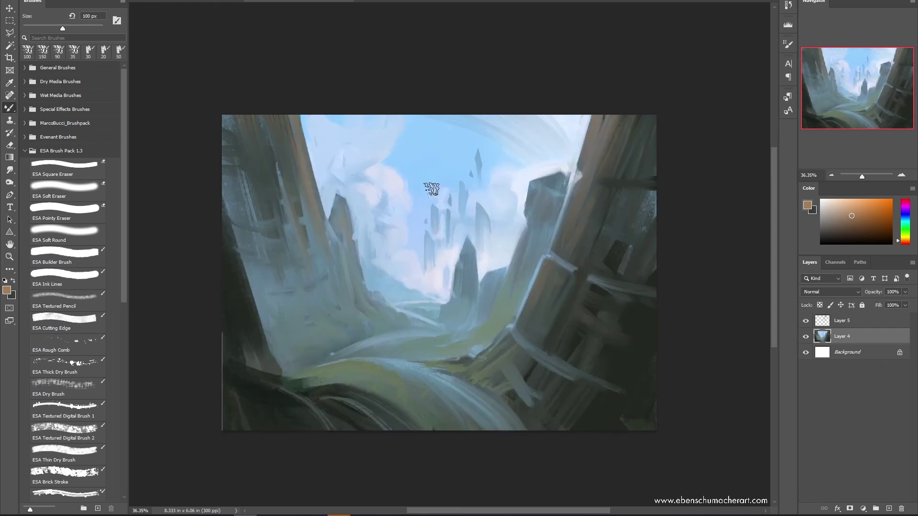
Broaden the warm brown on the left cliff's upper face at 150 px, including a sampled greyer brown
{"action": "key", "text": "bracketright"}
{"action": "key", "text": "bracketright"}
{"action": "left_click_drag", "start_coordinate": [291, 199], "coordinate": [279, 106]}
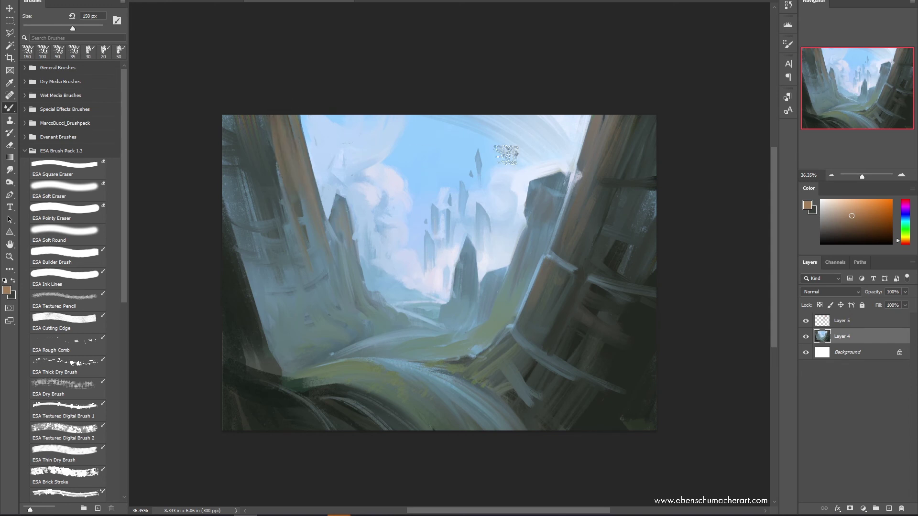
{"action": "left_click", "coordinate": [584, 241], "text": "alt"}
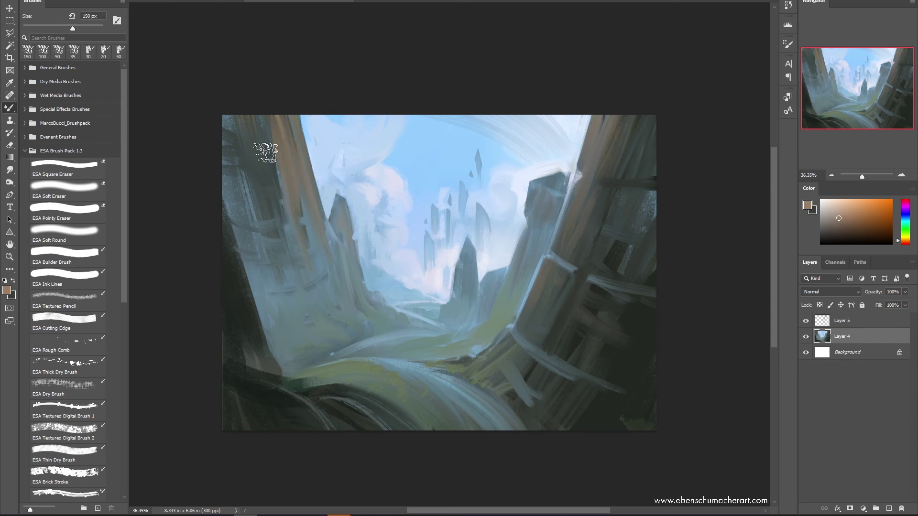
{"action": "mouse_move", "coordinate": [266, 152]}
{"action": "left_mouse_down"}
{"action": "mouse_move", "coordinate": [268, 181]}
{"action": "mouse_move", "coordinate": [248, 134]}
{"action": "mouse_move", "coordinate": [243, 157]}
{"action": "mouse_move", "coordinate": [262, 220]}
{"action": "mouse_move", "coordinate": [251, 141]}
{"action": "mouse_move", "coordinate": [264, 175]}
{"action": "mouse_move", "coordinate": [269, 144]}
{"action": "mouse_move", "coordinate": [290, 209]}
{"action": "mouse_move", "coordinate": [279, 171]}
{"action": "left_mouse_up"}
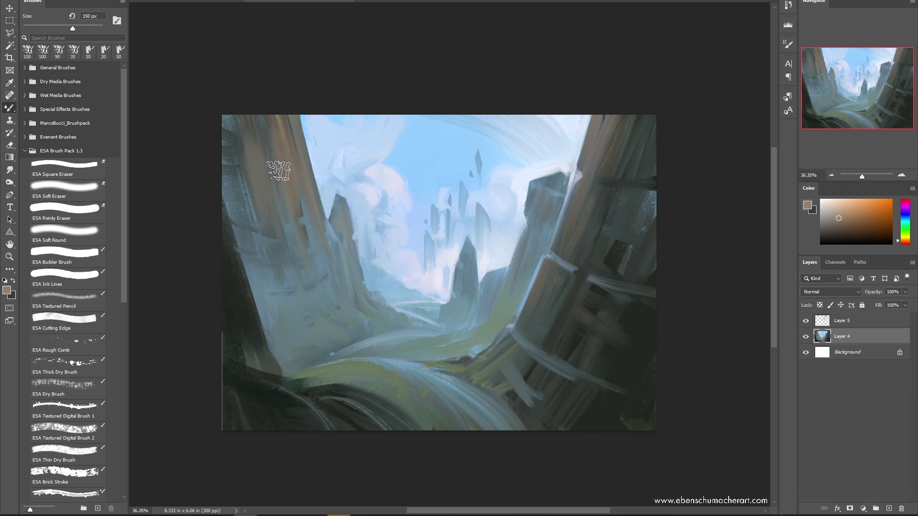
Shade the left cliff's outer side with ESA Soft Round at 500 px, using sampled dark green-grey and misty blue tones
{"action": "key", "text": "period"}
{"action": "left_click", "coordinate": [234, 177], "text": "alt"}
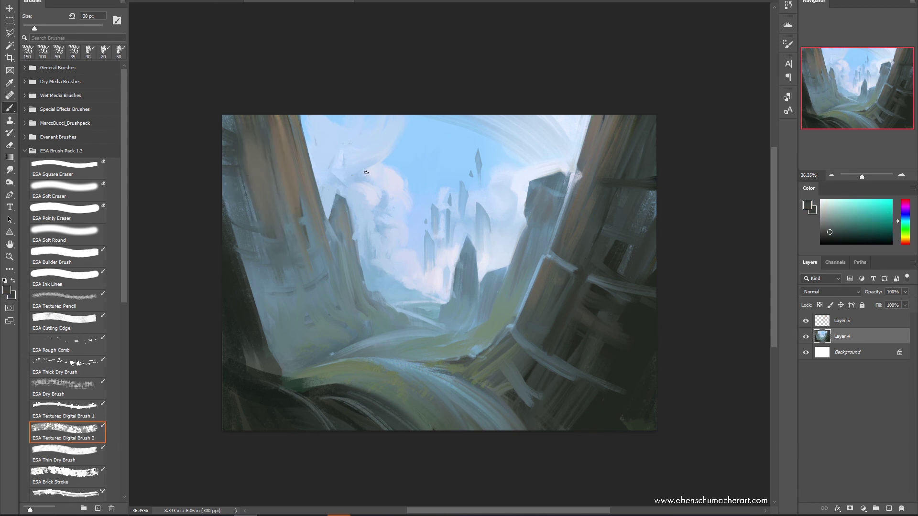
{"action": "left_click", "coordinate": [58, 242]}
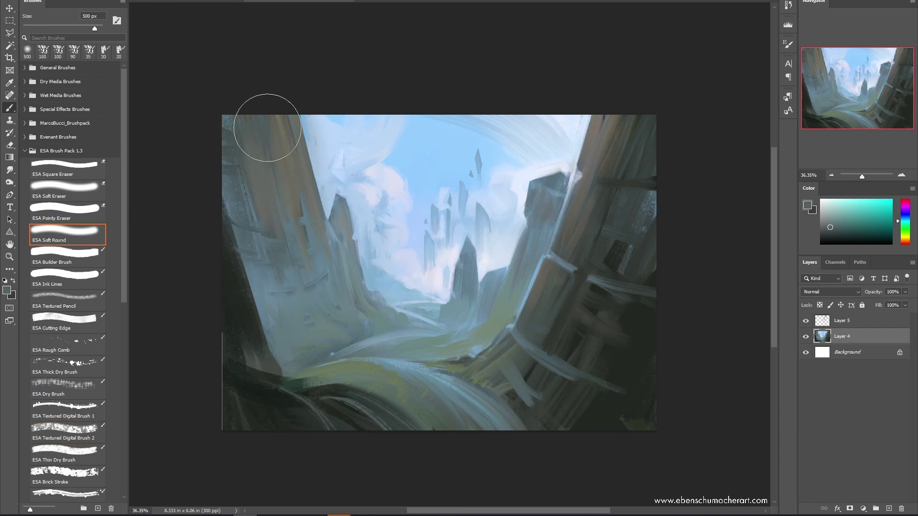
{"action": "left_click", "coordinate": [238, 287], "text": "alt"}
{"action": "left_click_drag", "start_coordinate": [237, 287], "coordinate": [266, 86]}
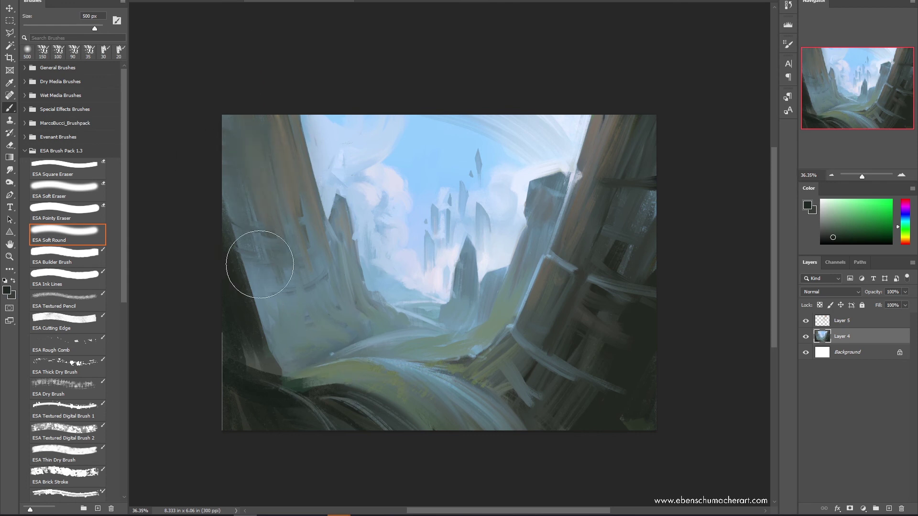
{"action": "left_click", "coordinate": [268, 288], "text": "alt"}
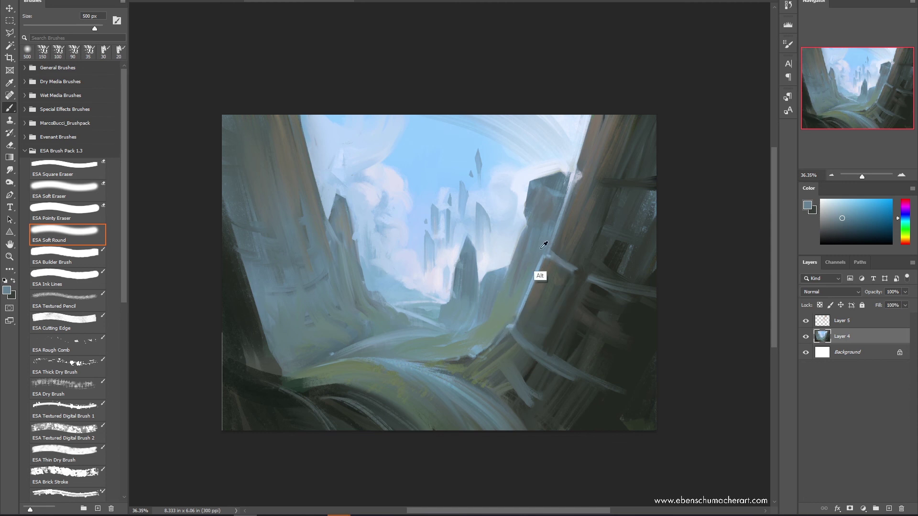
Paint blue-grey ledge and crack lines across the right cliff with the Mixer Brush at 50 px
{"action": "key", "text": "bracketleft"}
{"action": "key", "text": "bracketleft"}
{"action": "key", "text": "bracketleft"}
{"action": "key", "text": "bracketleft"}
{"action": "key", "text": "bracketleft"}
{"action": "key", "text": "bracketleft"}
{"action": "key", "text": "bracketleft"}
{"action": "key", "text": "bracketleft"}
{"action": "key", "text": "bracketleft"}
{"action": "key", "text": "bracketleft"}
{"action": "key", "text": "bracketleft"}
{"action": "key", "text": "bracketleft"}
{"action": "key", "text": "bracketleft"}
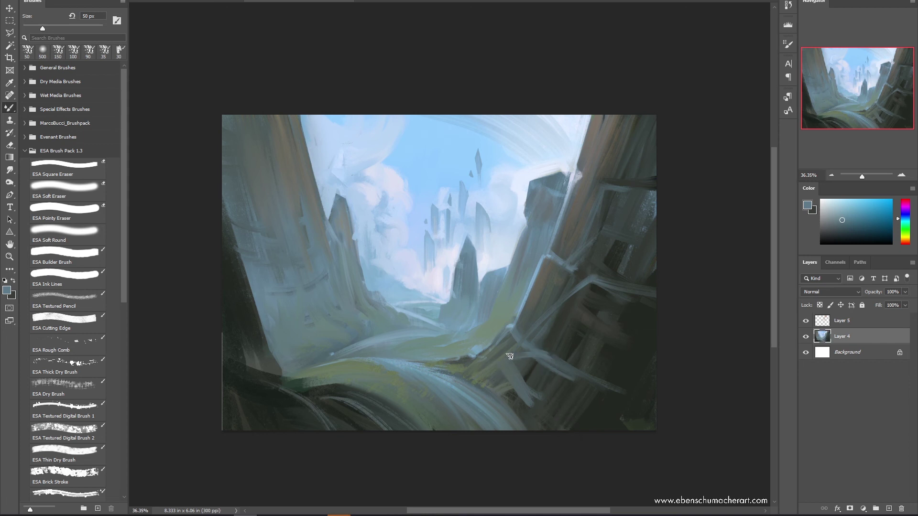
Paint pale blue-grey ledge strokes across the middle of the left cliff at 50 px
{"action": "left_click", "coordinate": [334, 225], "text": "alt"}
{"action": "left_click", "coordinate": [330, 190], "text": "alt"}
{"action": "left_click_drag", "start_coordinate": [332, 232], "coordinate": [290, 257]}
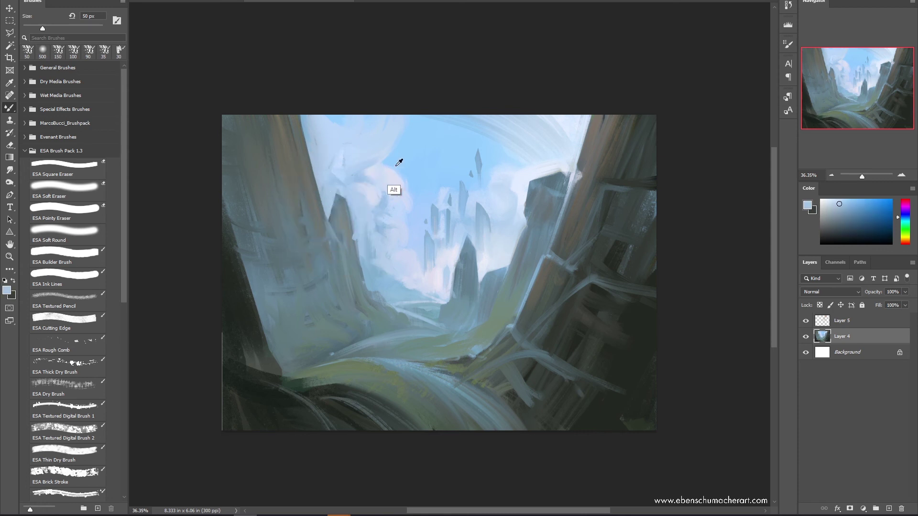
{"action": "left_click", "coordinate": [407, 168], "text": "alt"}
{"action": "left_click", "coordinate": [833, 215]}
{"action": "left_click_drag", "start_coordinate": [325, 235], "coordinate": [290, 197]}
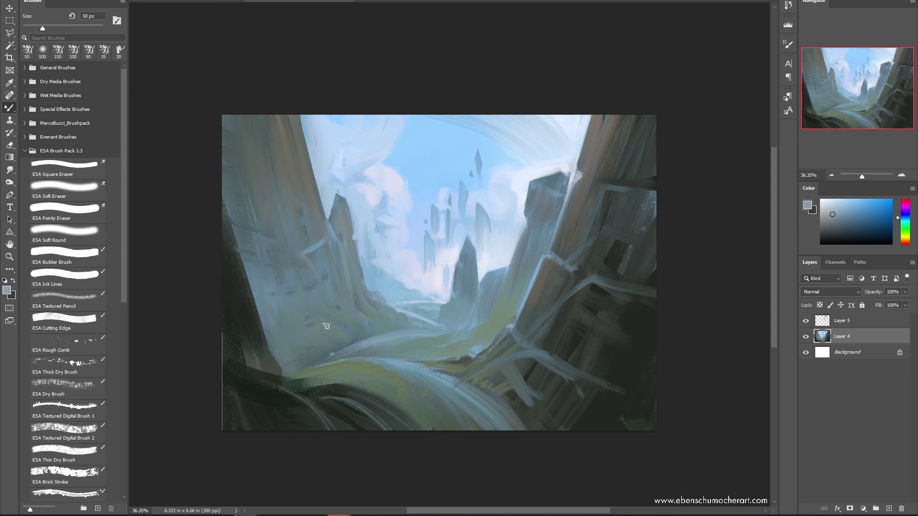
Refine the left cliff's ledges and cracks at 35 px with sampled blue-grey tones
{"action": "key", "text": "bracketleft"}
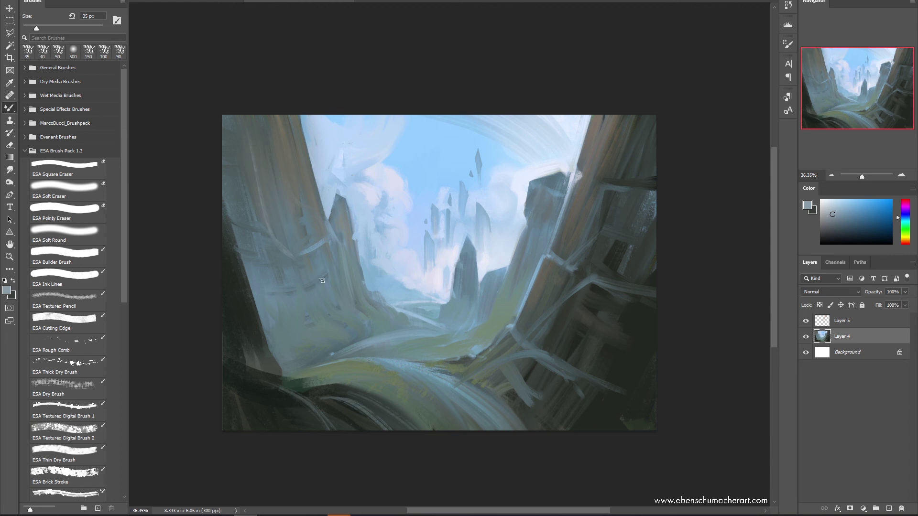
{"action": "left_click", "coordinate": [318, 261], "text": "alt"}
{"action": "left_click", "coordinate": [481, 292], "text": "alt"}
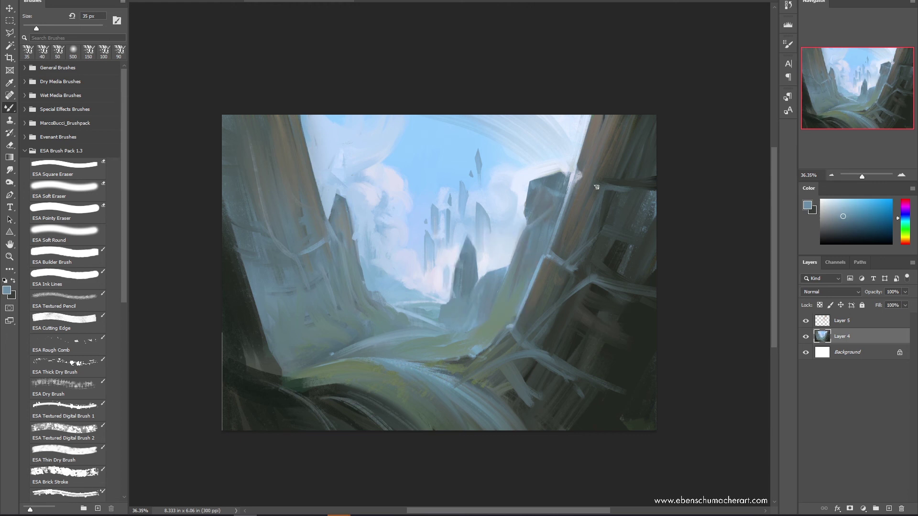
Mirror the canvas view and repaint the dark foreground mound at 70 px with a sampled dark green-grey
{"action": "key", "text": "ctrl+h"}
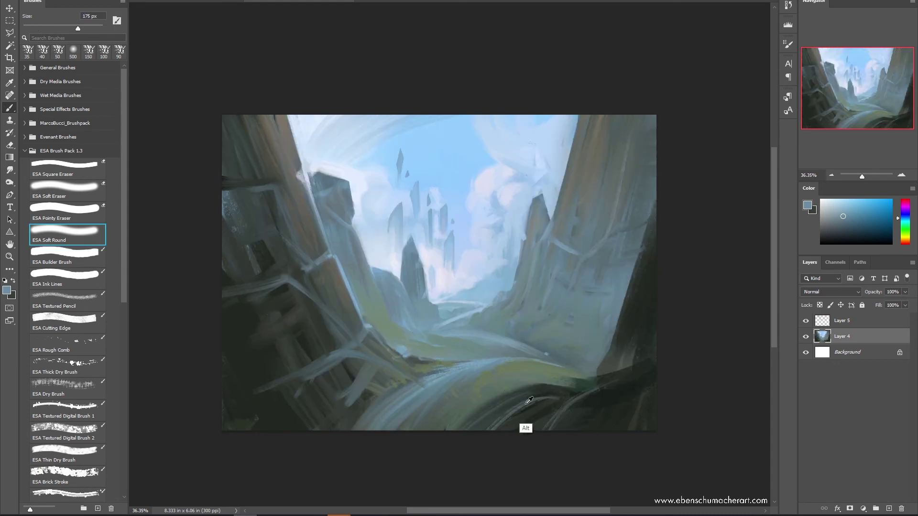
{"action": "left_click", "coordinate": [538, 391], "text": "alt"}
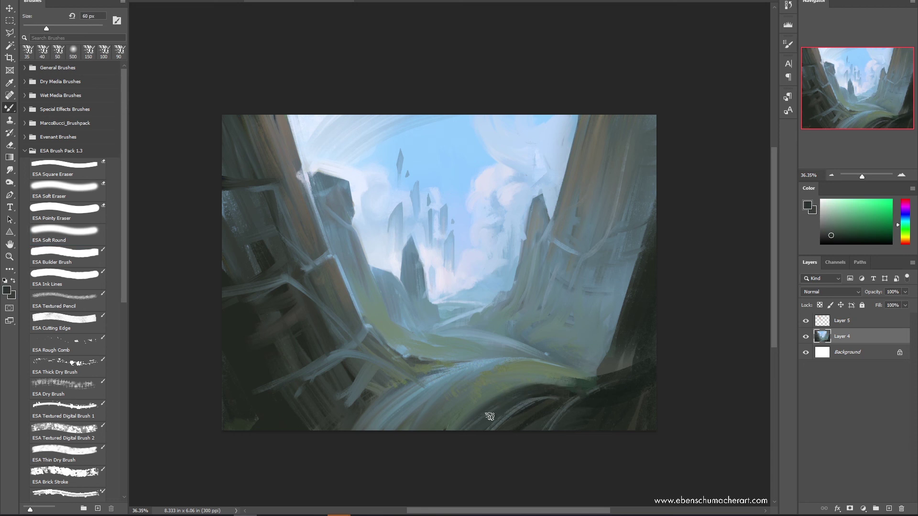
{"action": "key", "text": "bracketright"}
{"action": "mouse_move", "coordinate": [617, 397]}
{"action": "left_mouse_down"}
{"action": "mouse_move", "coordinate": [642, 374]}
{"action": "mouse_move", "coordinate": [578, 395]}
{"action": "mouse_move", "coordinate": [684, 366]}
{"action": "left_mouse_up"}
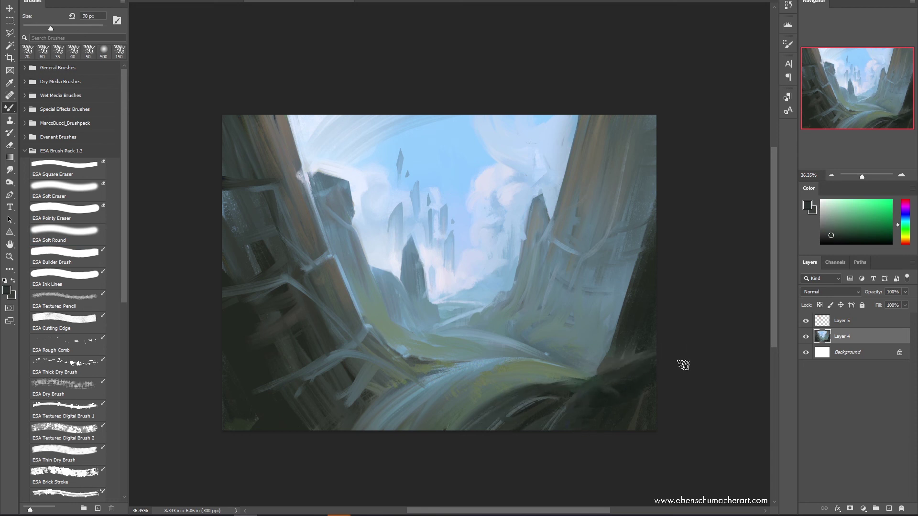
Sweep broad upward-curving strokes across the dark foreground mound at 100 px
{"action": "key", "text": "bracketright"}
{"action": "key", "text": "bracketright"}
{"action": "key", "text": "bracketright"}
{"action": "left_click_drag", "start_coordinate": [564, 424], "coordinate": [688, 353]}
{"action": "left_click_drag", "start_coordinate": [625, 410], "coordinate": [686, 380]}
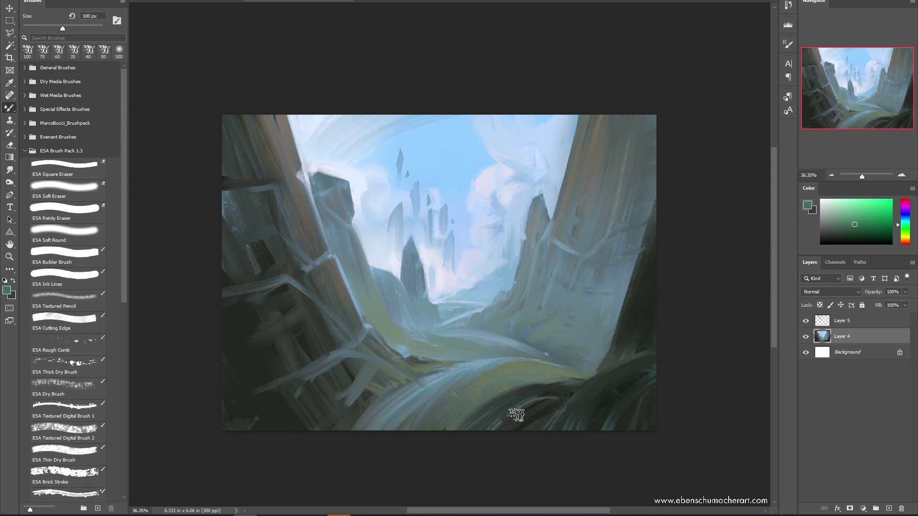
Brush muted green strokes over the dark foreground mound and onto the adjoining grass at 100 px
{"action": "mouse_move", "coordinate": [517, 415]}
{"action": "left_mouse_down"}
{"action": "mouse_move", "coordinate": [568, 381]}
{"action": "mouse_move", "coordinate": [596, 424]}
{"action": "left_mouse_up"}
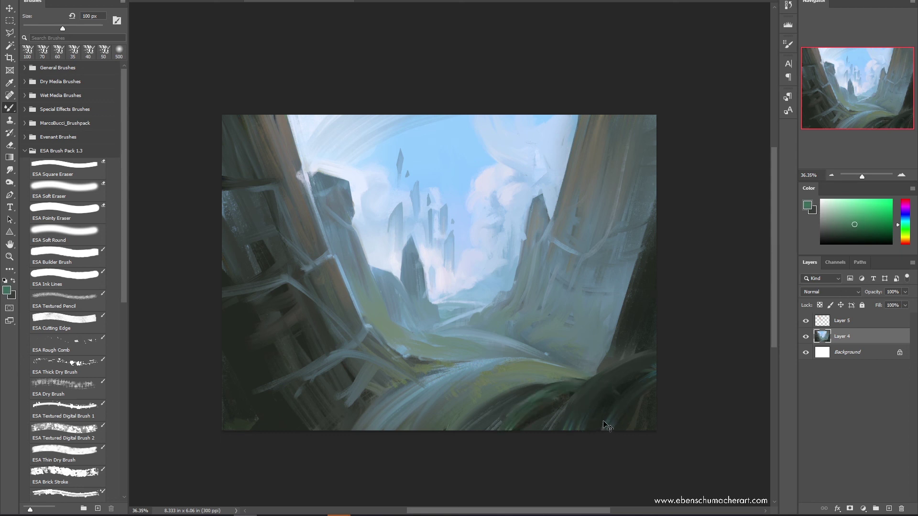
{"action": "left_click_drag", "start_coordinate": [562, 396], "coordinate": [481, 398]}
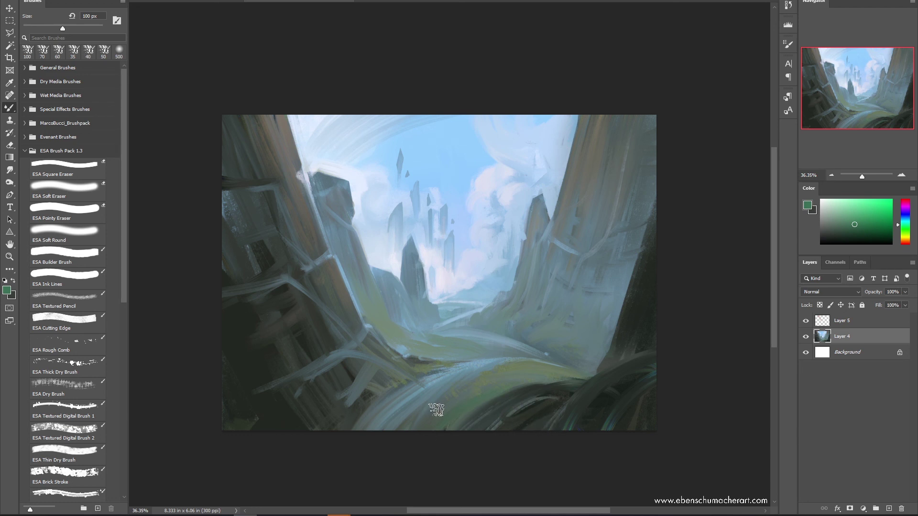
Refine the bend of the winding mid-ground path at 35 px with sampled light and darker blue-grey tones
{"action": "key", "text": "b"}
{"action": "left_click", "coordinate": [501, 336], "text": "alt"}
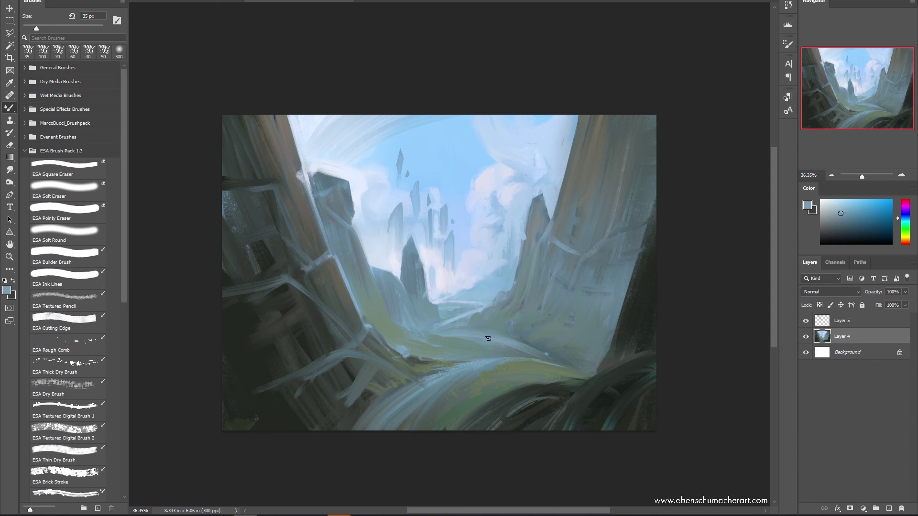
{"action": "left_click", "coordinate": [527, 345], "text": "alt"}
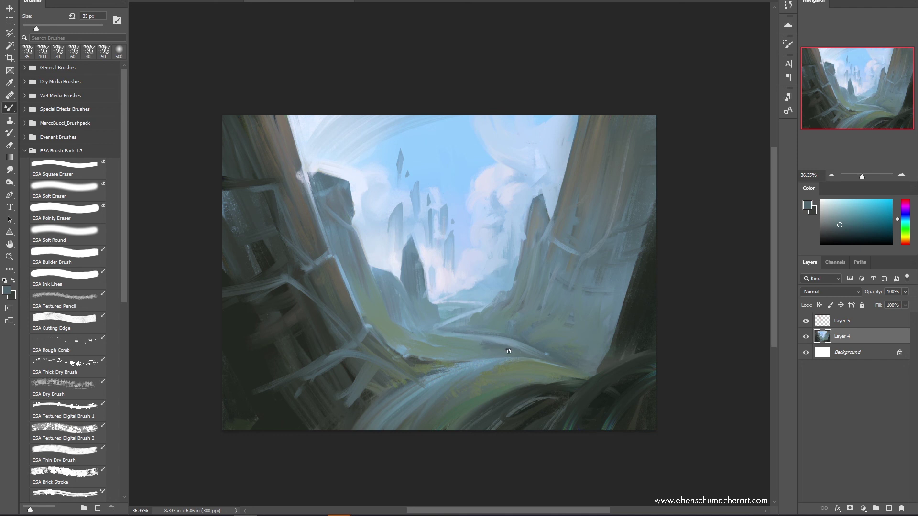
Sweep long curved strokes of sampled light blue down the foreground slope at 80 to 90 px
{"action": "left_click", "coordinate": [476, 365], "text": "alt"}
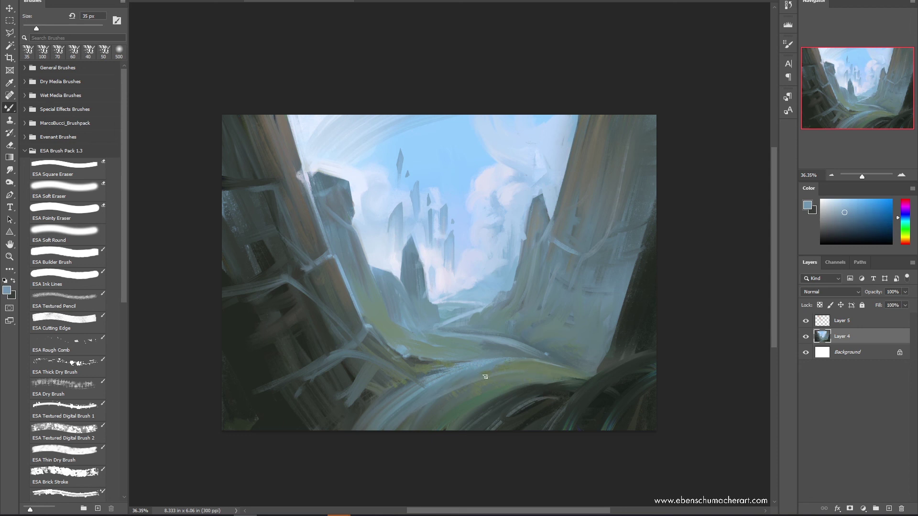
{"action": "key", "text": "bracketright"}
{"action": "key", "text": "bracketright"}
{"action": "key", "text": "bracketright"}
{"action": "left_click_drag", "start_coordinate": [527, 379], "coordinate": [454, 476]}
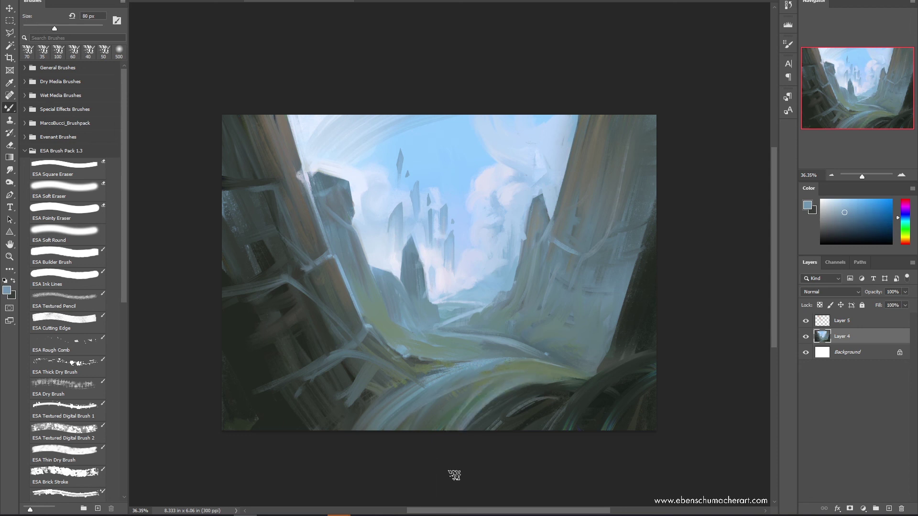
{"action": "key", "text": "bracketright"}
{"action": "key", "text": "bracketright"}
{"action": "left_click_drag", "start_coordinate": [502, 385], "coordinate": [397, 502]}
{"action": "left_click_drag", "start_coordinate": [423, 382], "coordinate": [280, 496]}
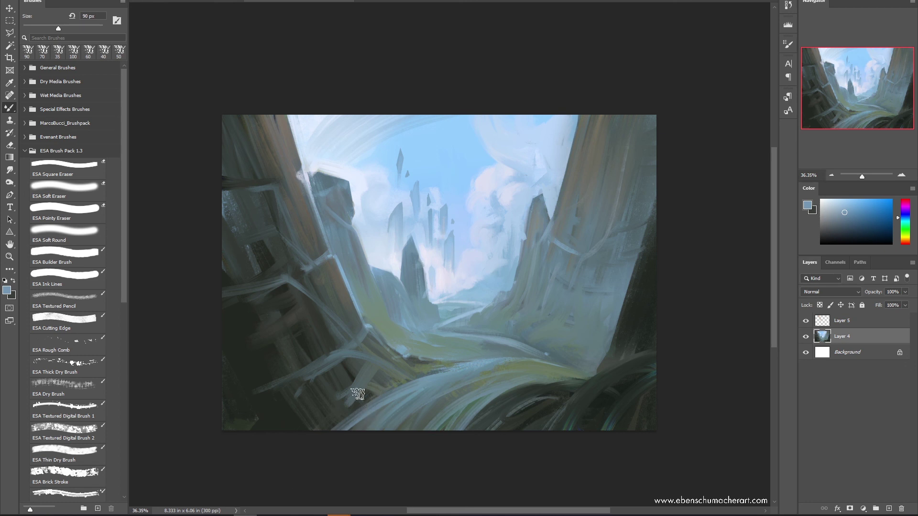
Tone down the curved foreground slope at 90 px with strokes of a sampled muted teal-grey
{"action": "left_click", "coordinate": [358, 404], "text": "alt"}
{"action": "left_click_drag", "start_coordinate": [424, 380], "coordinate": [338, 424]}
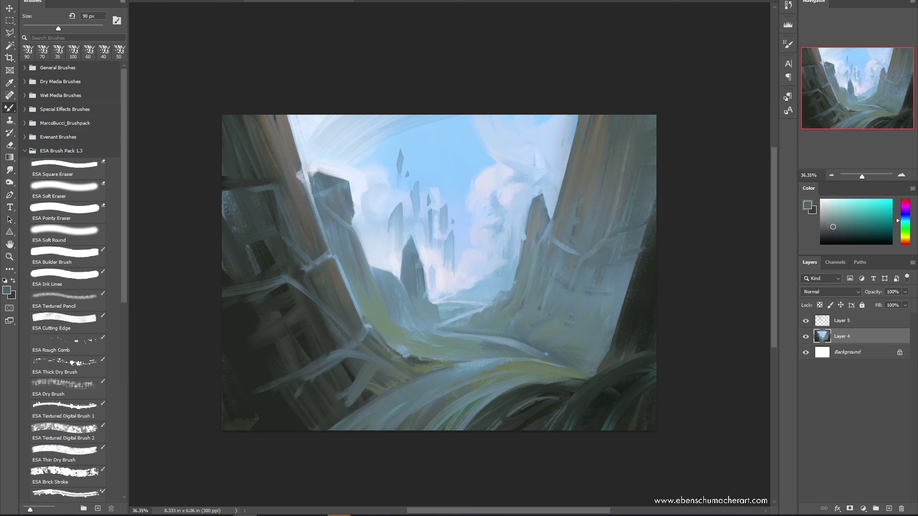
{"action": "left_click_drag", "start_coordinate": [501, 384], "coordinate": [463, 412]}
{"action": "left_click_drag", "start_coordinate": [530, 375], "coordinate": [479, 409]}
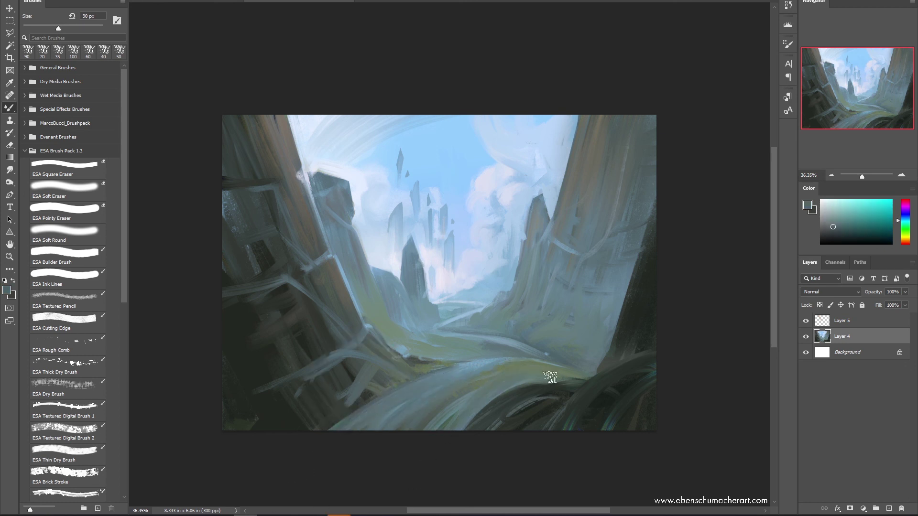
{"action": "left_click_drag", "start_coordinate": [508, 377], "coordinate": [457, 407]}
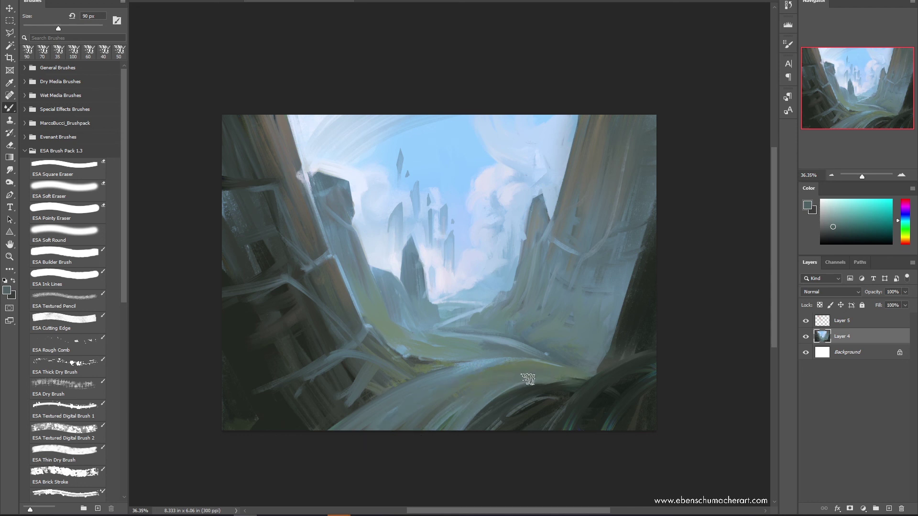
{"action": "left_click_drag", "start_coordinate": [514, 366], "coordinate": [452, 379]}
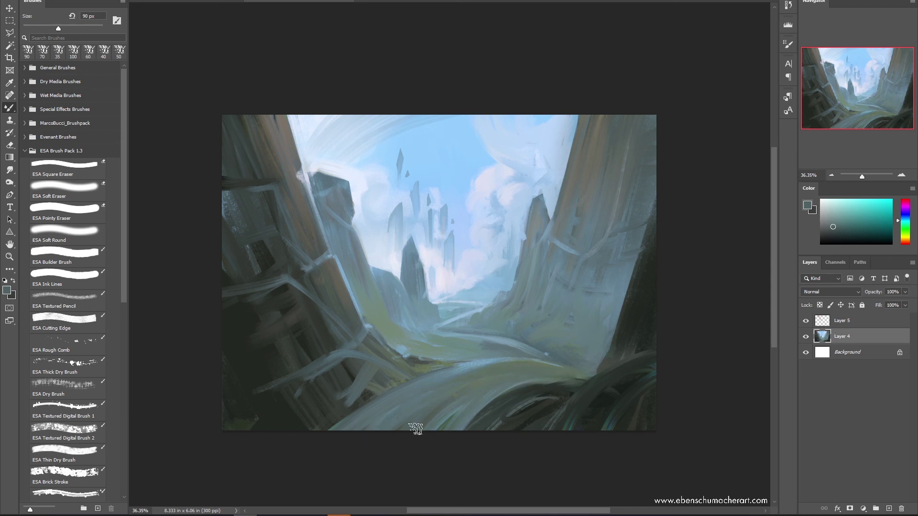
Arc sampled light blue strokes over the crest of the foreground slope toward the dark mound at 90 px
{"action": "left_click", "coordinate": [480, 373], "text": "alt"}
{"action": "left_click_drag", "start_coordinate": [425, 401], "coordinate": [559, 361]}
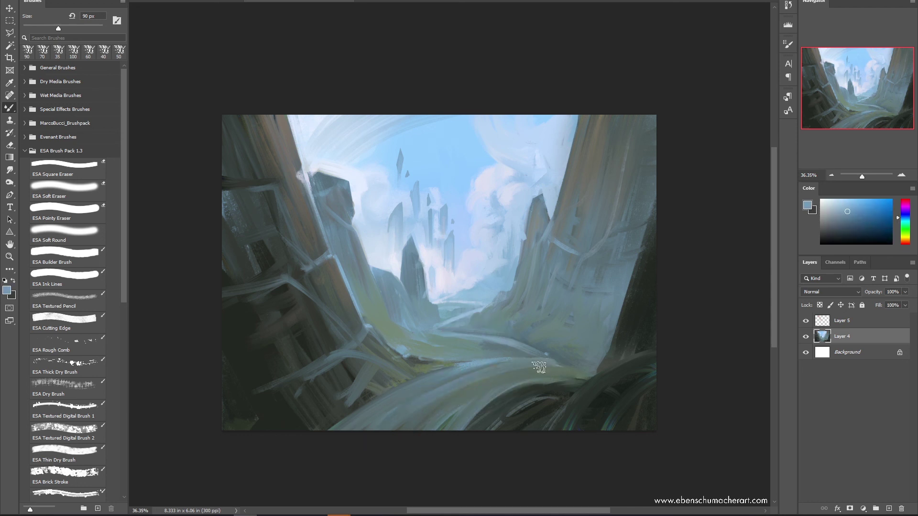
{"action": "left_click_drag", "start_coordinate": [462, 385], "coordinate": [564, 369]}
{"action": "left_click_drag", "start_coordinate": [432, 422], "coordinate": [548, 402]}
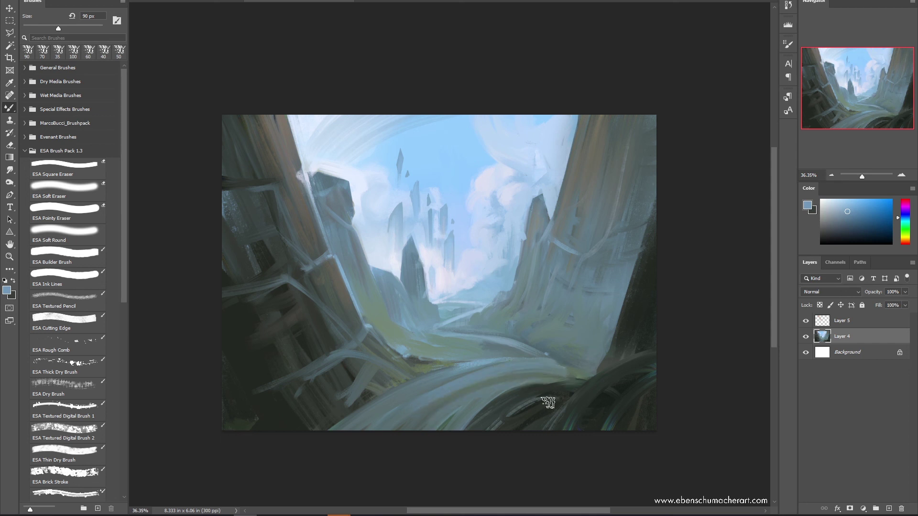
Paint curved dark green-grey strokes around the left cliff's base at 90 px and rework the adjoining slope with sampled blue-grey
{"action": "left_click", "coordinate": [366, 395], "text": "alt"}
{"action": "left_click_drag", "start_coordinate": [367, 389], "coordinate": [327, 412]}
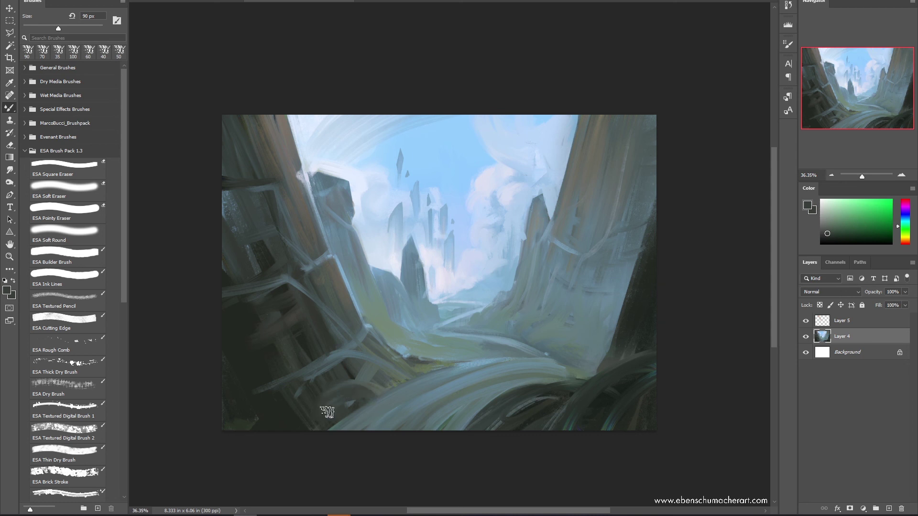
{"action": "mouse_move", "coordinate": [396, 376]}
{"action": "left_mouse_down"}
{"action": "mouse_move", "coordinate": [347, 371]}
{"action": "mouse_move", "coordinate": [302, 386]}
{"action": "mouse_move", "coordinate": [375, 379]}
{"action": "mouse_move", "coordinate": [380, 398]}
{"action": "mouse_move", "coordinate": [318, 440]}
{"action": "mouse_move", "coordinate": [345, 426]}
{"action": "left_mouse_up"}
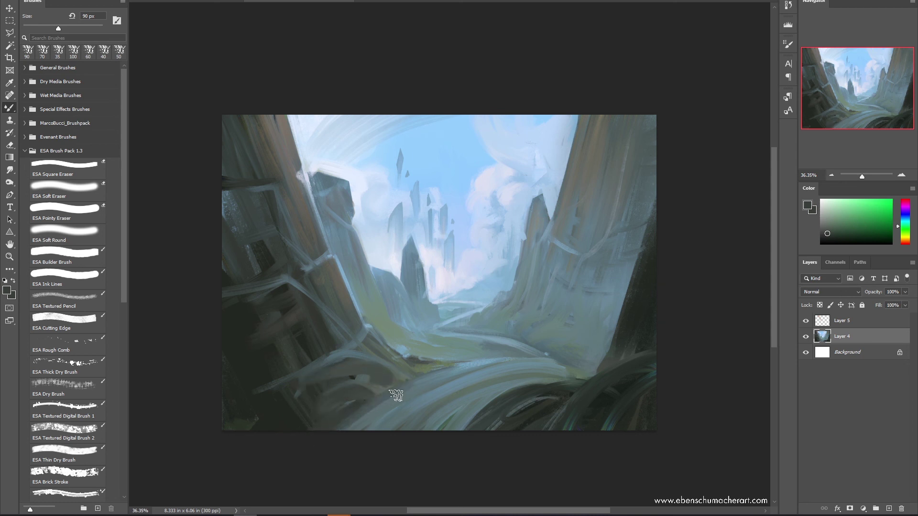
{"action": "left_click_drag", "start_coordinate": [422, 385], "coordinate": [361, 433]}
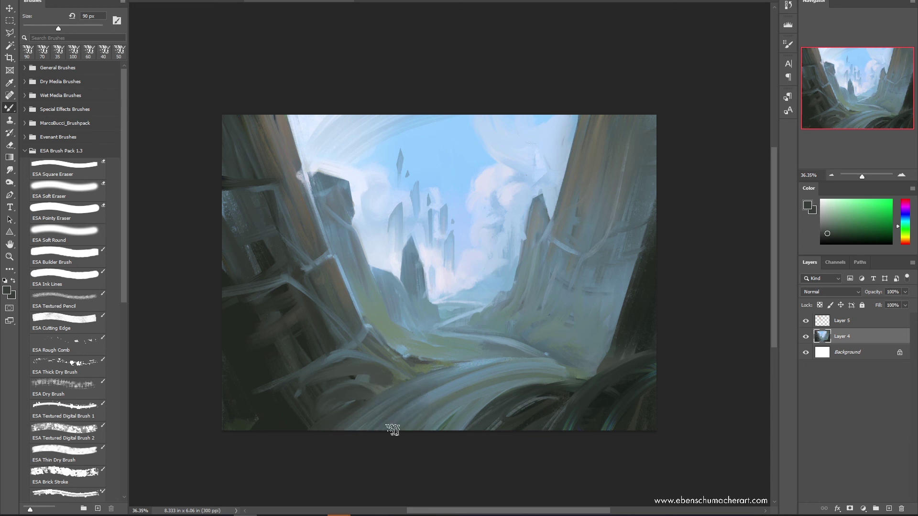
{"action": "left_click", "coordinate": [452, 395], "text": "alt"}
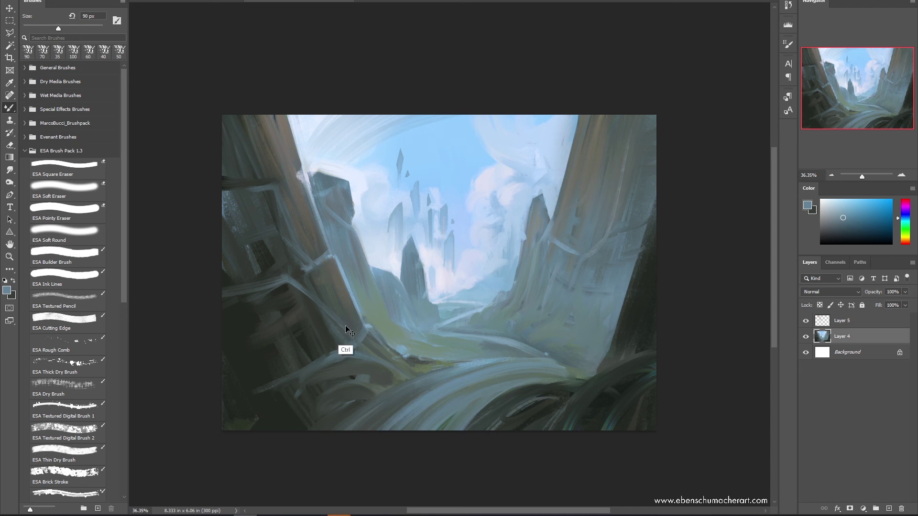
Soften the right-hand clouds with pale lavender at 90 px and sweep pale blue across the upper right sky at 175 px
{"action": "left_click", "coordinate": [488, 182], "text": "alt"}
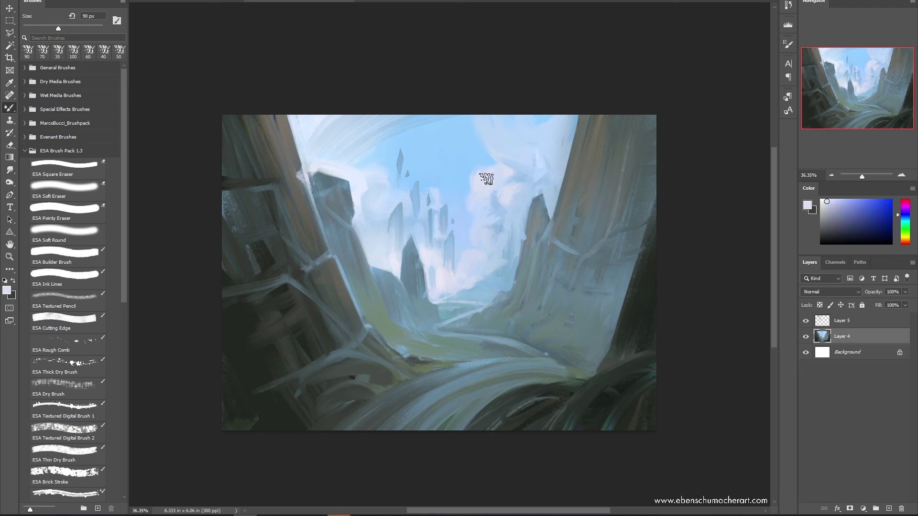
{"action": "mouse_move", "coordinate": [519, 175]}
{"action": "left_mouse_down"}
{"action": "mouse_move", "coordinate": [541, 174]}
{"action": "mouse_move", "coordinate": [498, 152]}
{"action": "left_mouse_up"}
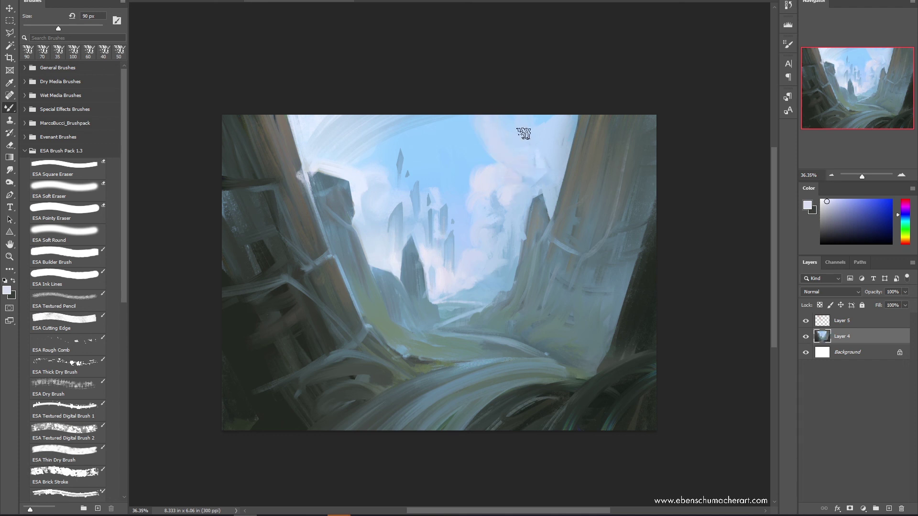
{"action": "left_click", "coordinate": [537, 143], "text": "alt"}
{"action": "key", "text": "bracketright"}
{"action": "key", "text": "bracketright"}
{"action": "key", "text": "bracketright"}
{"action": "key", "text": "bracketright"}
{"action": "left_click_drag", "start_coordinate": [545, 178], "coordinate": [474, 88]}
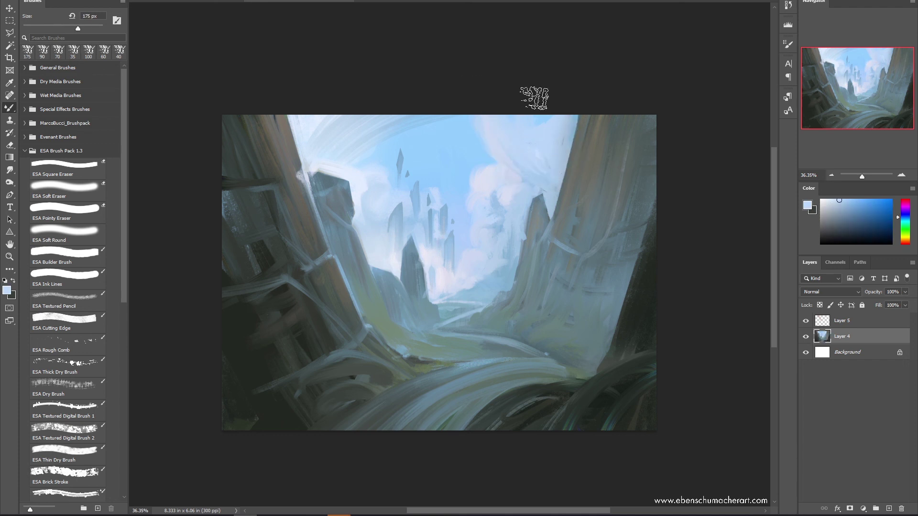
{"action": "mouse_move", "coordinate": [534, 161]}
{"action": "left_mouse_down"}
{"action": "mouse_move", "coordinate": [495, 105]}
{"action": "mouse_move", "coordinate": [554, 163]}
{"action": "mouse_move", "coordinate": [542, 88]}
{"action": "mouse_move", "coordinate": [545, 130]}
{"action": "mouse_move", "coordinate": [521, 165]}
{"action": "mouse_move", "coordinate": [458, 93]}
{"action": "mouse_move", "coordinate": [498, 93]}
{"action": "mouse_move", "coordinate": [509, 146]}
{"action": "mouse_move", "coordinate": [486, 133]}
{"action": "mouse_move", "coordinate": [511, 106]}
{"action": "left_mouse_up"}
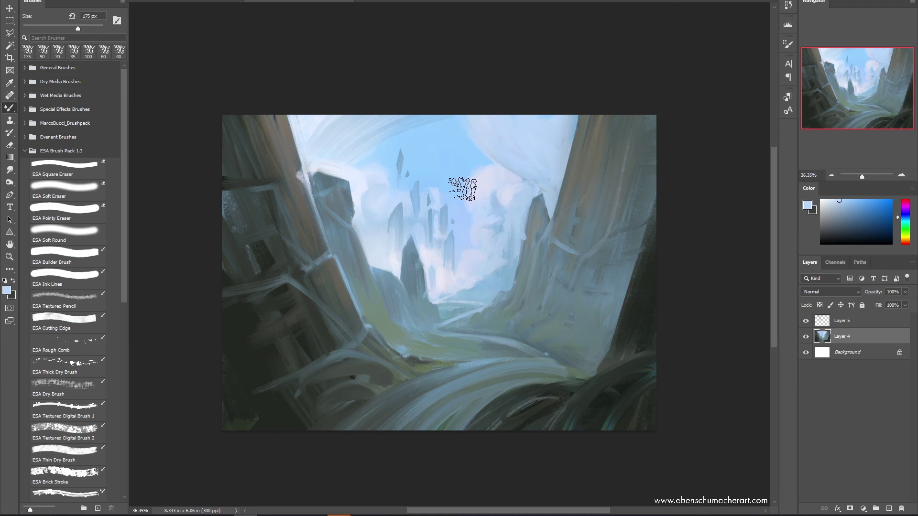
Rework the clouds and mist around the distant spires at 80 px with sampled near-white and light blue
{"action": "key", "text": "z"}
{"action": "mouse_move", "coordinate": [434, 229]}
{"action": "left_mouse_down"}
{"action": "mouse_move", "coordinate": [459, 229]}
{"action": "mouse_move", "coordinate": [444, 258]}
{"action": "mouse_move", "coordinate": [421, 220]}
{"action": "mouse_move", "coordinate": [414, 245]}
{"action": "left_mouse_up"}
{"action": "key", "text": "b"}
{"action": "left_click", "coordinate": [427, 254], "text": "alt"}
{"action": "key", "text": "bracketleft"}
{"action": "key", "text": "bracketleft"}
{"action": "key", "text": "bracketleft"}
{"action": "key", "text": "bracketleft"}
{"action": "key", "text": "bracketleft"}
{"action": "key", "text": "ctrl"}
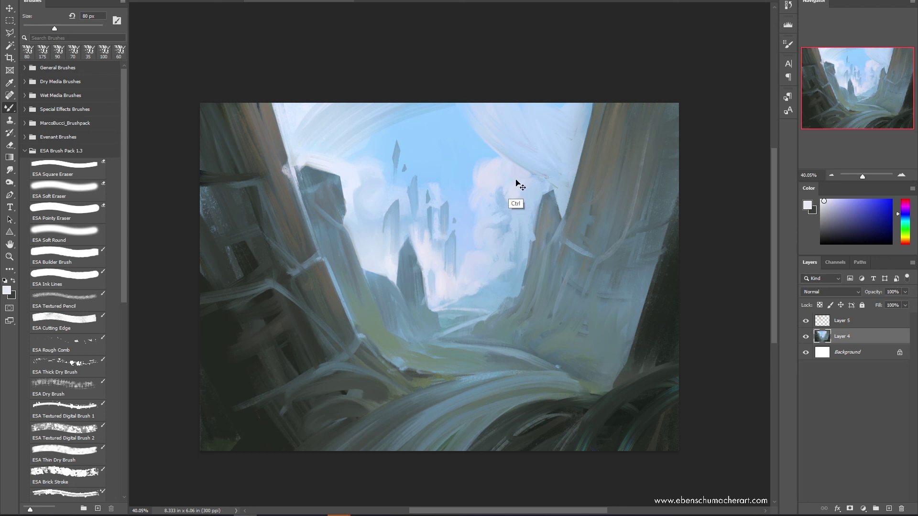
{"action": "left_click", "coordinate": [419, 234], "text": "alt"}
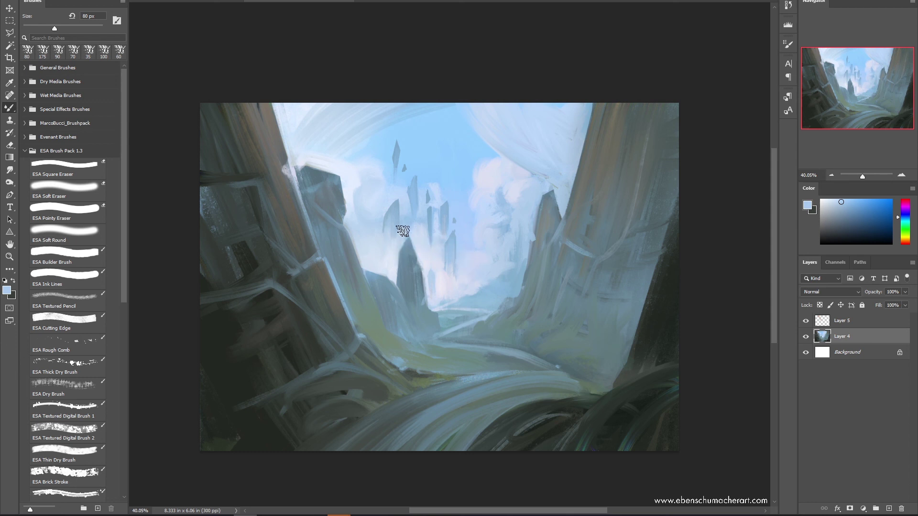
Paint pale blue mist over the far end of the valley at 60 px
{"action": "key", "text": "z"}
{"action": "left_click_drag", "start_coordinate": [487, 219], "coordinate": [483, 304]}
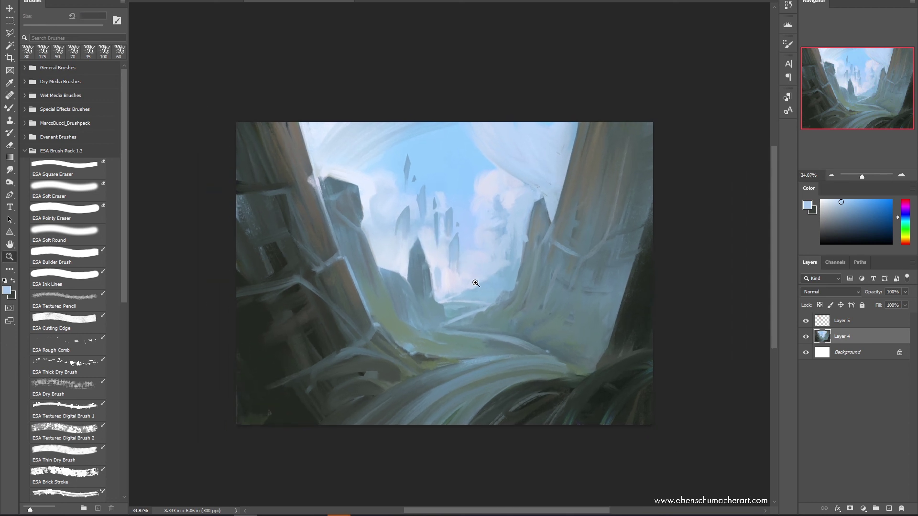
{"action": "key", "text": "b"}
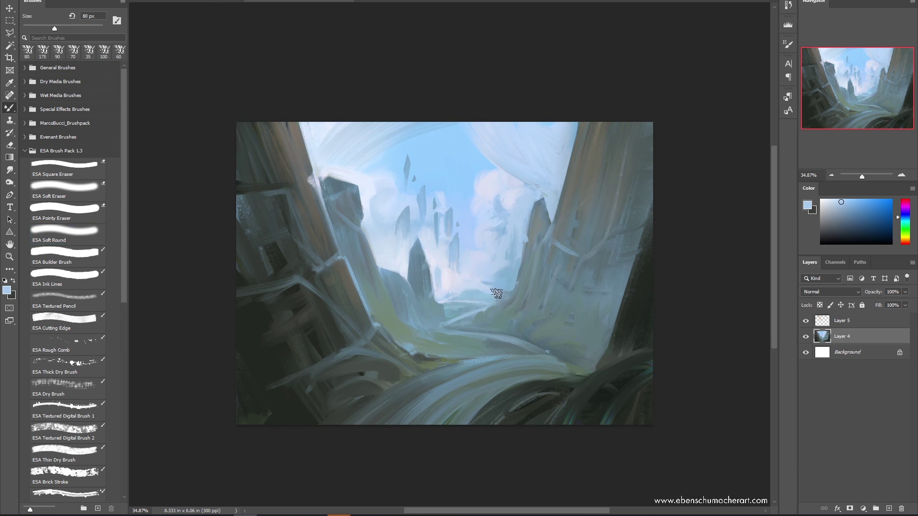
{"action": "key", "text": "bracketleft"}
{"action": "key", "text": "bracketleft"}
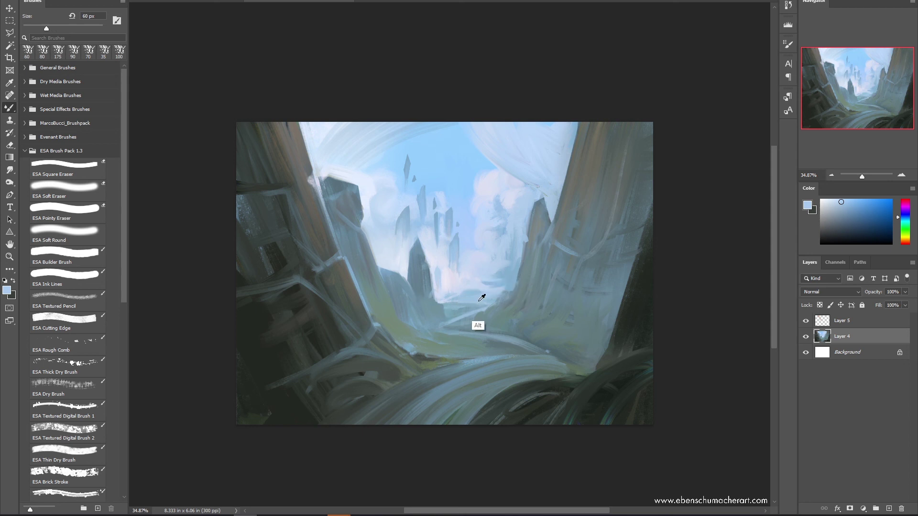
Haze the distant valley floor and winding path with a sampled mid-blue at 90 px
{"action": "left_click", "coordinate": [490, 280], "text": "alt"}
{"action": "key", "text": "bracketright"}
{"action": "key", "text": "bracketright"}
{"action": "key", "text": "bracketright"}
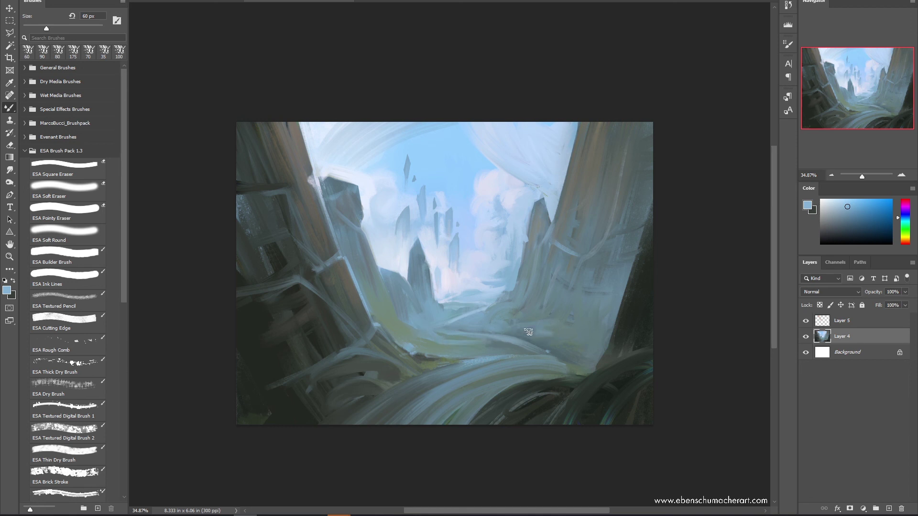
Brush a sampled muted blue-grey across the grassy slope below the right cliff at 200 px
{"action": "key", "text": "bracketright"}
{"action": "key", "text": "bracketright"}
{"action": "key", "text": "bracketright"}
{"action": "key", "text": "bracketright"}
{"action": "key", "text": "bracketright"}
{"action": "key", "text": "bracketright"}
{"action": "key", "text": "bracketright"}
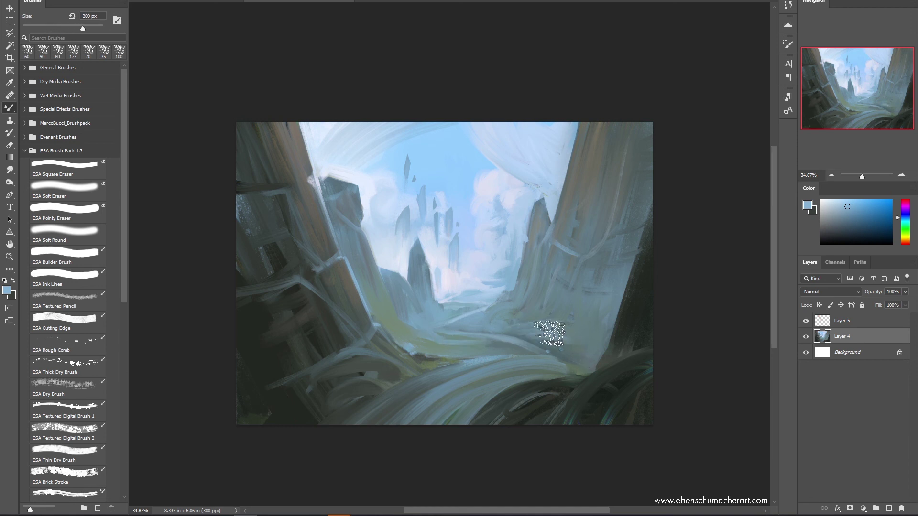
{"action": "left_click", "coordinate": [588, 345], "text": "alt"}
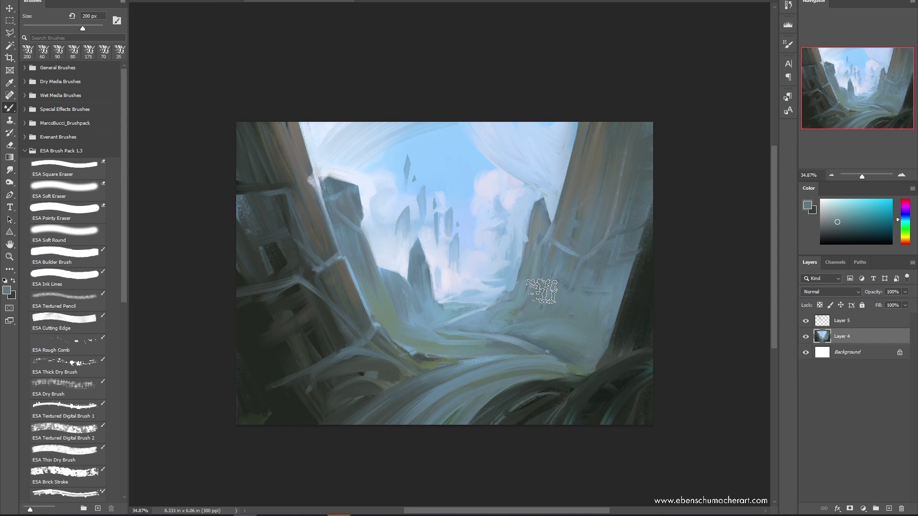
Mirror the canvas and blend sampled blue-grey over the misty slope at the left cliff's foot at 200 px
{"action": "key", "text": "ctrl+shift+h"}
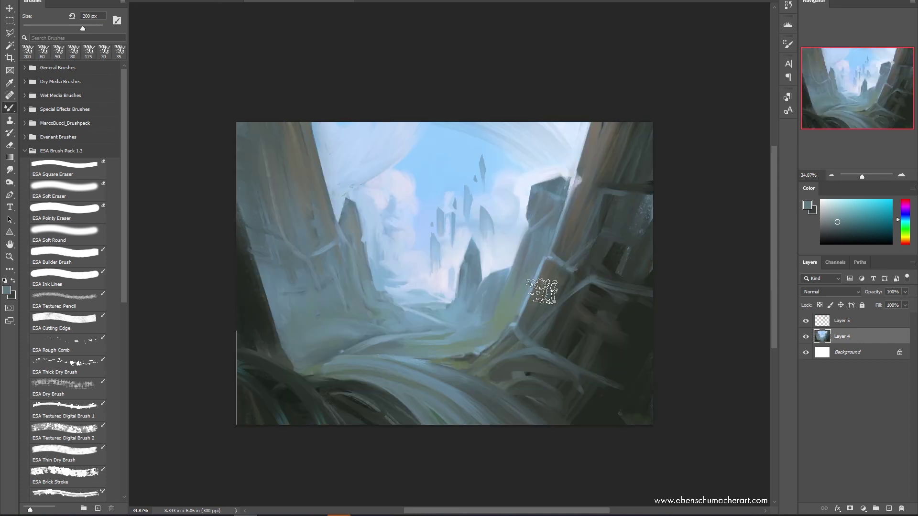
{"action": "left_click", "coordinate": [348, 346], "text": "alt"}
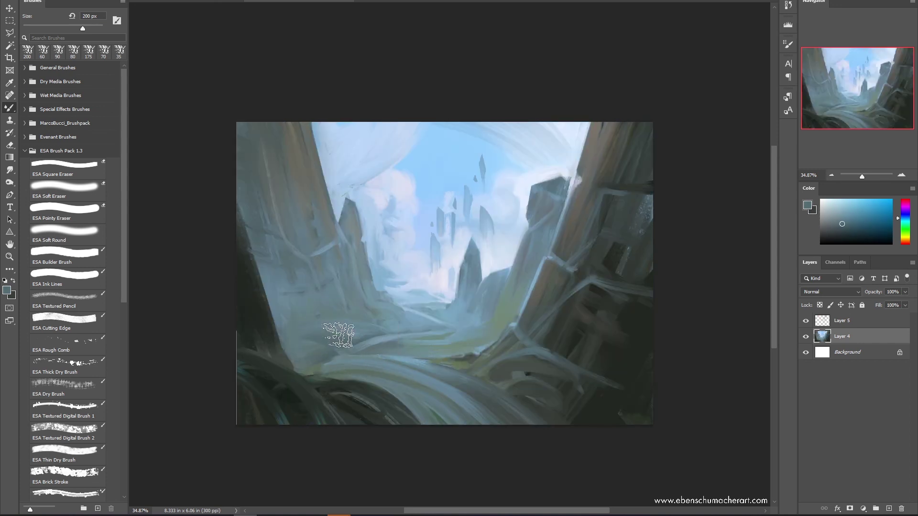
{"action": "mouse_move", "coordinate": [338, 335]}
{"action": "left_mouse_down"}
{"action": "mouse_move", "coordinate": [376, 317]}
{"action": "mouse_move", "coordinate": [353, 335]}
{"action": "mouse_move", "coordinate": [312, 324]}
{"action": "mouse_move", "coordinate": [326, 347]}
{"action": "mouse_move", "coordinate": [289, 331]}
{"action": "mouse_move", "coordinate": [322, 351]}
{"action": "mouse_move", "coordinate": [293, 345]}
{"action": "mouse_move", "coordinate": [355, 326]}
{"action": "left_mouse_up"}
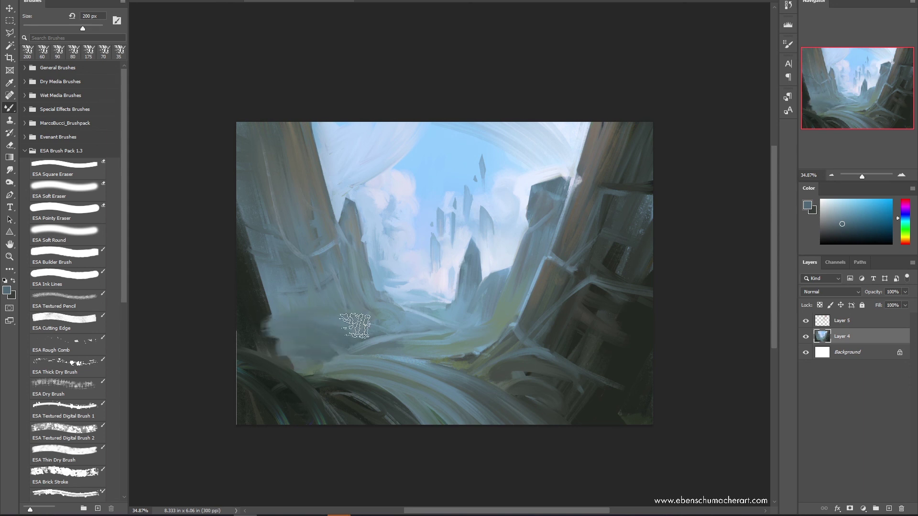
{"action": "mouse_move", "coordinate": [306, 354]}
{"action": "left_mouse_down"}
{"action": "mouse_move", "coordinate": [291, 341]}
{"action": "mouse_move", "coordinate": [328, 324]}
{"action": "left_mouse_up"}
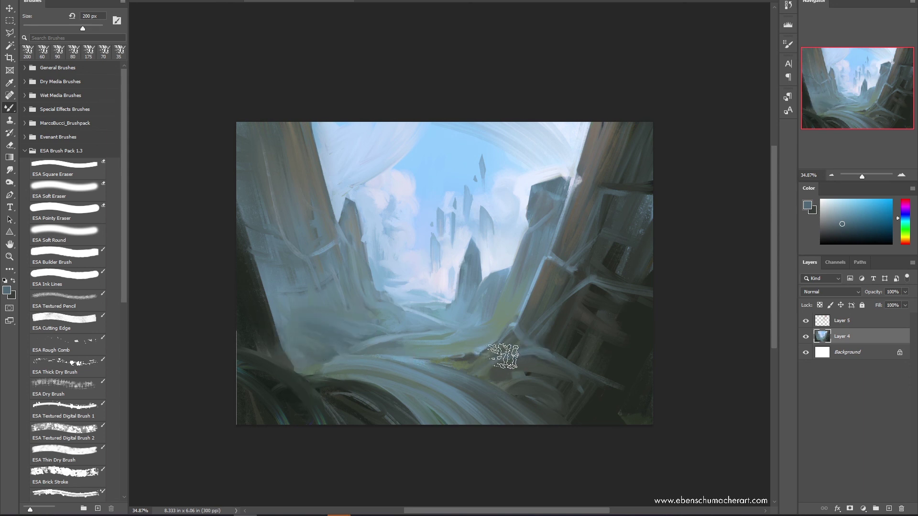
Refine the valley path and the foreground mound's edge at 45 px with sampled blue-grey and dark green-grey
{"action": "key", "text": "bracketleft"}
{"action": "key", "text": "bracketleft"}
{"action": "key", "text": "bracketleft"}
{"action": "key", "text": "bracketleft"}
{"action": "key", "text": "bracketleft"}
{"action": "key", "text": "bracketleft"}
{"action": "key", "text": "bracketleft"}
{"action": "key", "text": "bracketleft"}
{"action": "key", "text": "bracketleft"}
{"action": "key", "text": "bracketleft"}
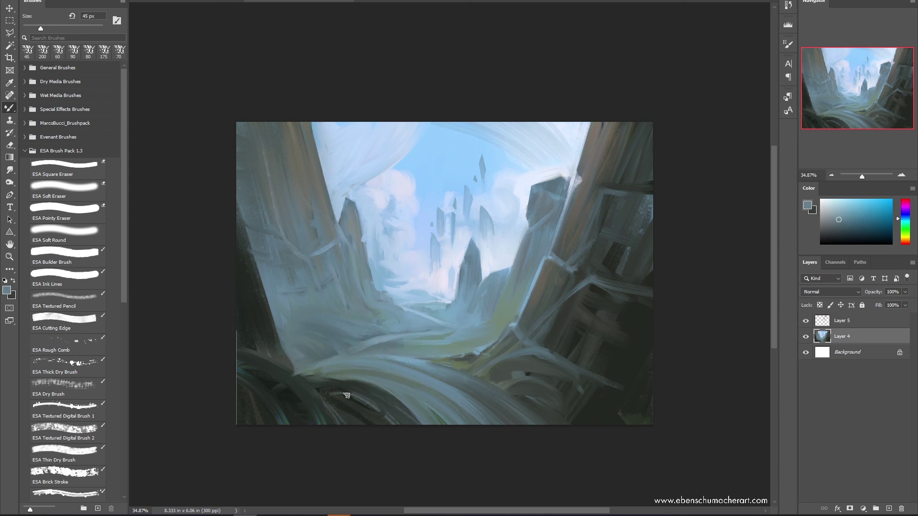
{"action": "left_click", "coordinate": [291, 389], "text": "alt"}
{"action": "key", "text": "z"}
{"action": "left_click", "coordinate": [430, 366], "text": "alt"}
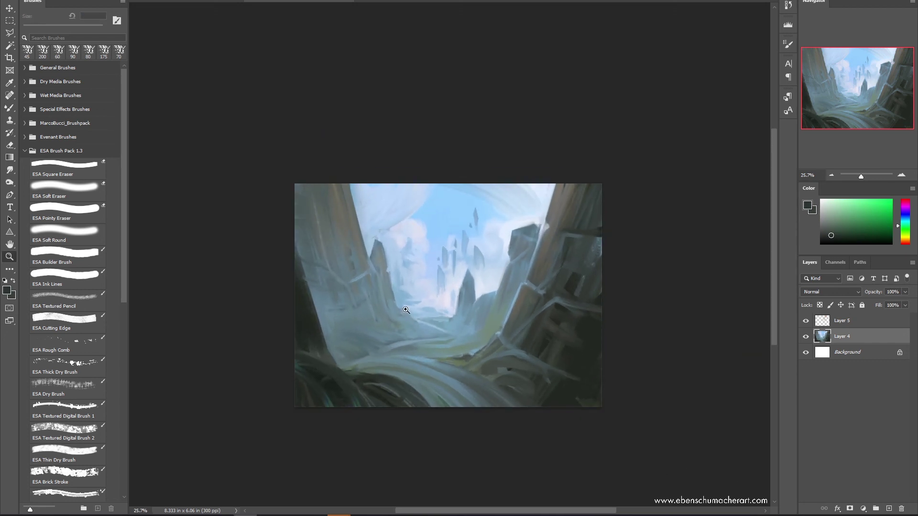
Raise the saturation of the canyon painting on Layer 4 to +13 with Hue/Saturation
{"action": "left_click_drag", "start_coordinate": [406, 310], "coordinate": [428, 319]}
{"action": "key", "text": "ctrl+u"}
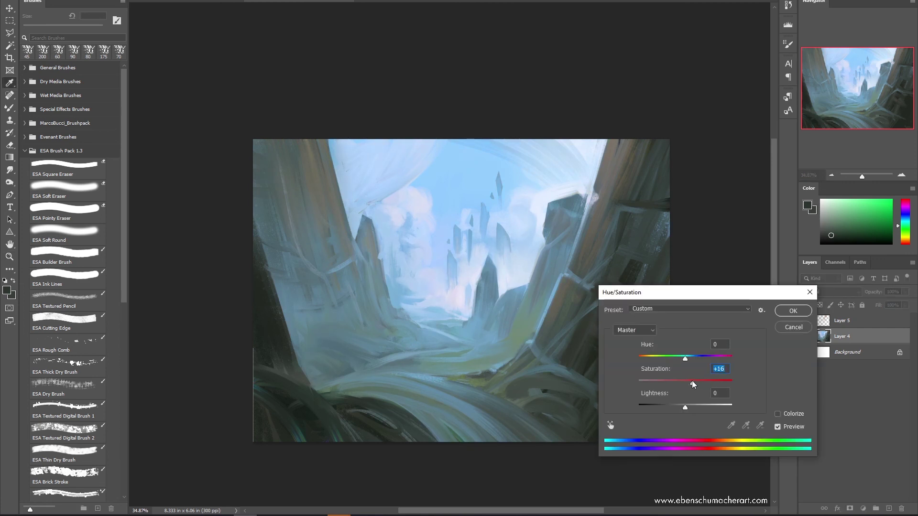
{"action": "left_click_drag", "start_coordinate": [692, 380], "coordinate": [691, 381]}
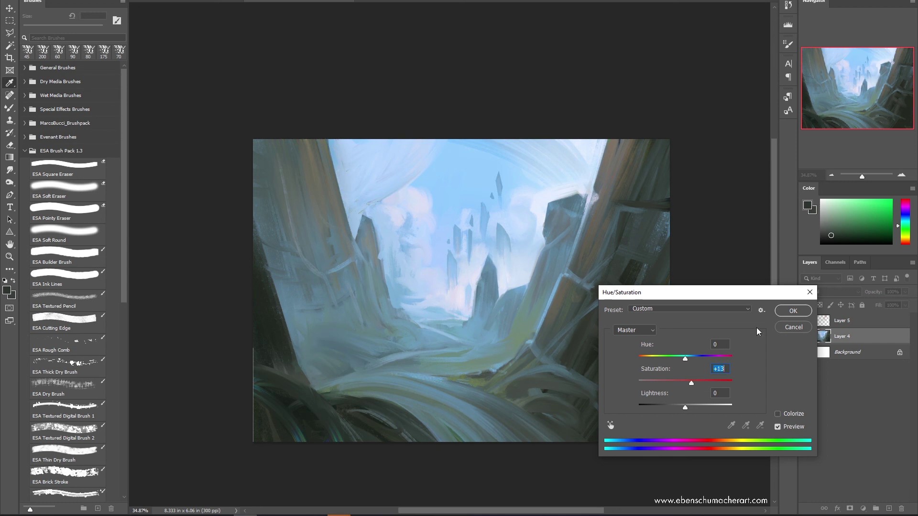
{"action": "left_click", "coordinate": [792, 310]}
Shift the highlights of the Layer 4 painting toward red and blue with Color Balance
{"action": "scroll", "coordinate": [447, 286], "scroll_direction": "right", "scroll_amount": 2}
{"action": "scroll", "coordinate": [447, 287], "scroll_direction": "down", "scroll_amount": 1}
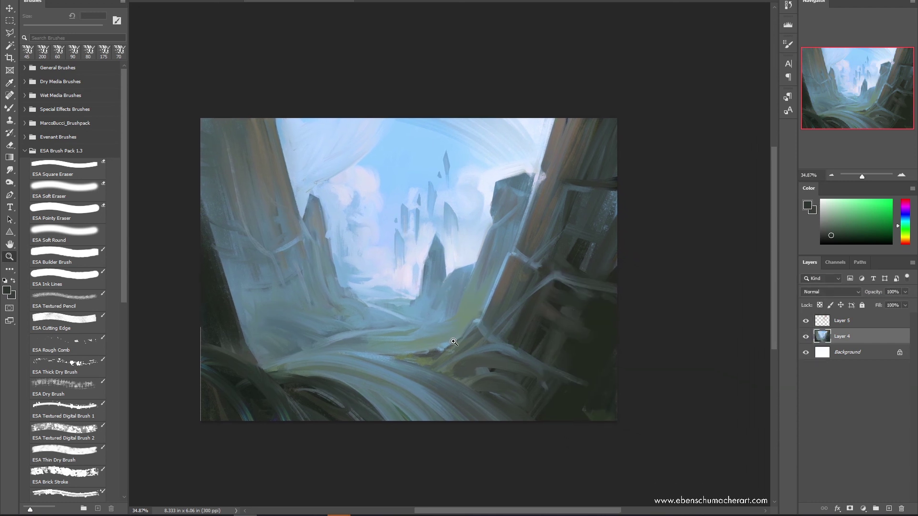
{"action": "scroll", "coordinate": [454, 342], "scroll_direction": "down", "scroll_amount": 1}
{"action": "left_click_drag", "start_coordinate": [459, 283], "coordinate": [476, 286]}
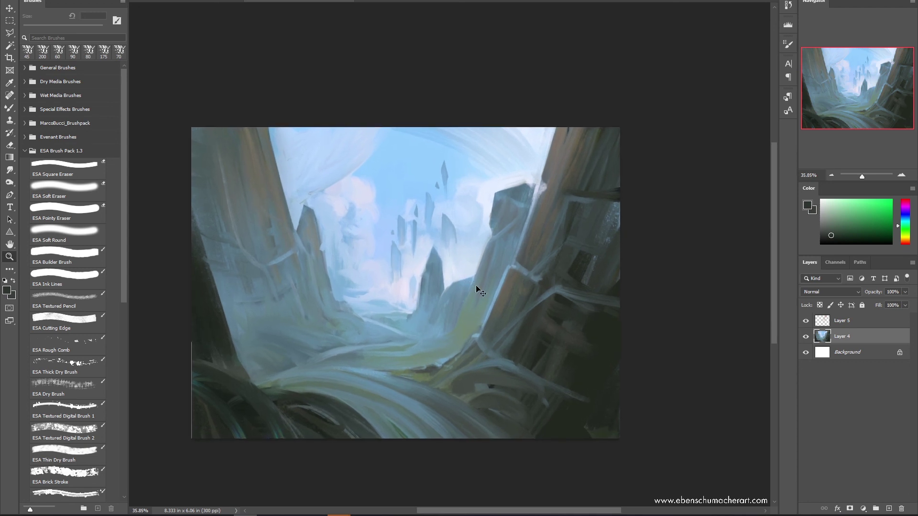
{"action": "key", "text": "ctrl+b"}
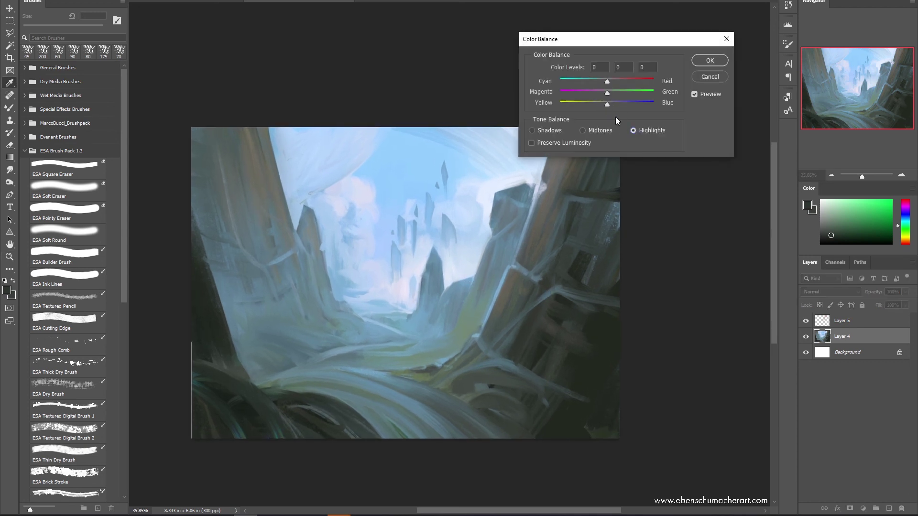
{"action": "left_click_drag", "start_coordinate": [607, 104], "coordinate": [614, 82]}
{"action": "mouse_move", "coordinate": [606, 106]}
{"action": "left_mouse_down"}
{"action": "mouse_move", "coordinate": [600, 79]}
{"action": "mouse_move", "coordinate": [620, 103]}
{"action": "left_mouse_up"}
{"action": "left_click", "coordinate": [710, 61]}
{"action": "key", "text": "z"}
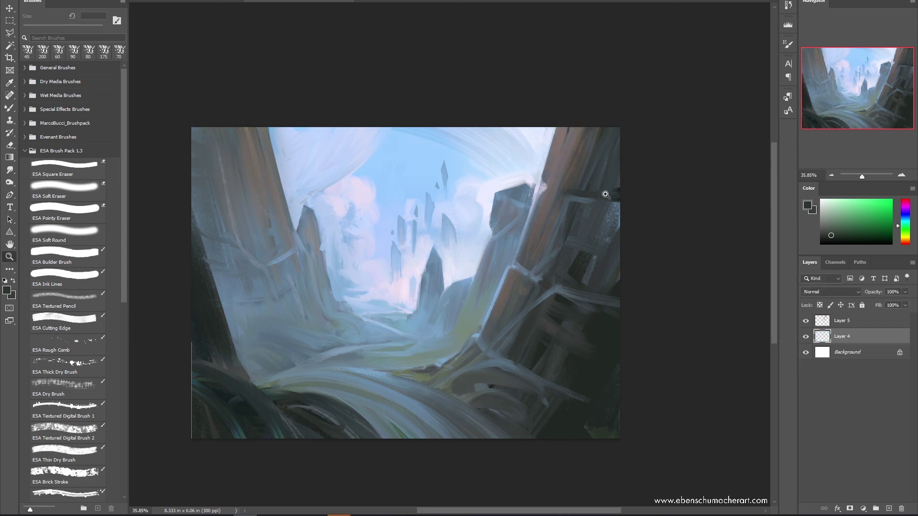